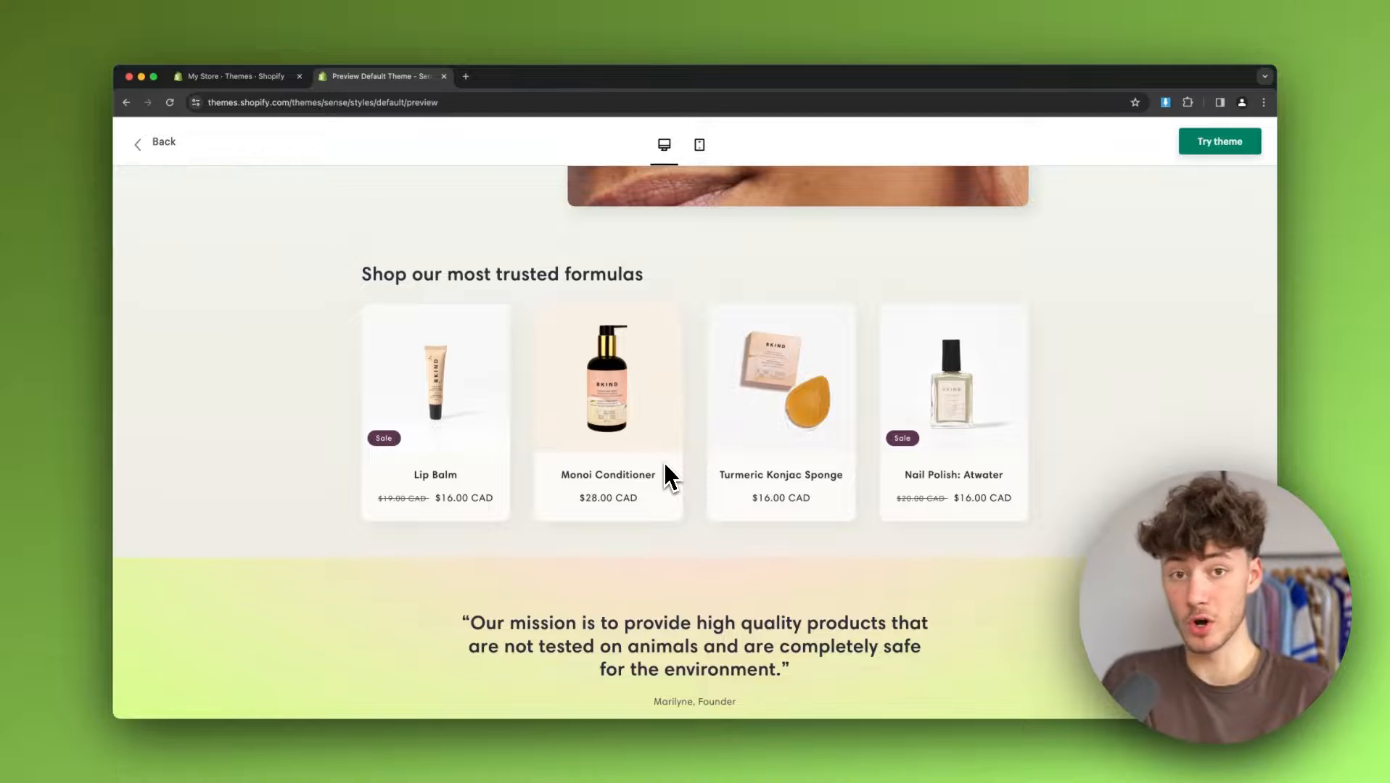
# Step: Close the theme preview and open the just-added Sense theme from the theme library for customization
pyautogui.scroll(-2, 665, 464)
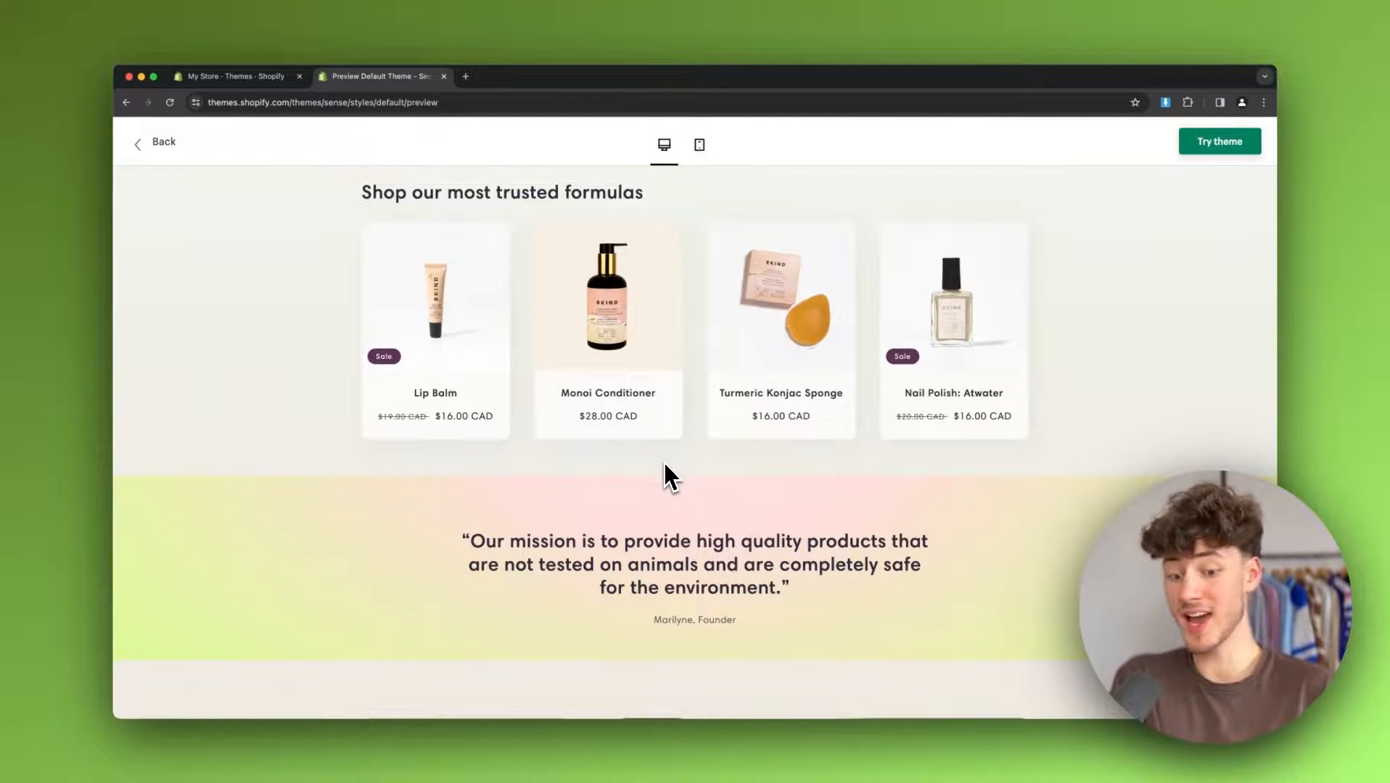
pyautogui.press('super+w')
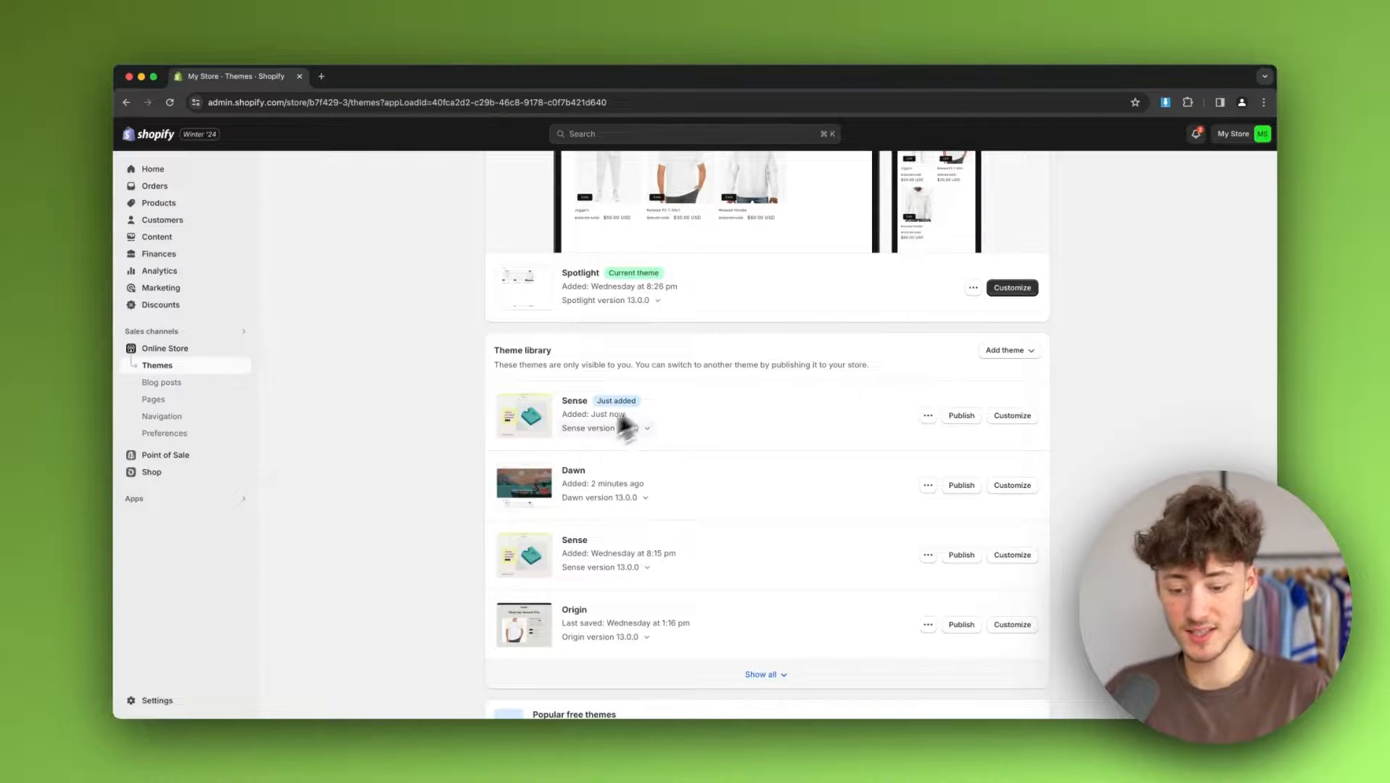
pyautogui.scroll(-2, 602, 435)
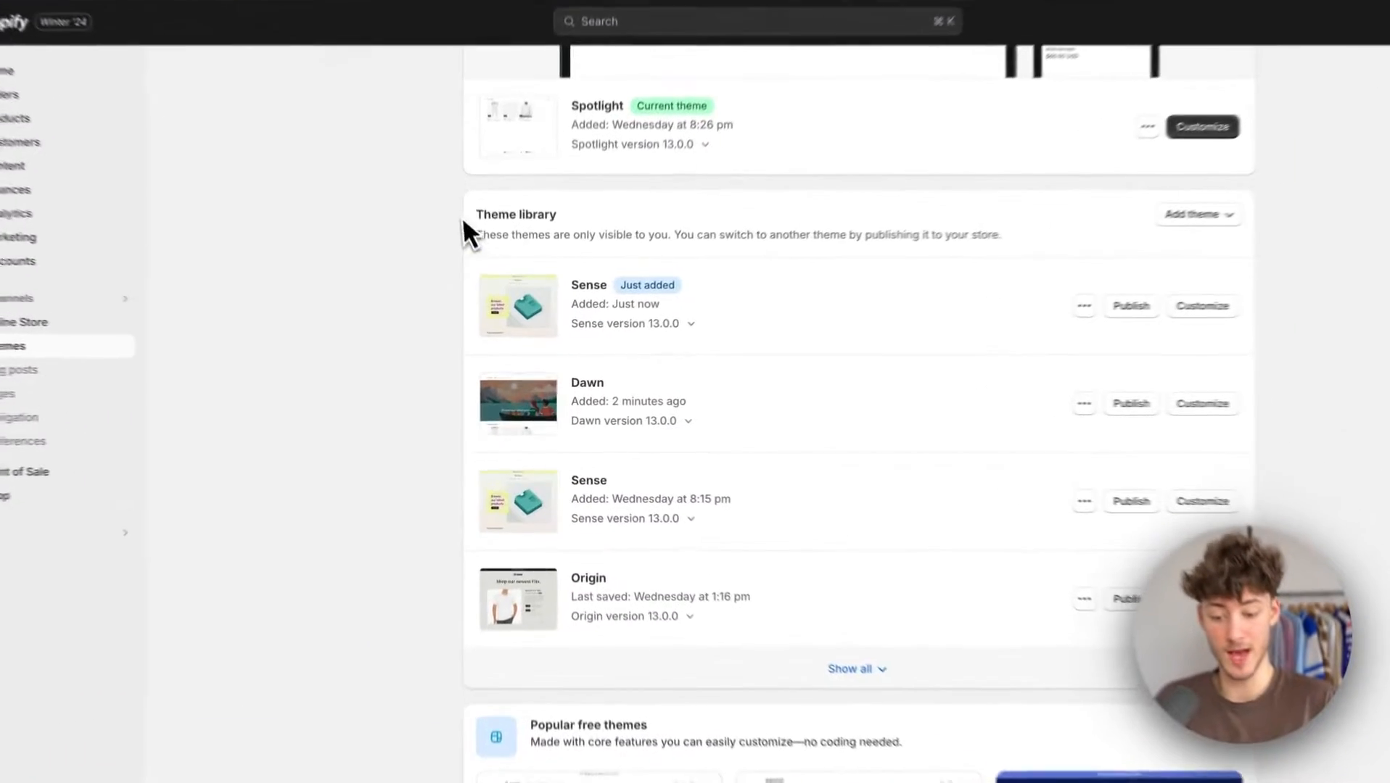
pyautogui.moveTo(489, 274); pyautogui.dragTo(578, 272)
pyautogui.scroll(-10, 578, 273)
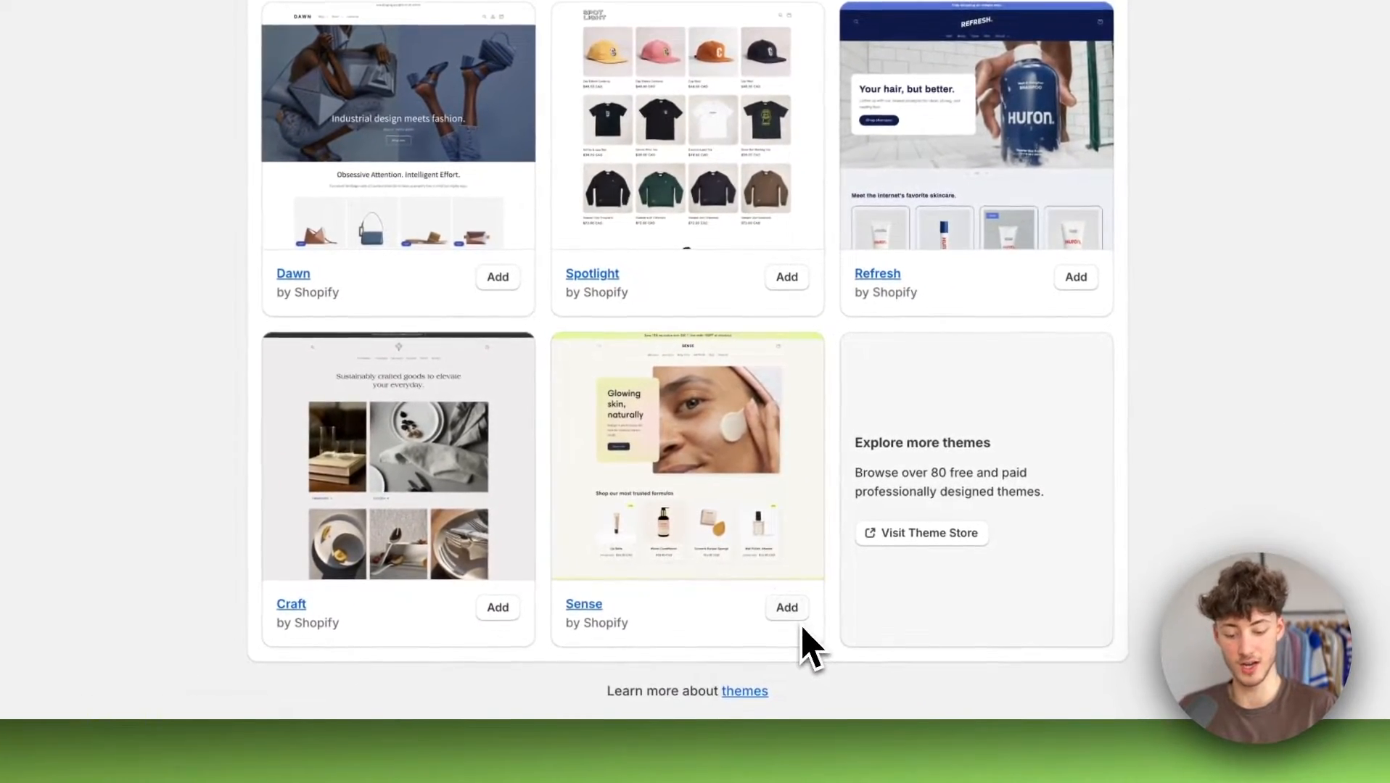
pyautogui.click(786, 607)
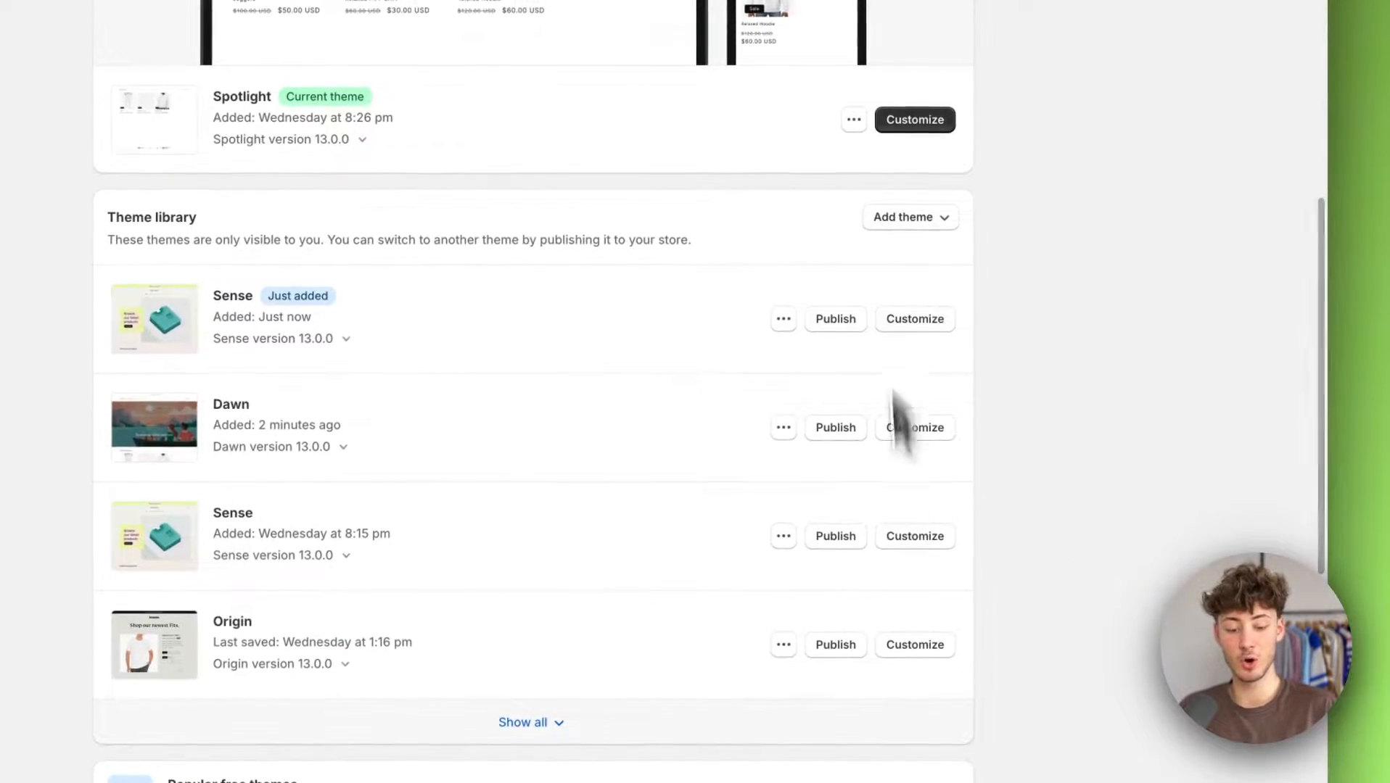
pyautogui.click(927, 320)
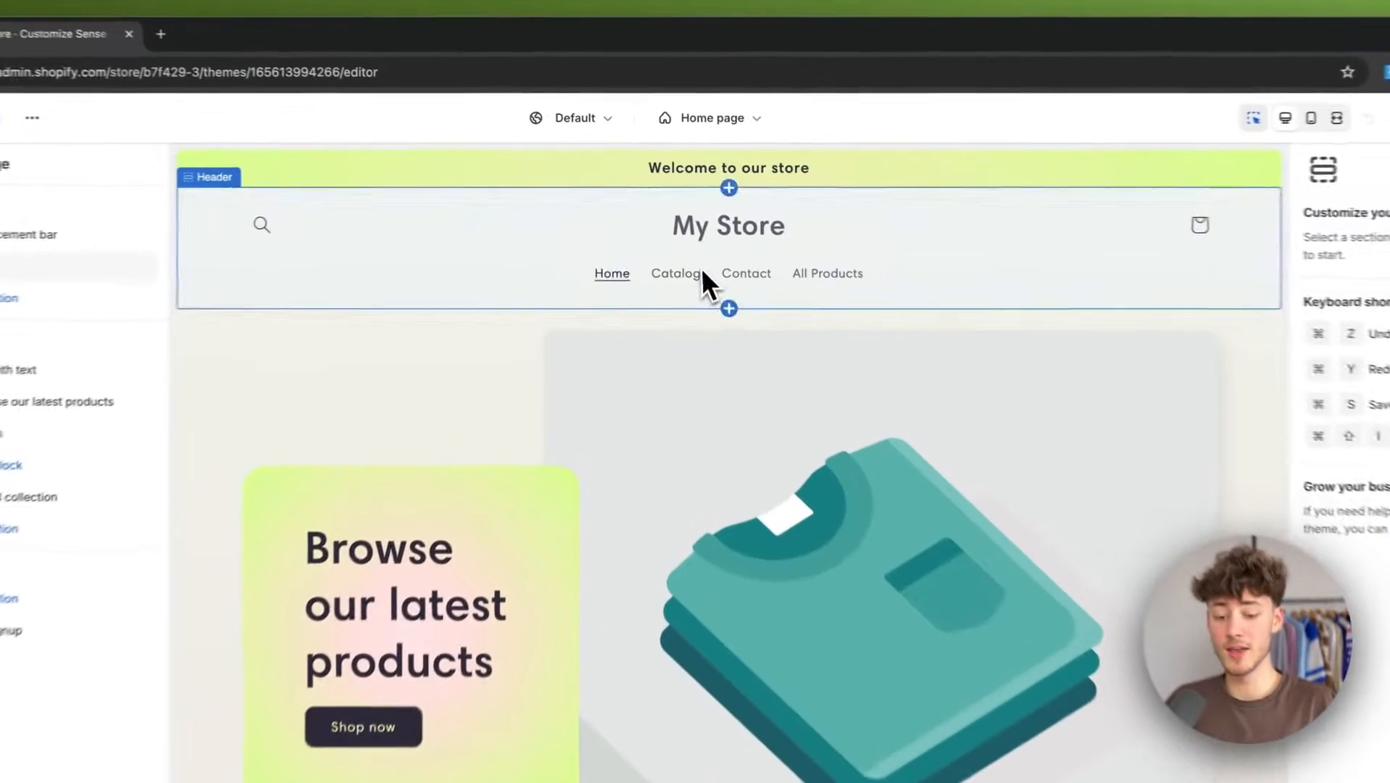
# Step: Select the header, the image-with-text heading and the announcement bar in the home page preview to examine their settings
pyautogui.click(697, 250)
pyautogui.scroll(-2, 620, 464)
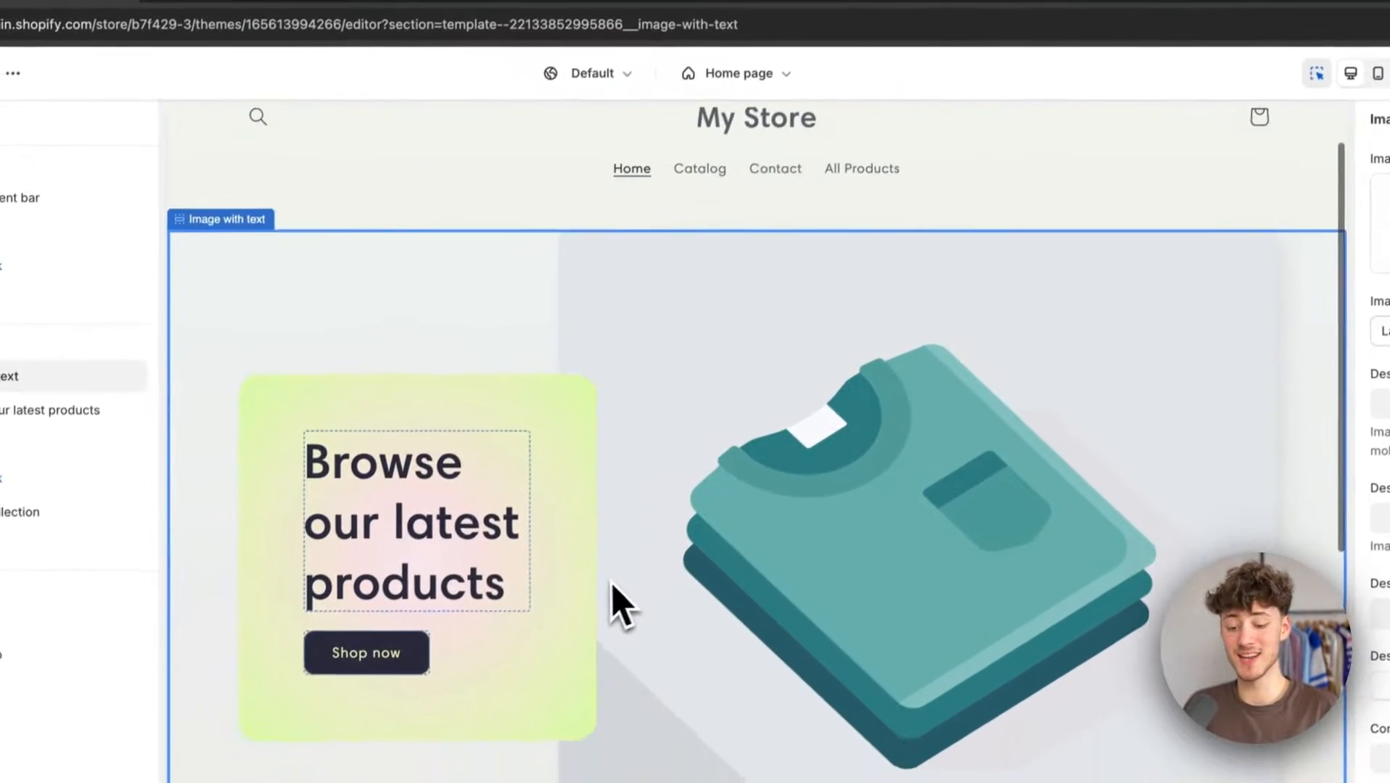
pyautogui.click(570, 430)
pyautogui.scroll(2, 629, 363)
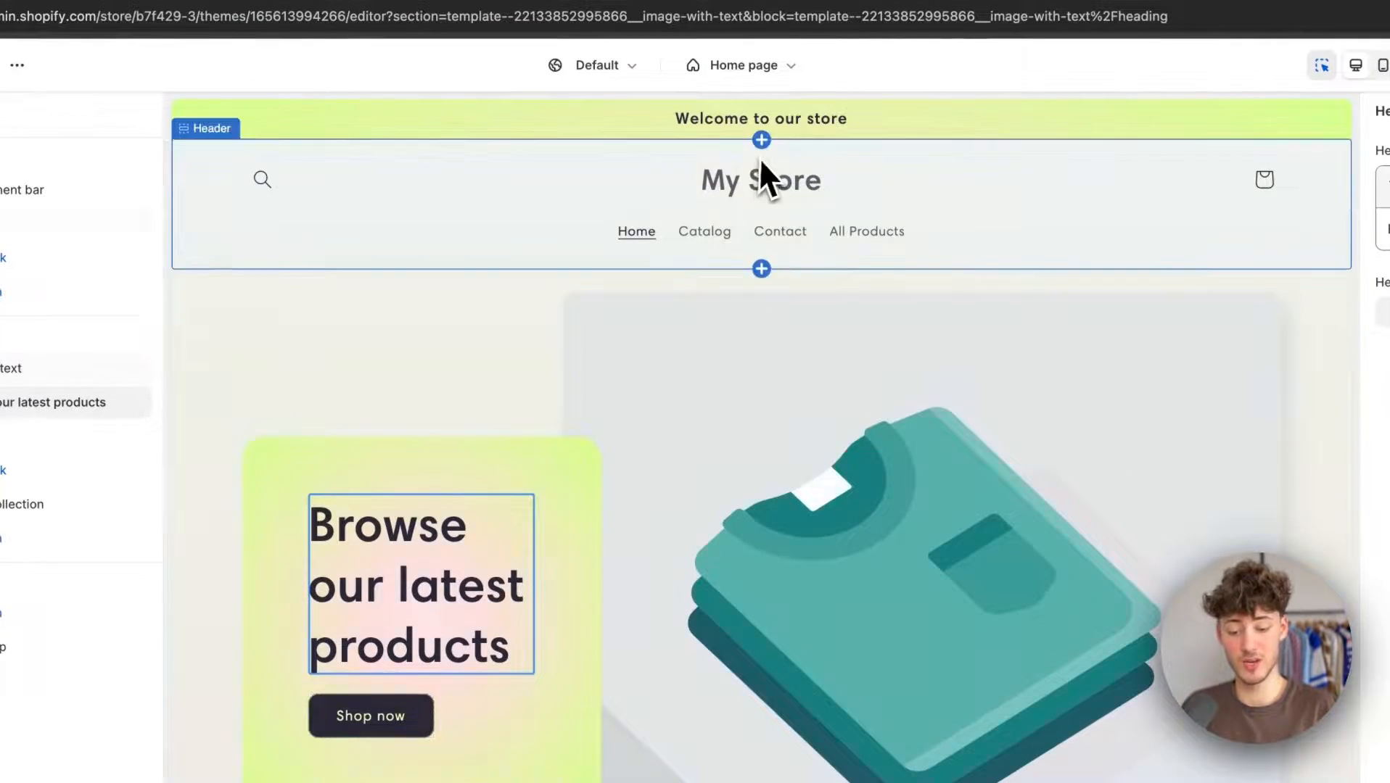
pyautogui.click(762, 179)
pyautogui.click(672, 161)
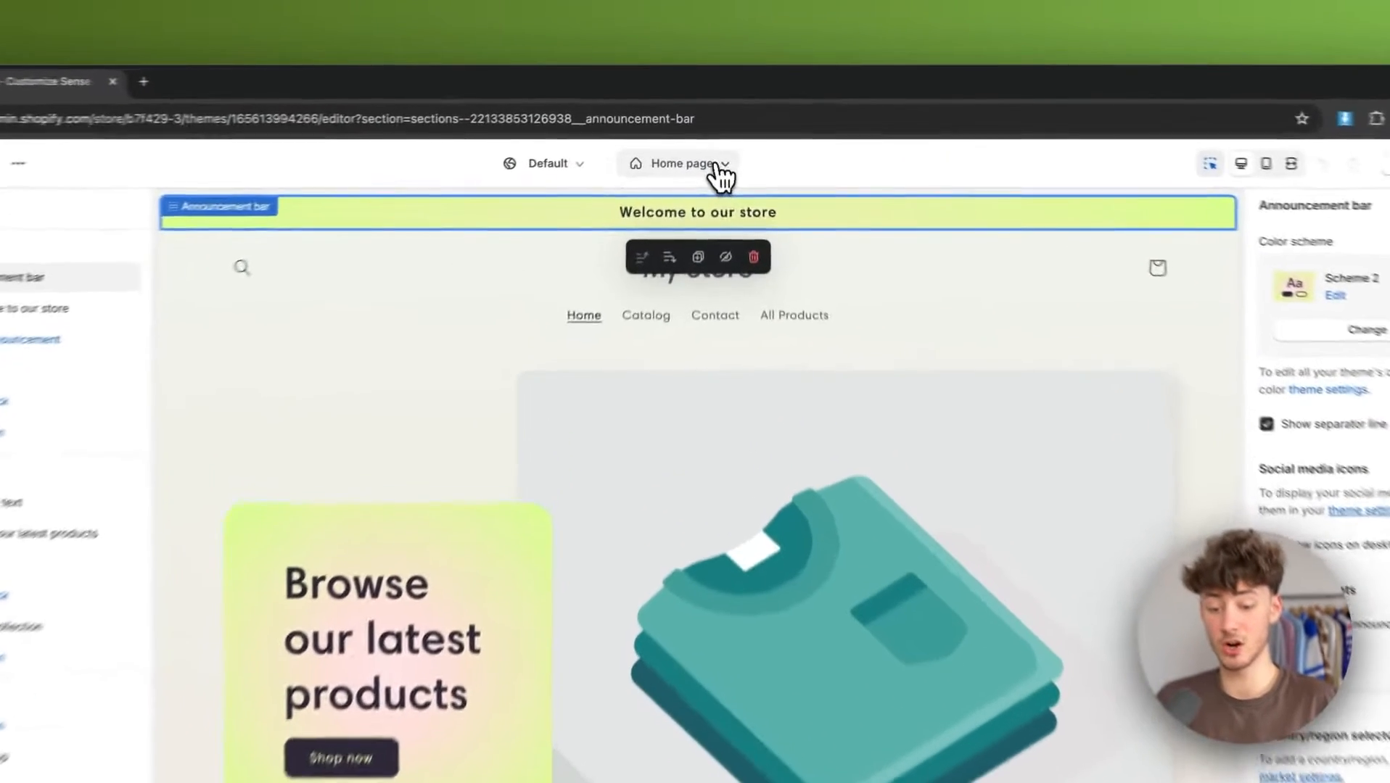
# Step: View the Default product template, and return to the Home page template
pyautogui.click(721, 136)
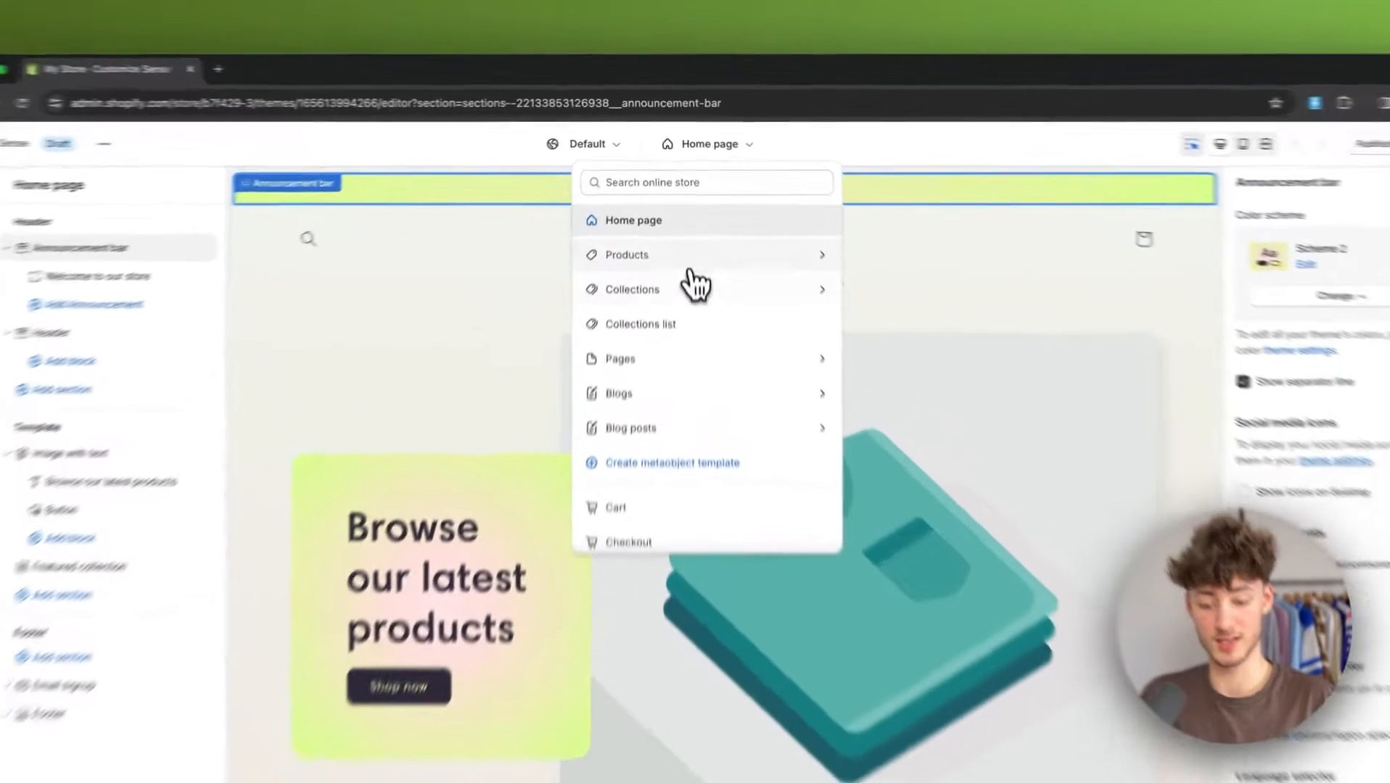
pyautogui.click(688, 220)
pyautogui.click(670, 313)
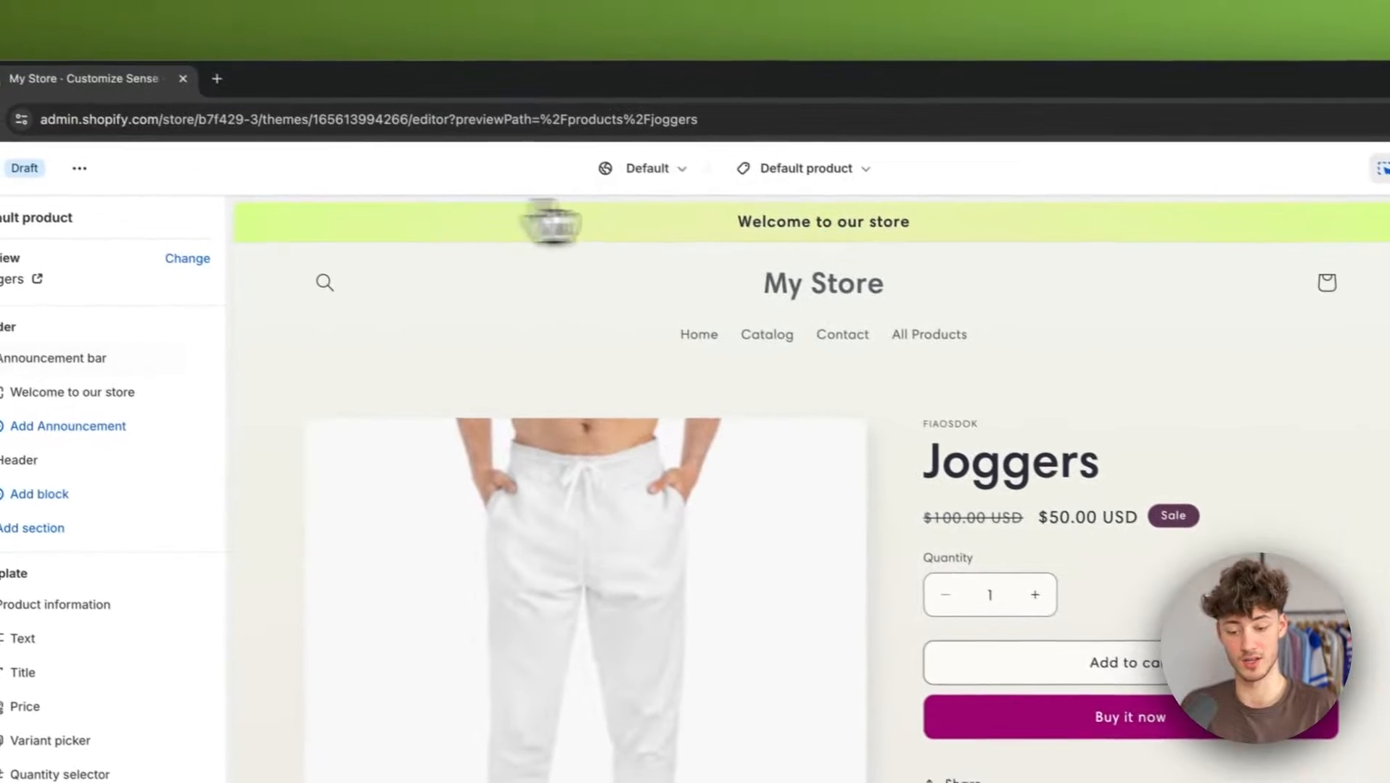
pyautogui.click(537, 133)
pyautogui.click(812, 176)
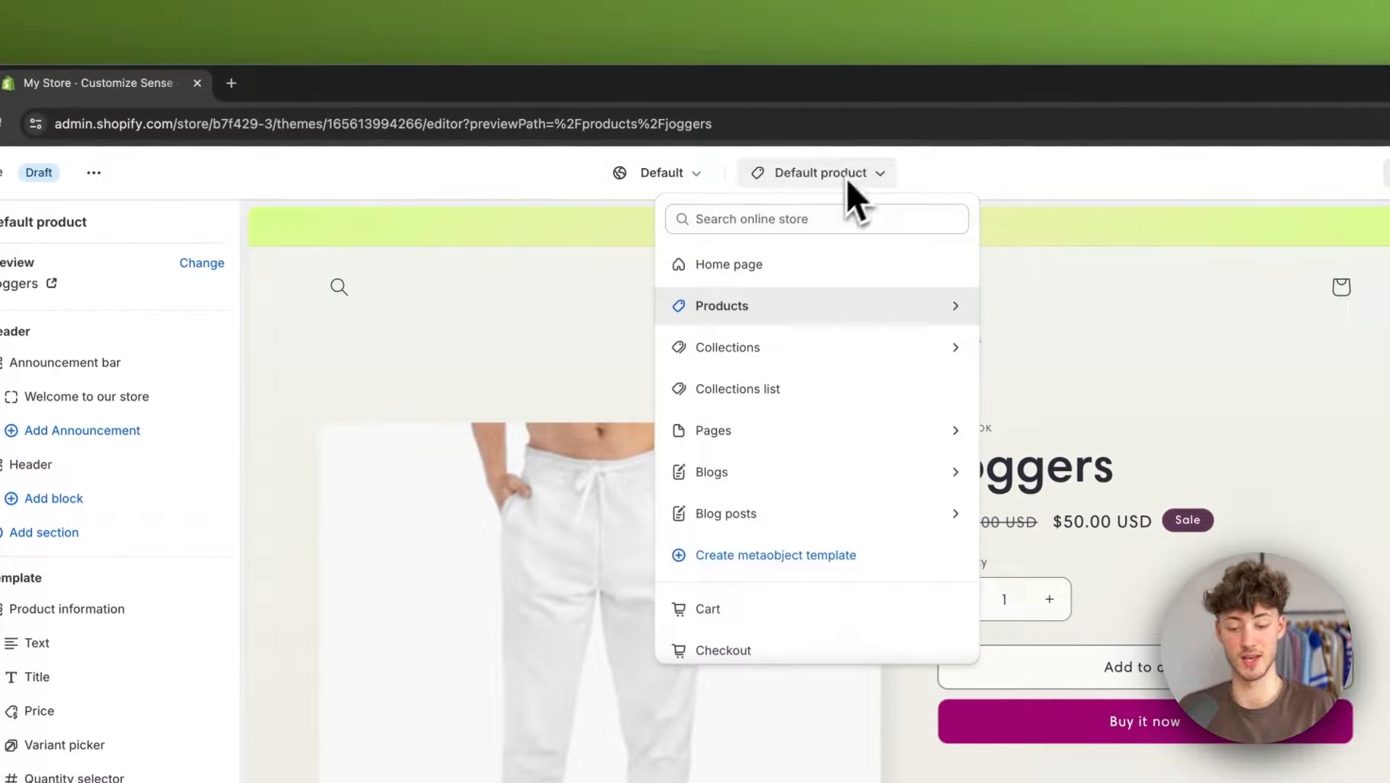
pyautogui.click(772, 270)
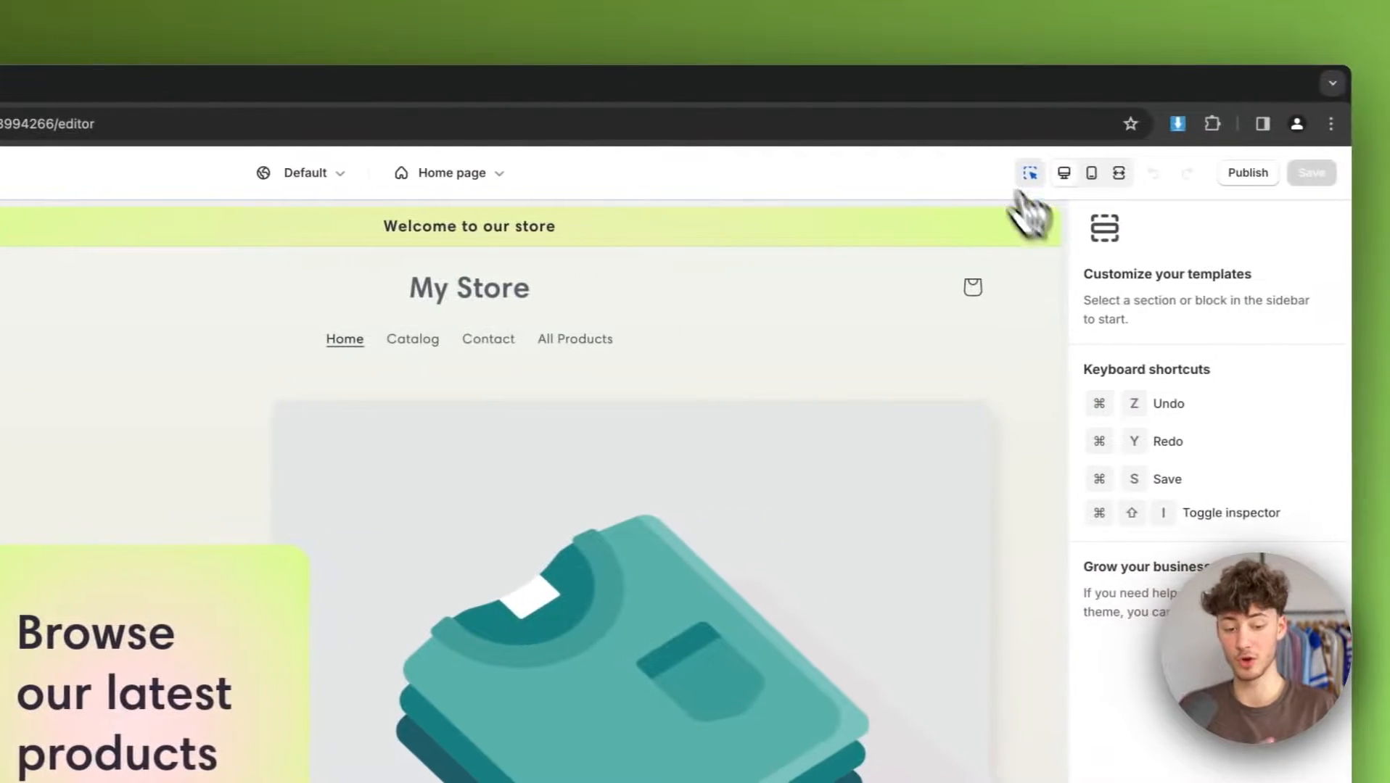
# Step: Preview the home page in mobile view, and return to desktop view
pyautogui.click(1088, 174)
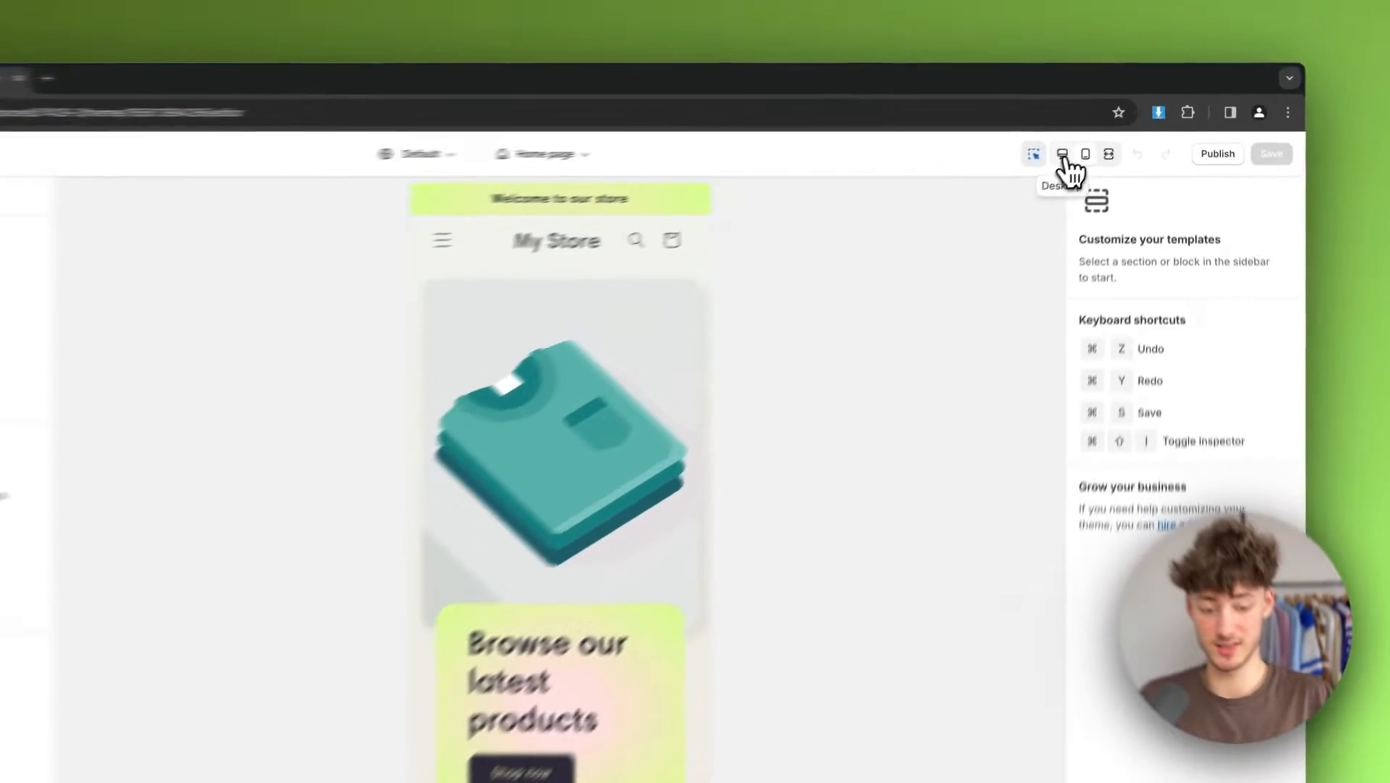
pyautogui.click(1093, 134)
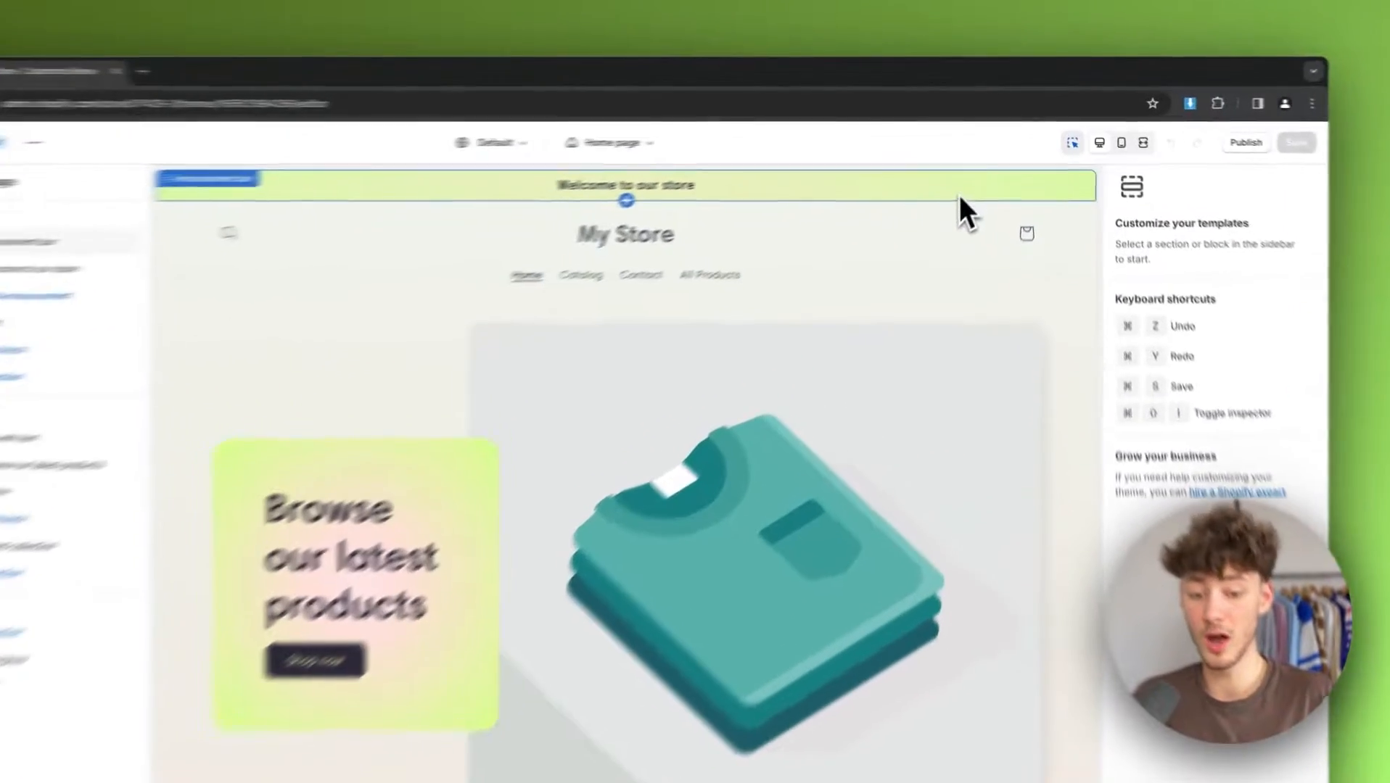
# Step: Set the text of the announcement bar's existing announcement to "-20% OFF UNTIL TOMORROW"
pyautogui.click(983, 178)
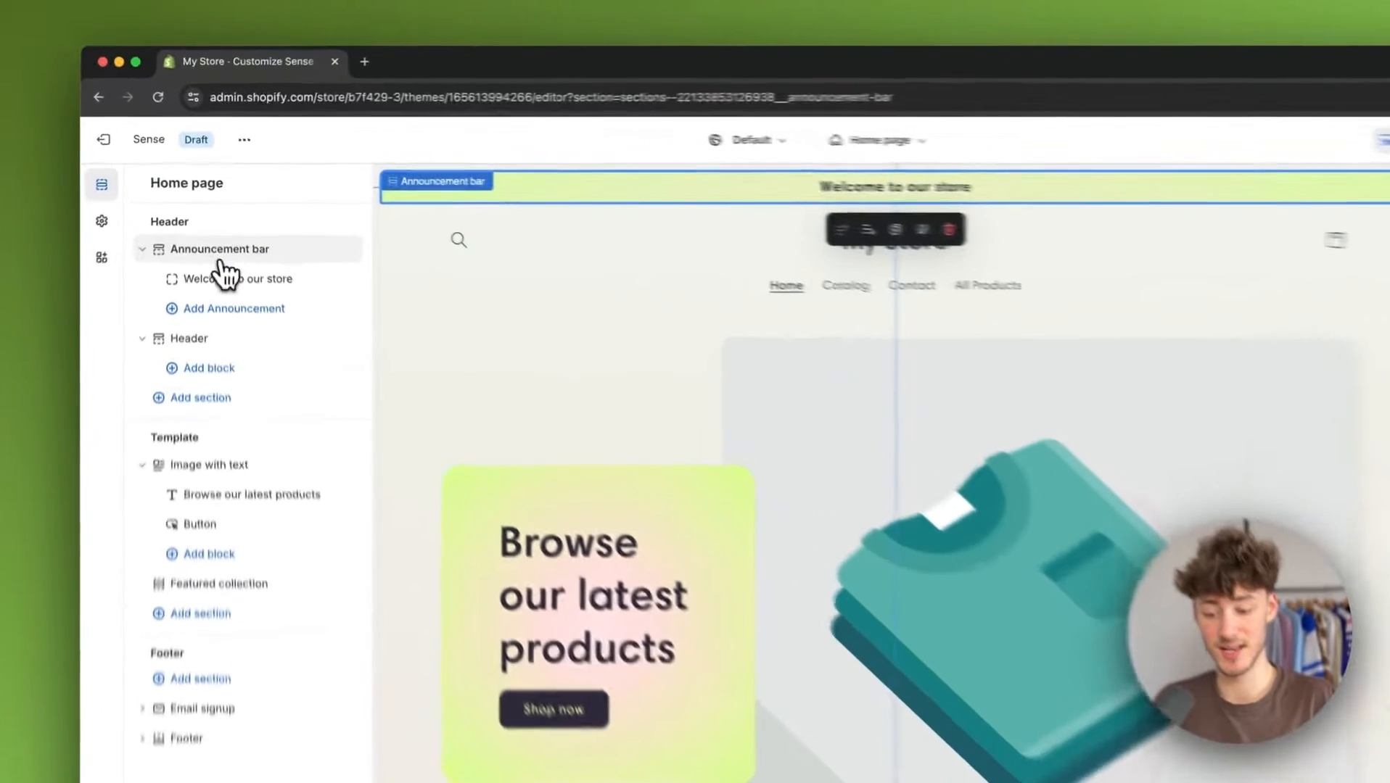
pyautogui.click(214, 224)
pyautogui.click(347, 302)
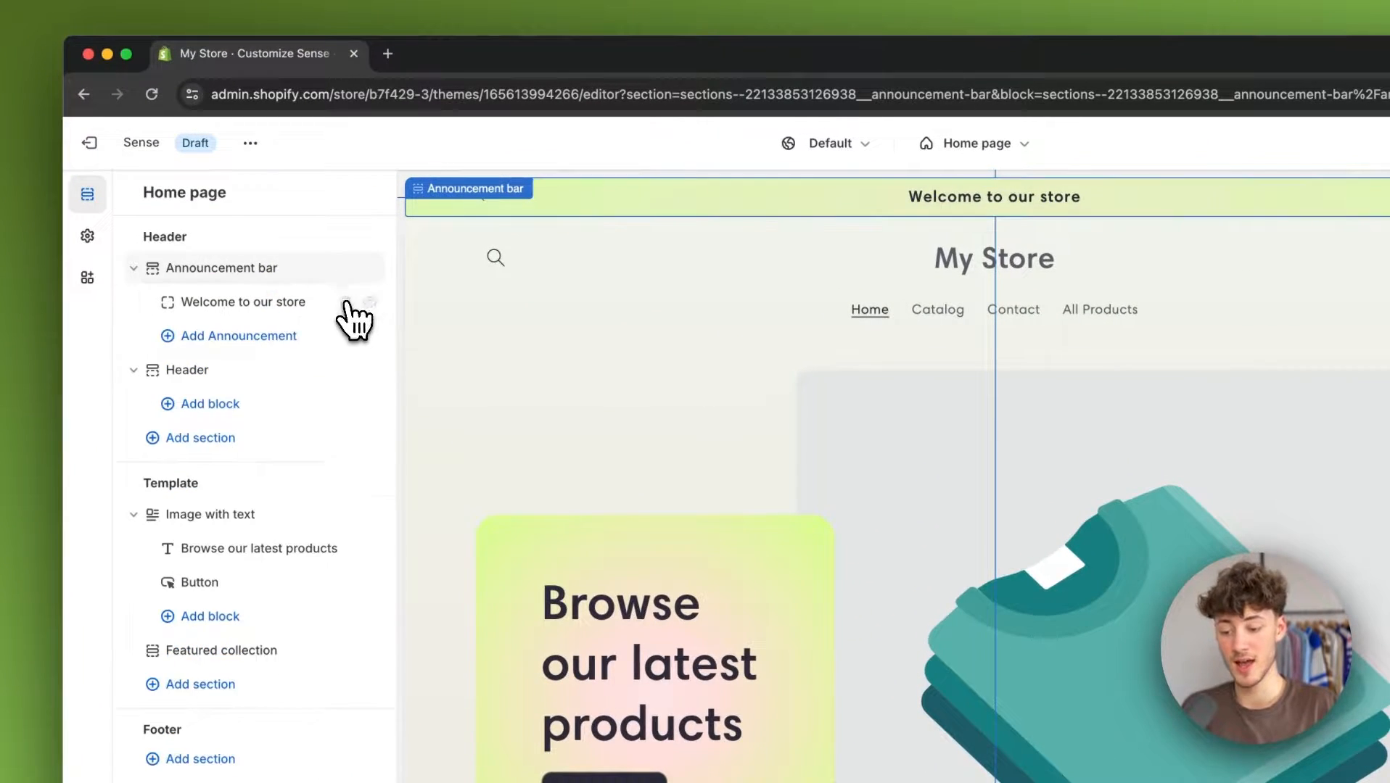
pyautogui.click(248, 308)
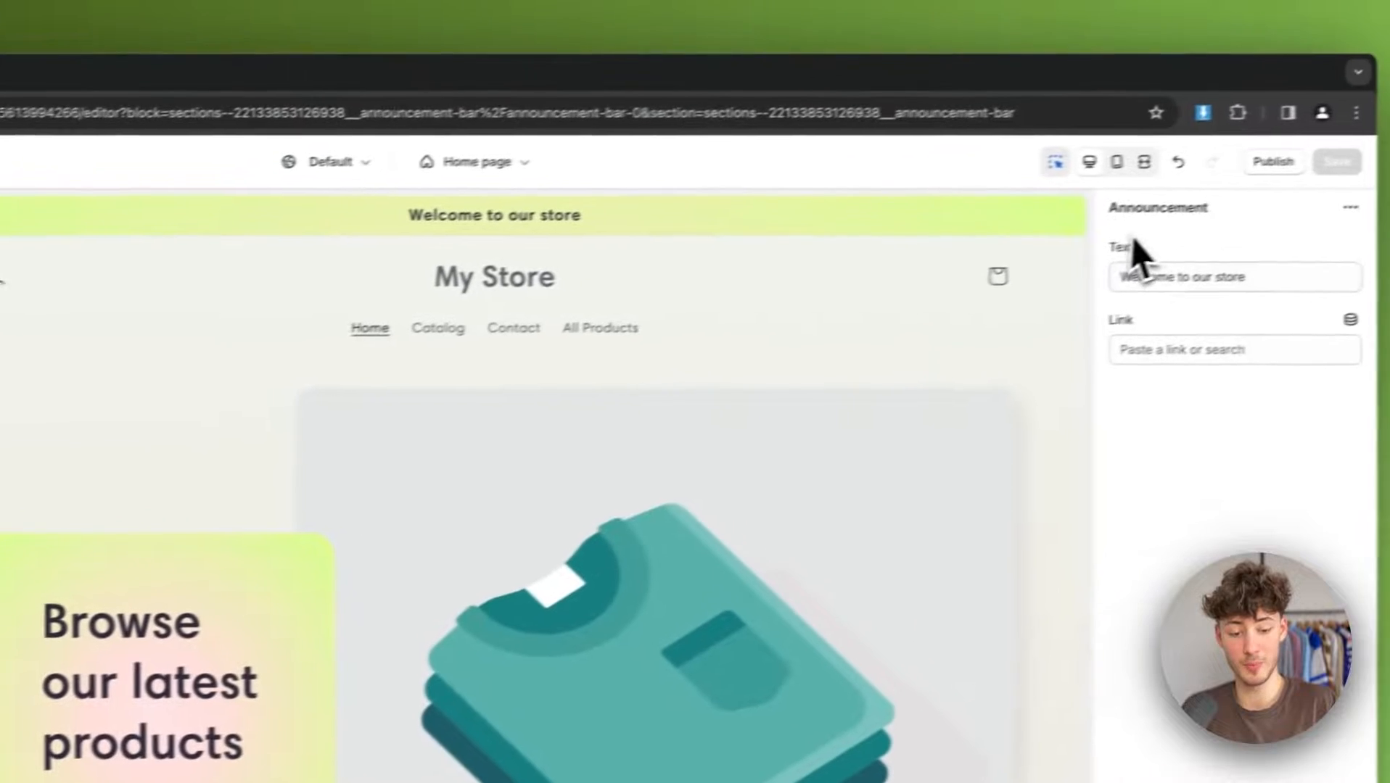
pyautogui.doubleClick(1095, 256)
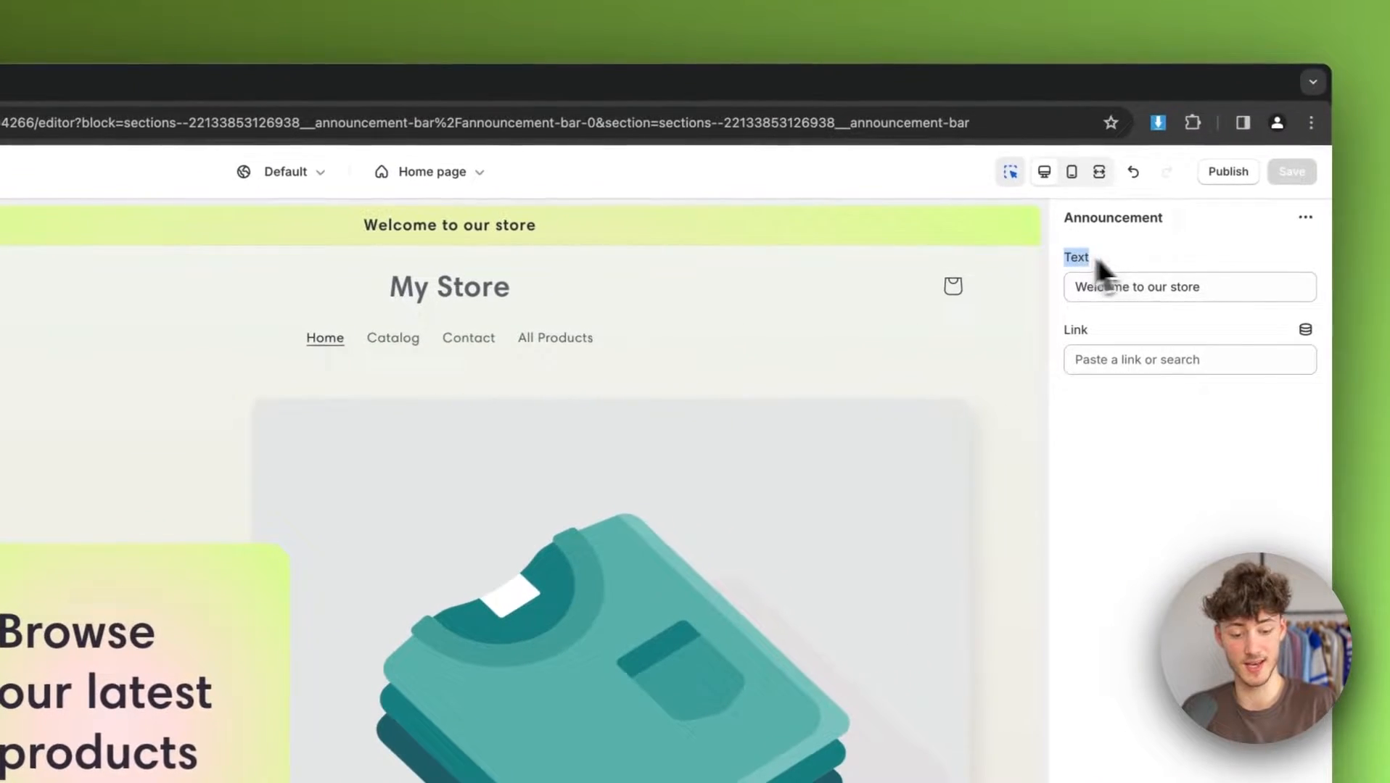
pyautogui.tripleClick(1132, 283)
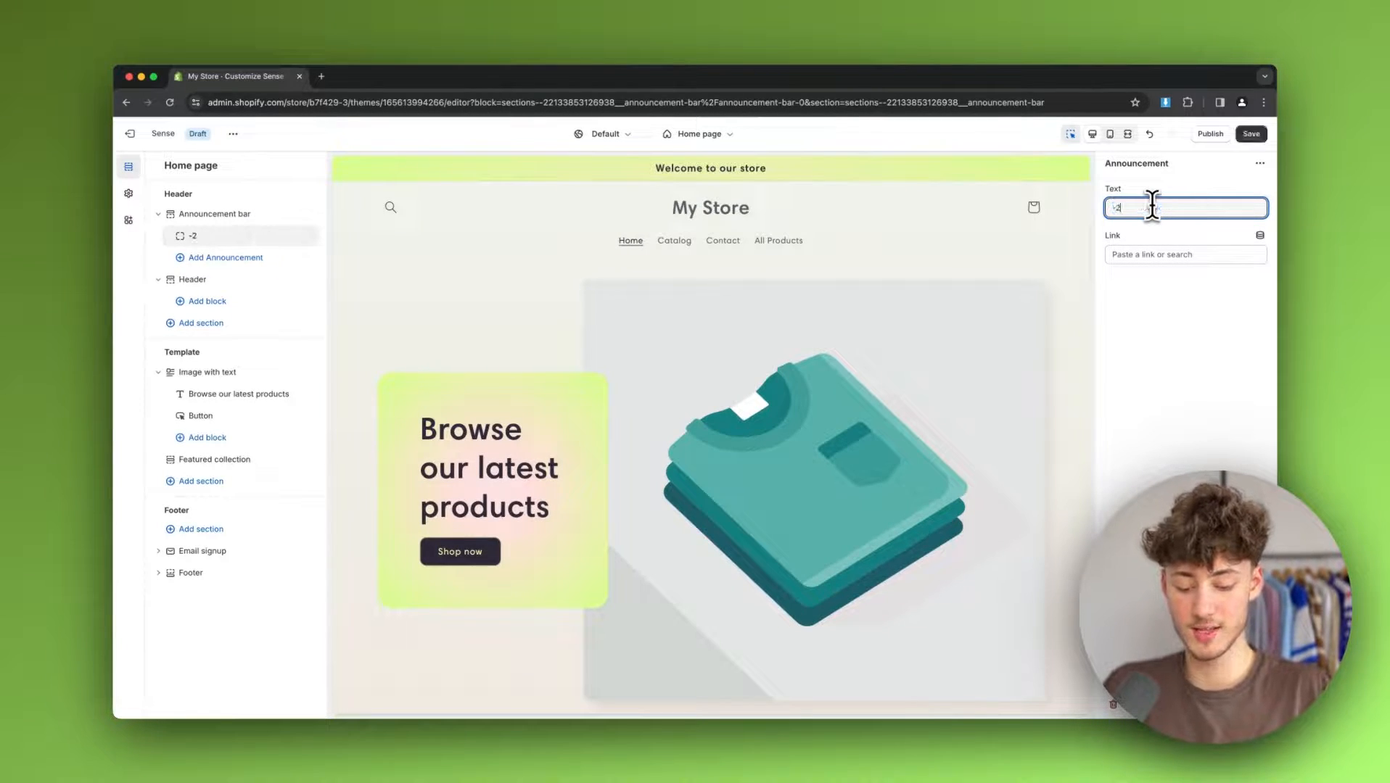
pyautogui.write('-20% OFF')
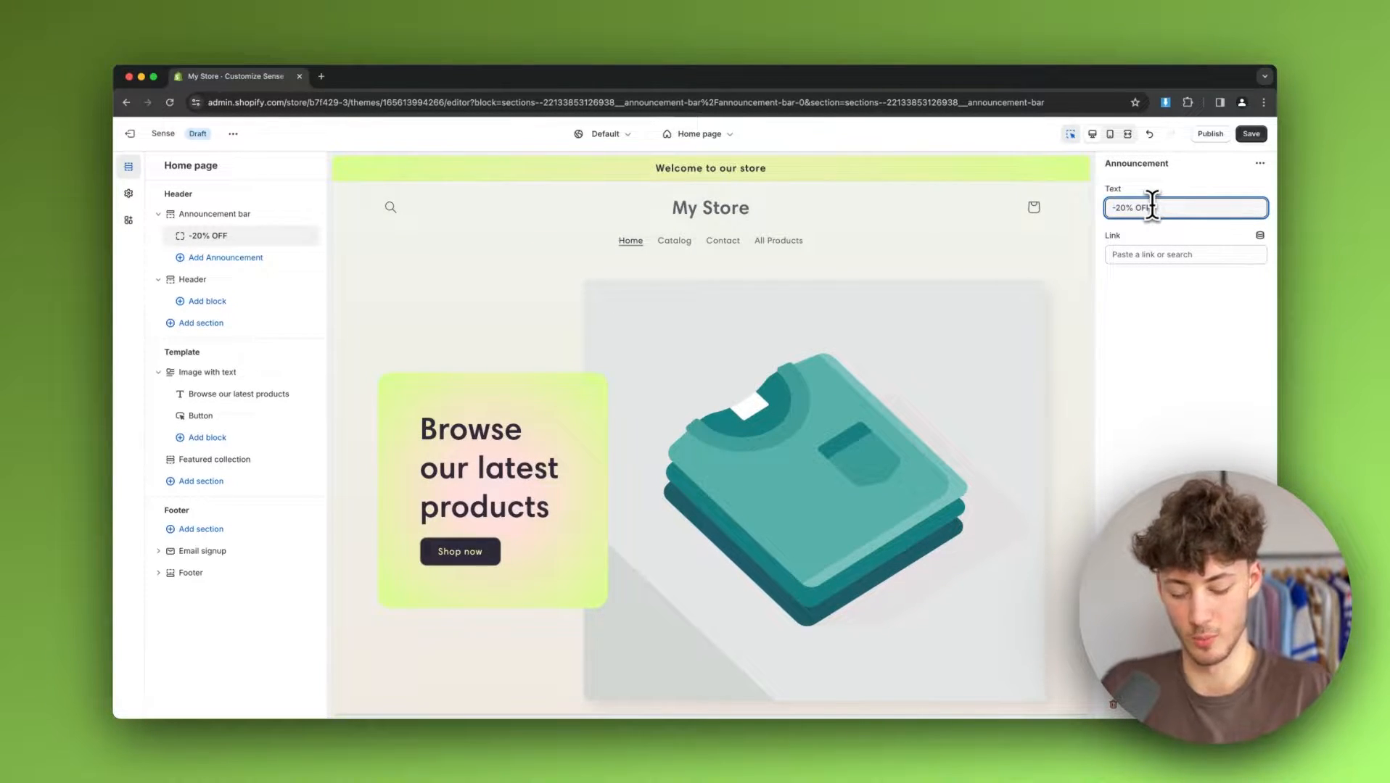
pyautogui.write(' UNTIL TOMORR')
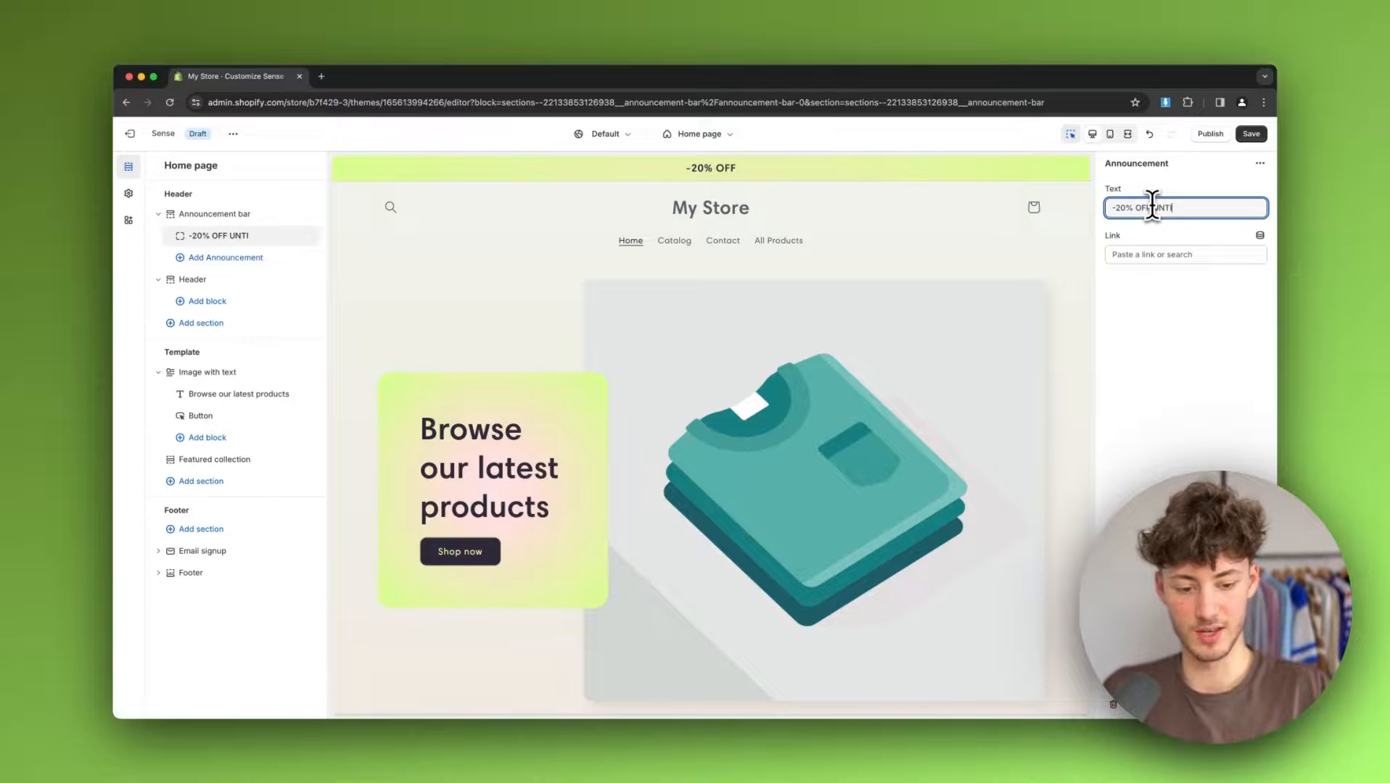
pyautogui.write('OW')
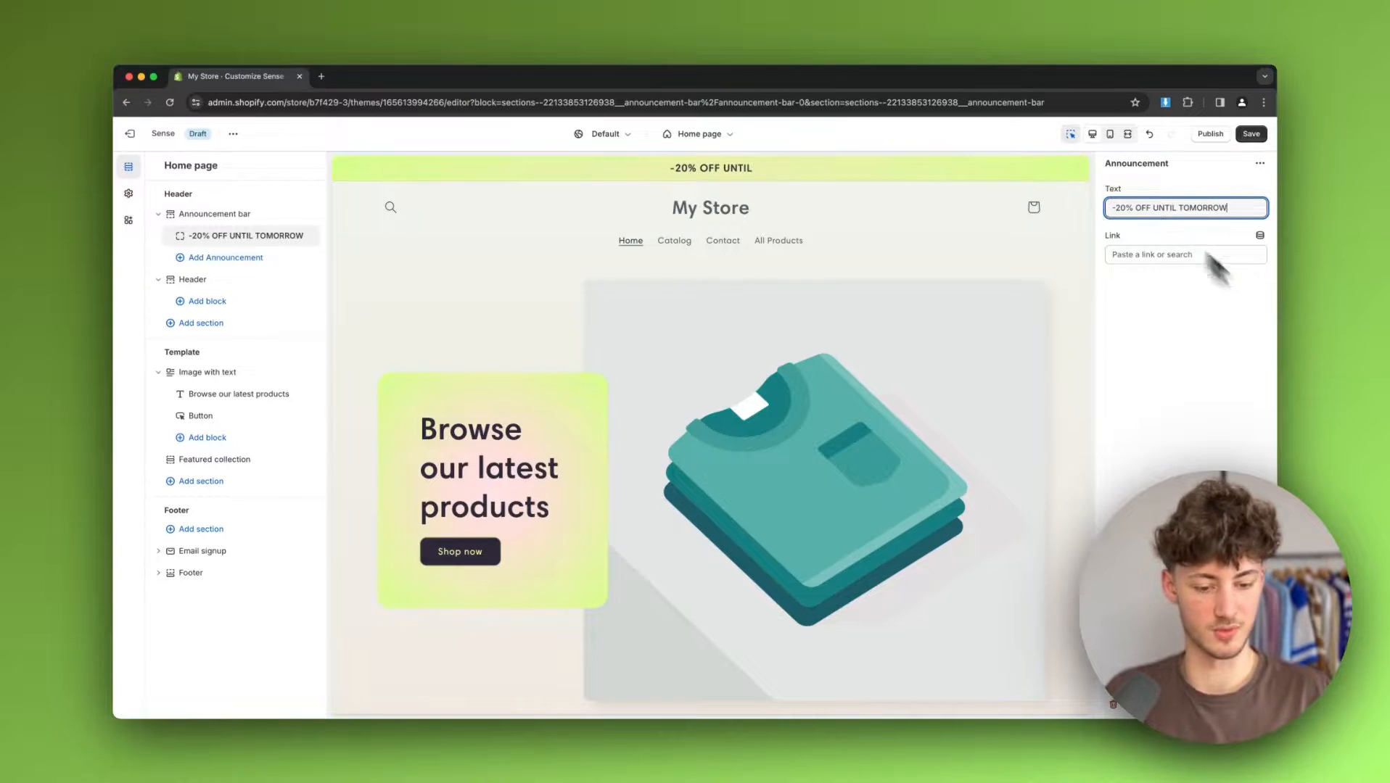
# Step: Link the announcement to All products and save the theme changes
pyautogui.moveTo(1059, 188); pyautogui.dragTo(1109, 189)
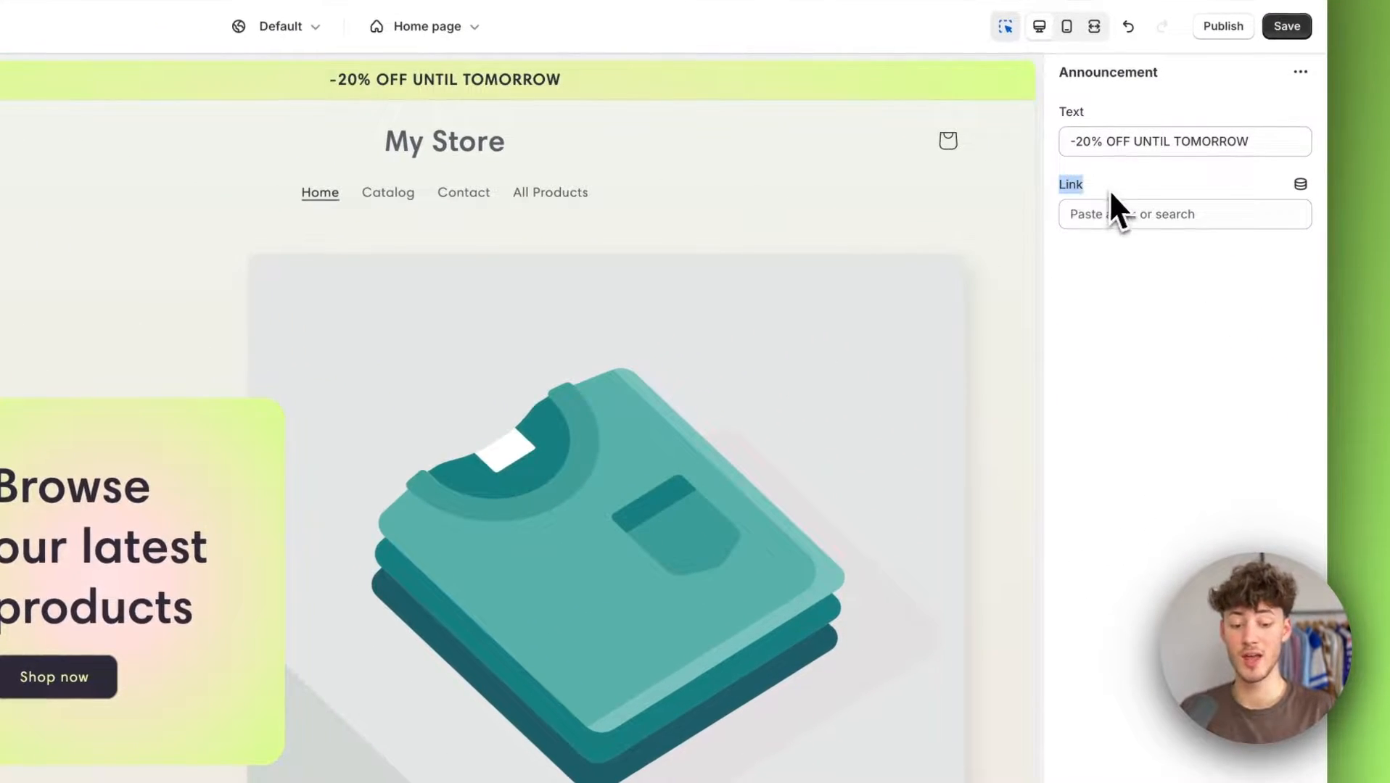
pyautogui.click(1109, 189)
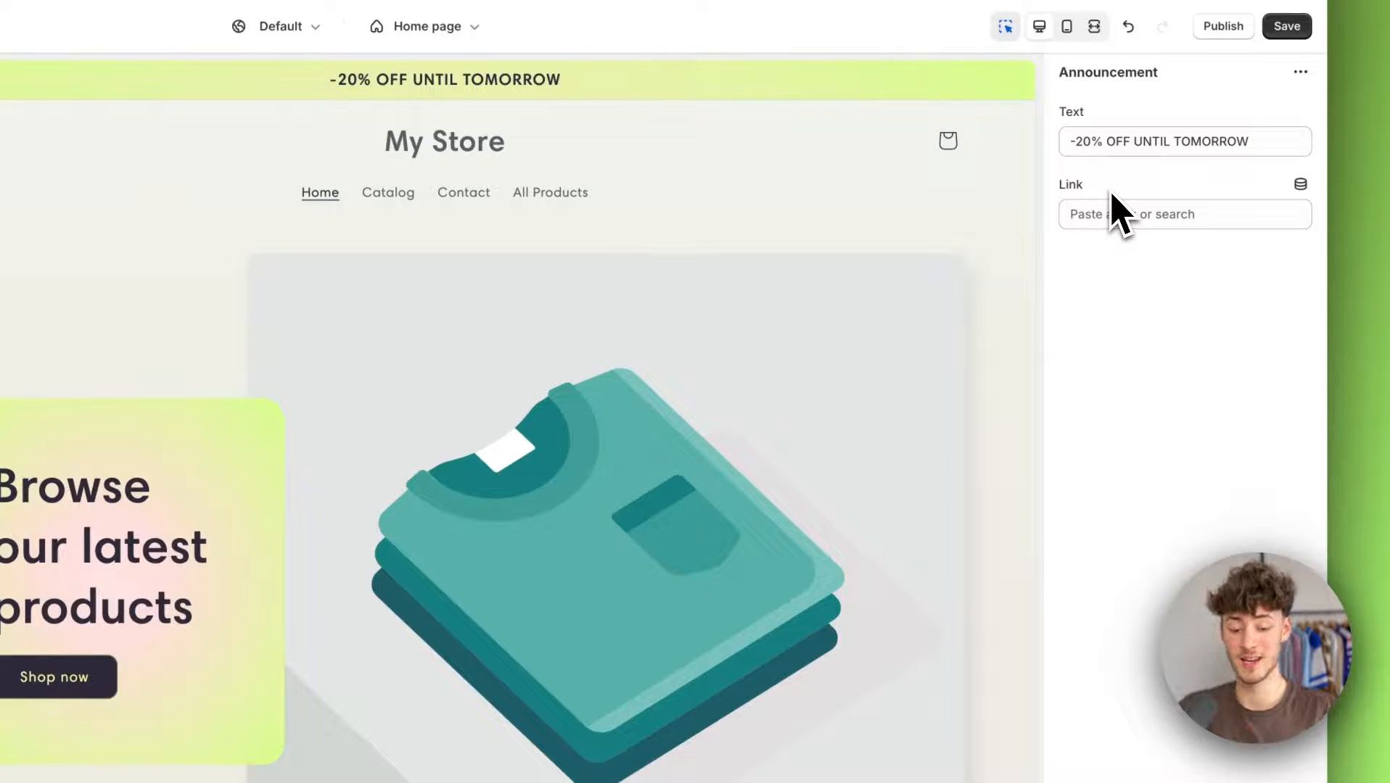
pyautogui.click(1107, 211)
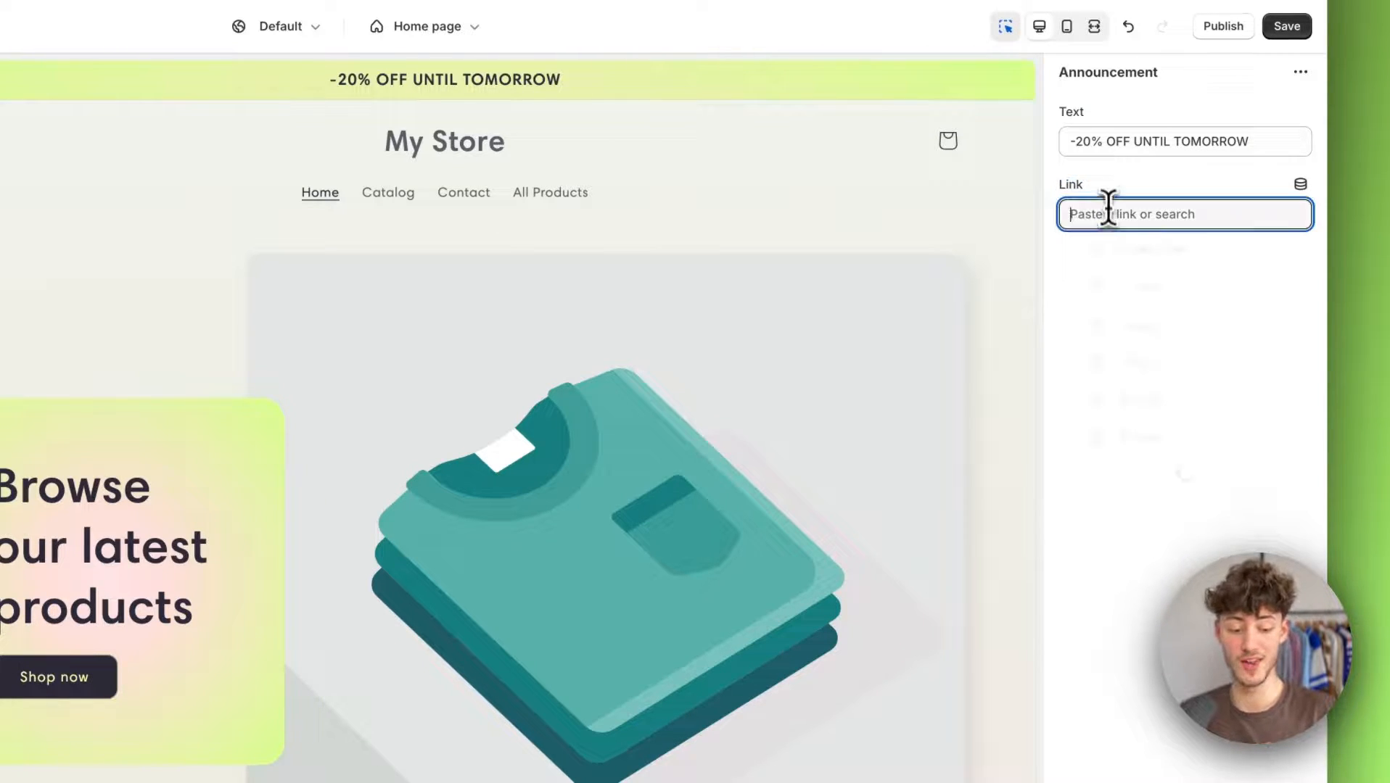
pyautogui.click(1148, 292)
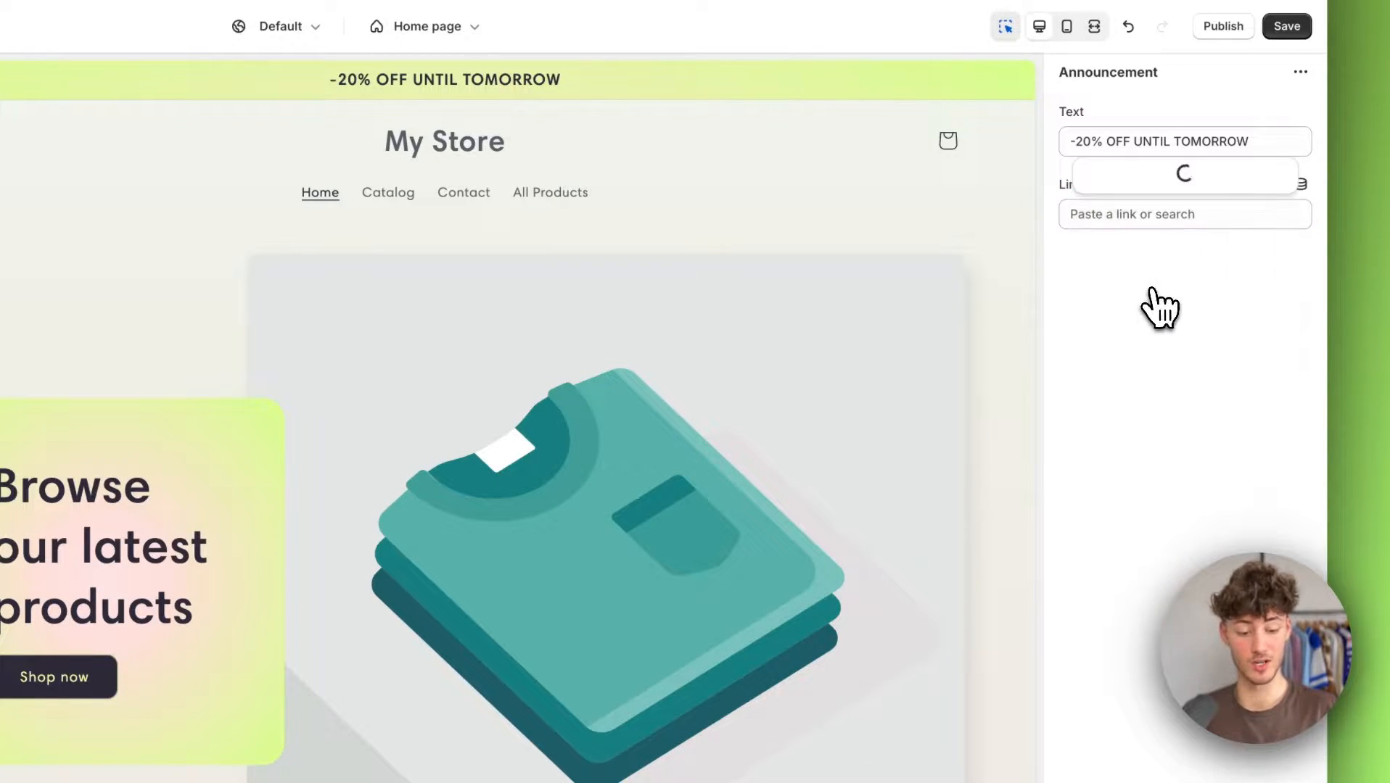
pyautogui.click(1148, 292)
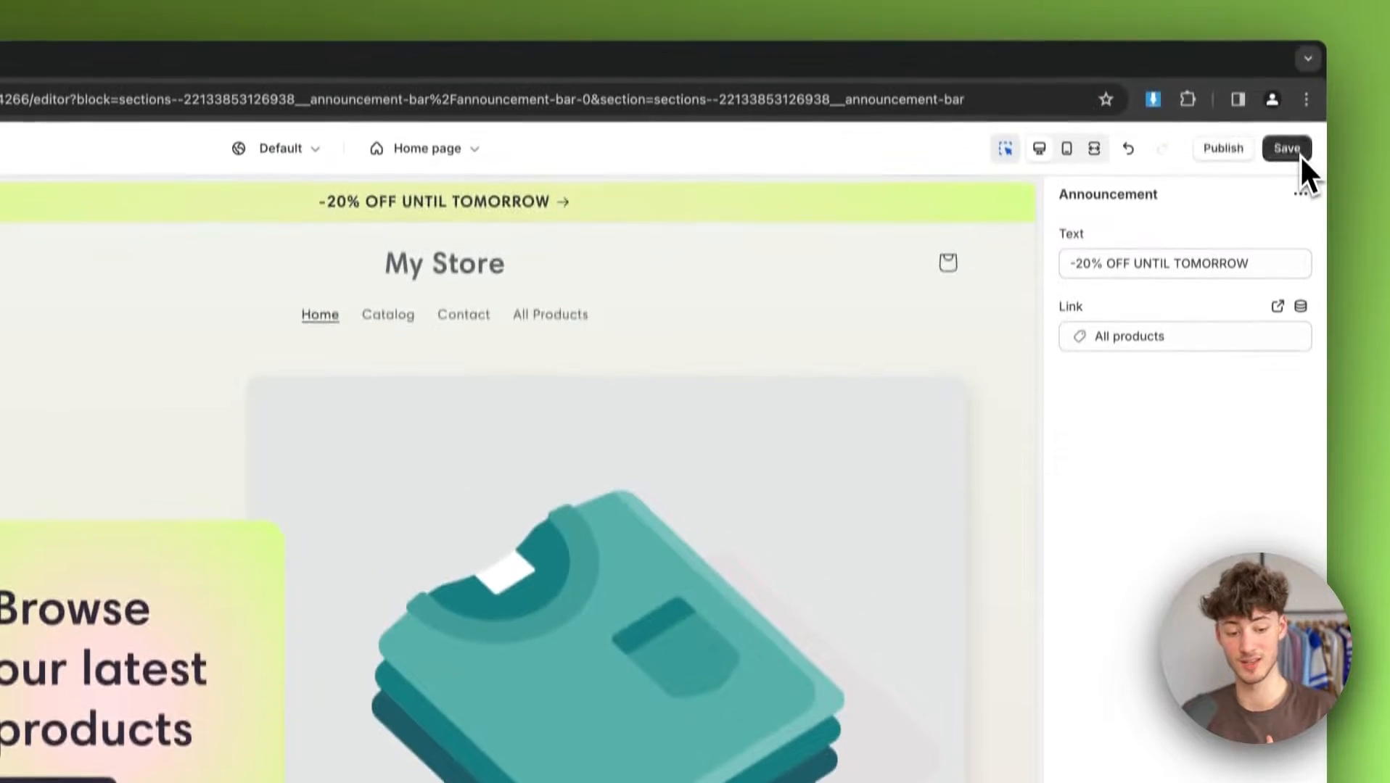
pyautogui.click(1290, 150)
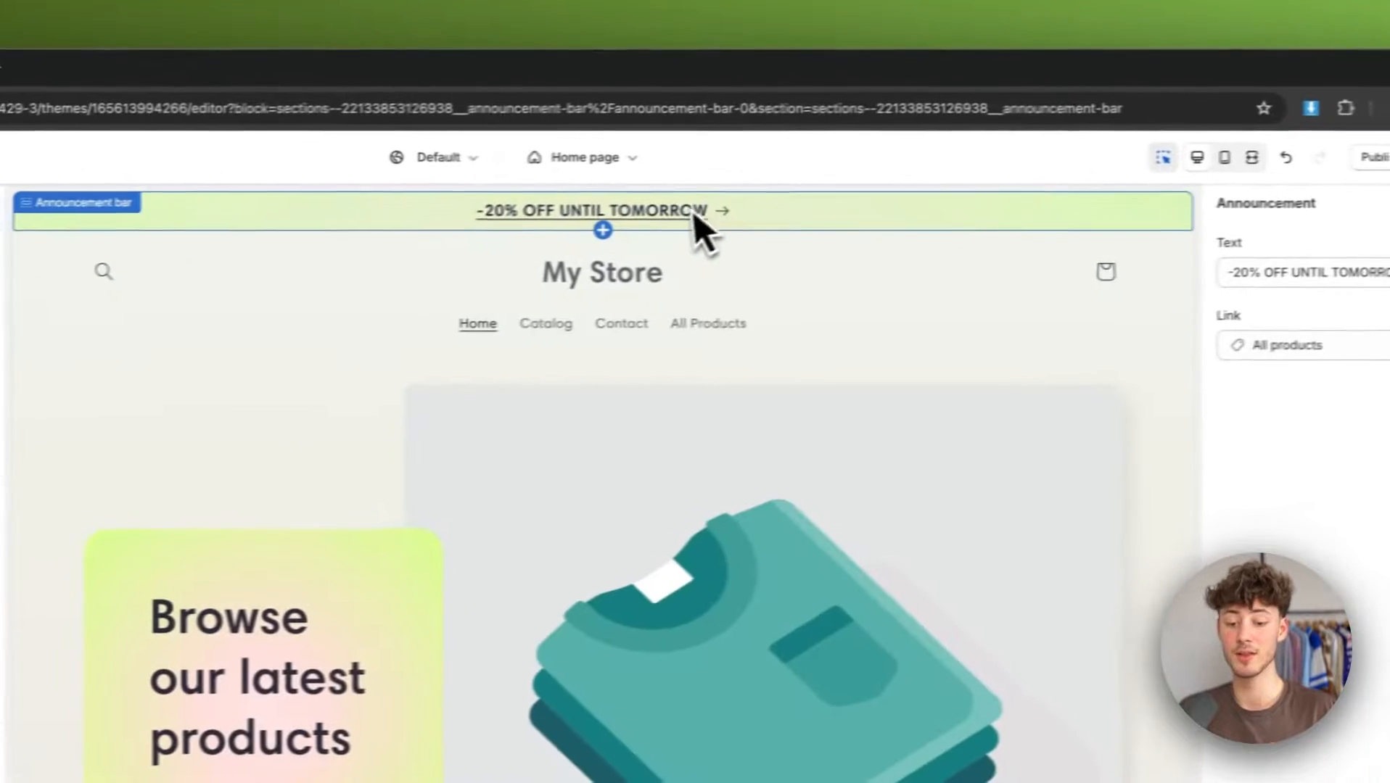
# Step: Follow the announcement's link in the preview to check that it leads to the products page
pyautogui.click(530, 227)
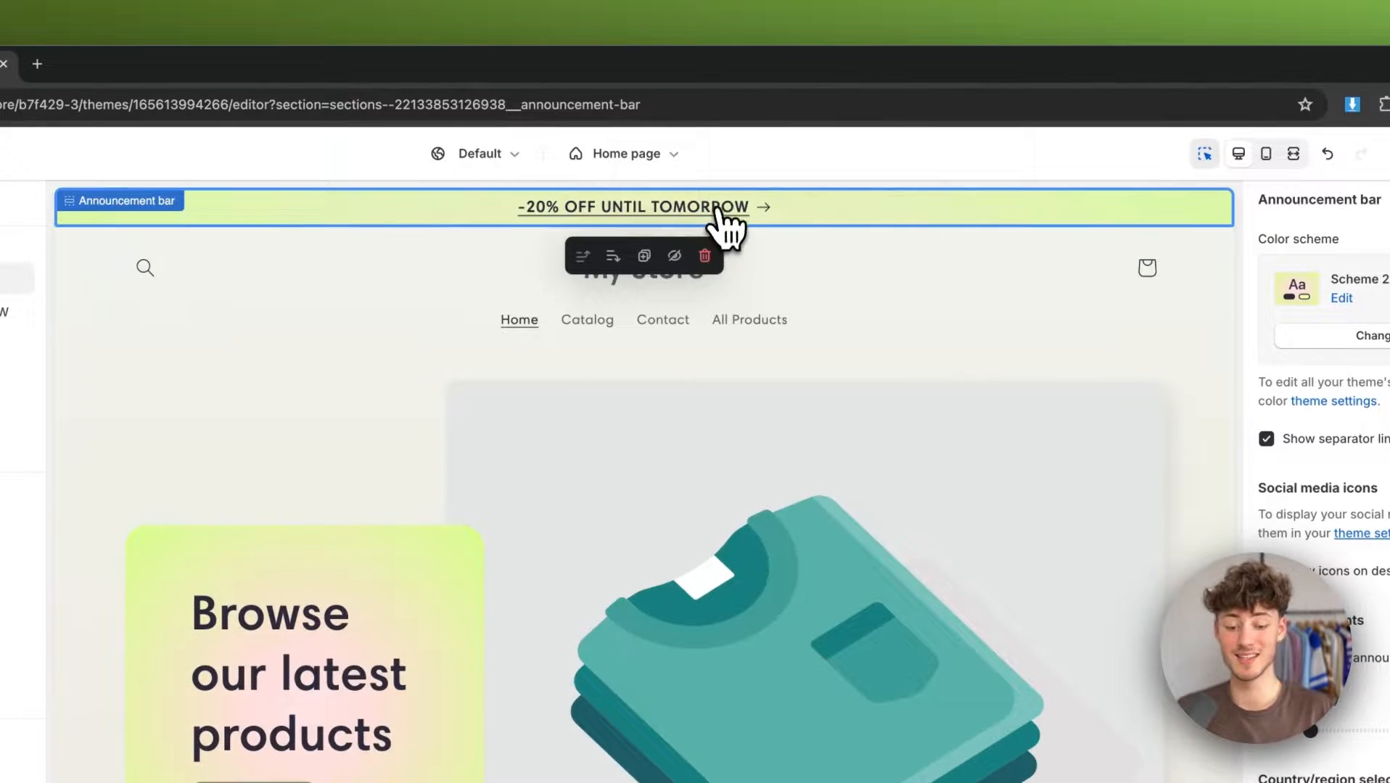
pyautogui.click(720, 208)
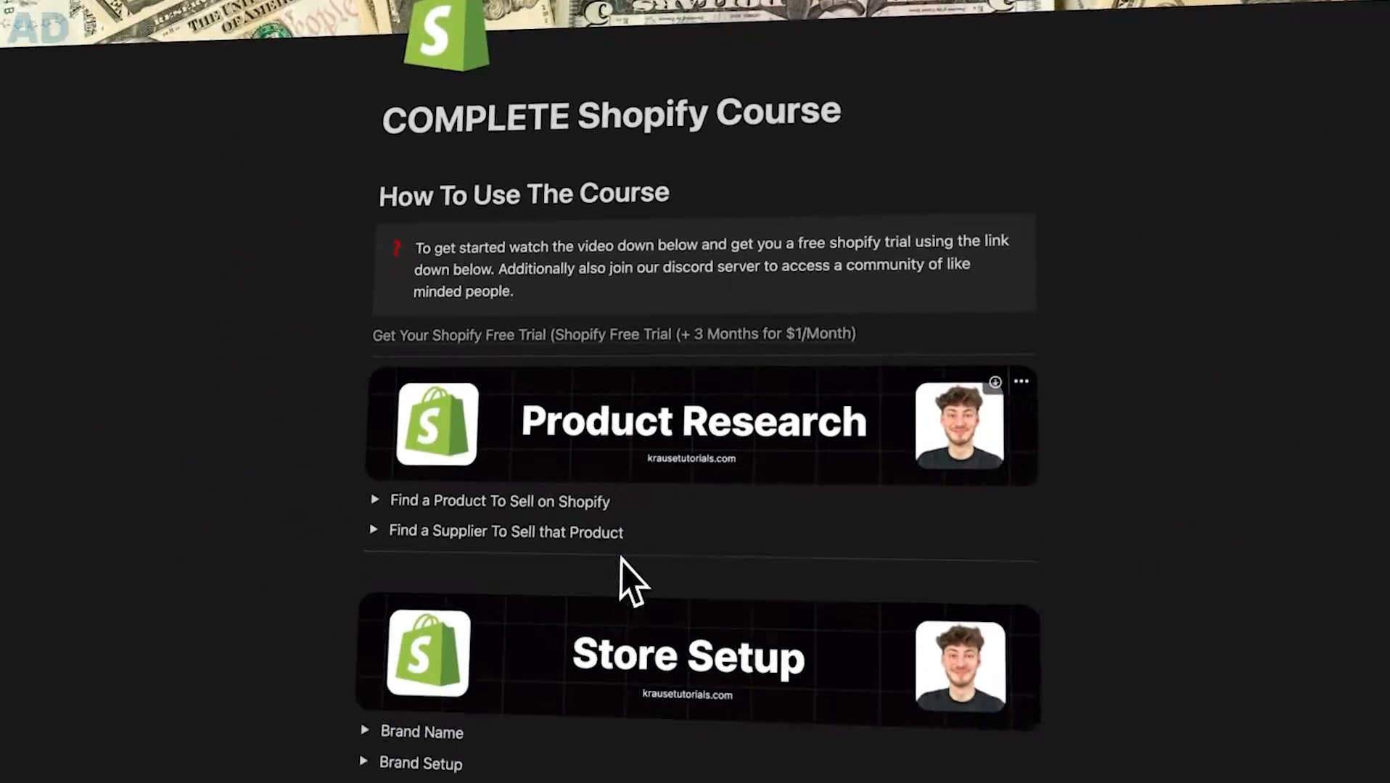
pyautogui.scroll(-5, 624, 580)
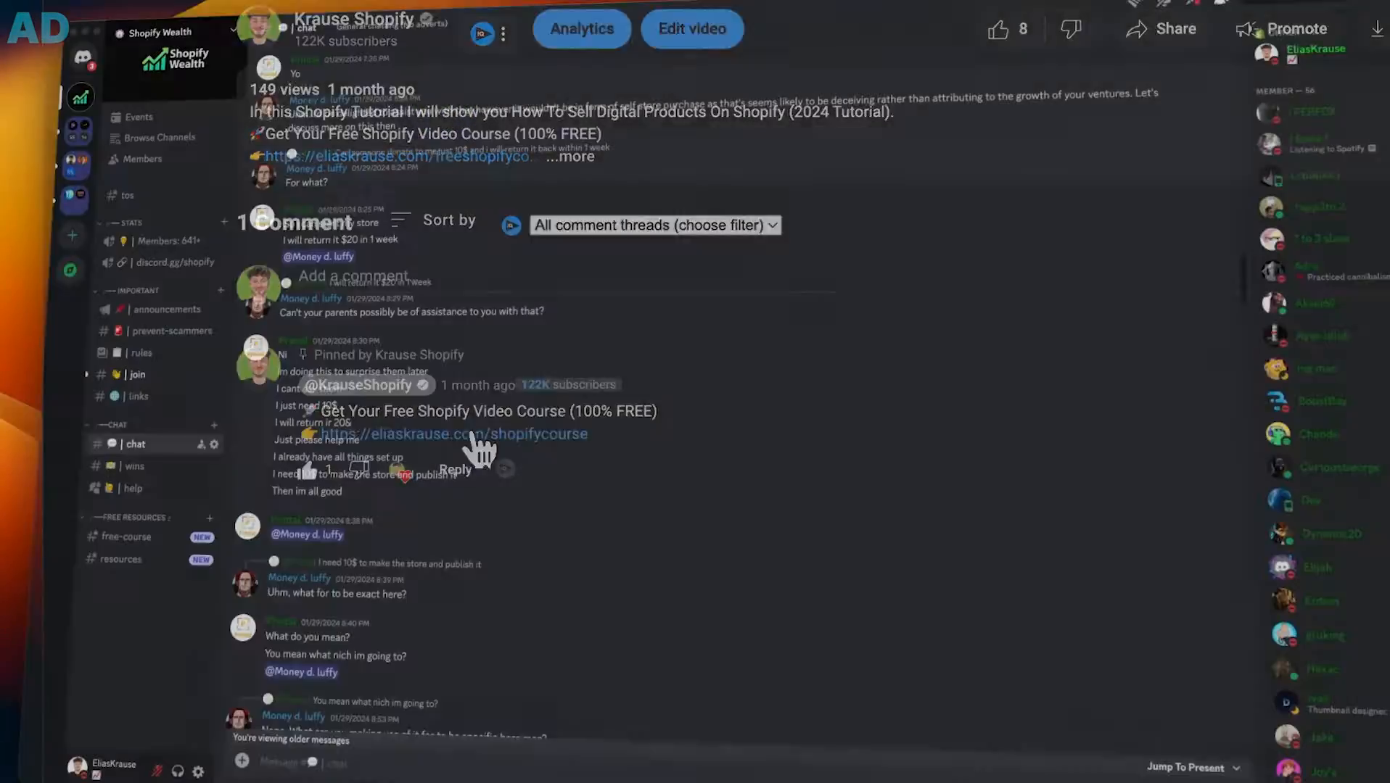
pyautogui.scroll(10, 653, 362)
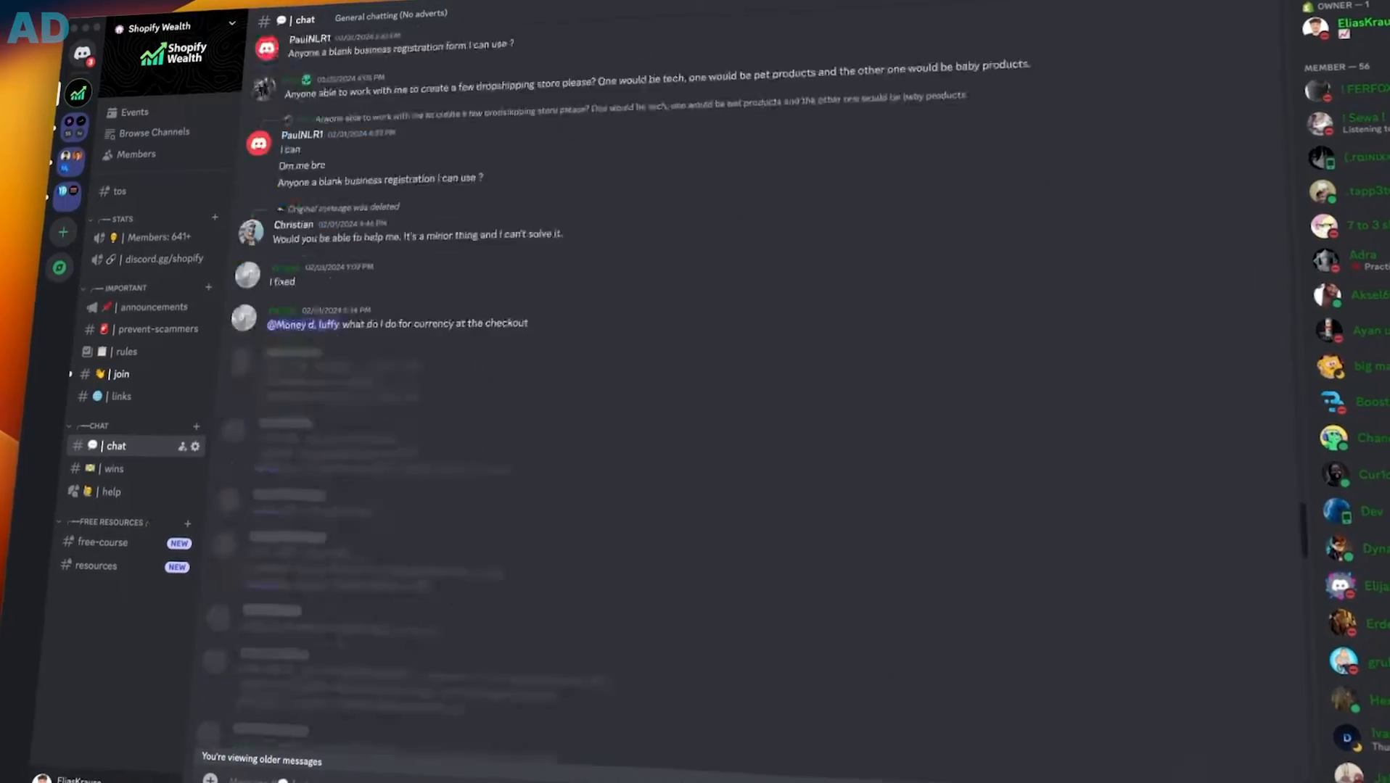
pyautogui.scroll(-15, 653, 362)
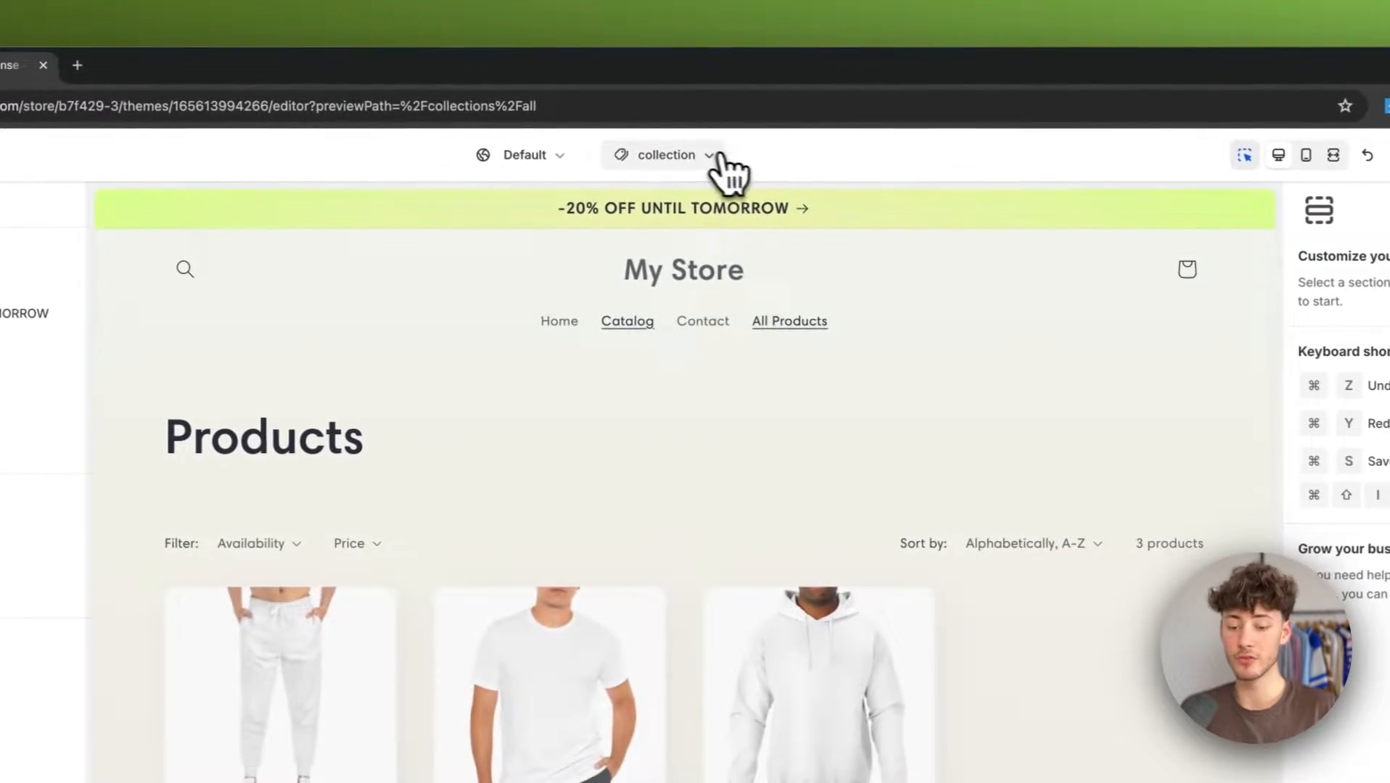
# Step: Switch the editor preview to the home page and select its header section
pyautogui.click(915, 171)
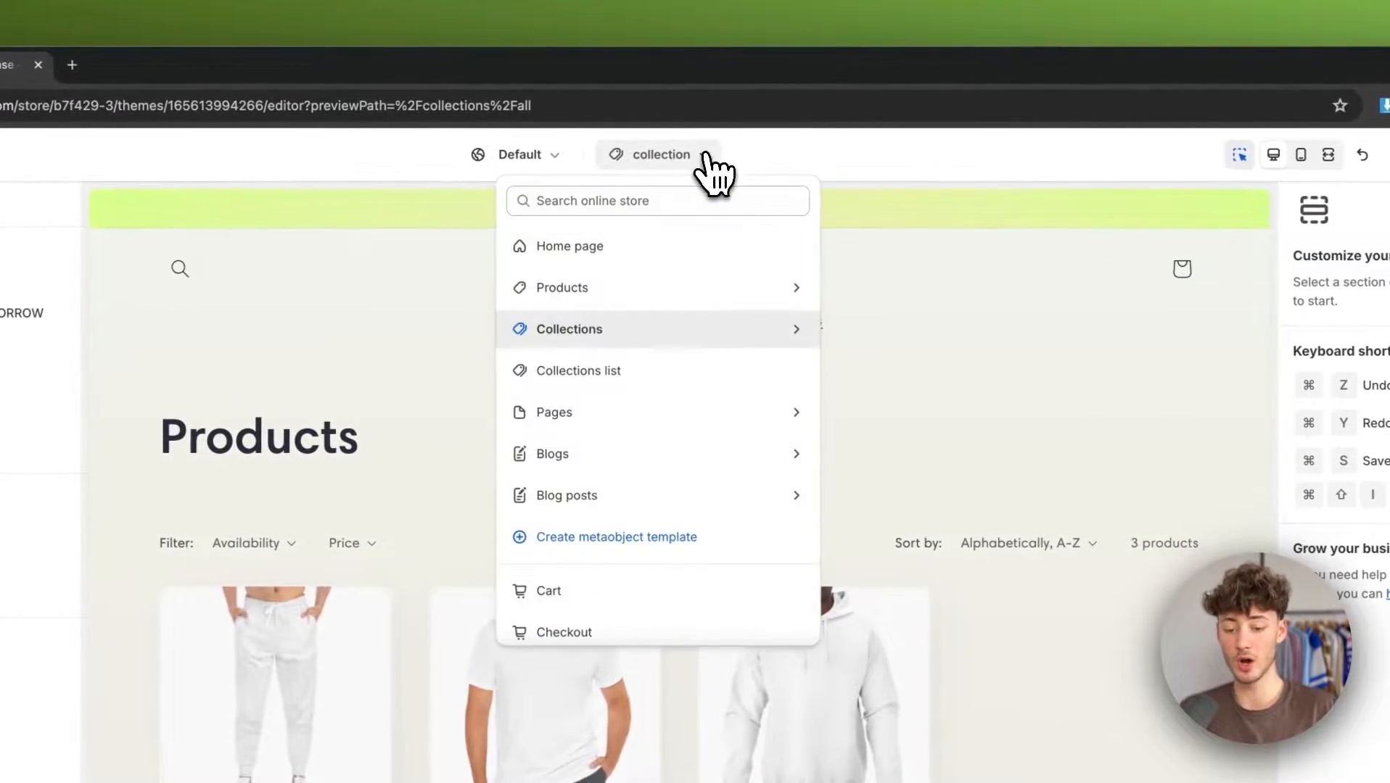
pyautogui.click(661, 250)
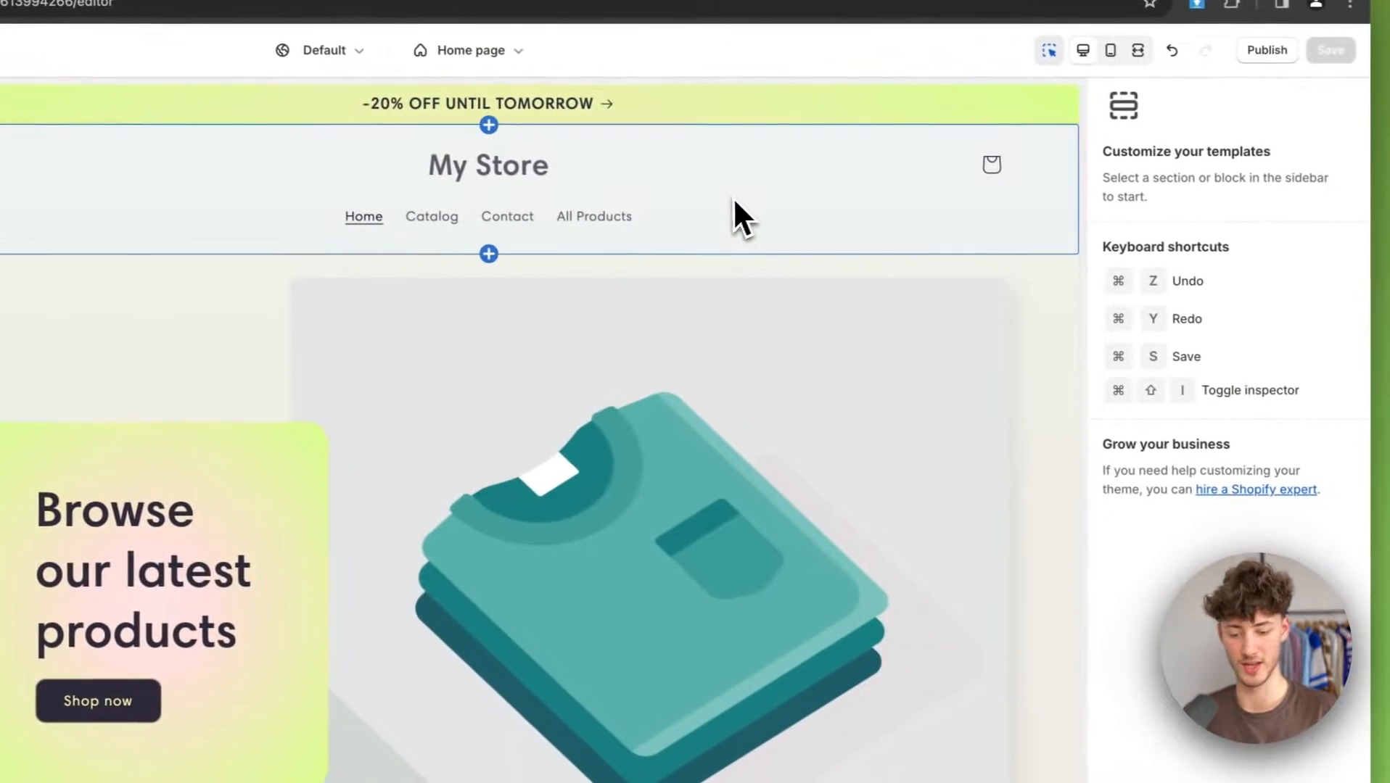
pyautogui.click(734, 201)
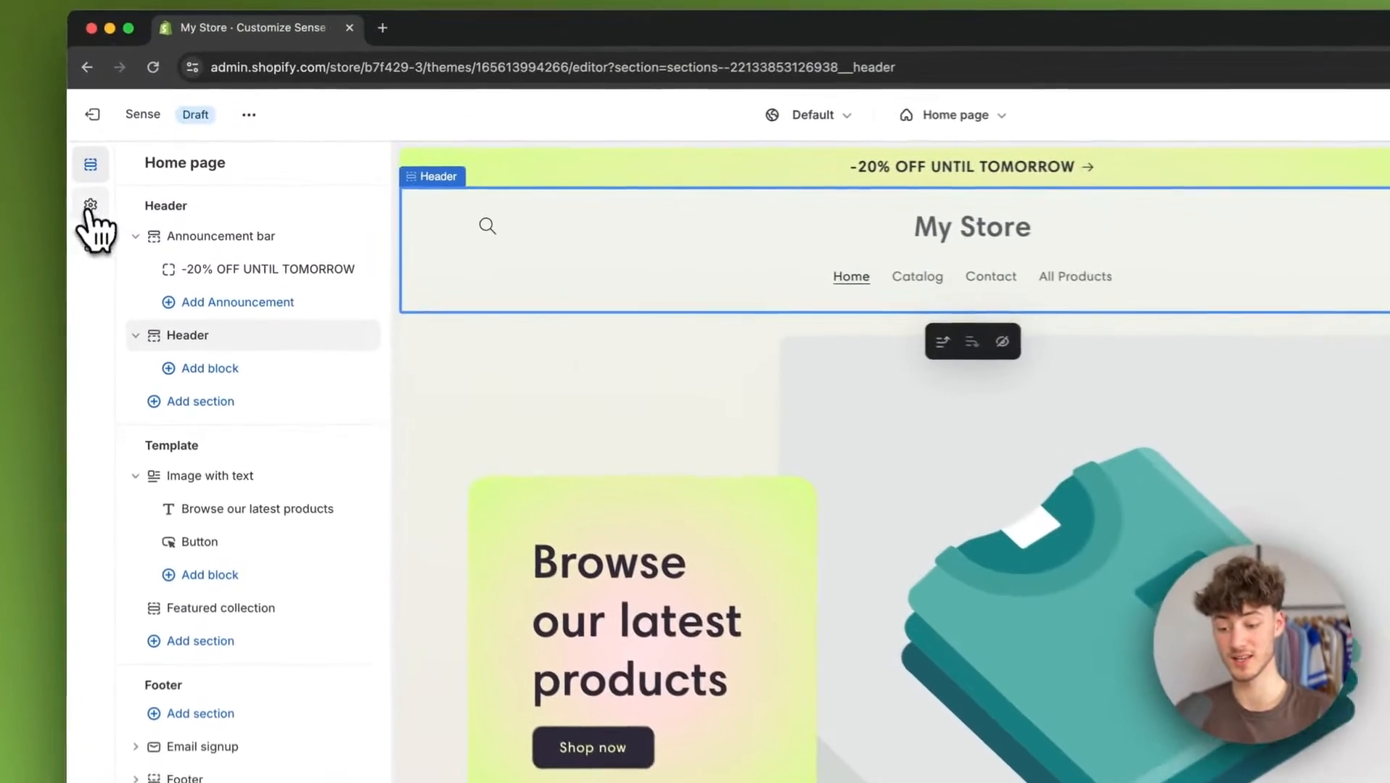
# Step: Upload the krause logo and k. favicon images to the store library, and set the krause logo as the theme's logo
pyautogui.click(129, 194)
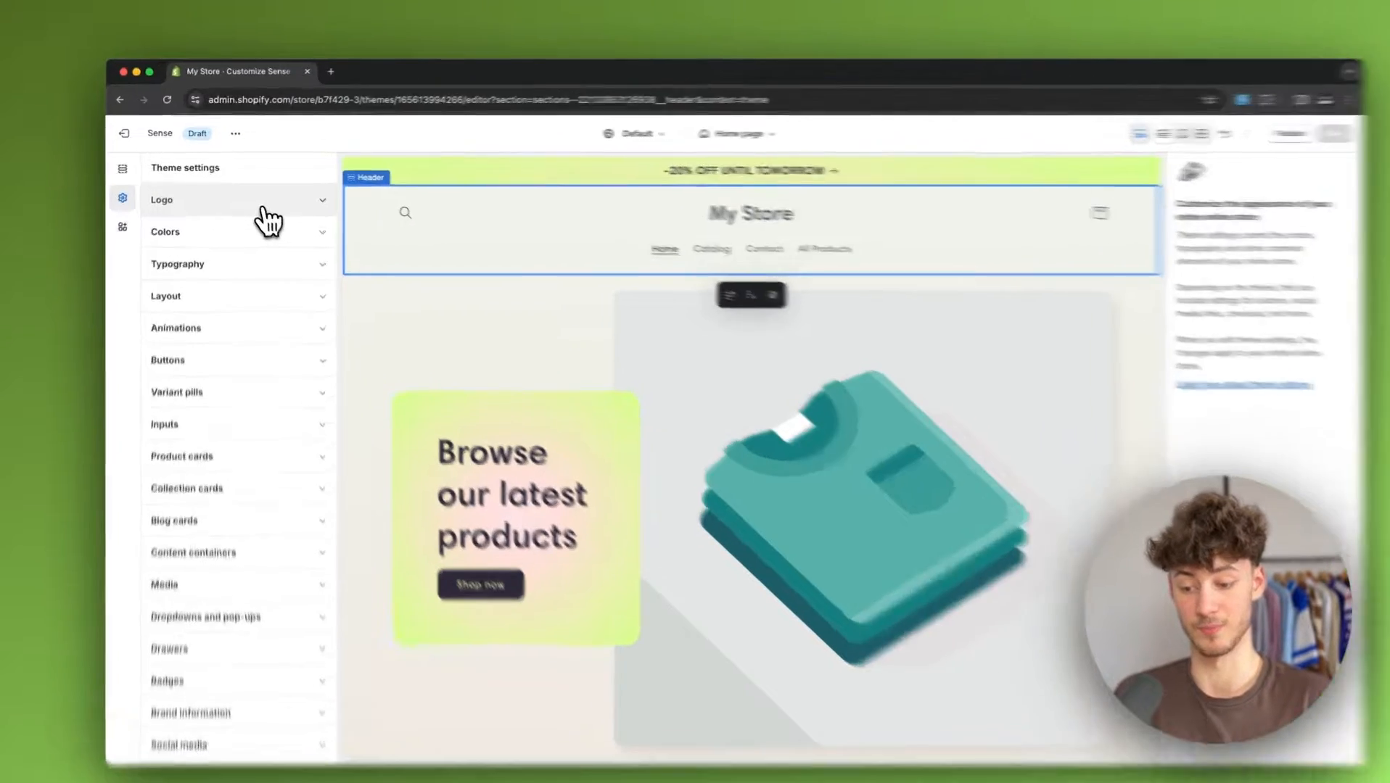
pyautogui.click(284, 199)
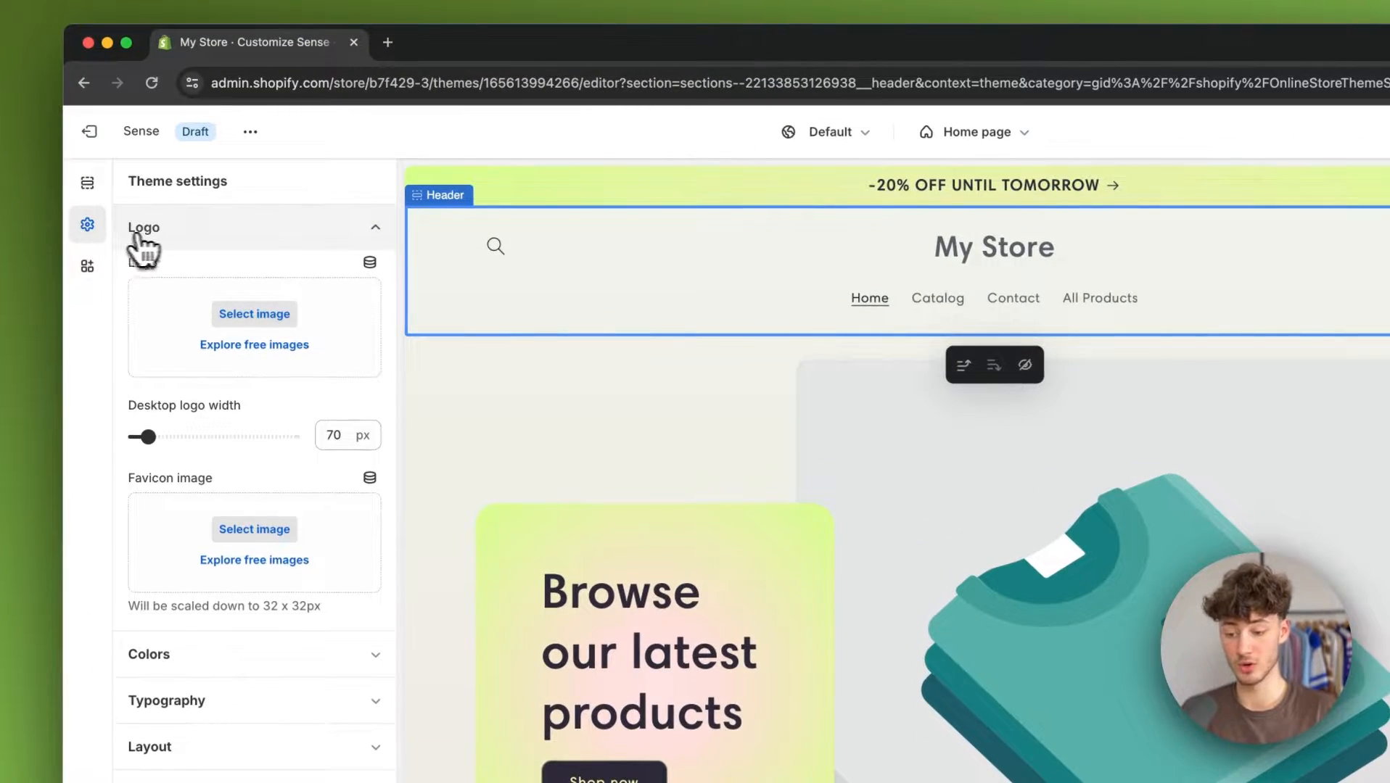
pyautogui.click(253, 314)
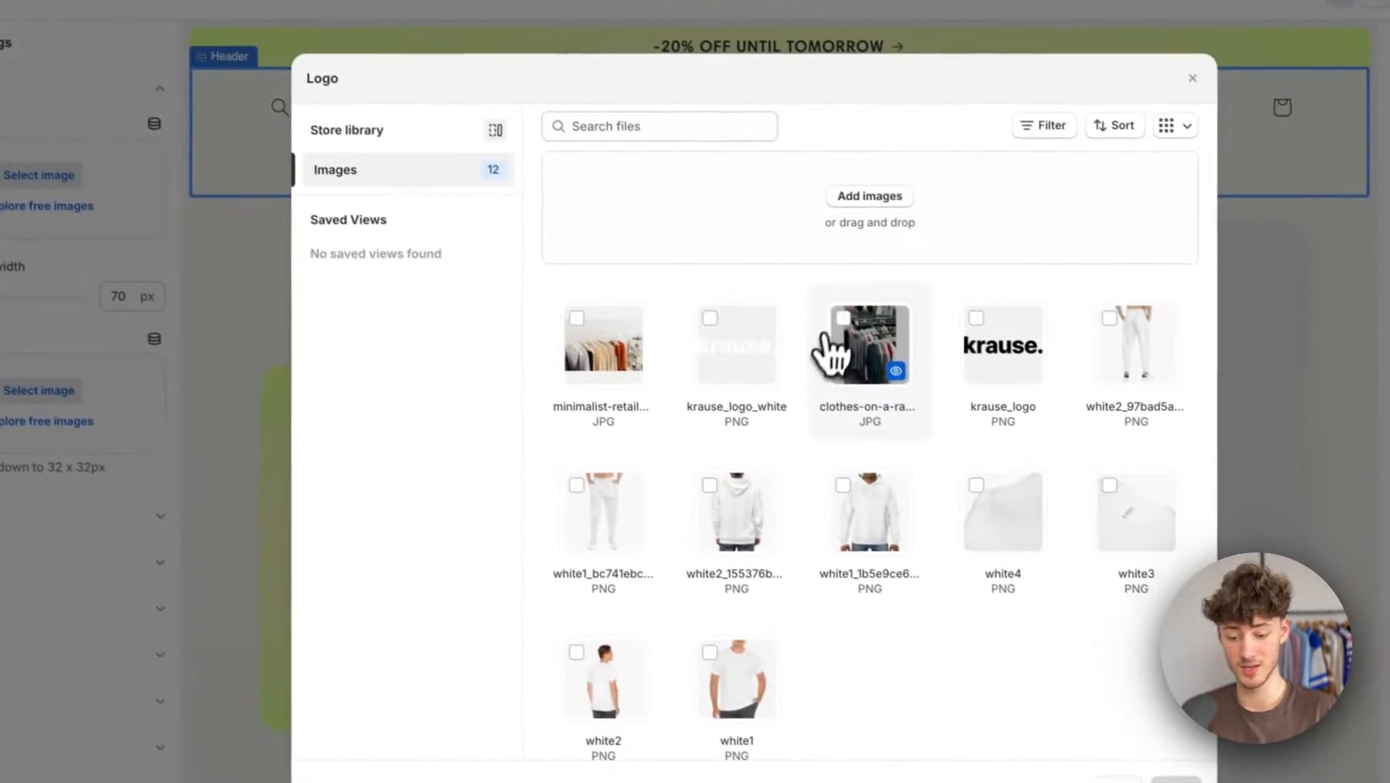
pyautogui.click(863, 194)
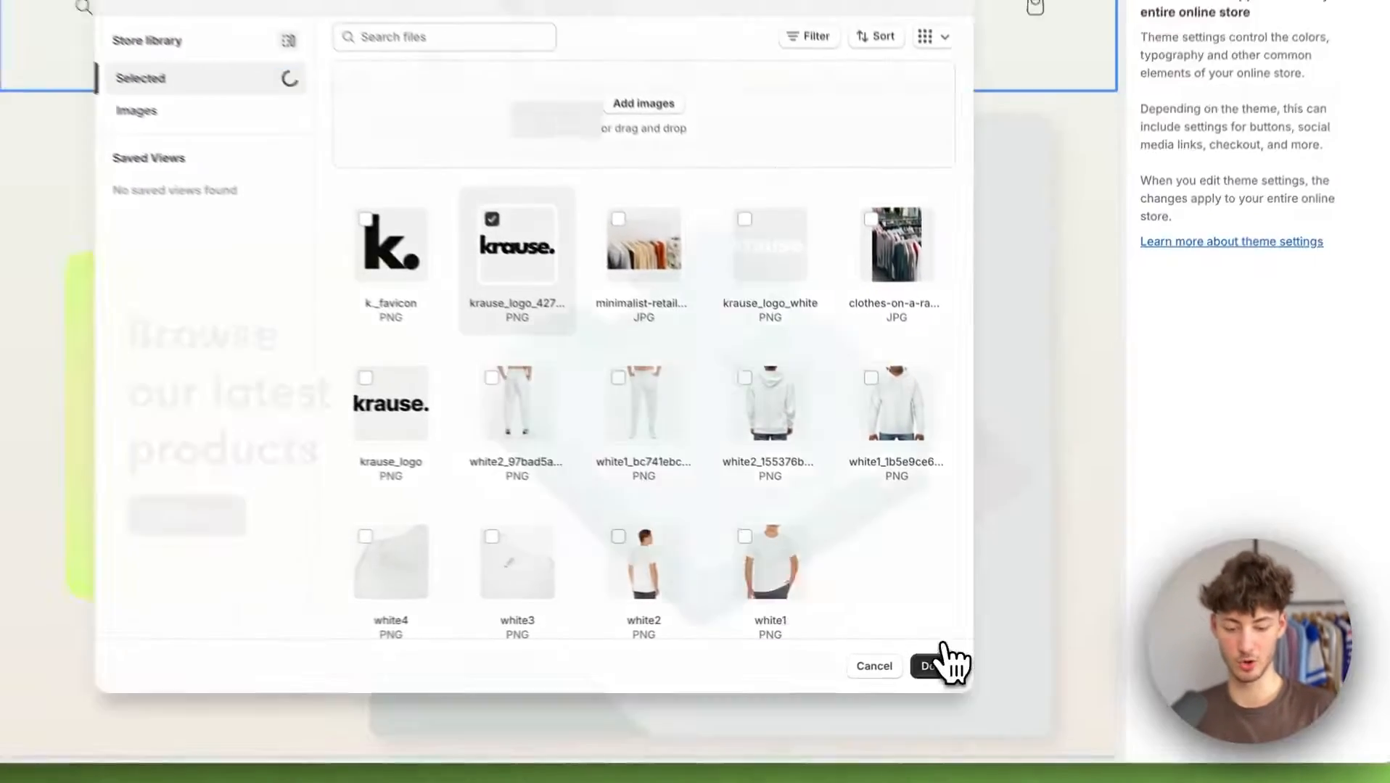
pyautogui.click(965, 645)
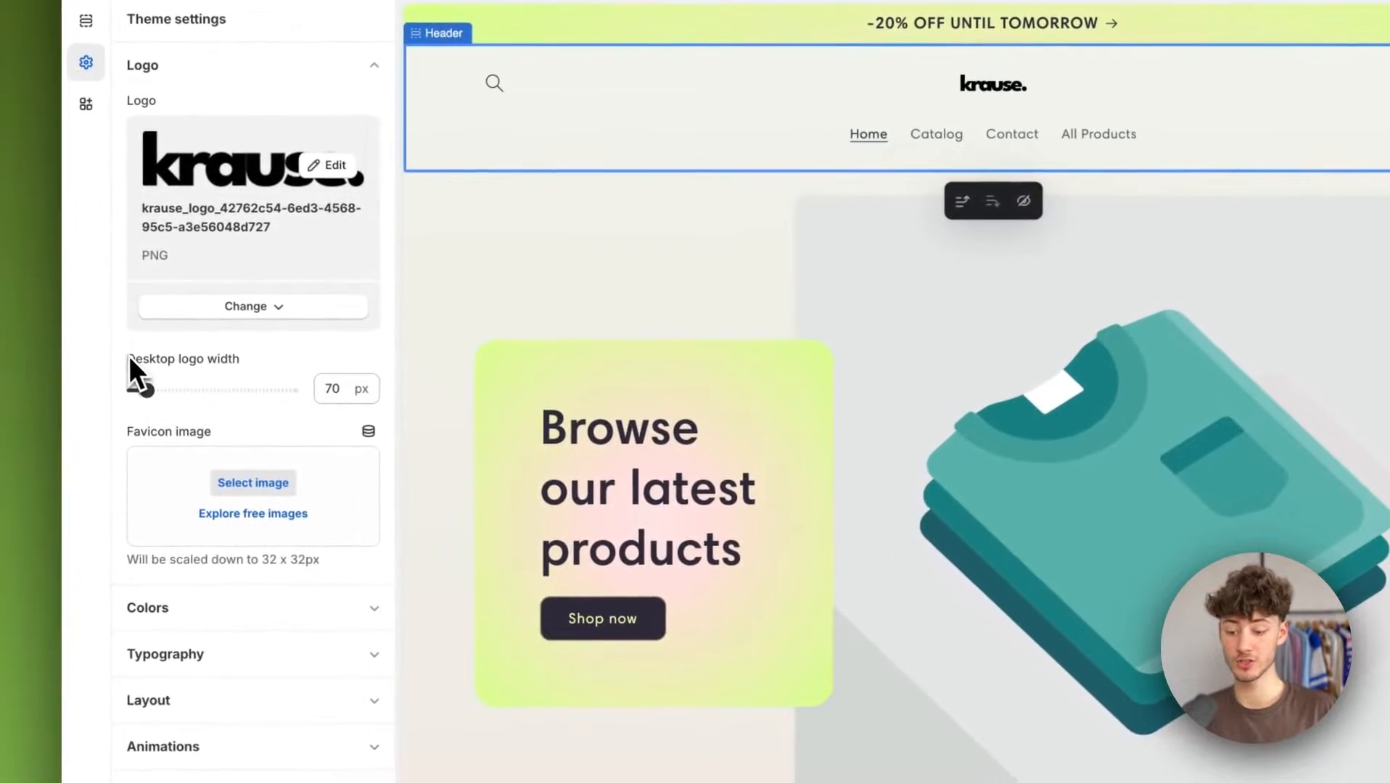
# Step: Set the desktop logo width to 120 px
pyautogui.moveTo(116, 367); pyautogui.dragTo(249, 368)
pyautogui.click(249, 367)
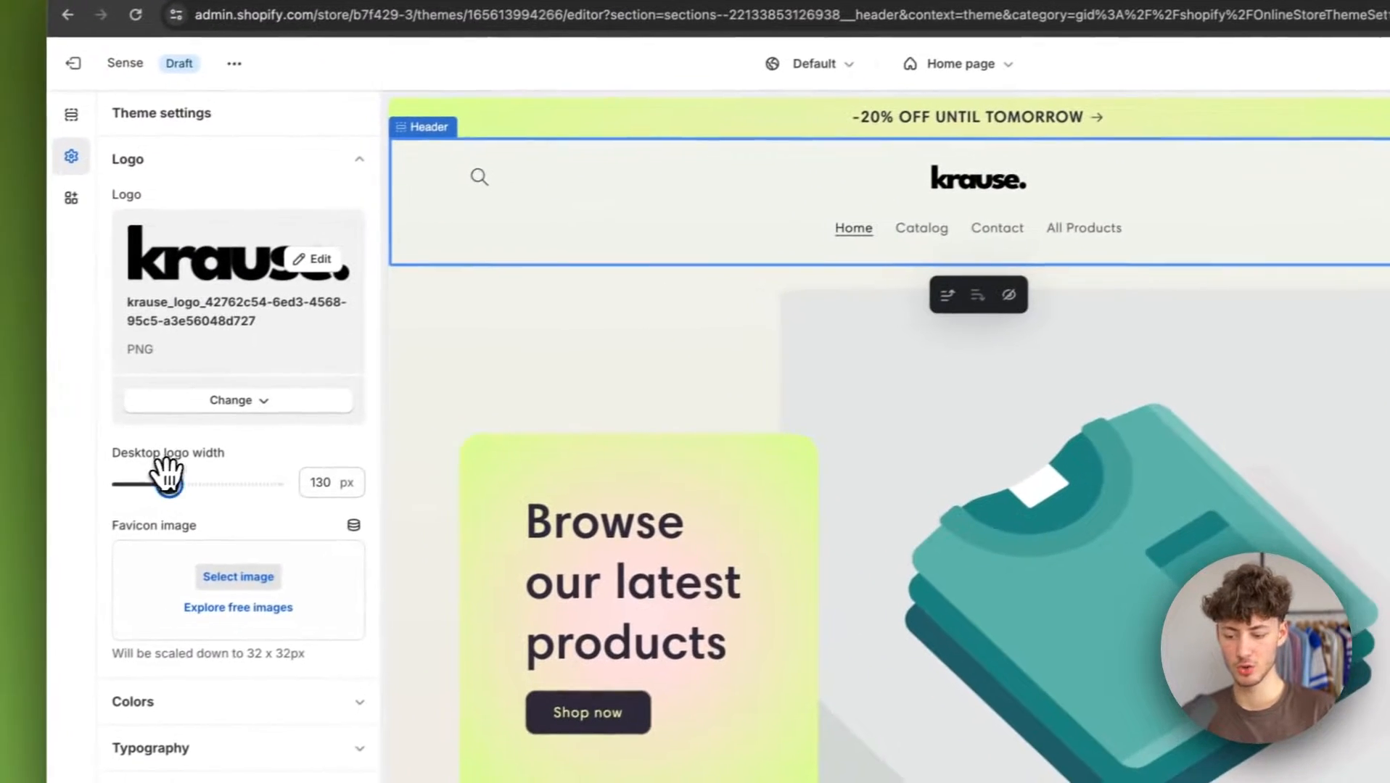
pyautogui.click(36, 516)
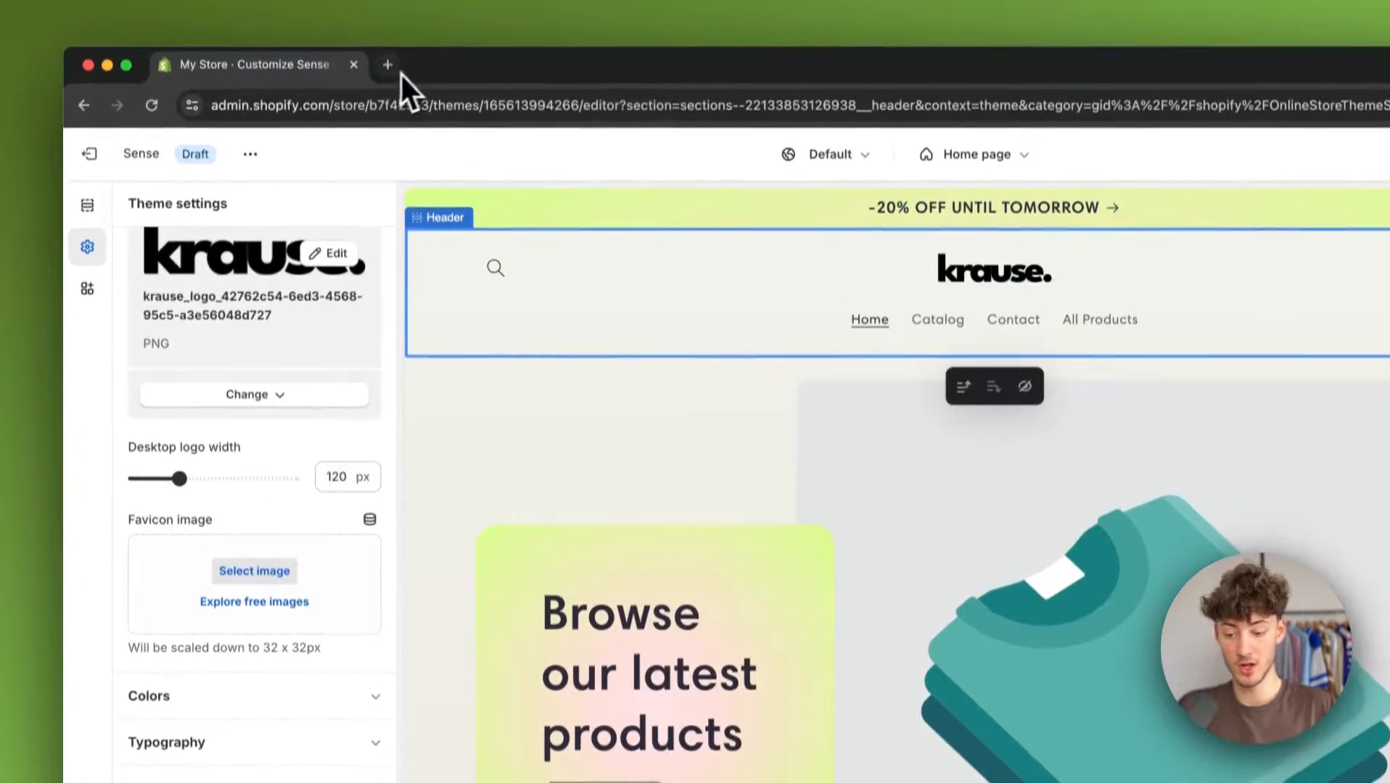
# Step: Search Google Images for "favicon" in a new tab, view the Wikipedia example, and return to the theme editor
pyautogui.click(388, 16)
pyautogui.write('favicon')
pyautogui.press('Return')
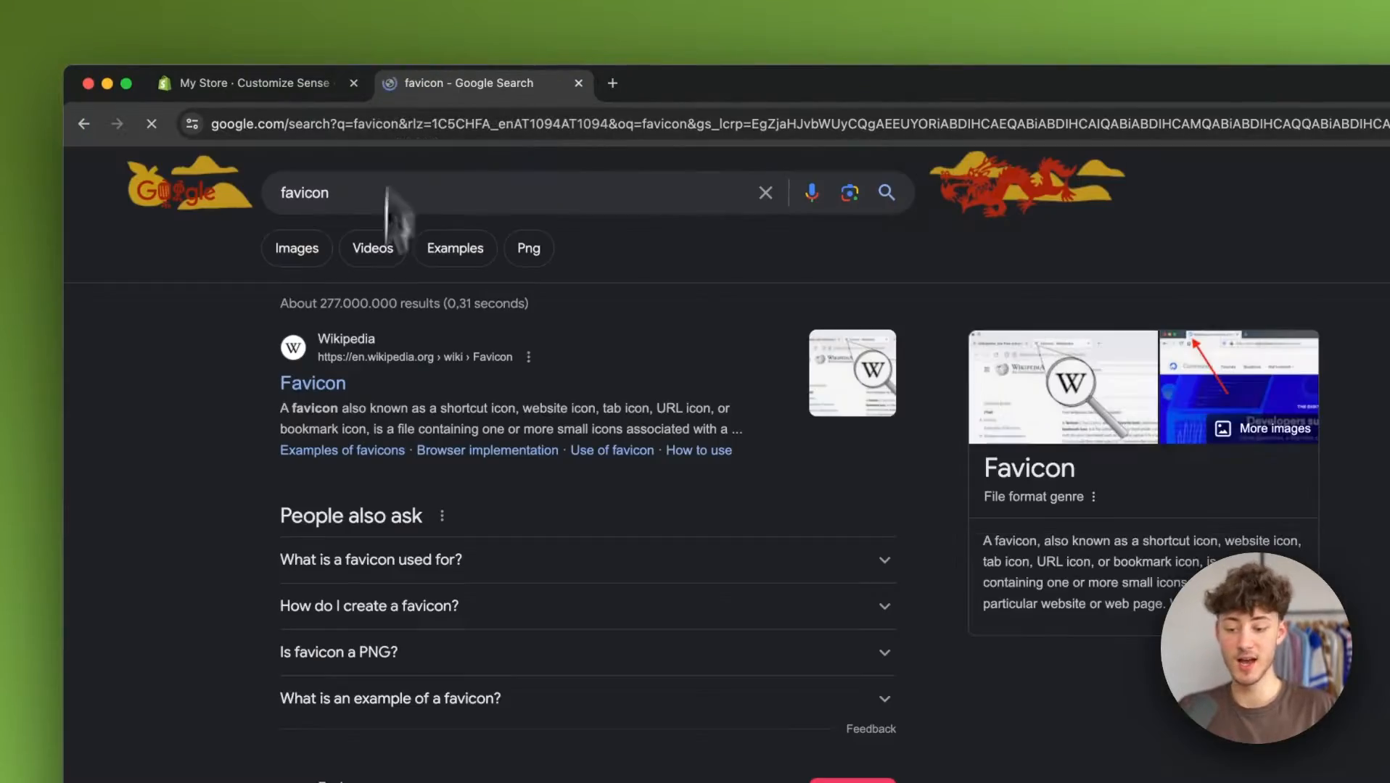
pyautogui.click(326, 267)
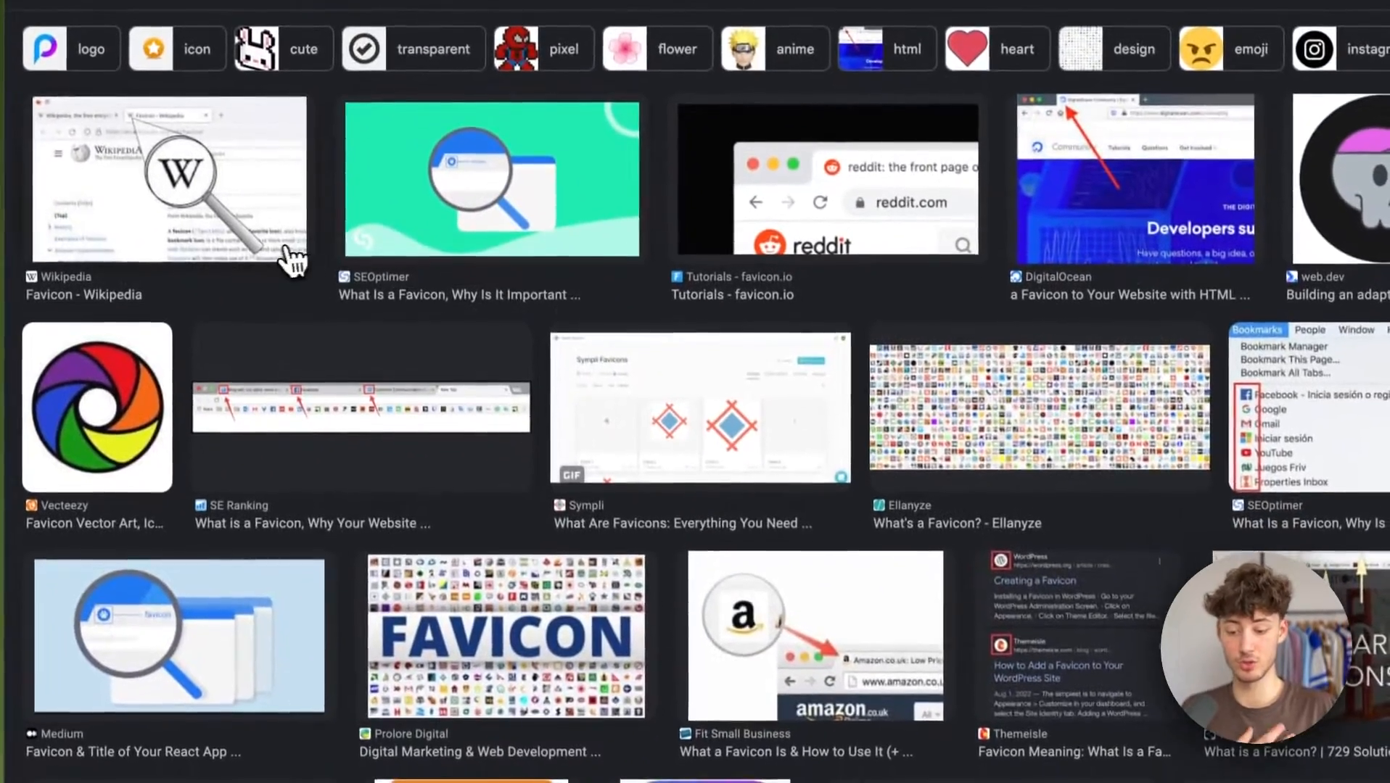
pyautogui.click(333, 381)
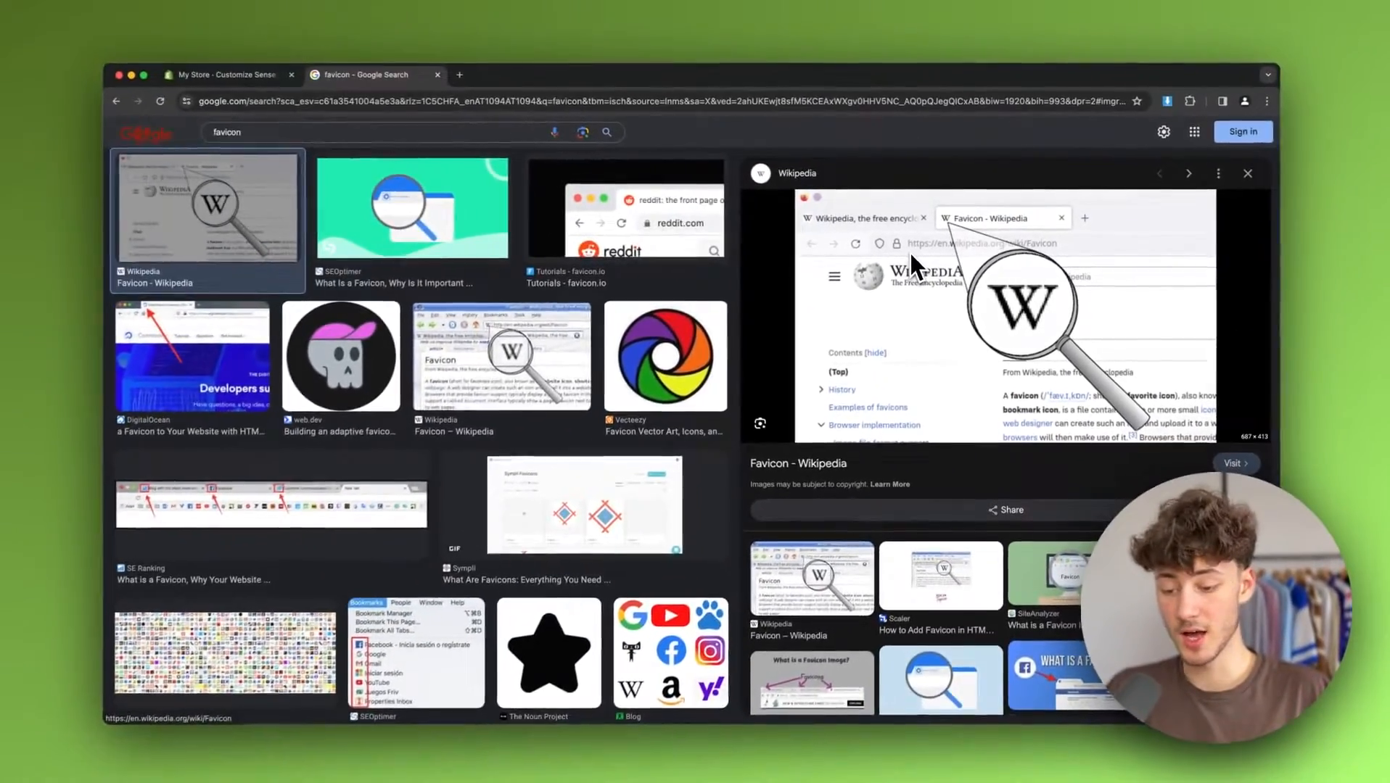
pyautogui.press('super+w')
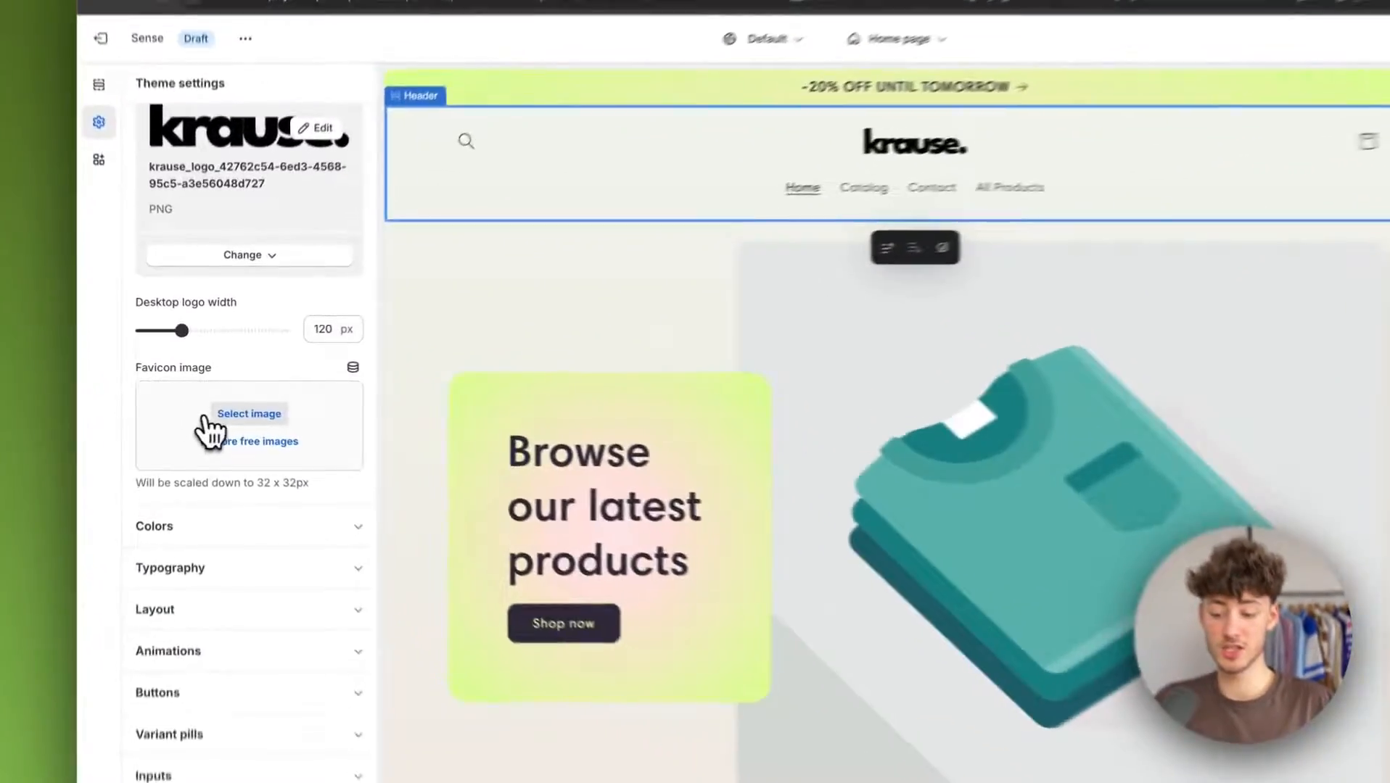
# Step: Set k._favicon from the store library as the theme's favicon image
pyautogui.click(236, 401)
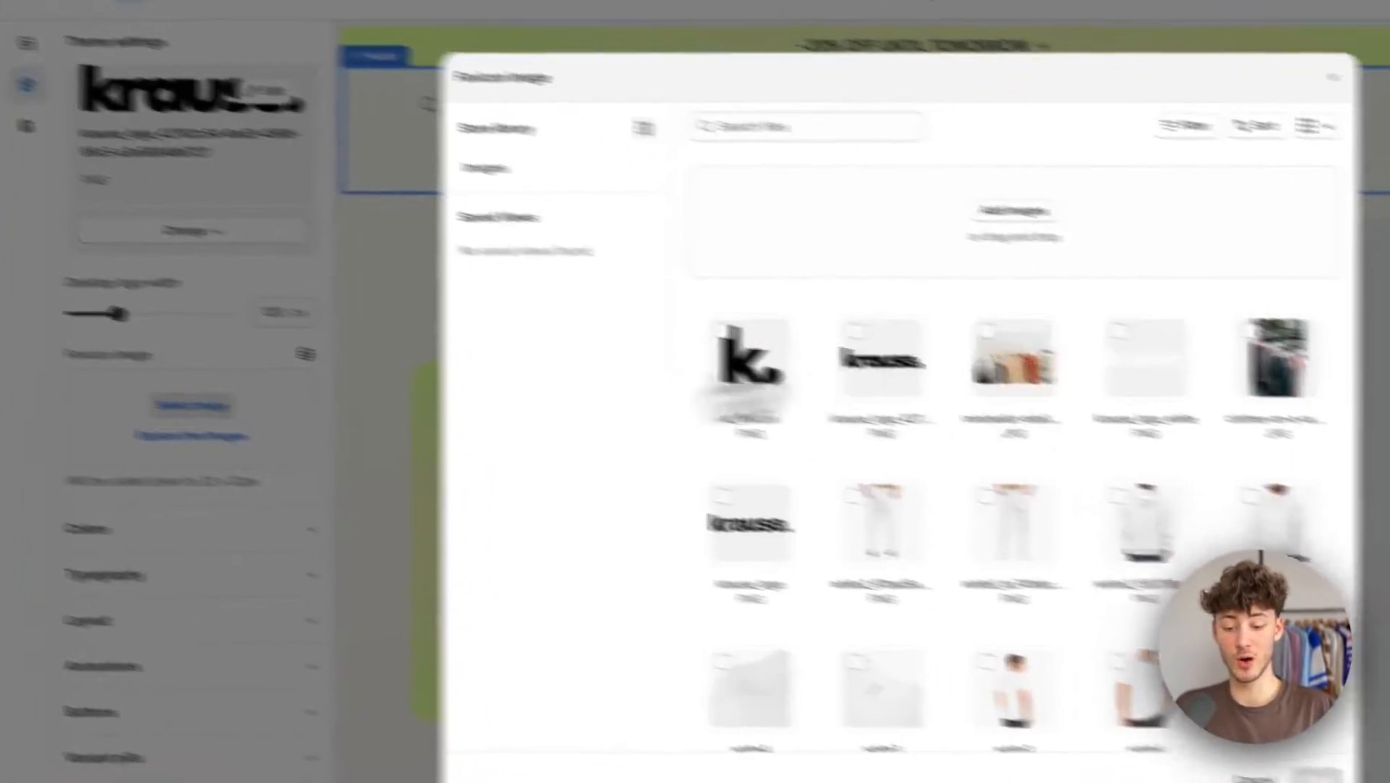
pyautogui.click(501, 297)
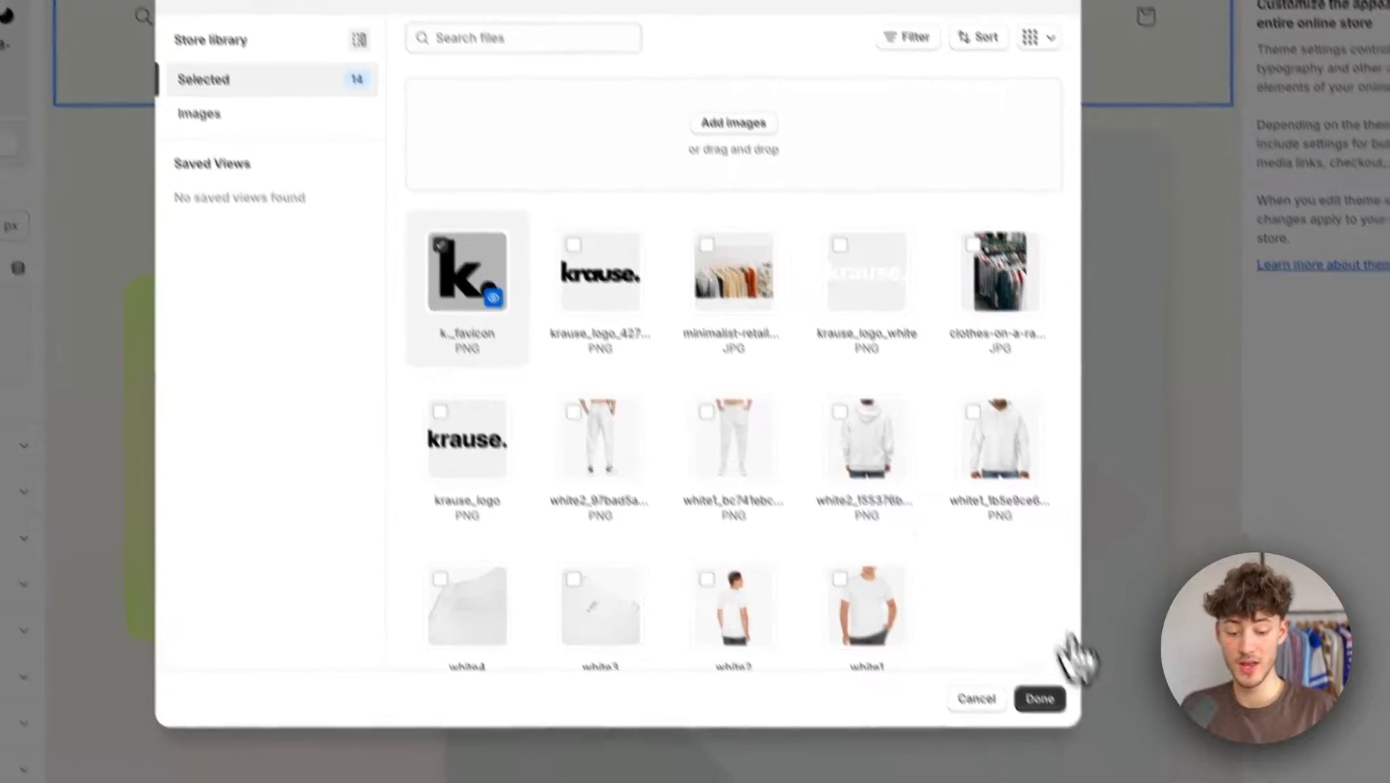
pyautogui.click(1064, 730)
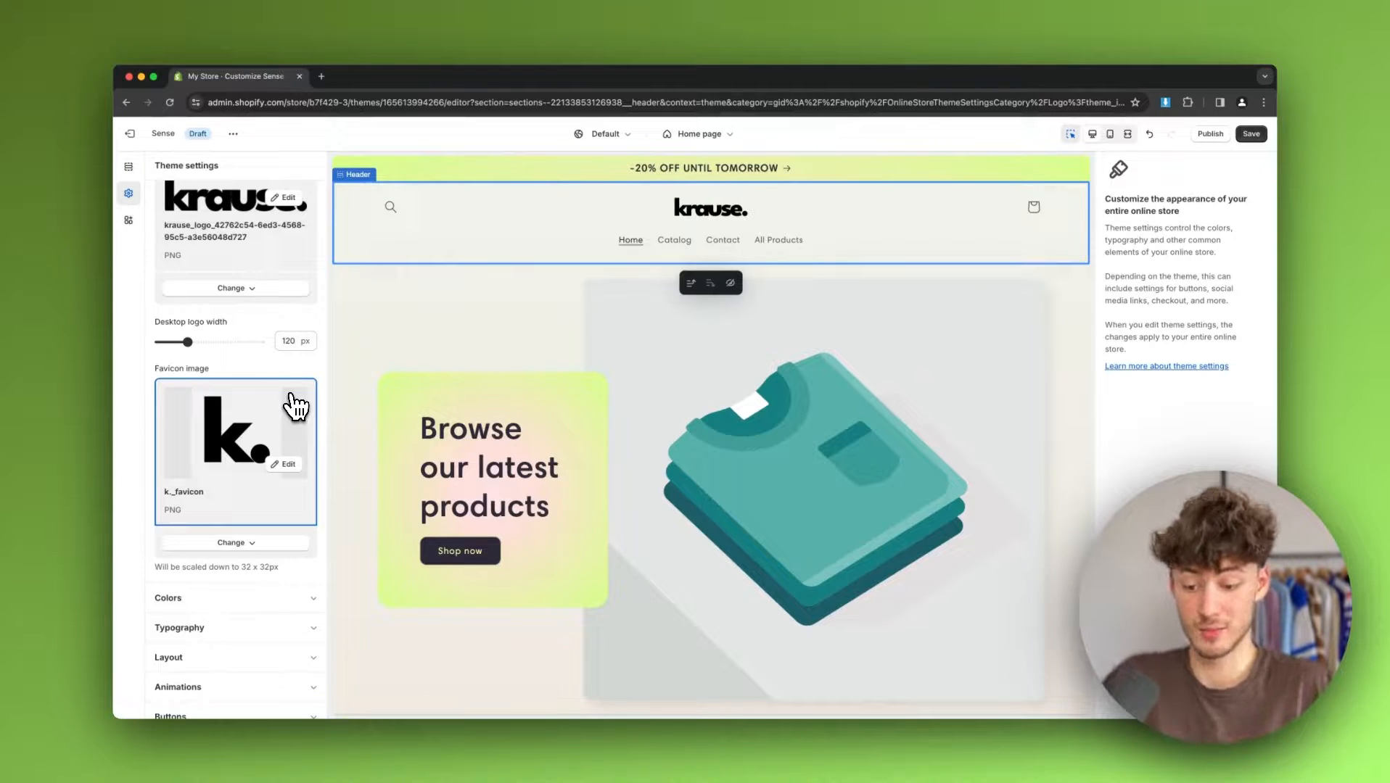
pyautogui.scroll(-2, 296, 406)
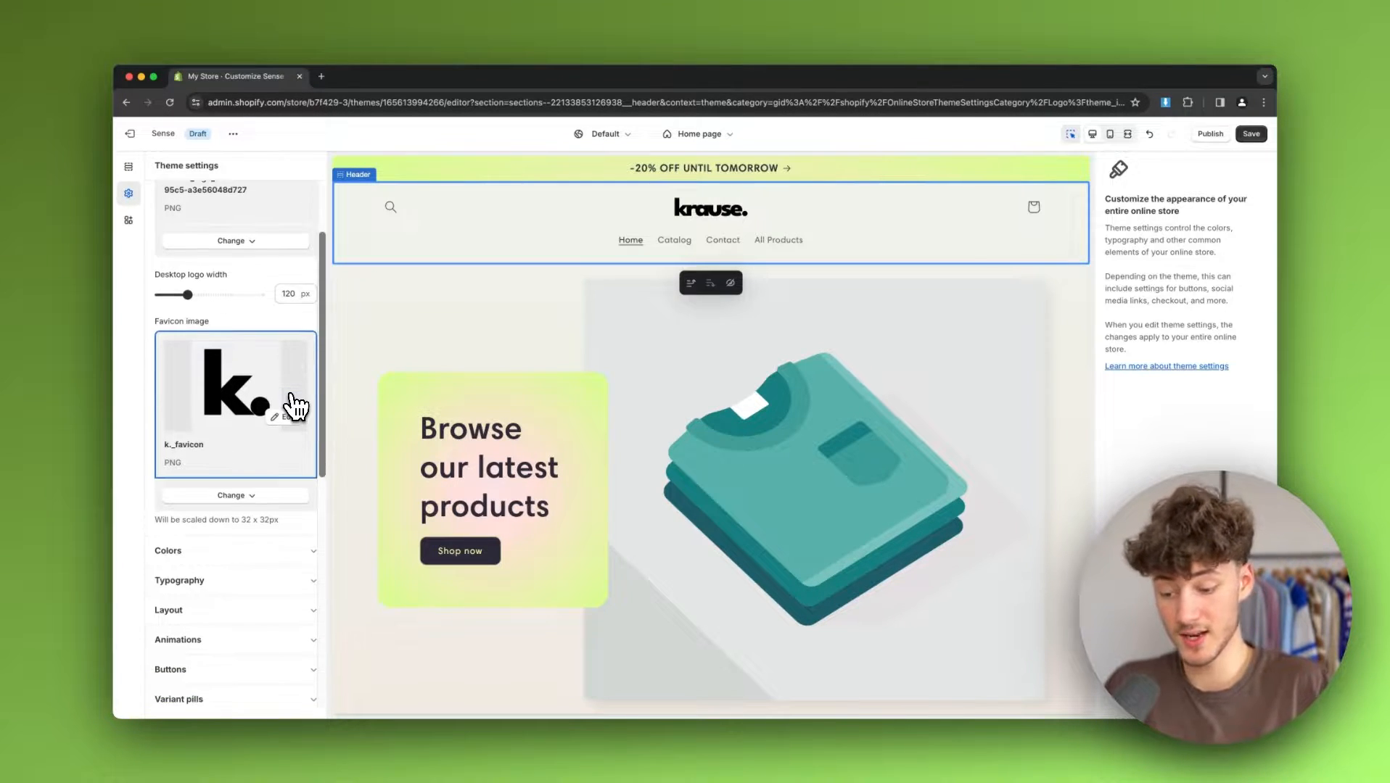
# Step: Close the logo settings and open the theme's color settings to review the available color schemes
pyautogui.scroll(5, 274, 406)
pyautogui.click(267, 194)
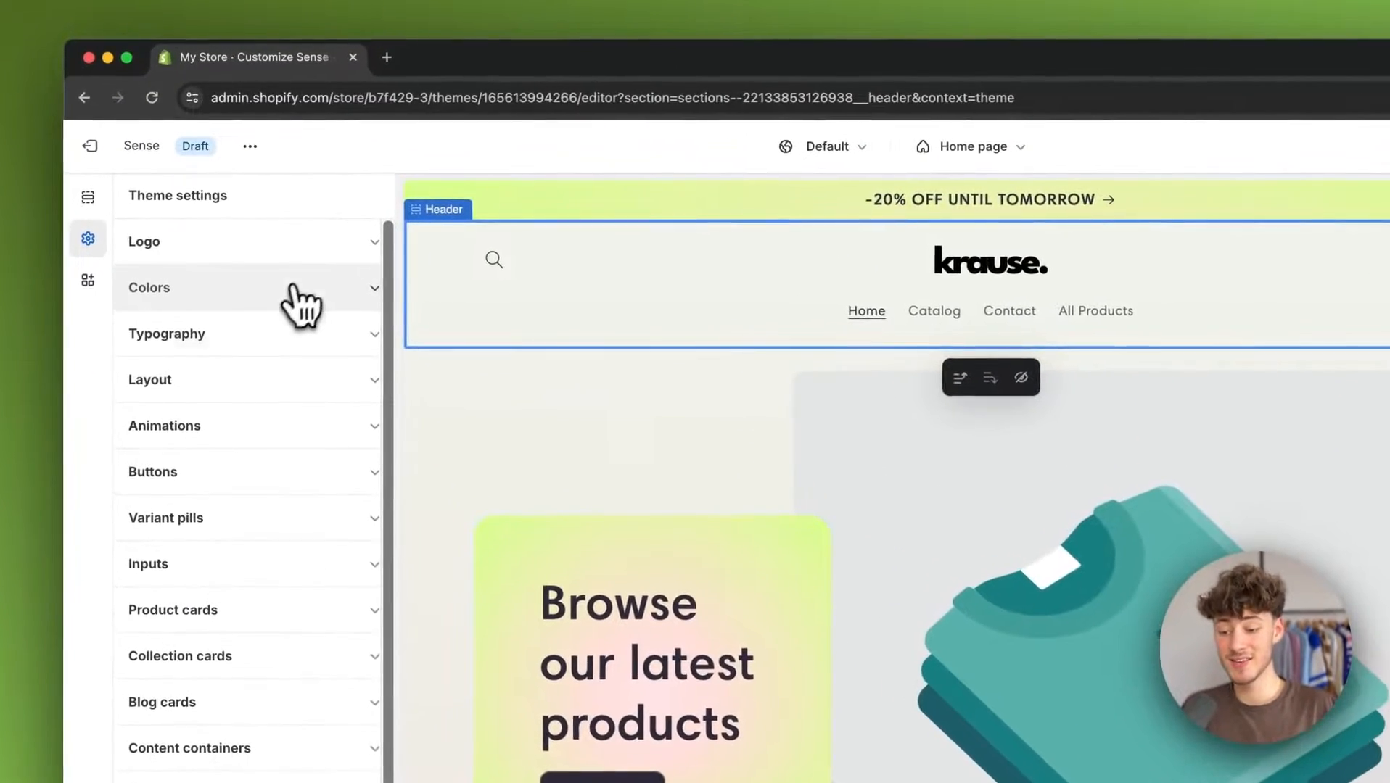
pyautogui.click(310, 294)
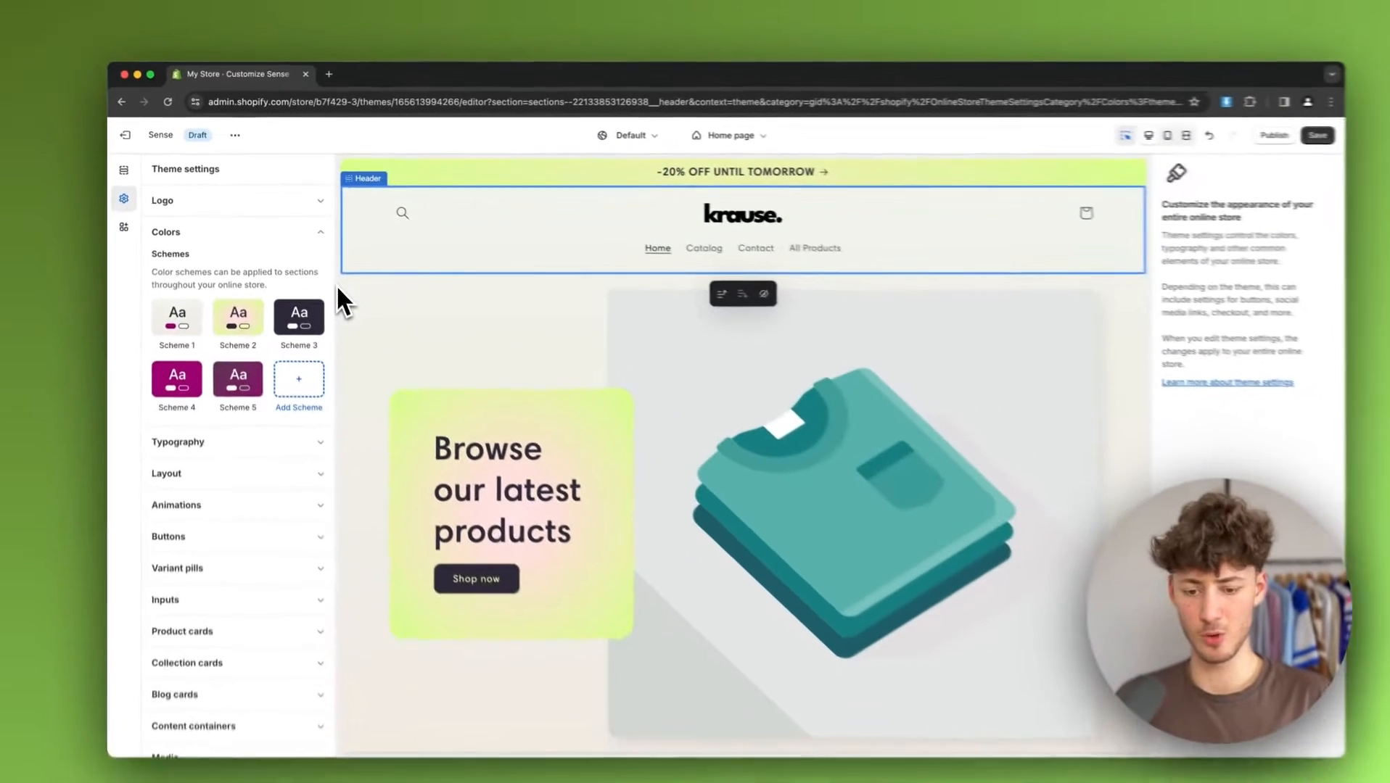
pyautogui.scroll(-5, 1104, 590)
pyautogui.scroll(3, 784, 421)
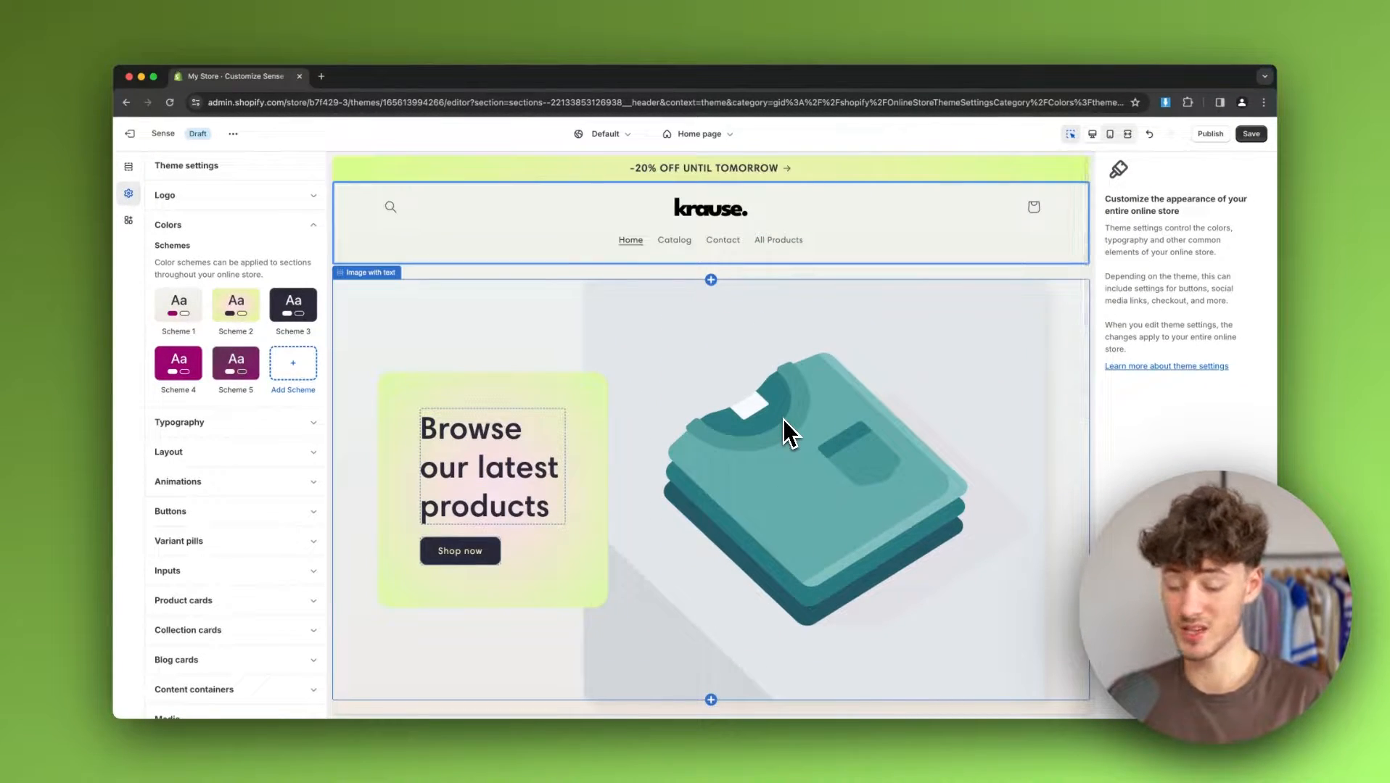
# Step: Open the Coolors website in a new tab, dismiss the greeting, and start the palette generator
pyautogui.click(328, 78)
pyautogui.write('coolors')
pyautogui.press('Return')
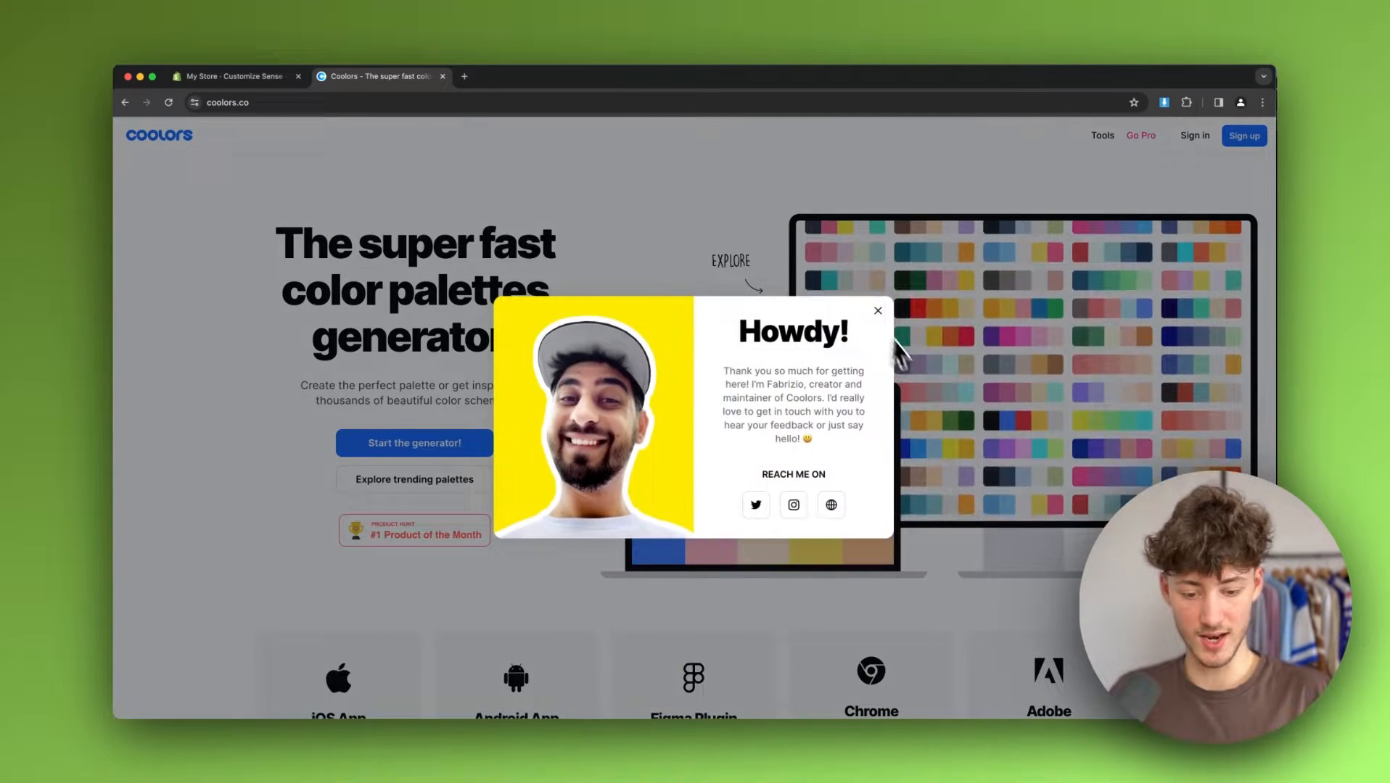
pyautogui.click(877, 310)
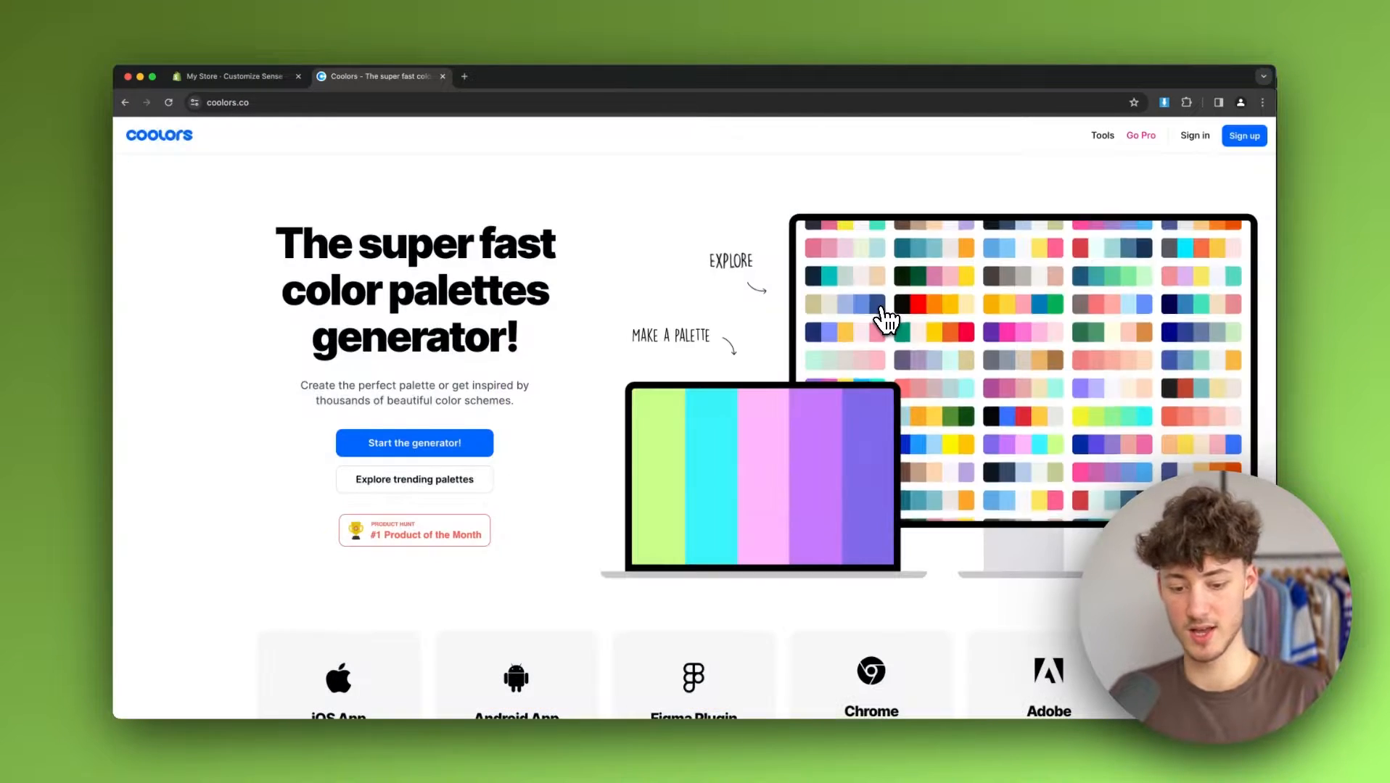
pyautogui.click(368, 447)
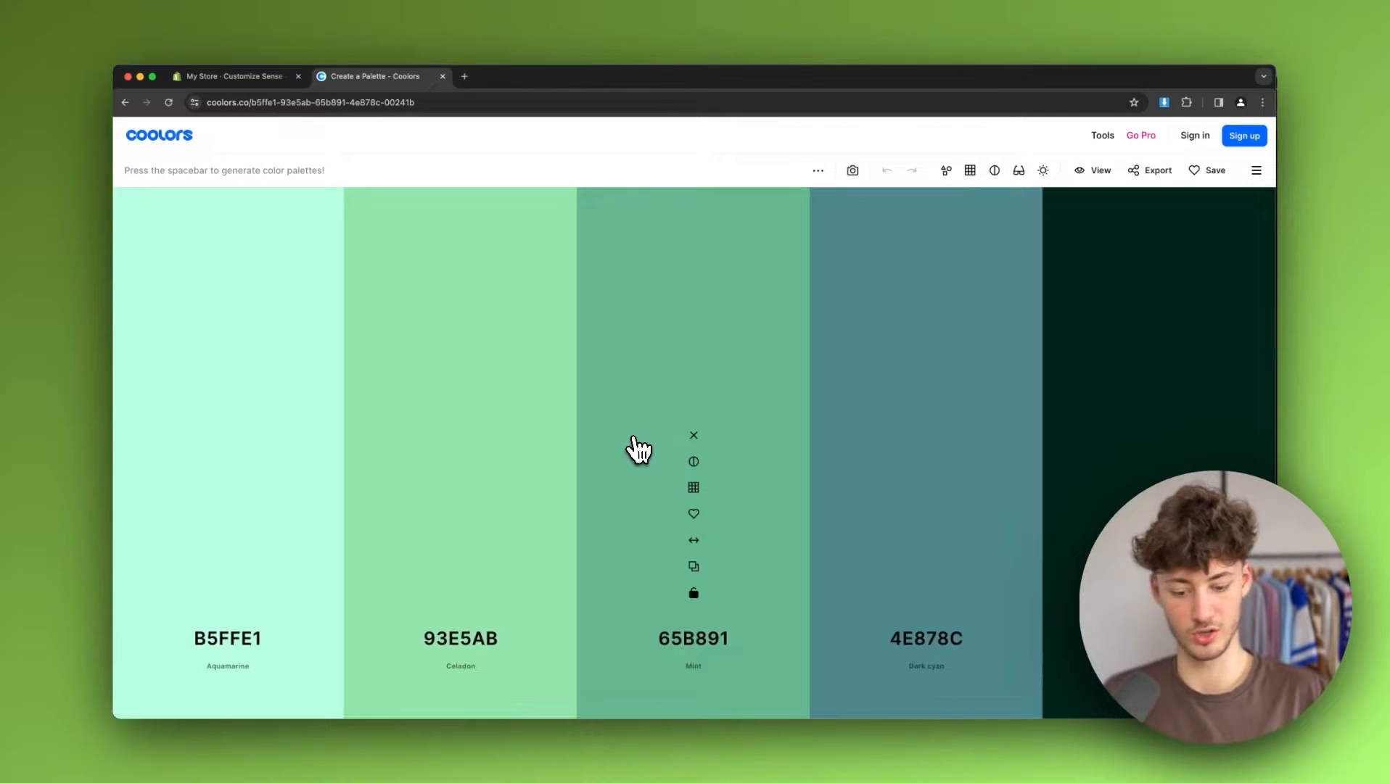
# Step: Generate a series of random five-color palettes in Coolors as inspiration for the store's colors
pyautogui.press('space')
pyautogui.press('space')
pyautogui.press('space')
pyautogui.press('space')
pyautogui.press('space')
pyautogui.press('space')
pyautogui.press('space')
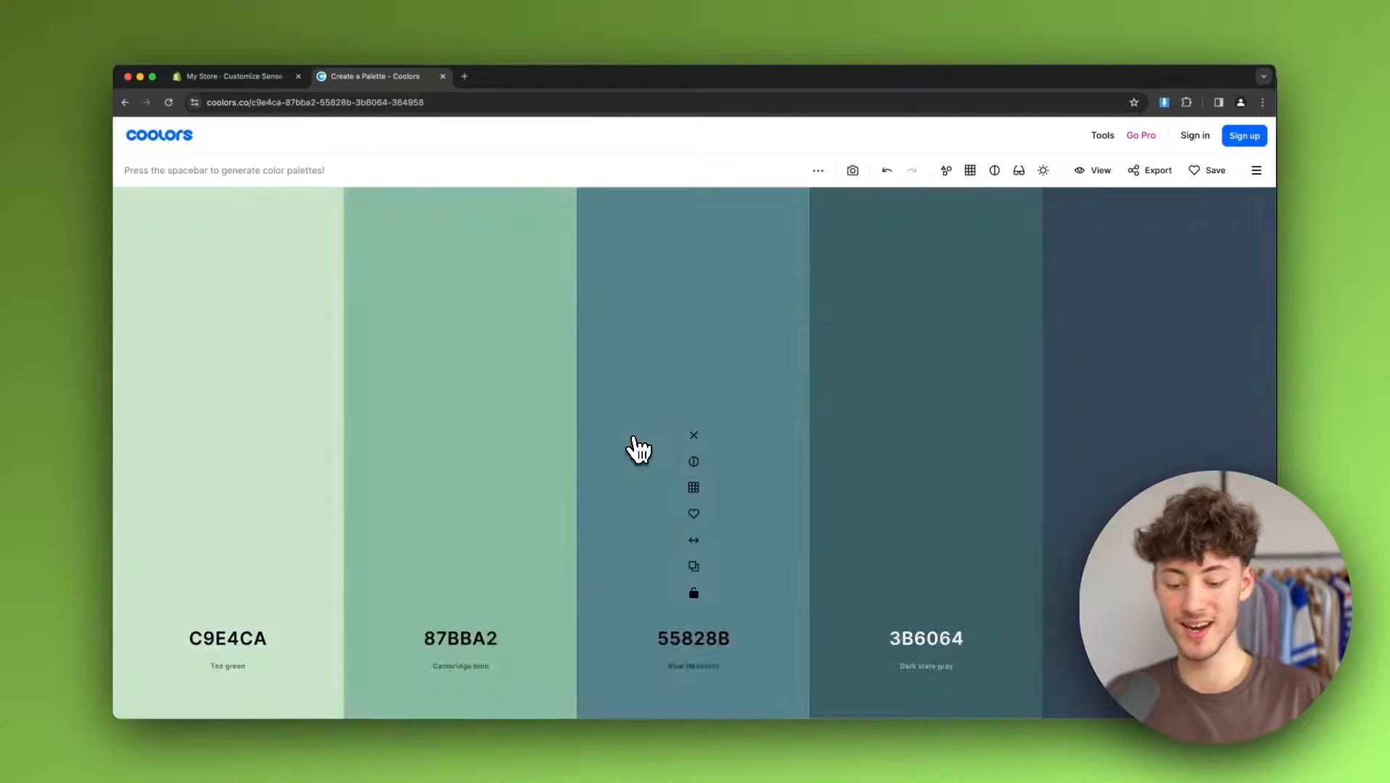
pyautogui.press('space')
pyautogui.press('space')
pyautogui.press('space')
pyautogui.press('space')
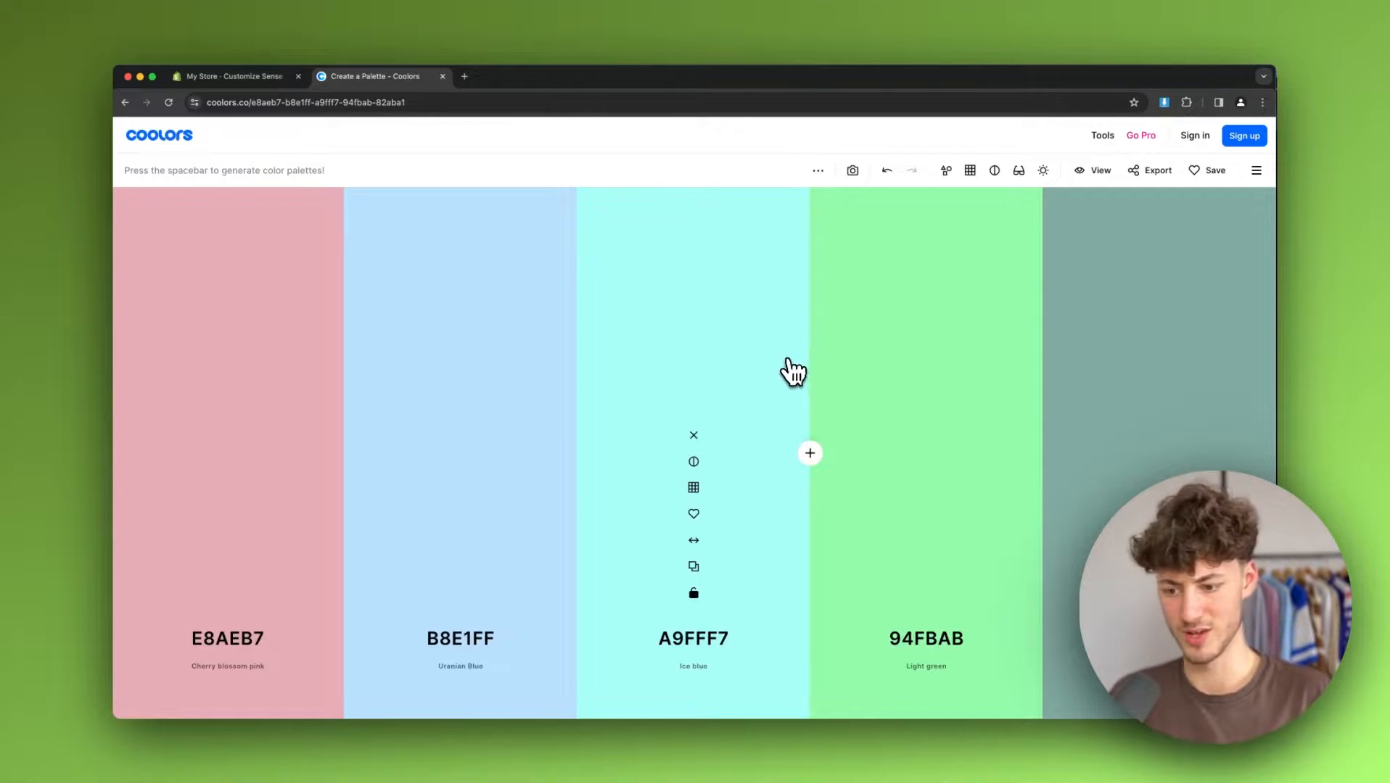
pyautogui.press('space')
pyautogui.press('space')
pyautogui.press('space')
pyautogui.press('space')
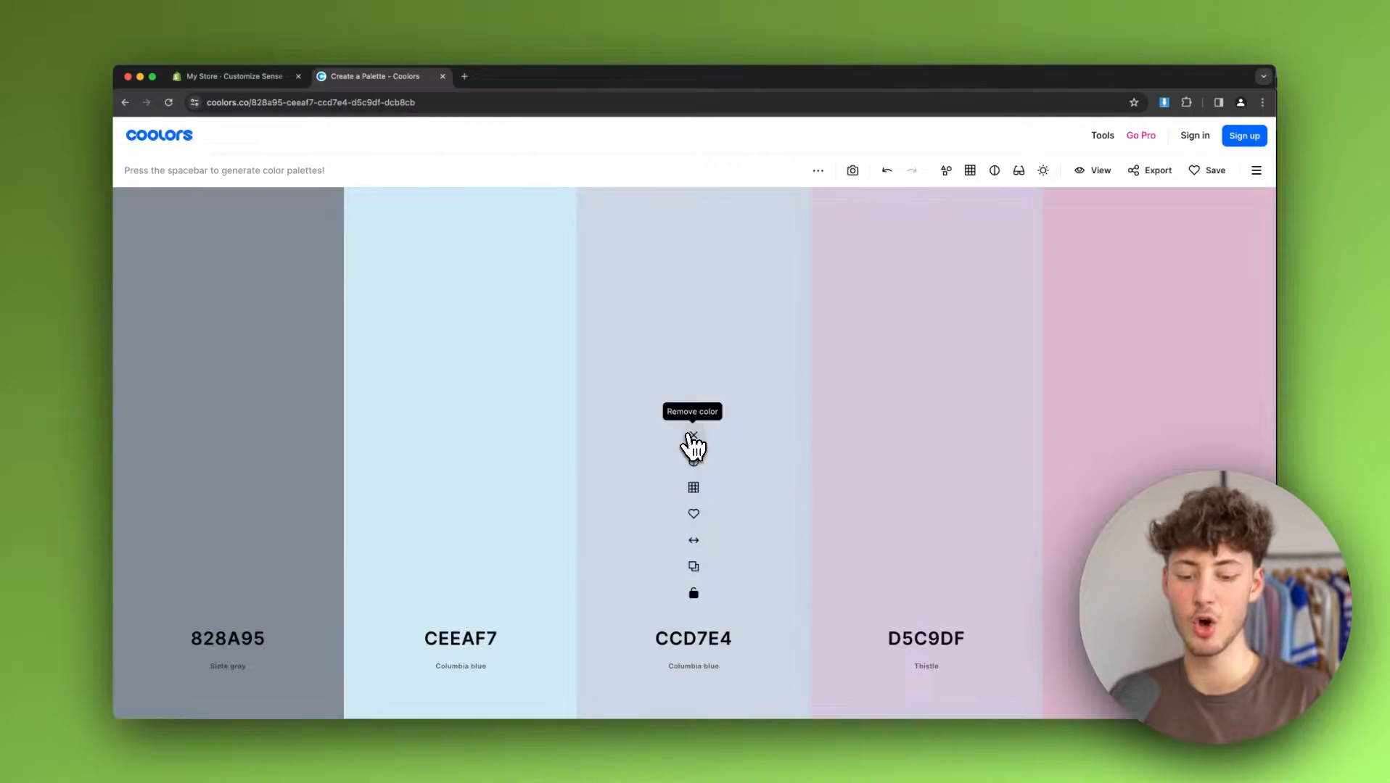
pyautogui.press('space')
pyautogui.press('space')
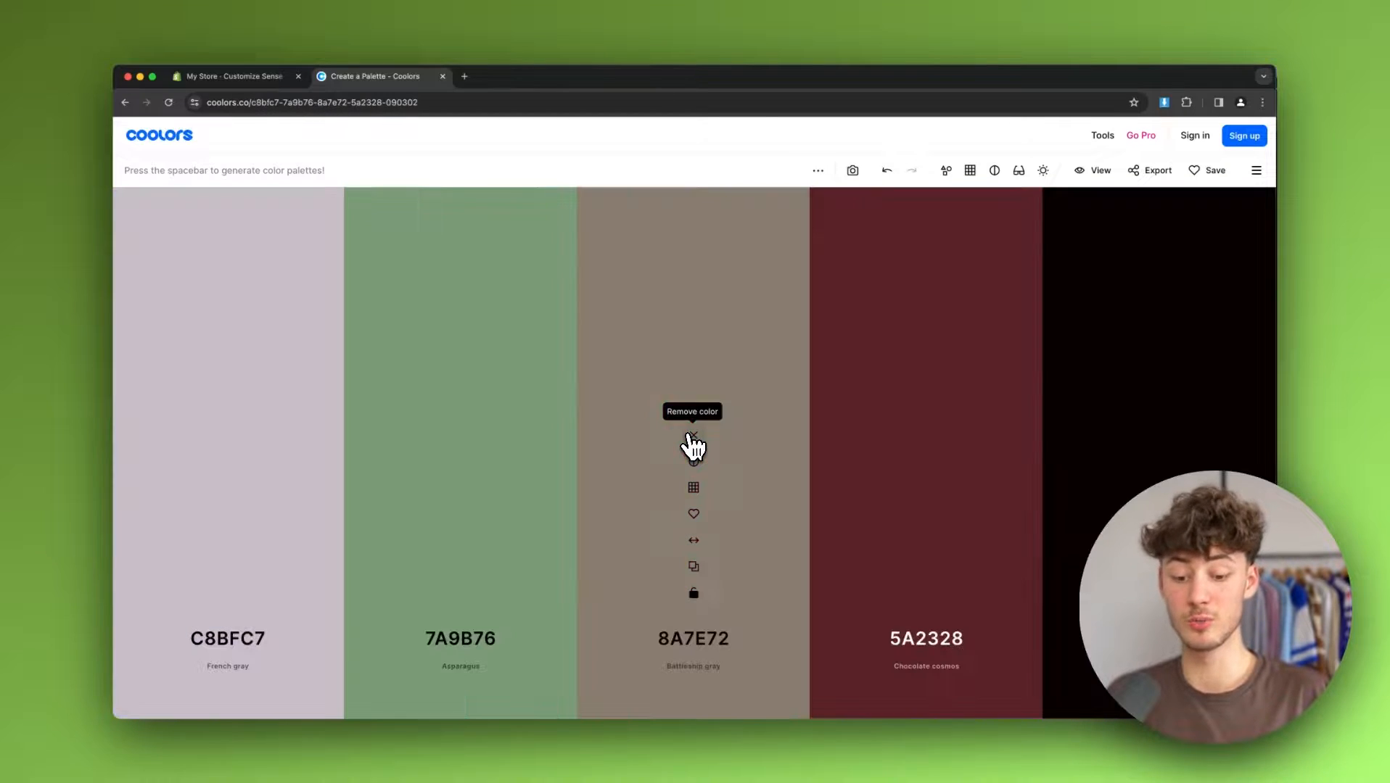
pyautogui.press('space')
pyautogui.press('space')
pyautogui.press('space')
pyautogui.press('space')
pyautogui.press('space')
pyautogui.press('space')
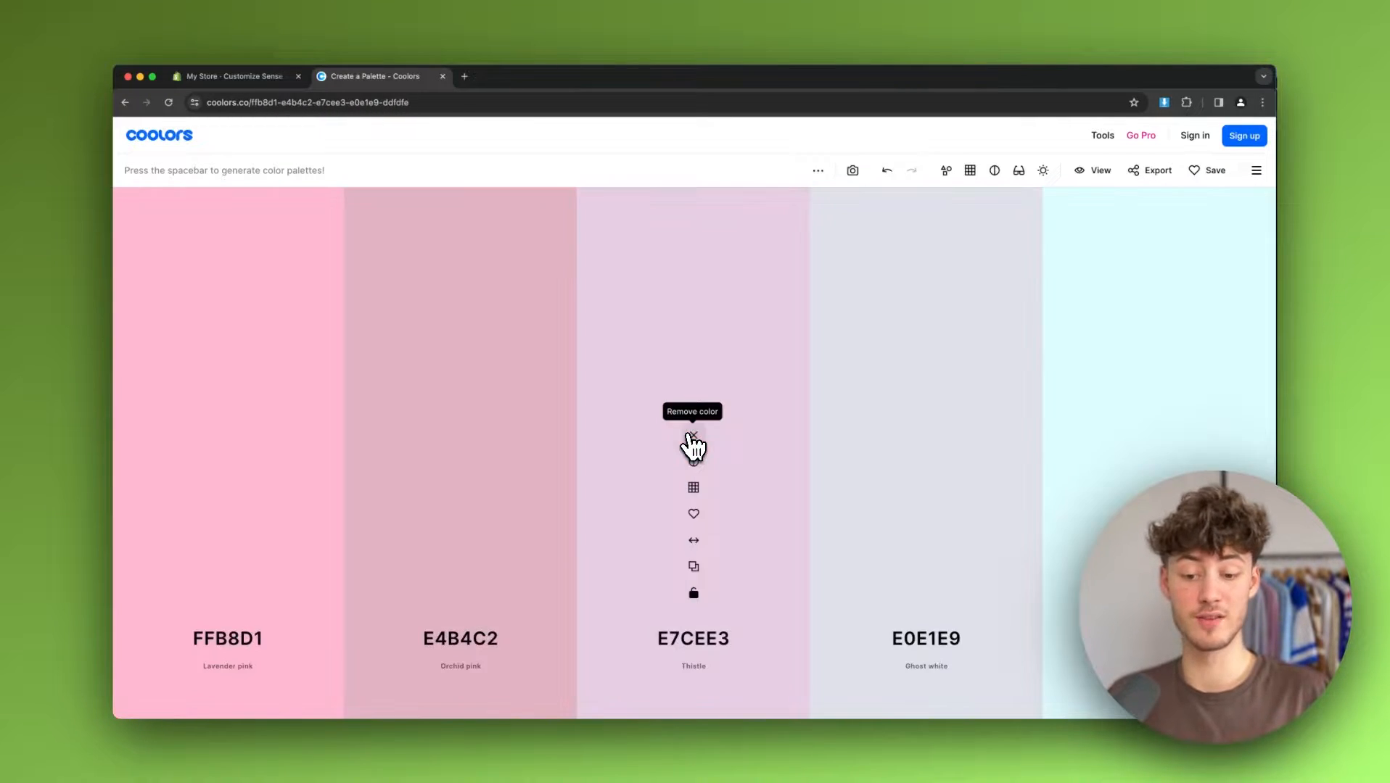
pyautogui.press('space')
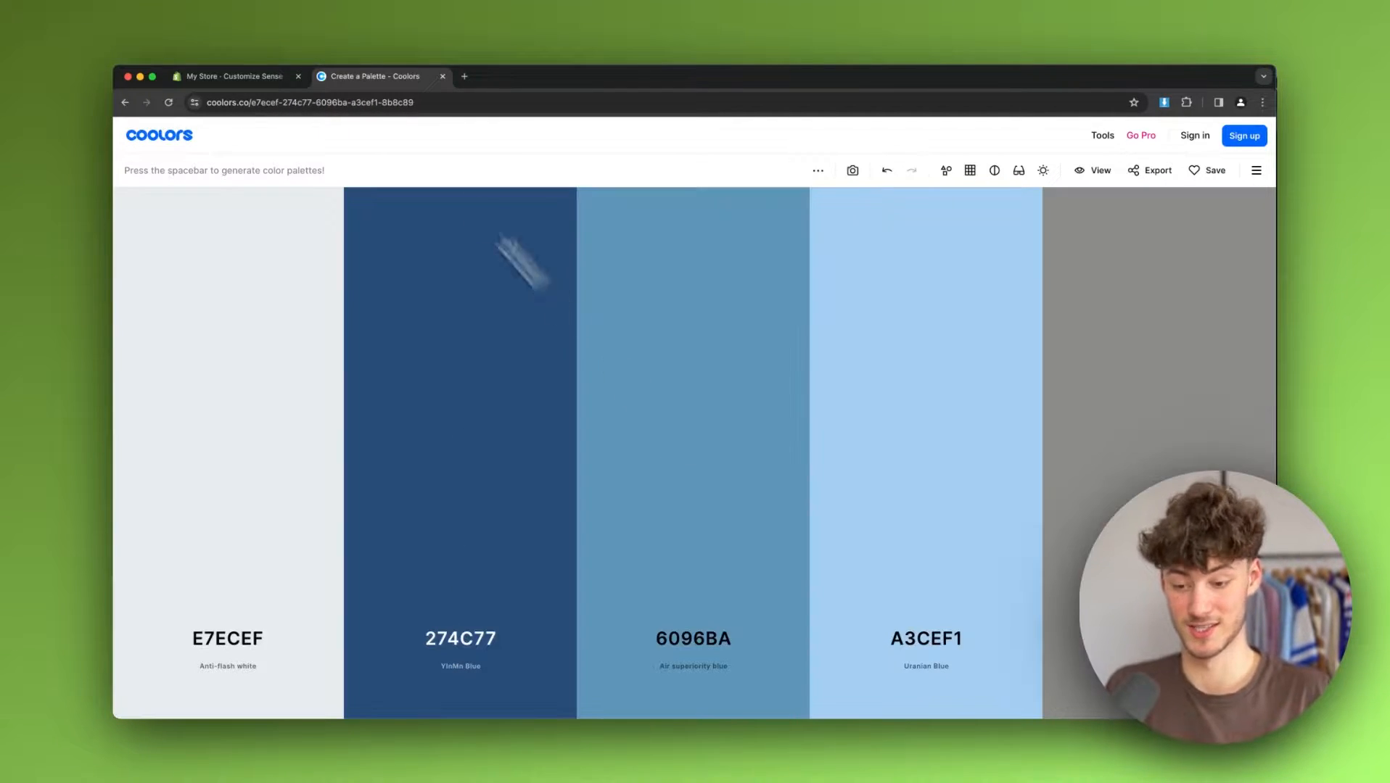
# Step: Switch back to the Shopify theme editor and open the typography settings to review the heading and body font options
pyautogui.click(240, 77)
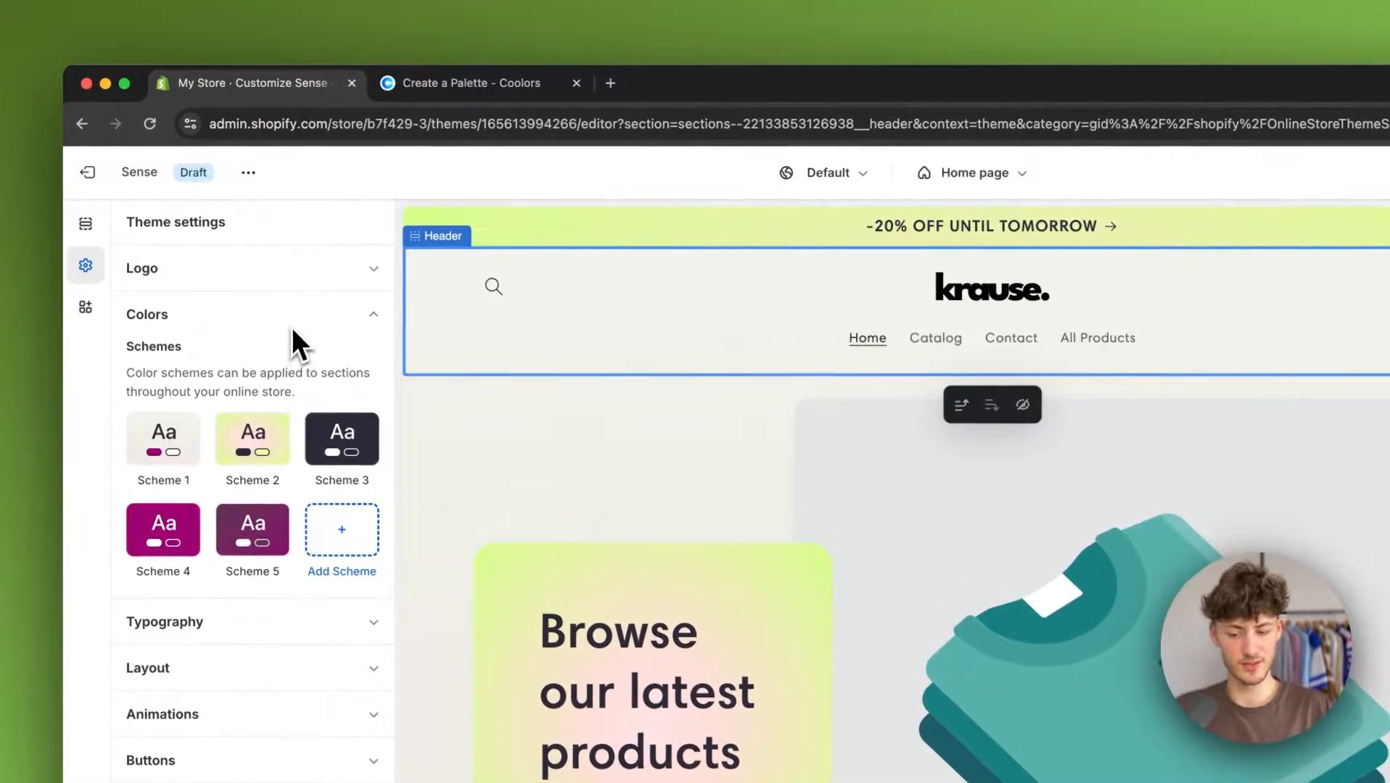
pyautogui.click(323, 326)
pyautogui.click(316, 363)
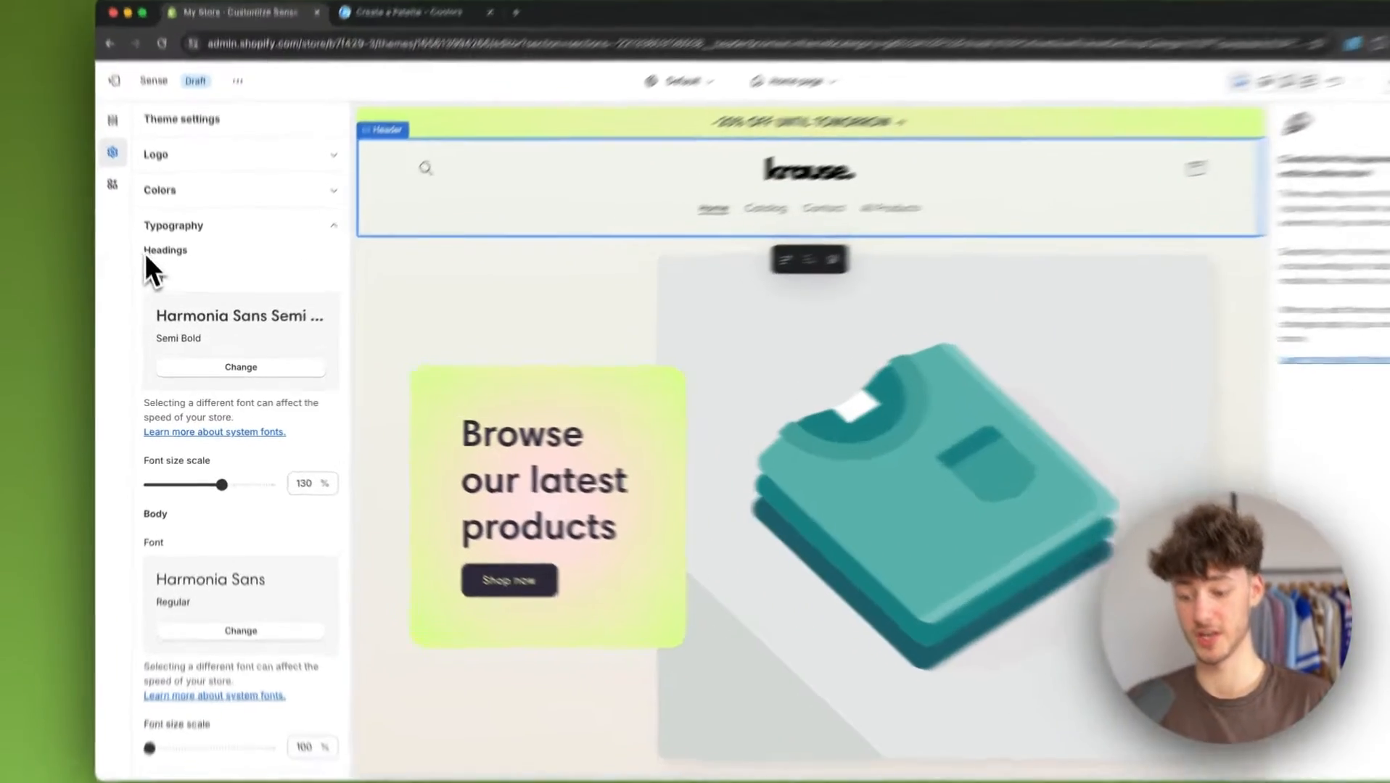
pyautogui.moveTo(154, 276); pyautogui.dragTo(192, 279)
pyautogui.moveTo(155, 499); pyautogui.dragTo(156, 500)
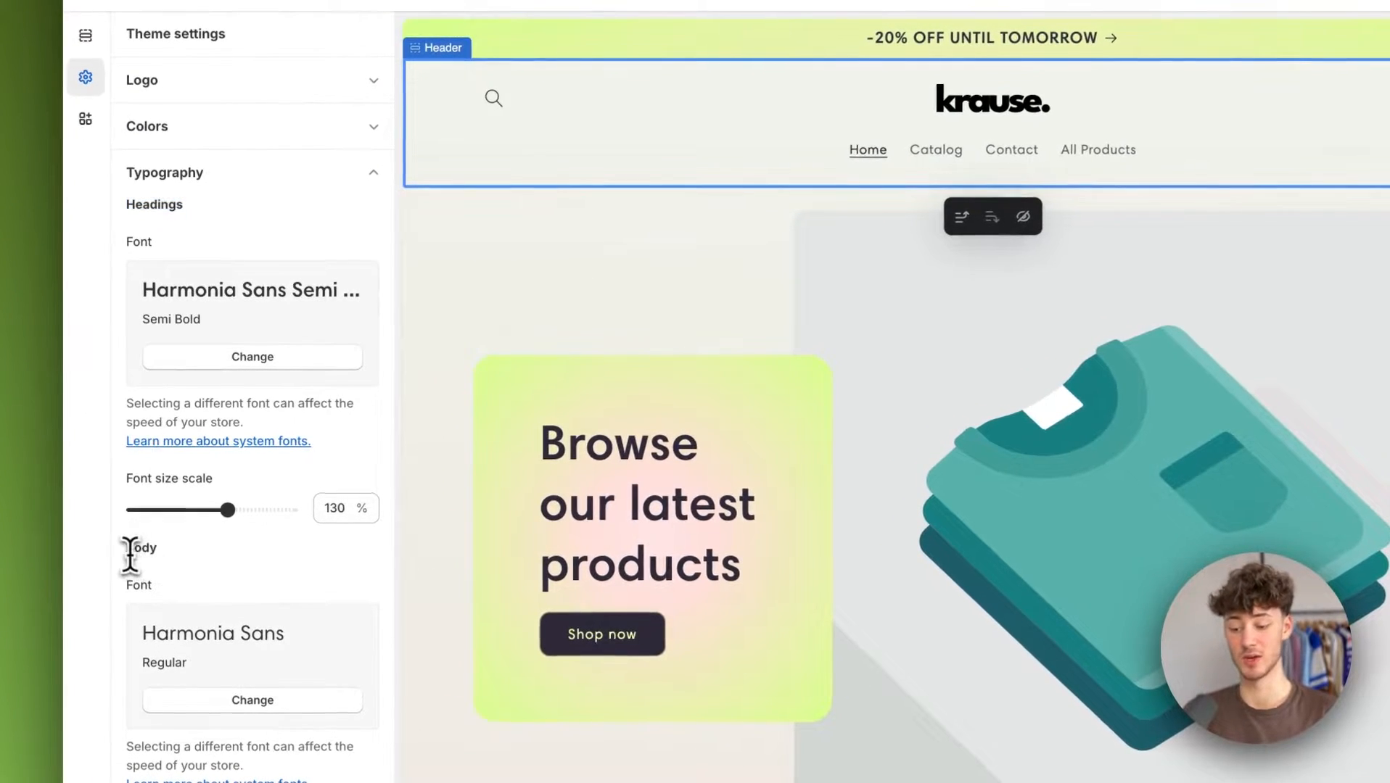
# Step: Try Asul as the heading font in the typography settings and cancel the font selection
pyautogui.click(289, 344)
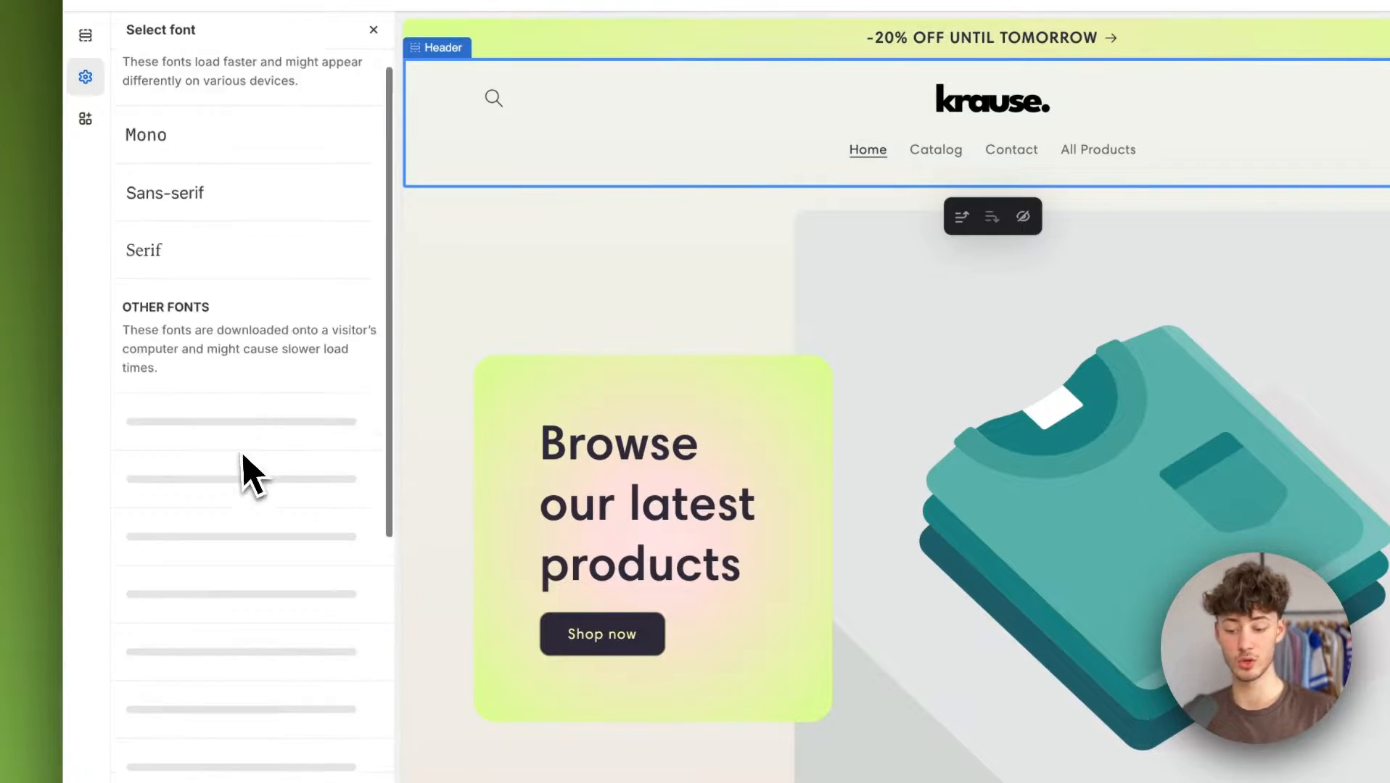
pyautogui.scroll(-4, 242, 472)
pyautogui.scroll(-3, 232, 435)
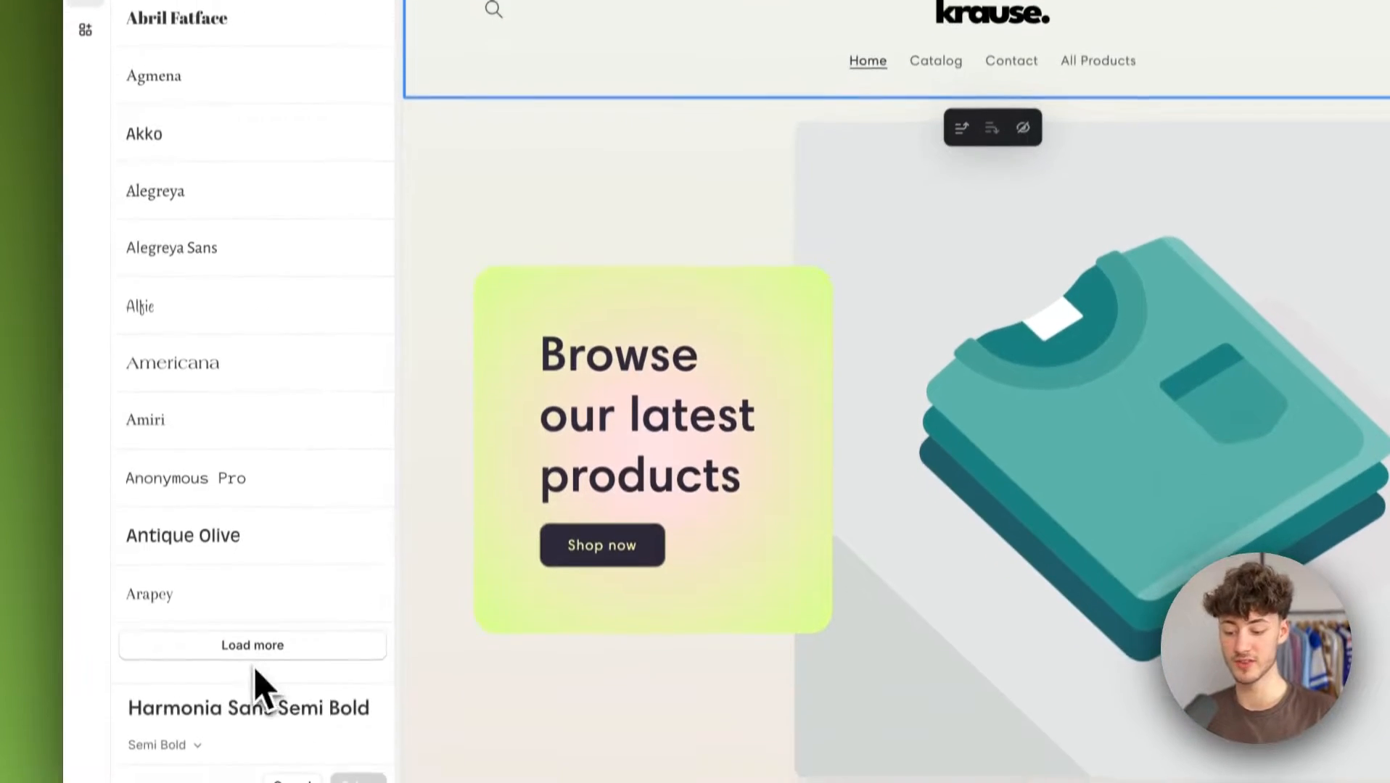
pyautogui.click(258, 739)
pyautogui.scroll(-6, 192, 548)
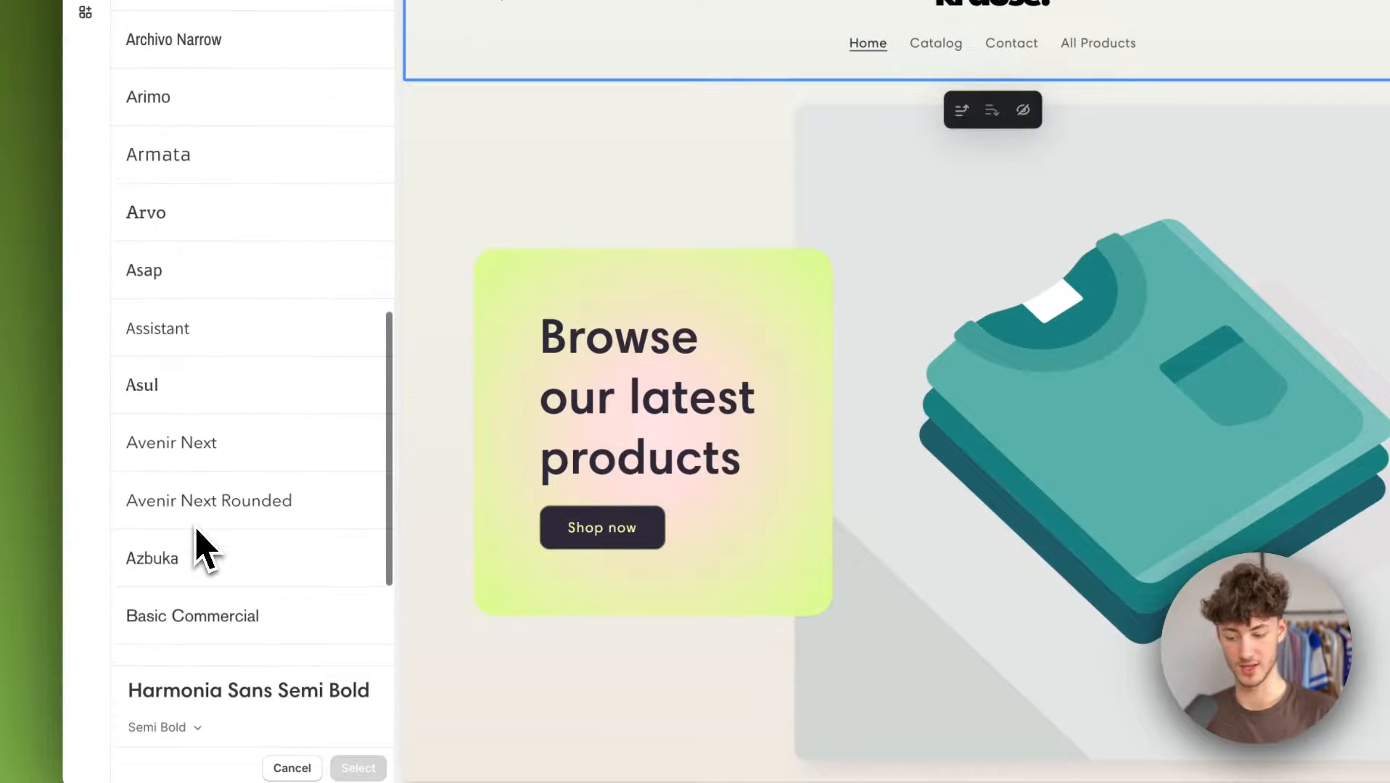
pyautogui.click(177, 262)
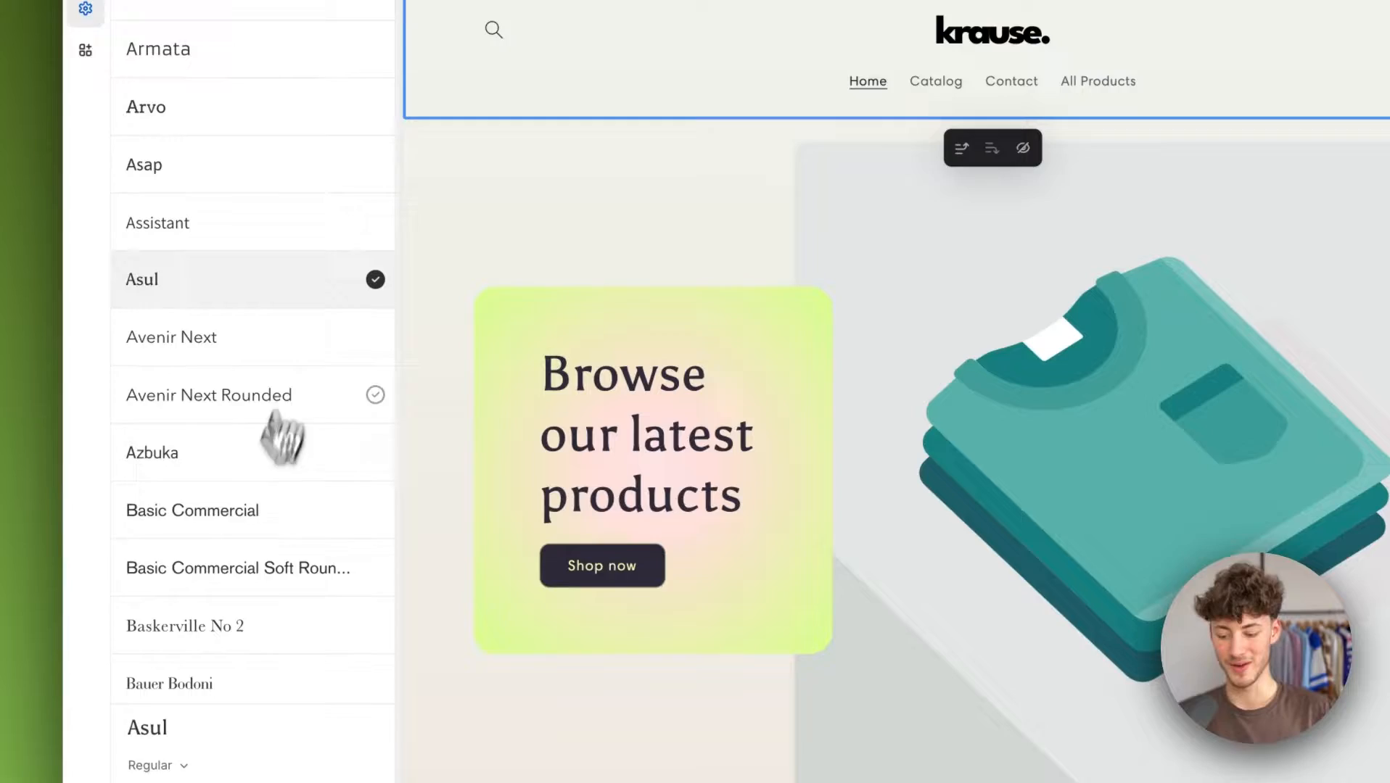
pyautogui.click(286, 719)
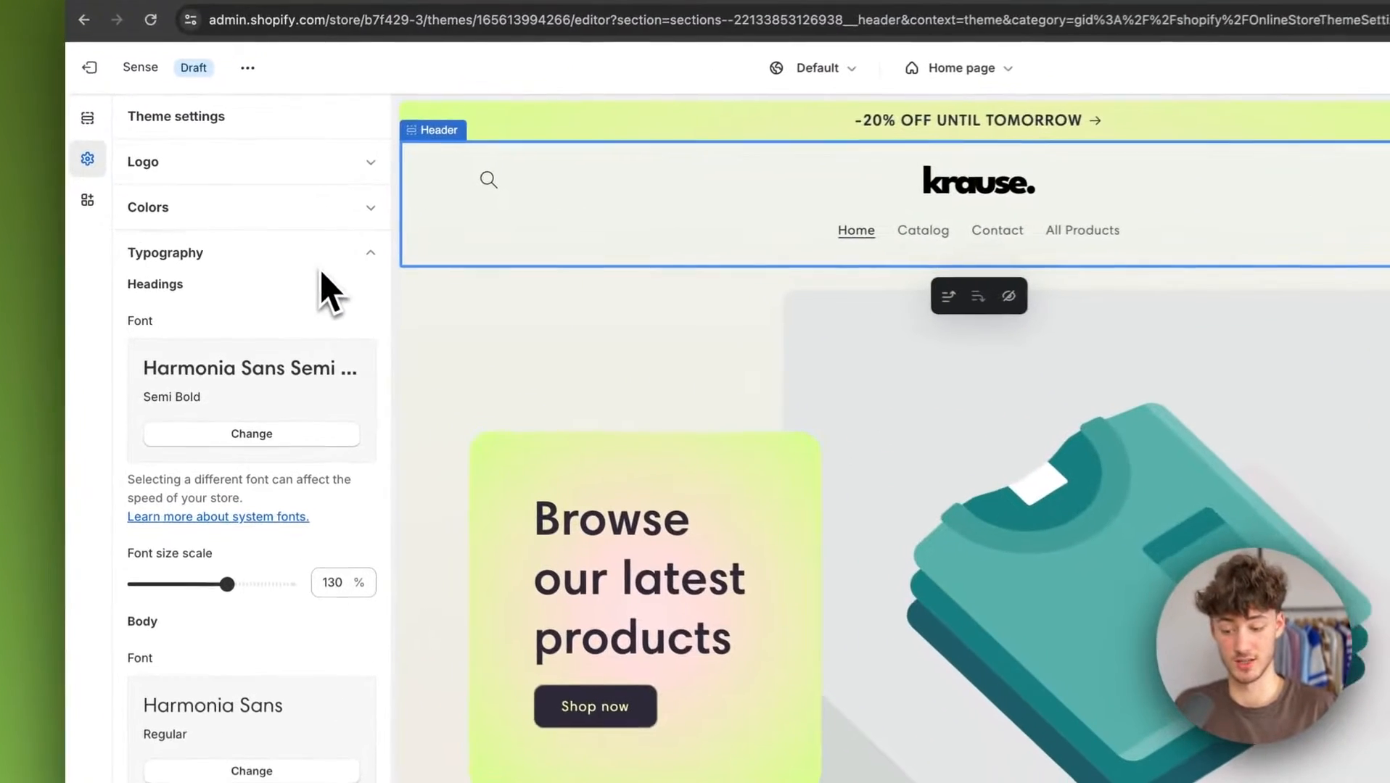
# Step: Close the typography settings and review the layout settings for page width, section spacing and grid
pyautogui.click(285, 254)
pyautogui.click(266, 320)
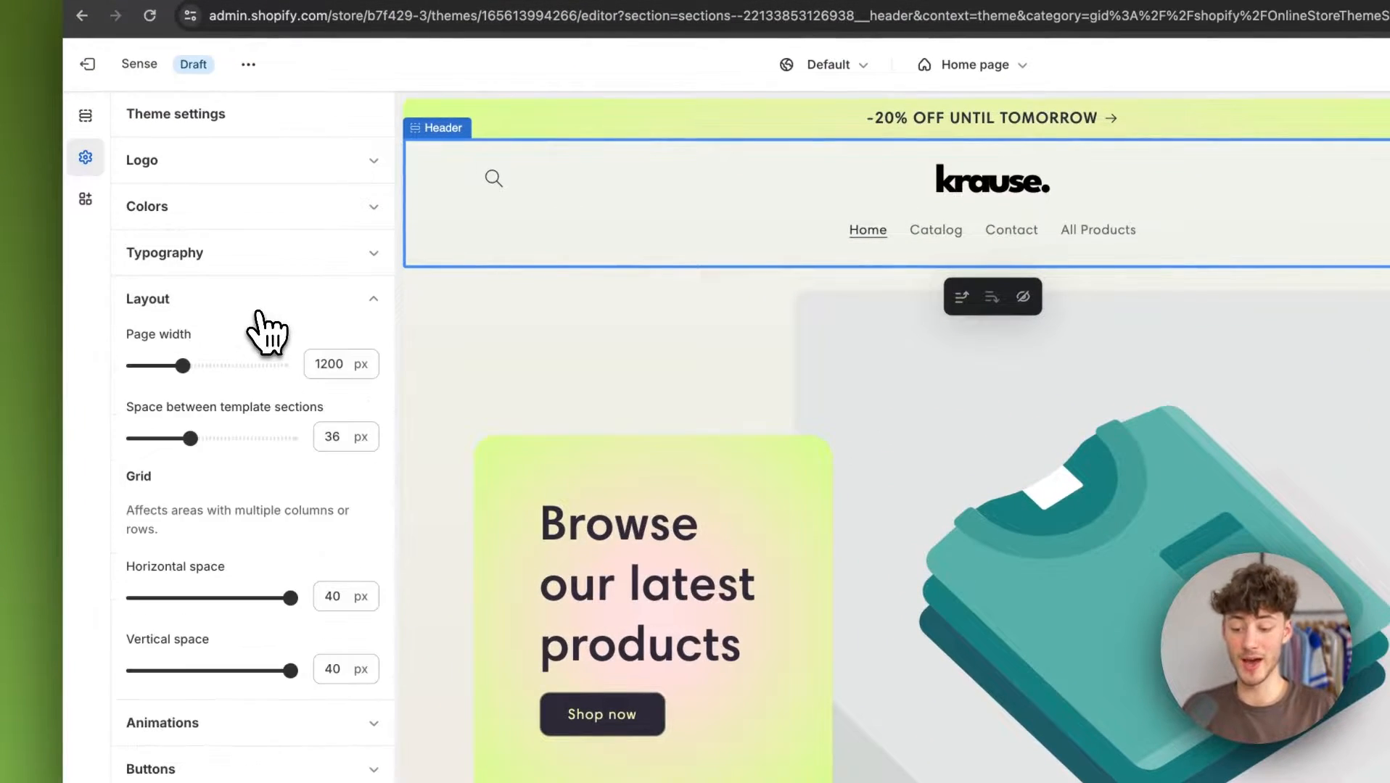
pyautogui.click(223, 308)
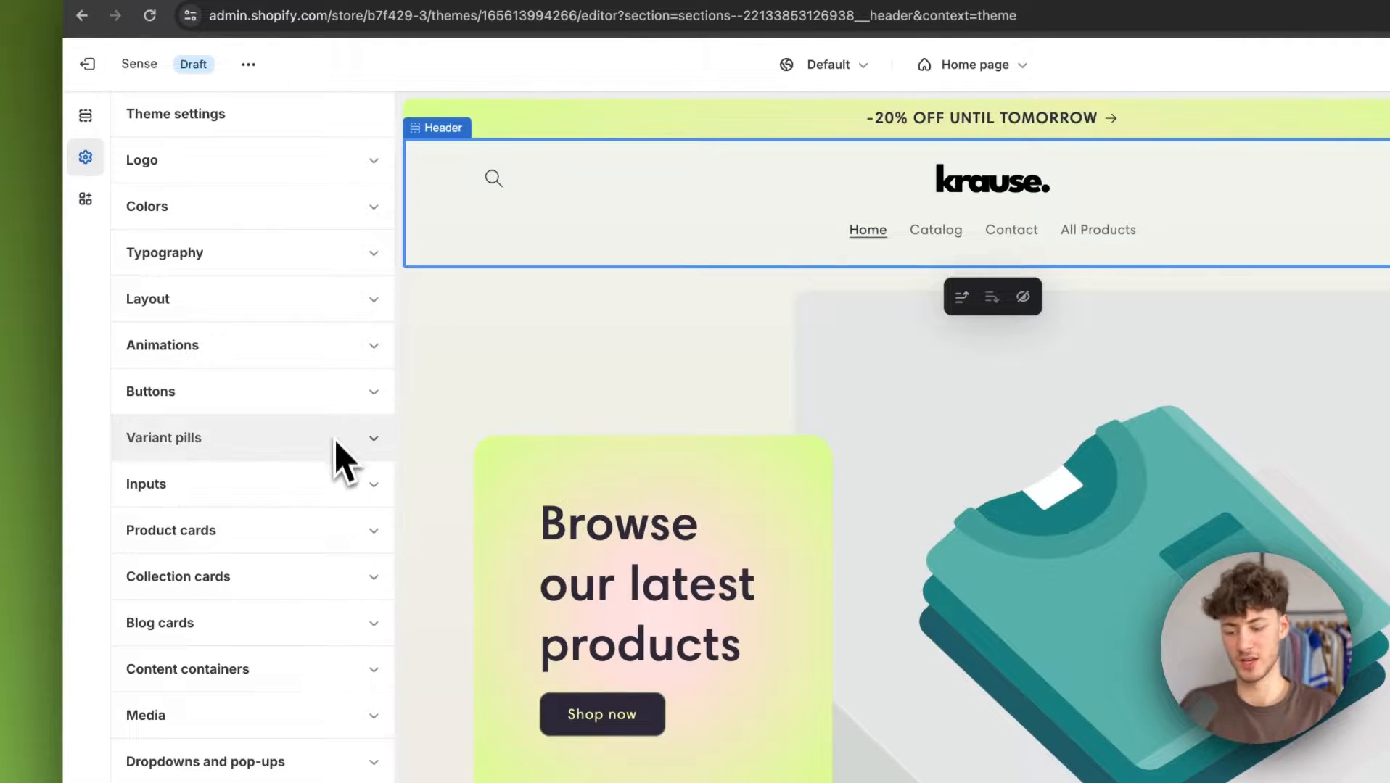
# Step: Review the social account link fields in the theme's social media settings and collapse them
pyautogui.scroll(-2, 335, 444)
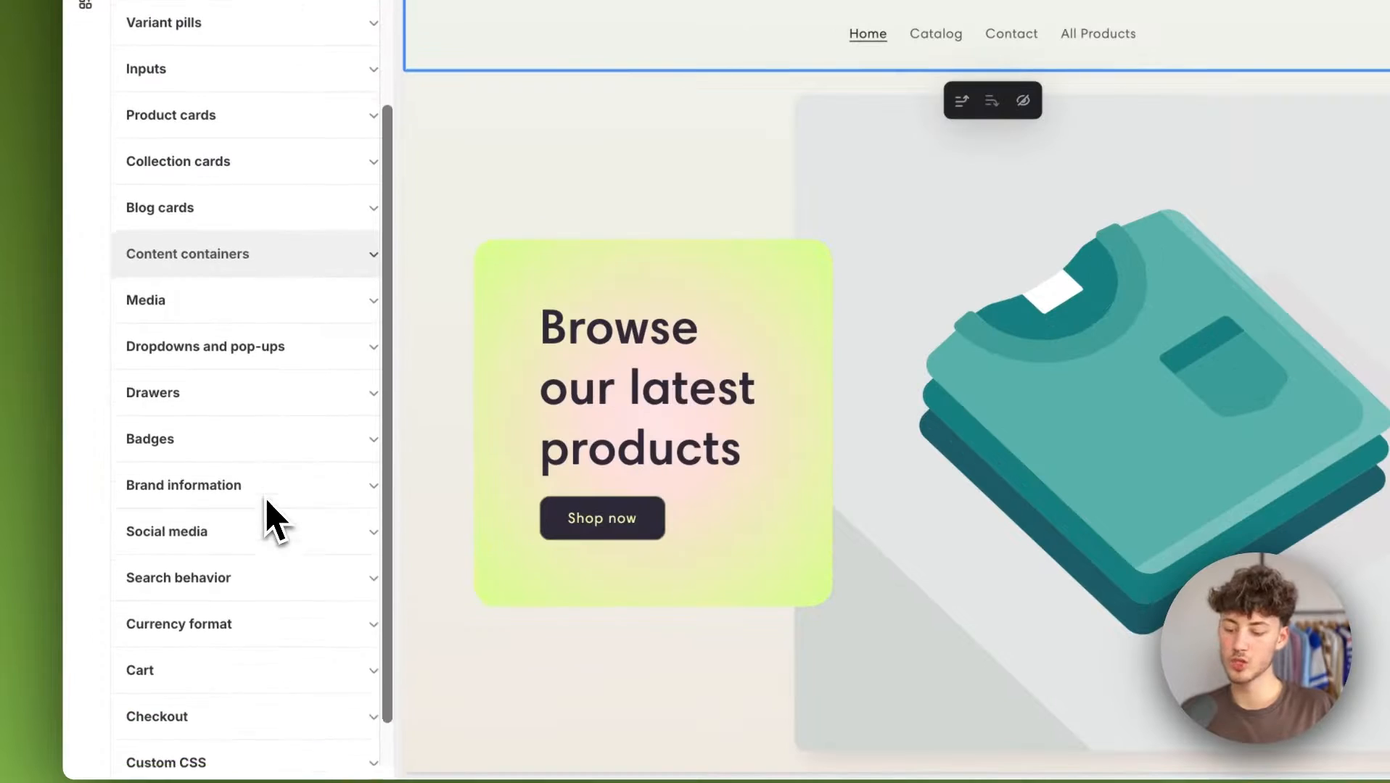
pyautogui.click(232, 649)
pyautogui.scroll(-3, 255, 651)
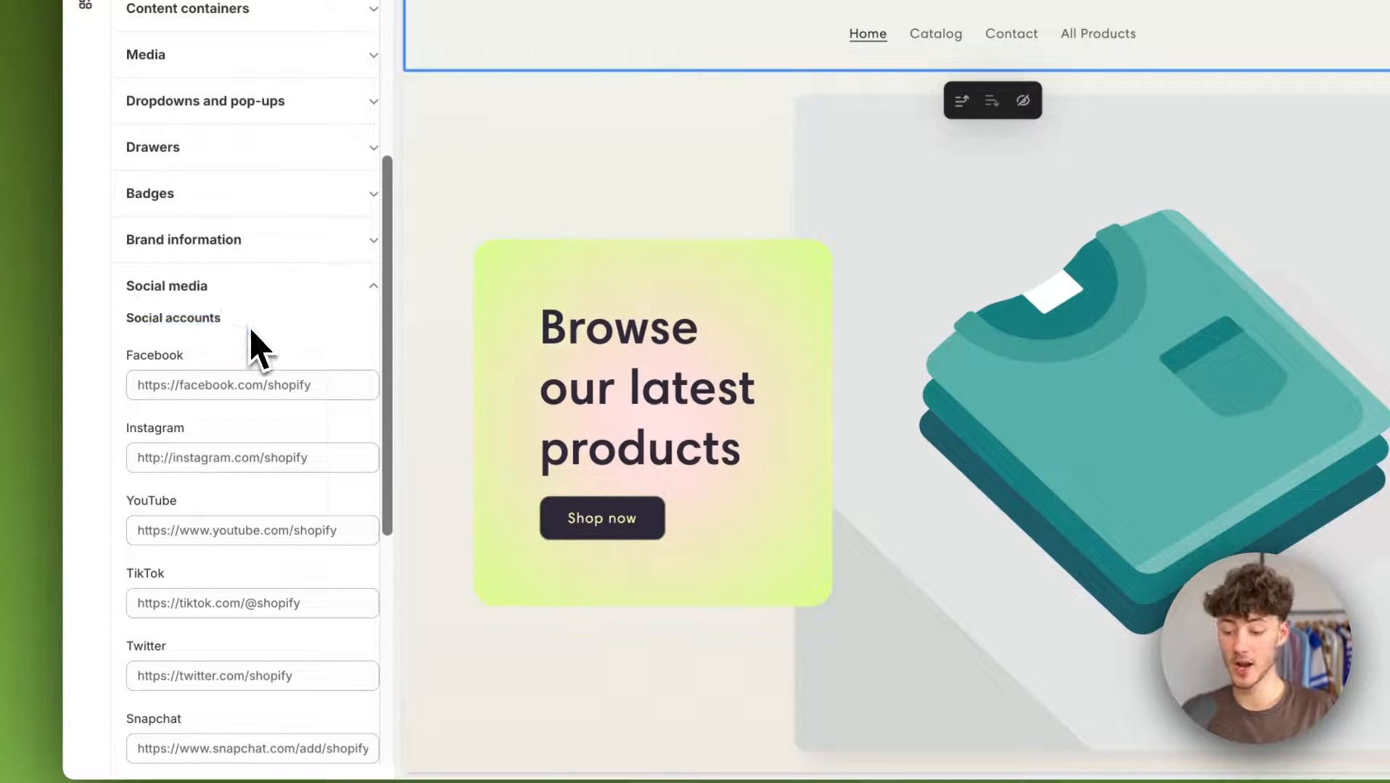
pyautogui.scroll(-1, 237, 368)
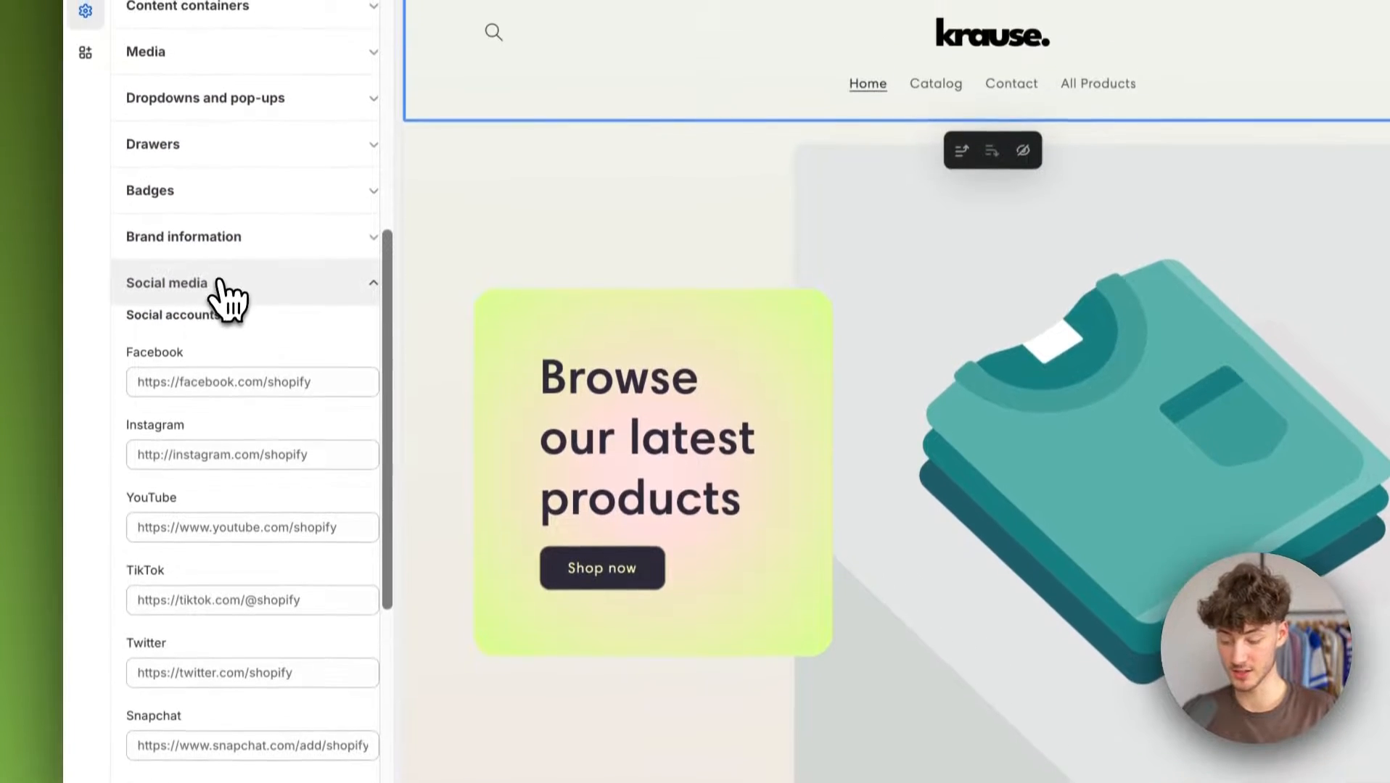
pyautogui.click(225, 232)
# Step: Check the dropdowns and pop-ups theme settings and return to the home page's section list
pyautogui.click(232, 356)
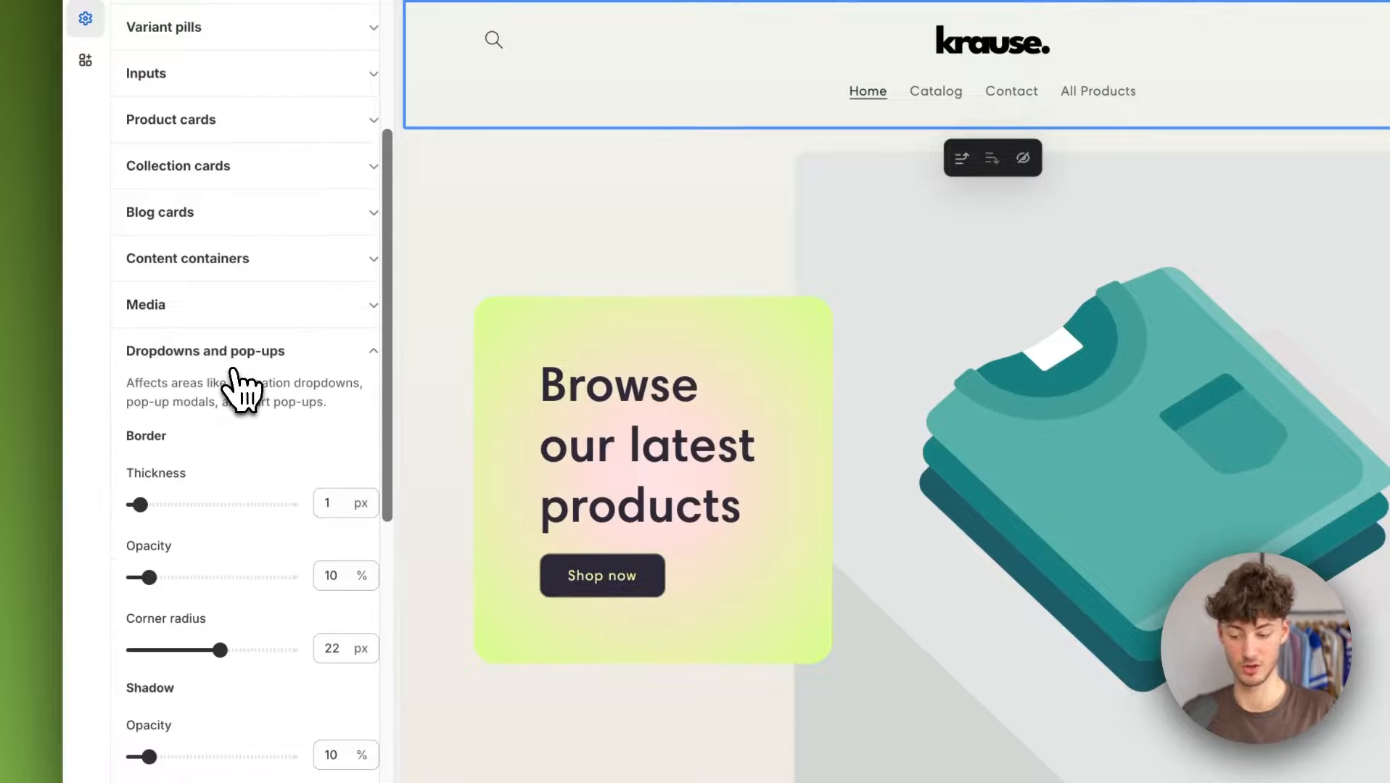
pyautogui.click(245, 360)
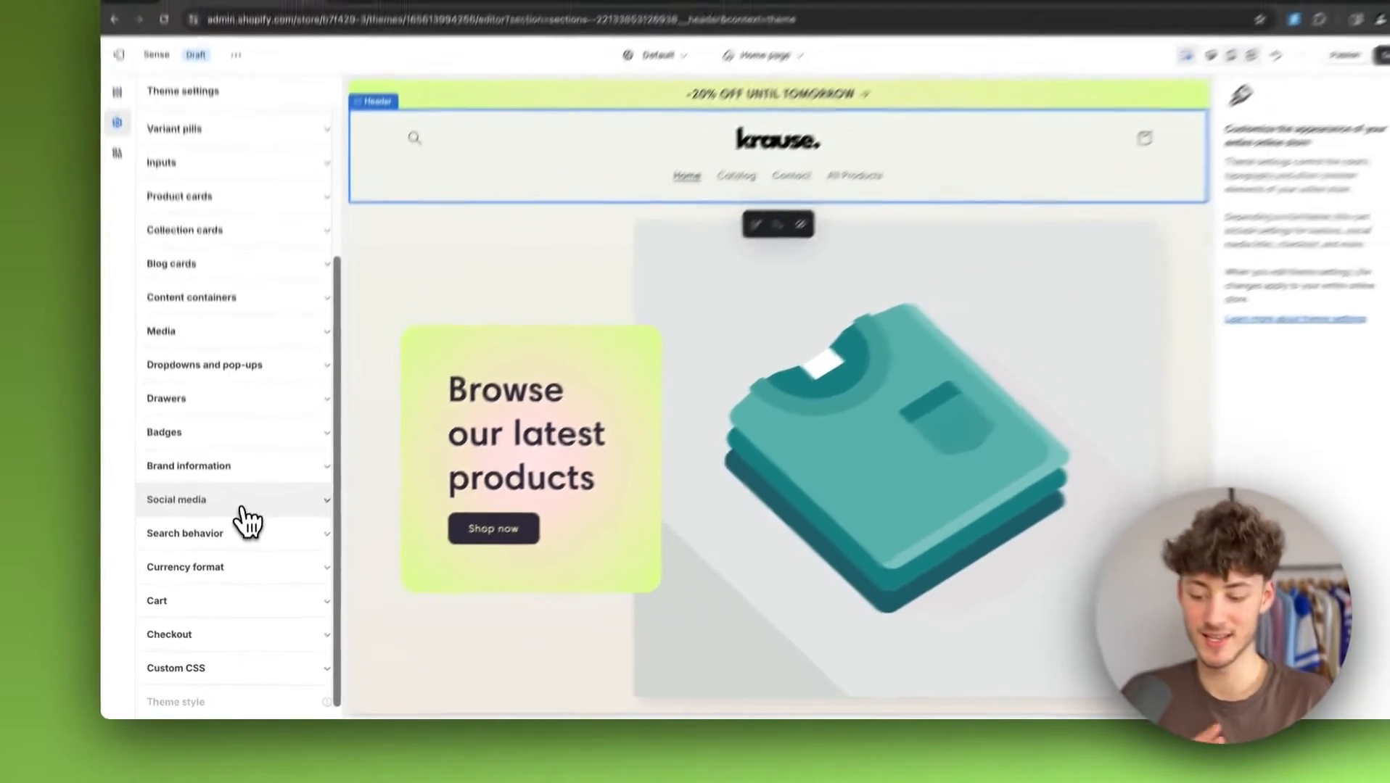
pyautogui.scroll(5, 247, 519)
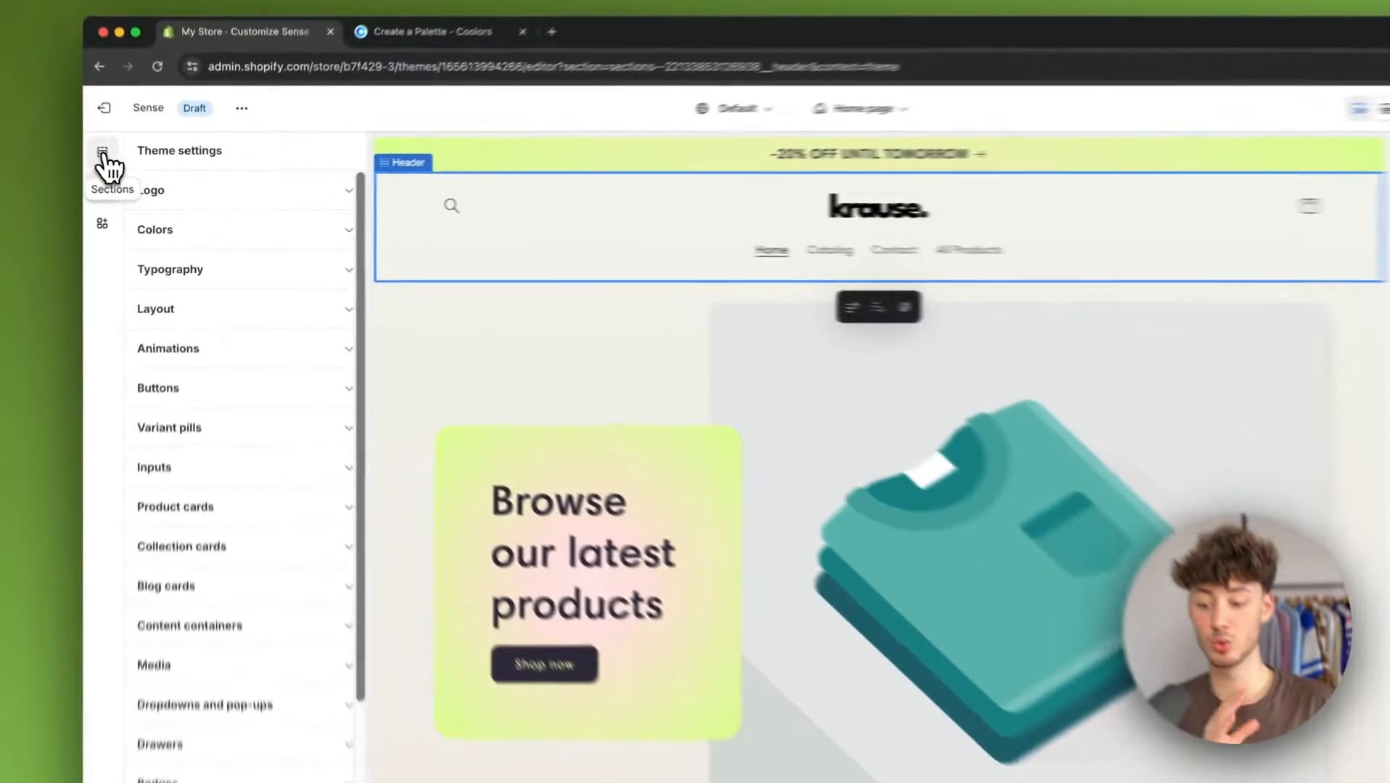
pyautogui.click(128, 166)
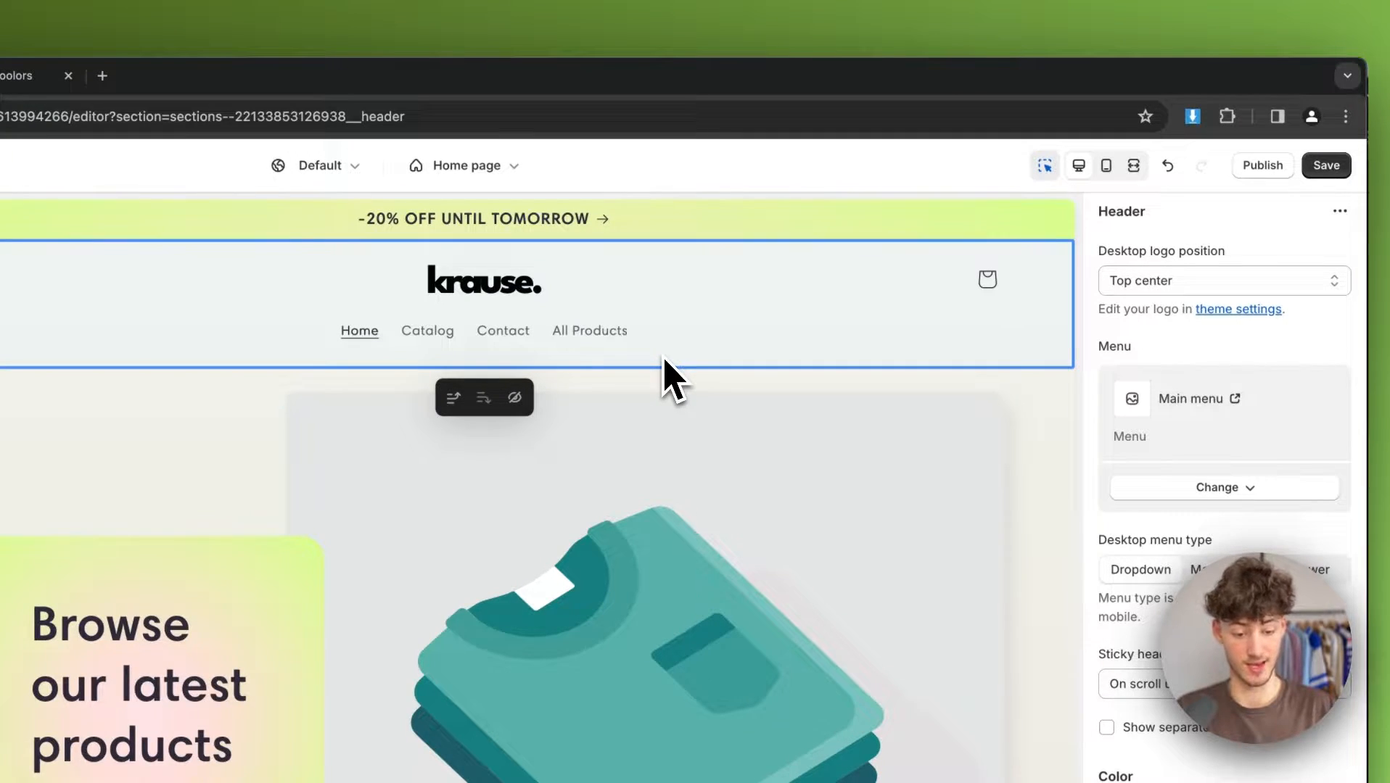
# Step: Set the header's desktop logo position to Middle left after trying Top left
pyautogui.moveTo(1099, 254); pyautogui.dragTo(1139, 261)
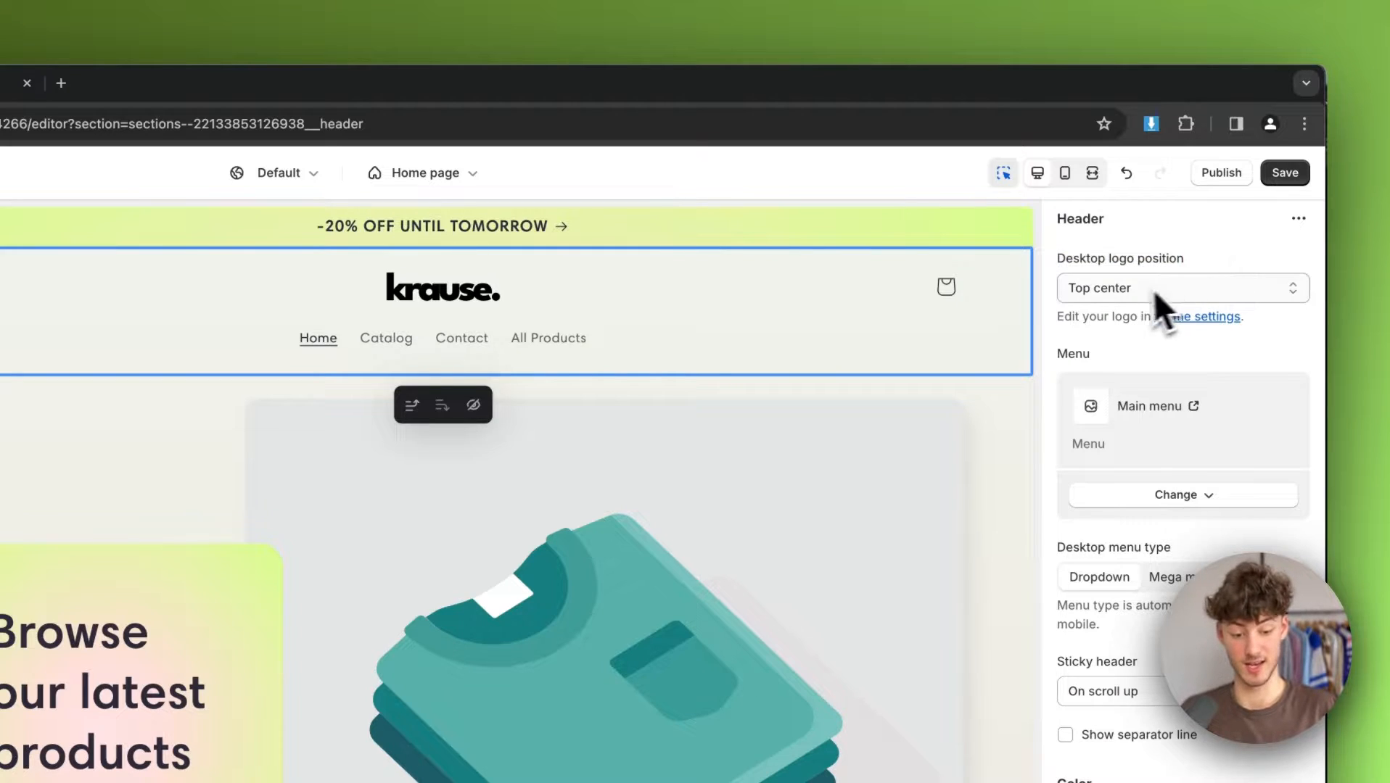
pyautogui.click(1153, 290)
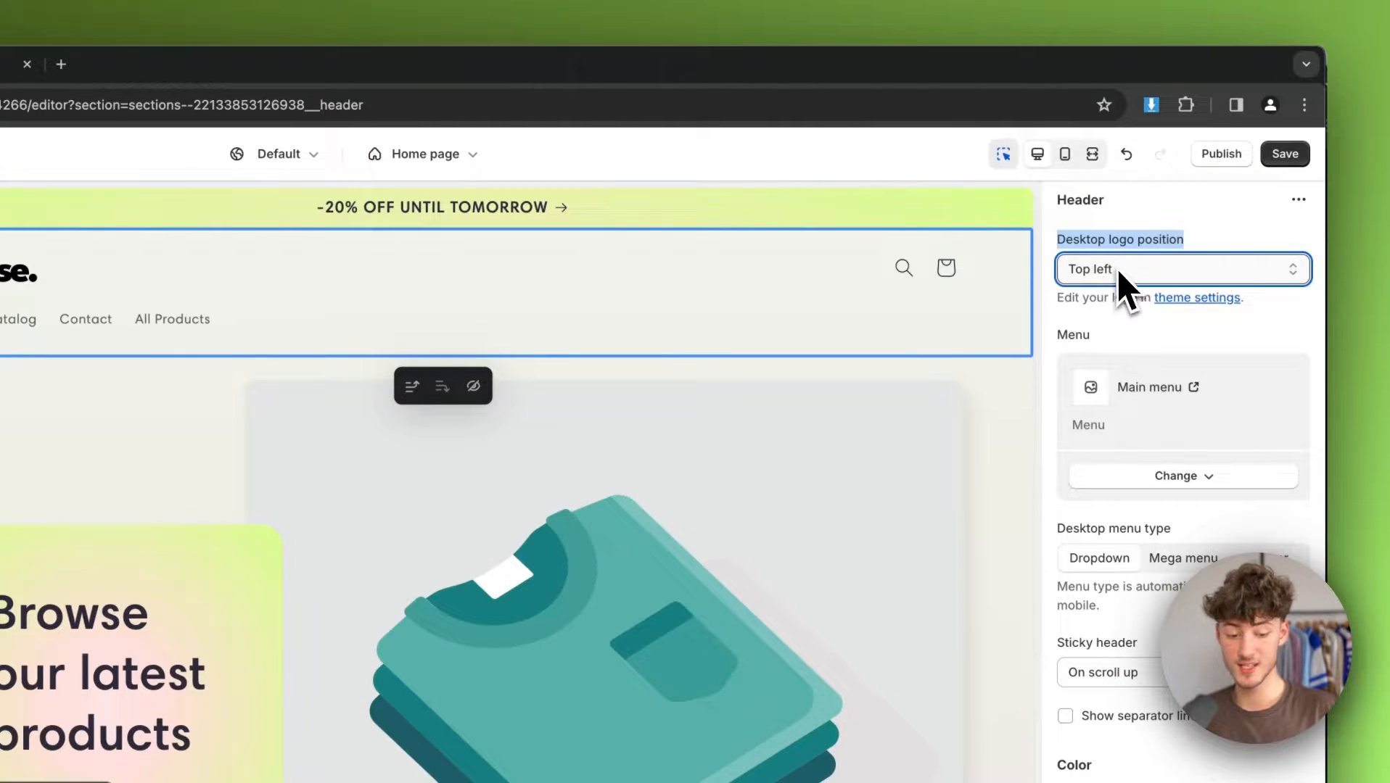
pyautogui.click(1126, 275)
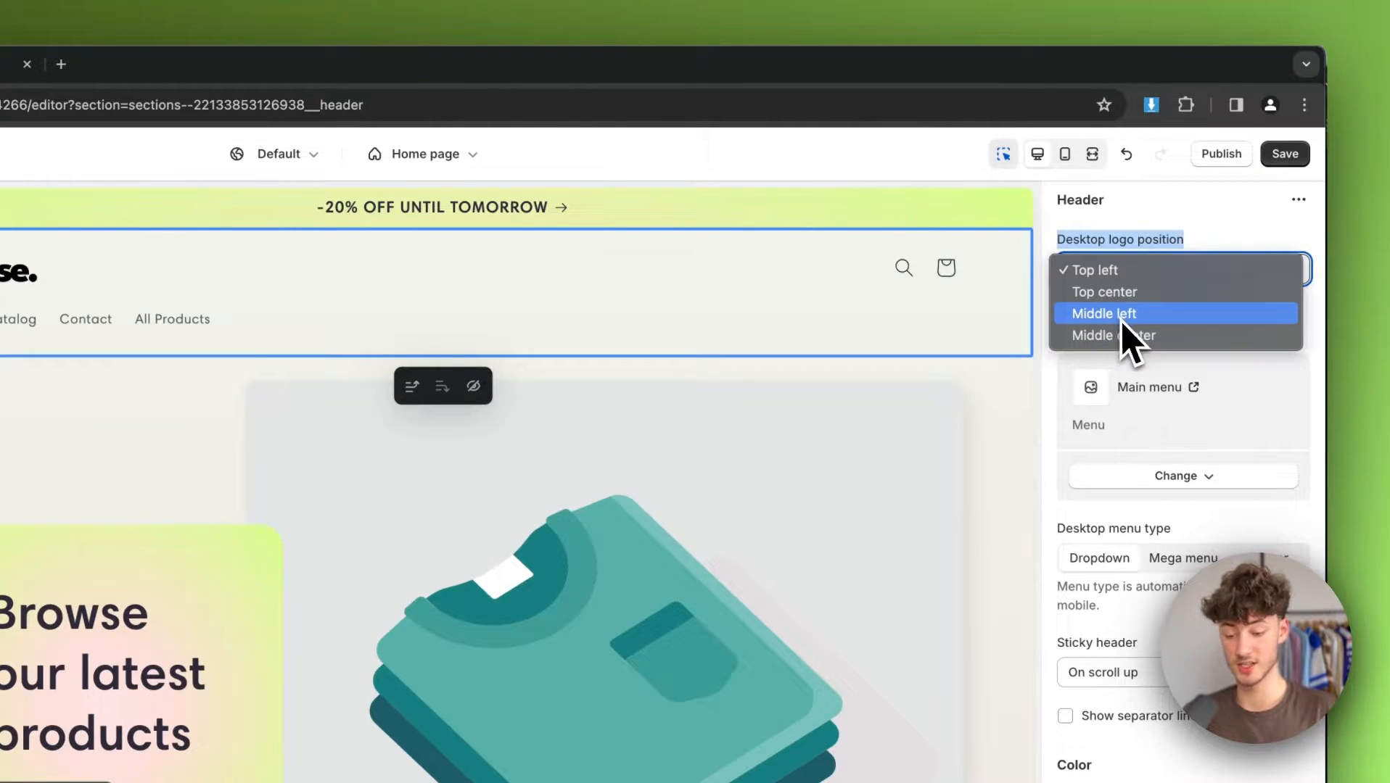
pyautogui.click(1122, 319)
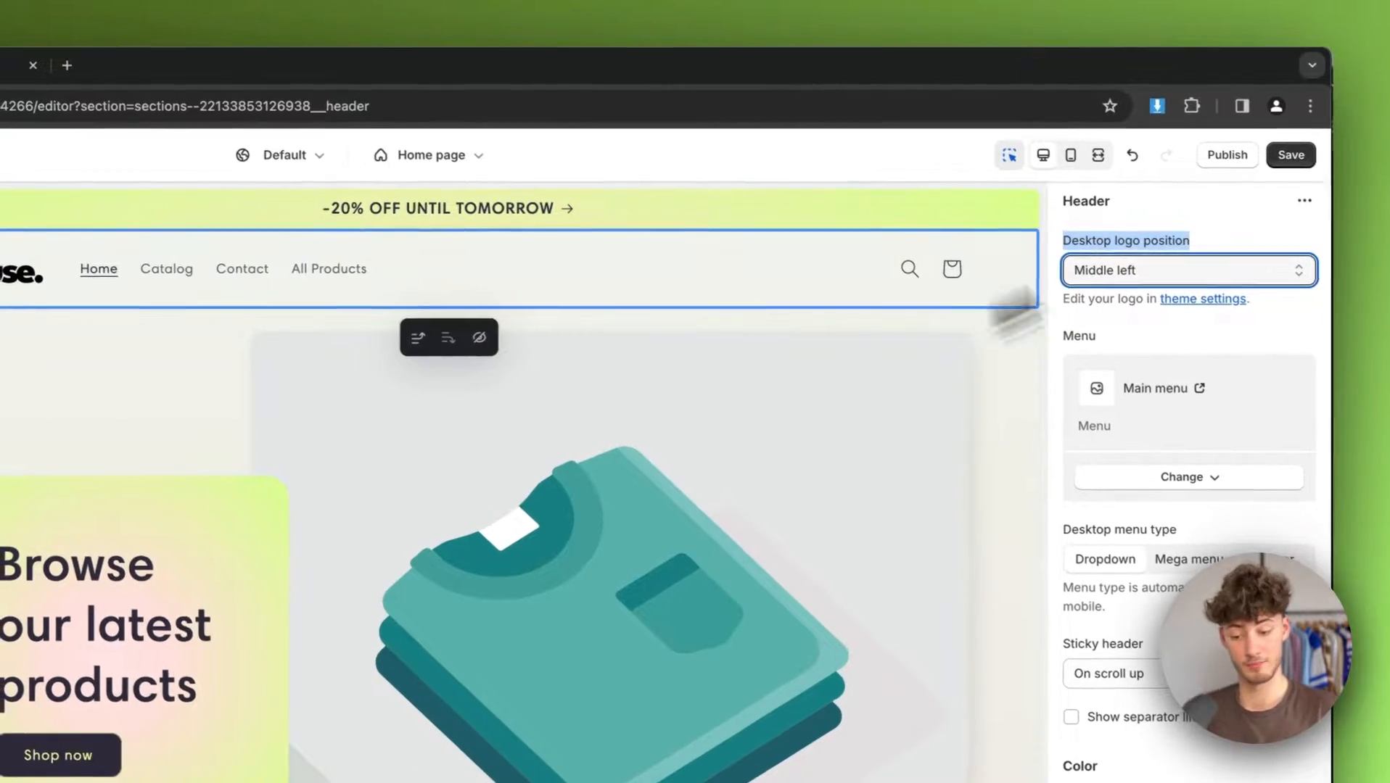
pyautogui.click(1226, 227)
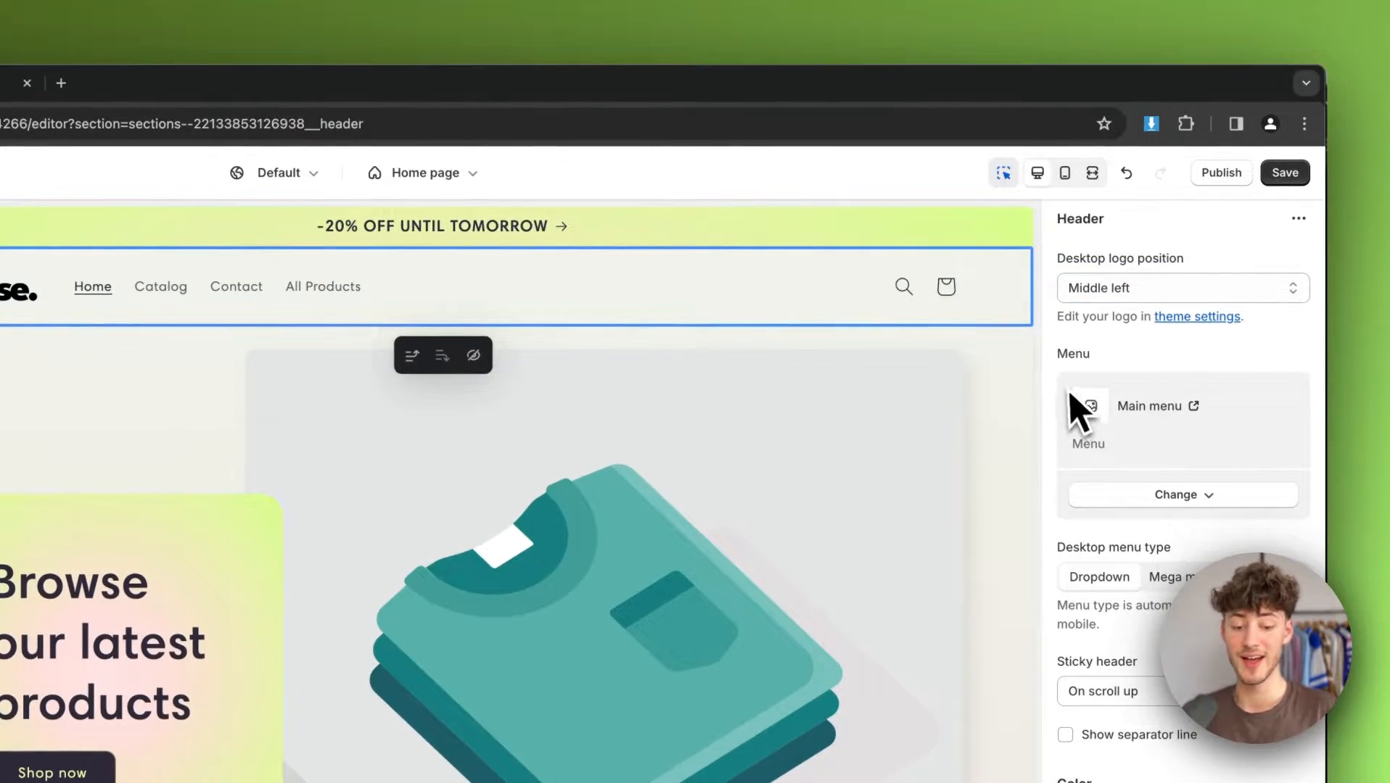
# Step: Open the header's main menu for editing and remove the All Products menu item
pyautogui.click(1095, 362)
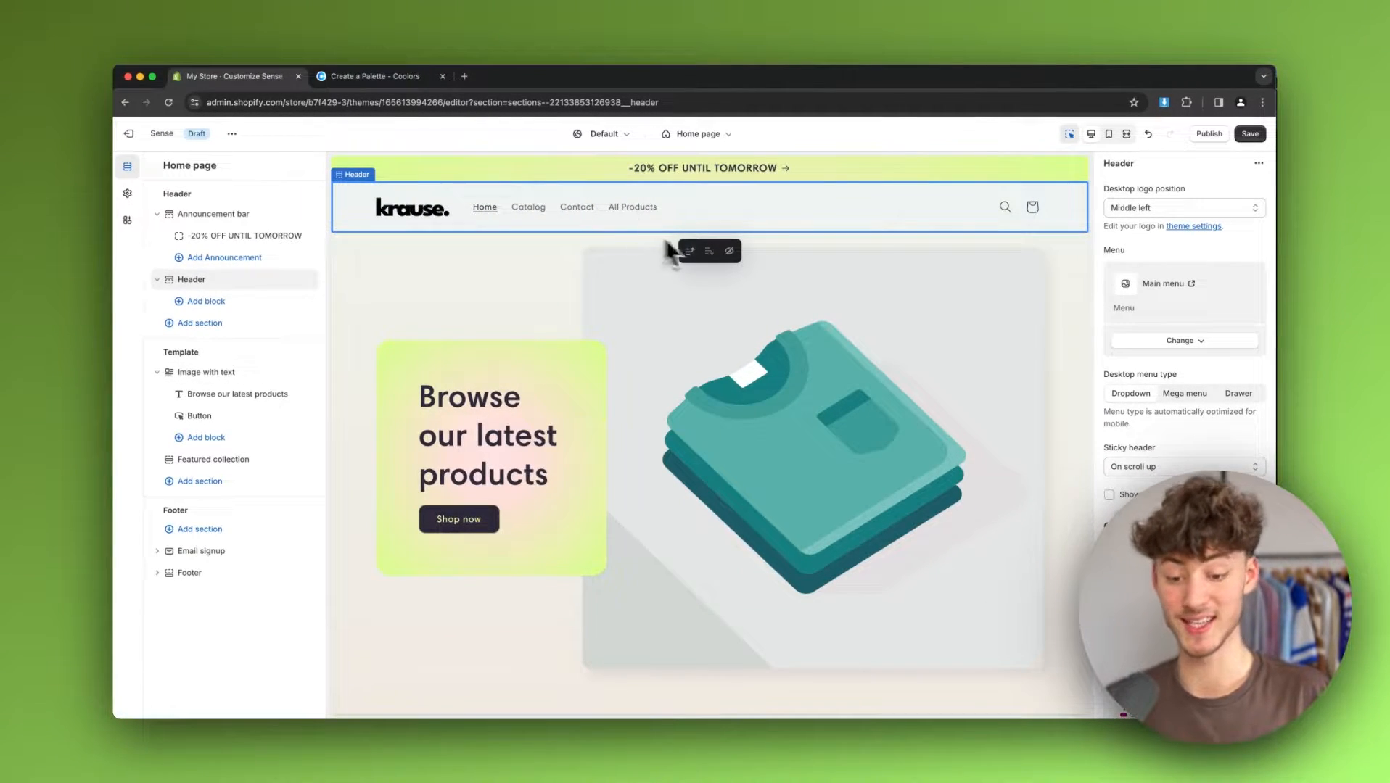
pyautogui.click(1191, 285)
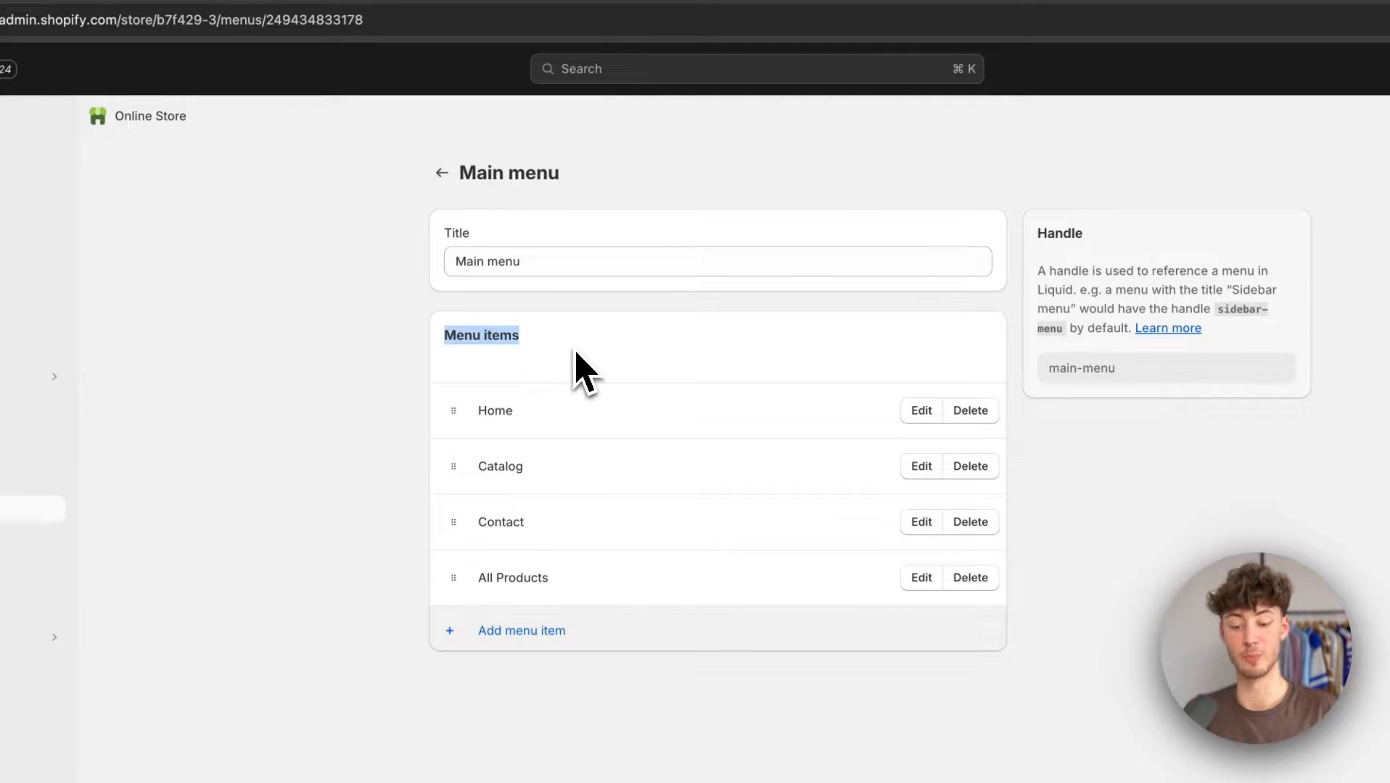
pyautogui.click(969, 578)
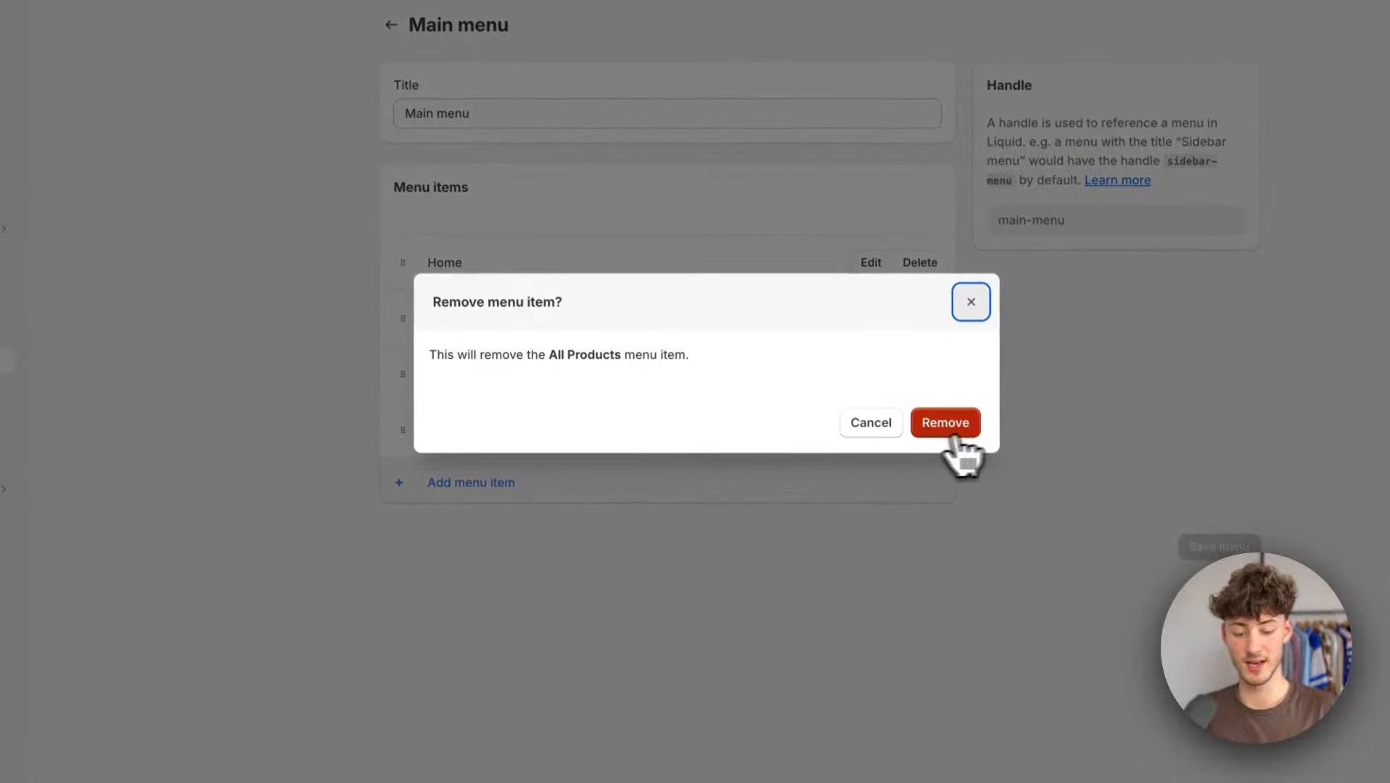
pyautogui.click(991, 567)
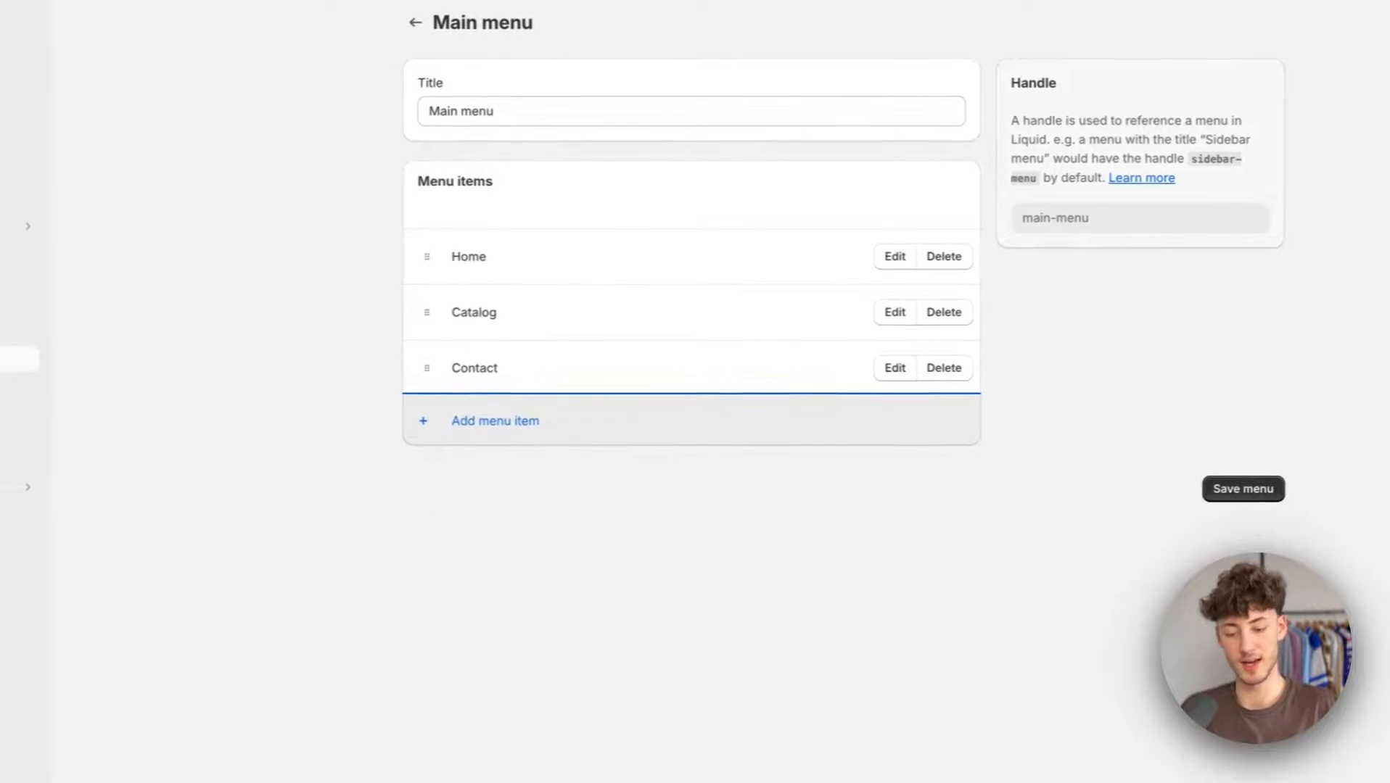
# Step: Start a new item in the main menu and name it "Shop our newest Collection"
pyautogui.click(446, 432)
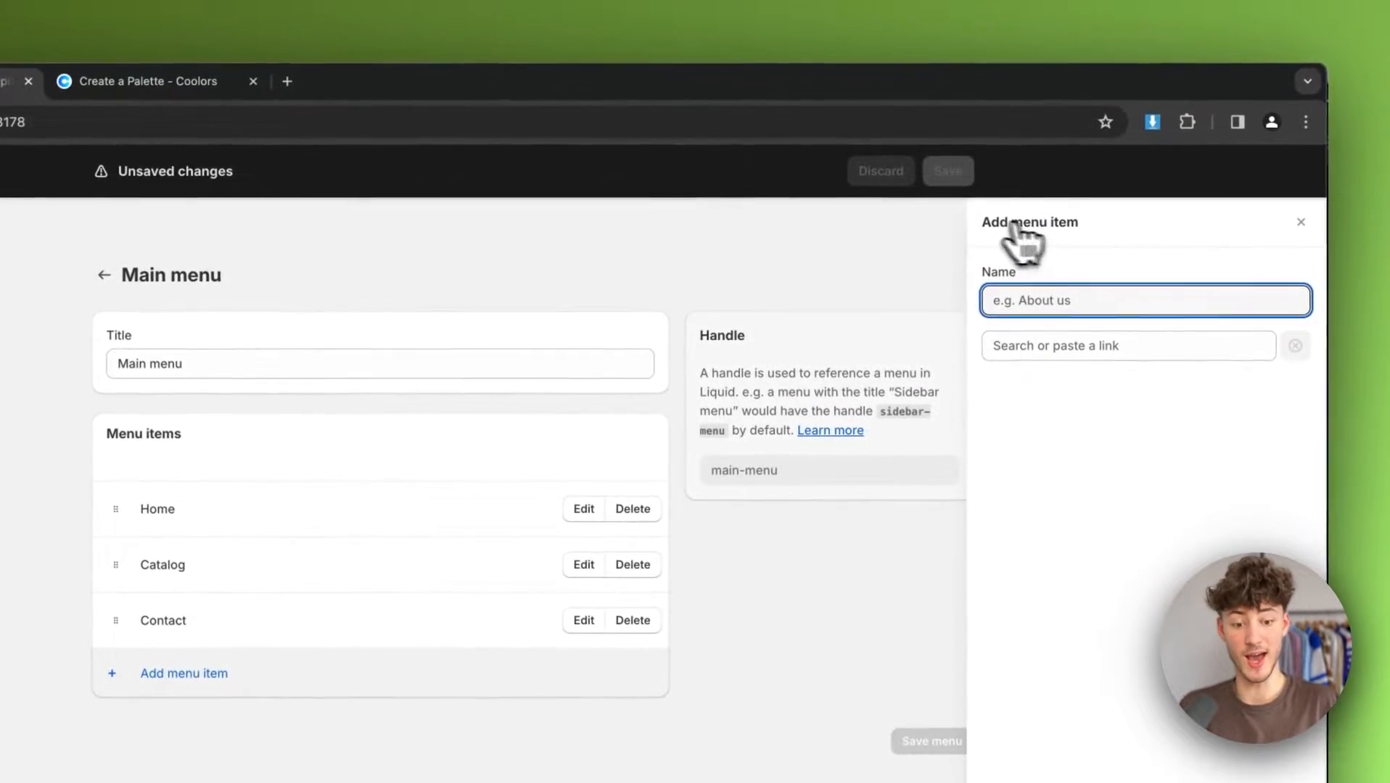
pyautogui.moveTo(995, 210); pyautogui.dragTo(1097, 222)
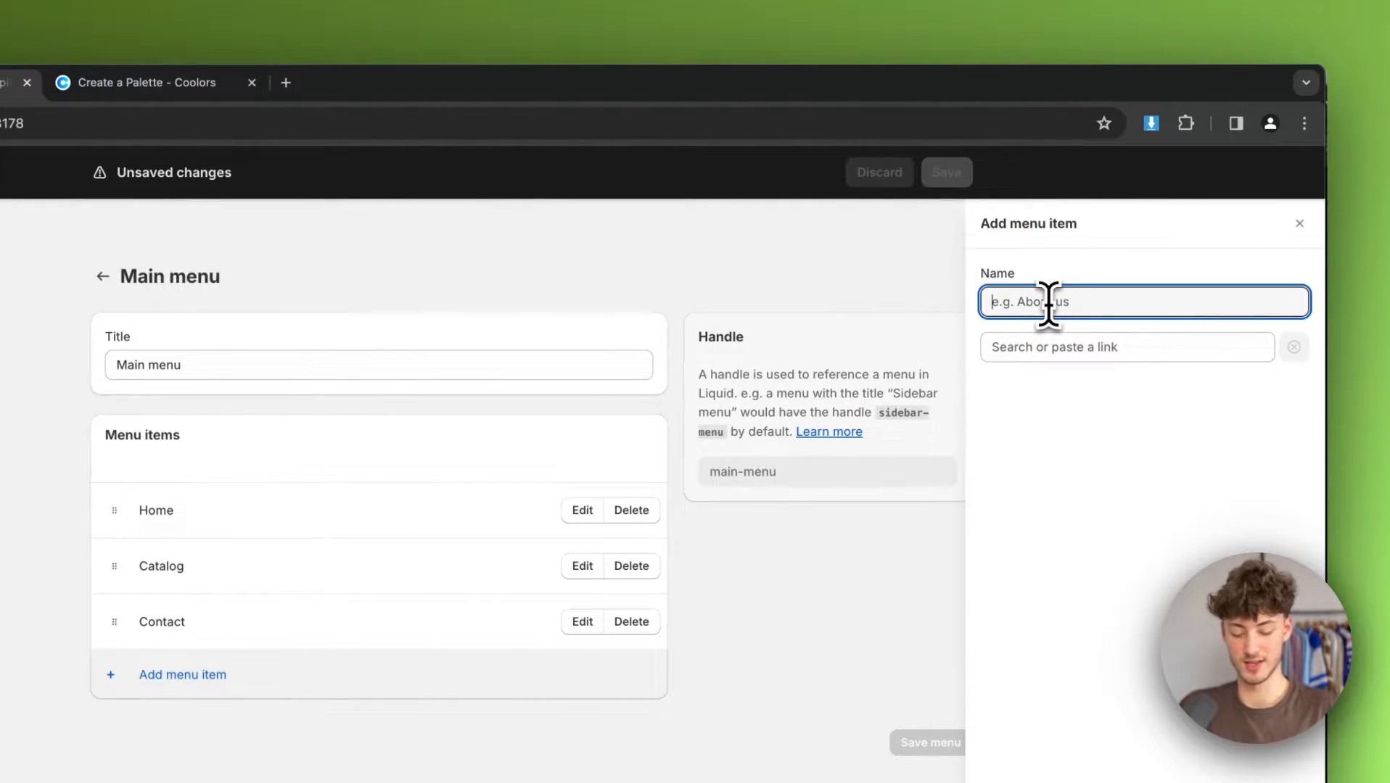
pyautogui.write('Shop our newest Collection')
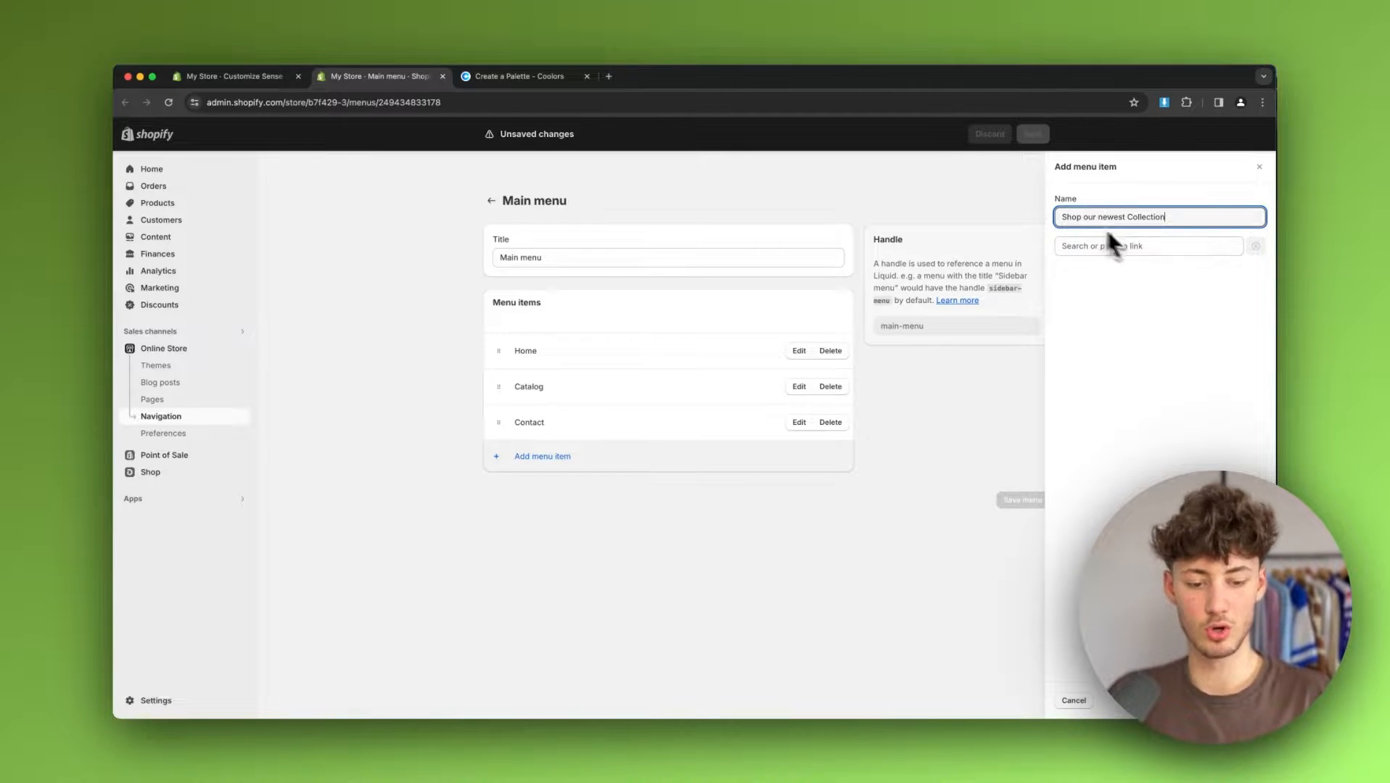
# Step: Link the new menu item to all products, add it to the main menu, and save the menu
pyautogui.click(1115, 245)
pyautogui.click(1121, 320)
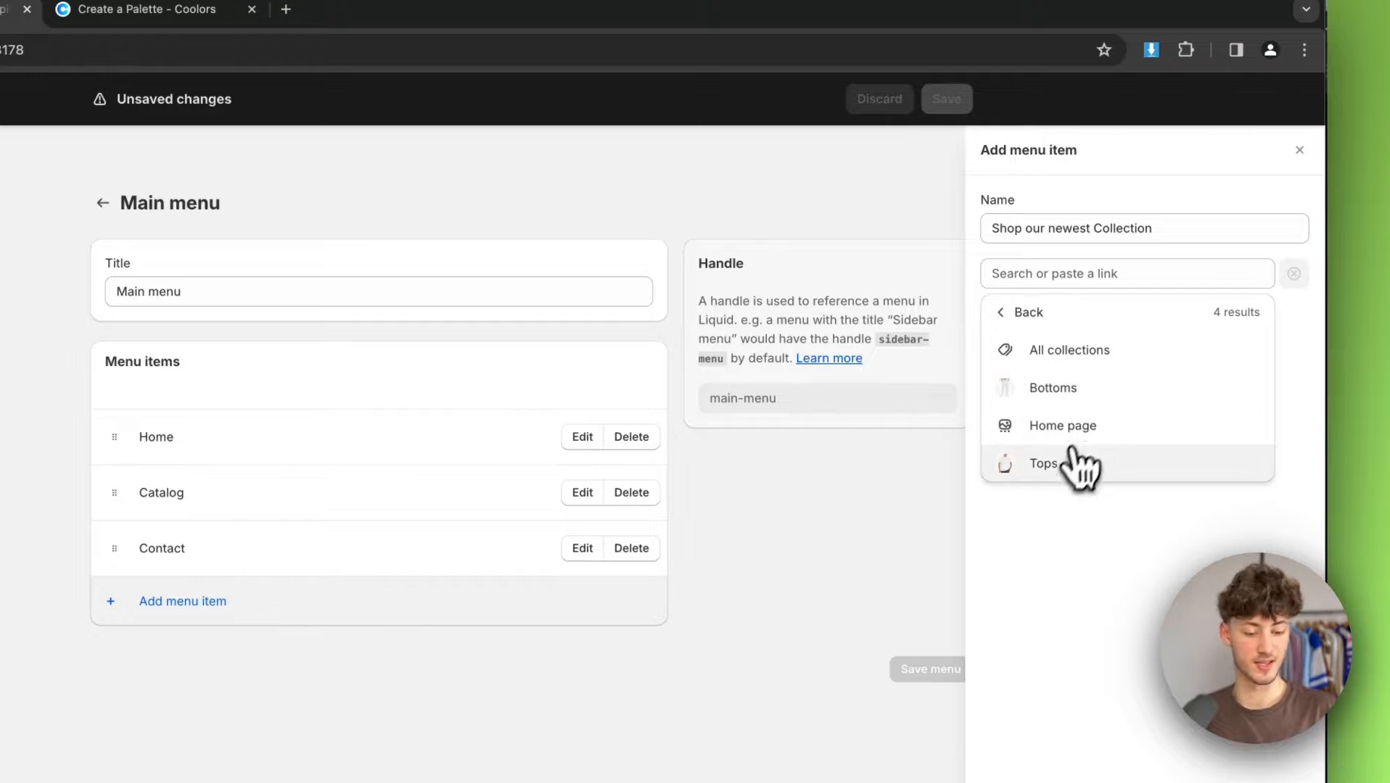
pyautogui.click(1012, 322)
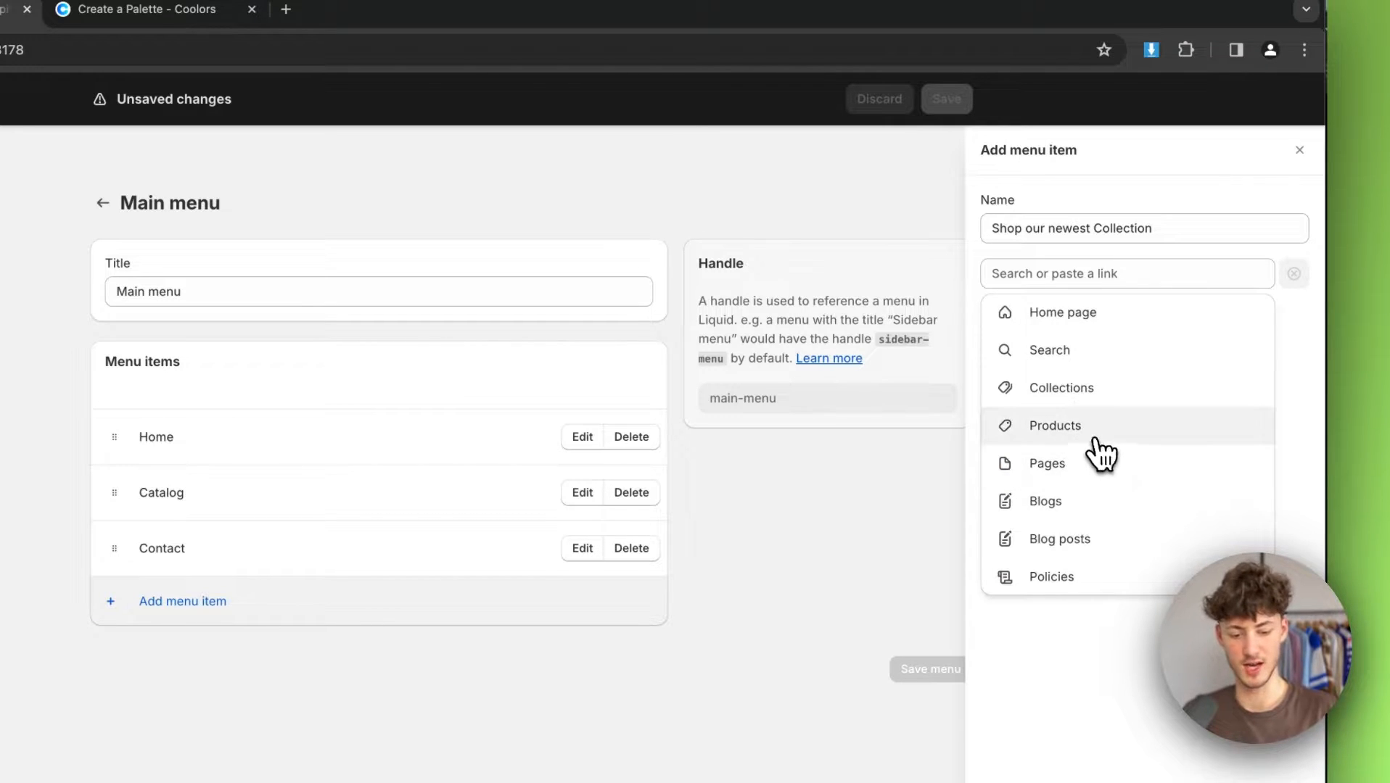
pyautogui.click(1097, 430)
pyautogui.click(1098, 363)
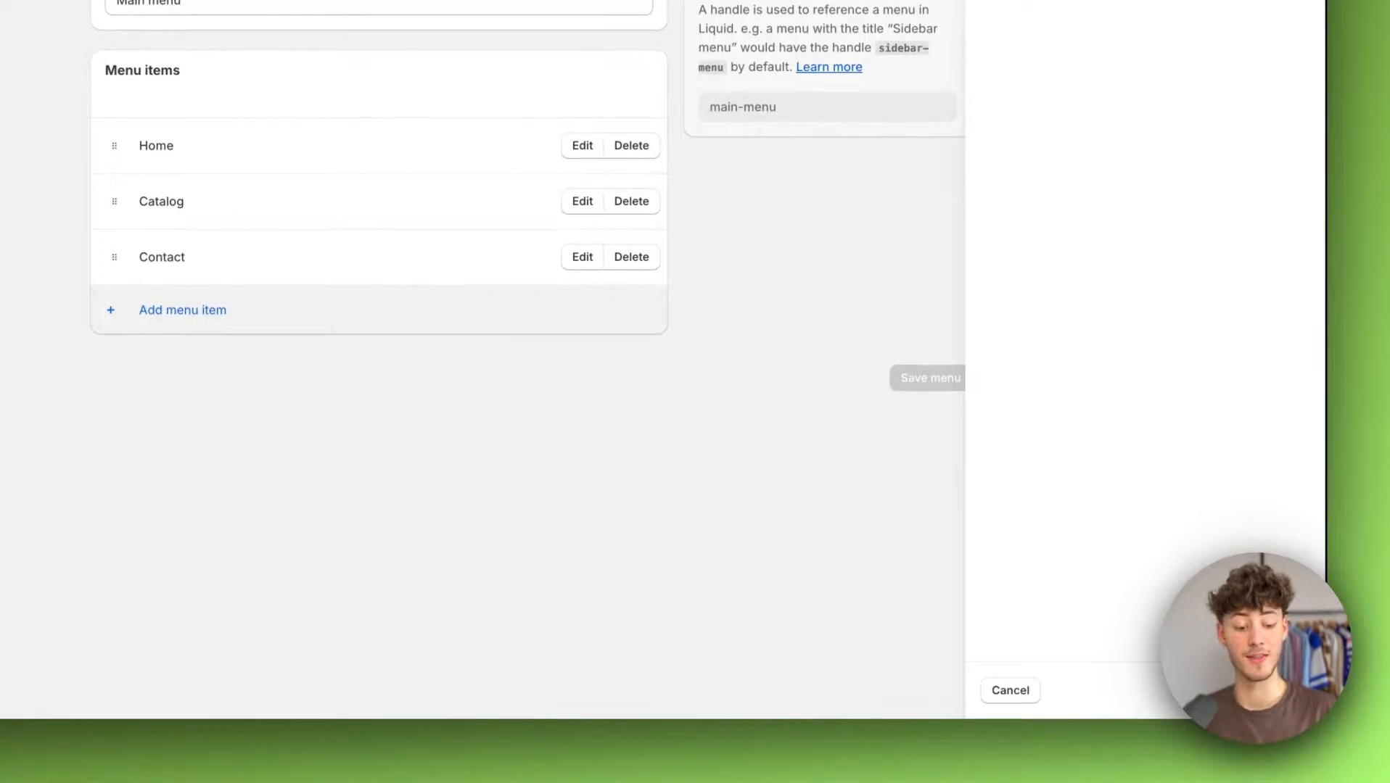
pyautogui.click(1290, 691)
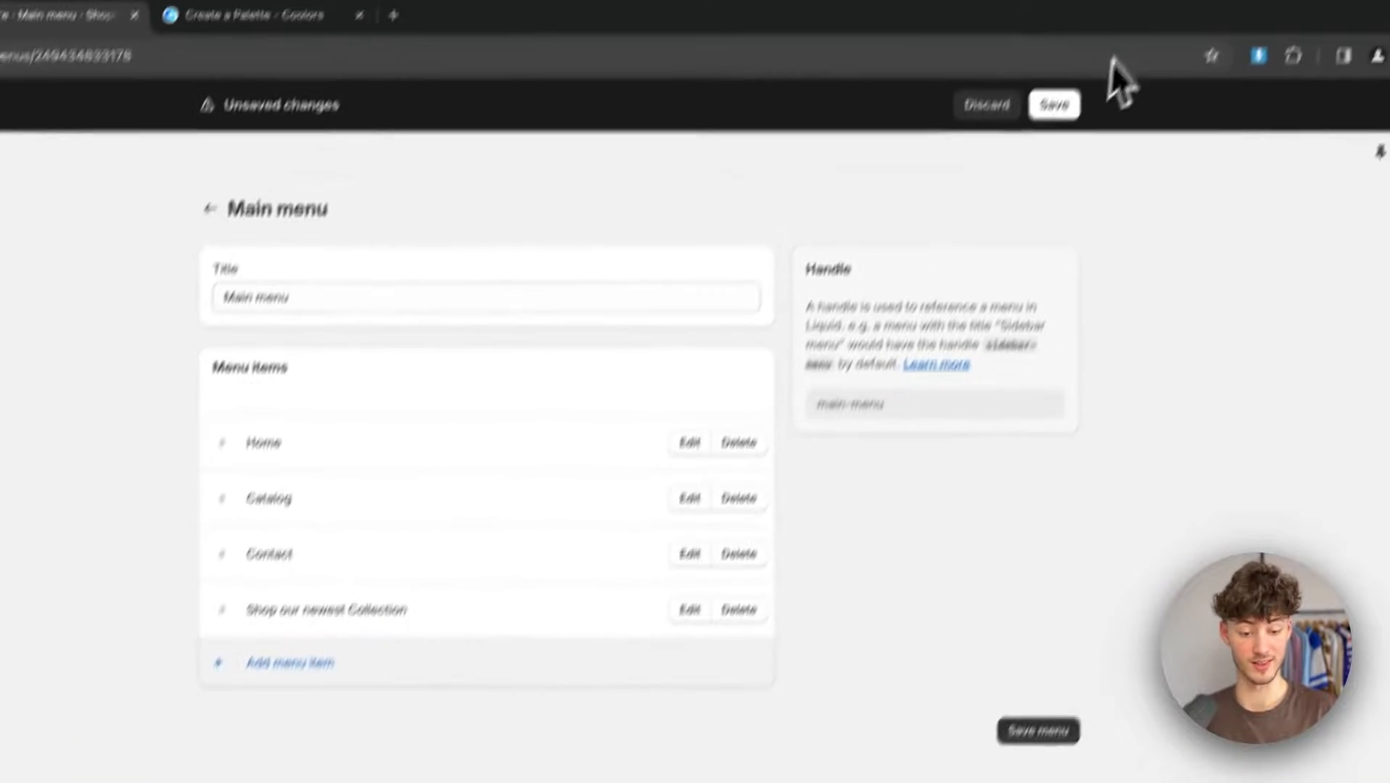
pyautogui.click(1055, 102)
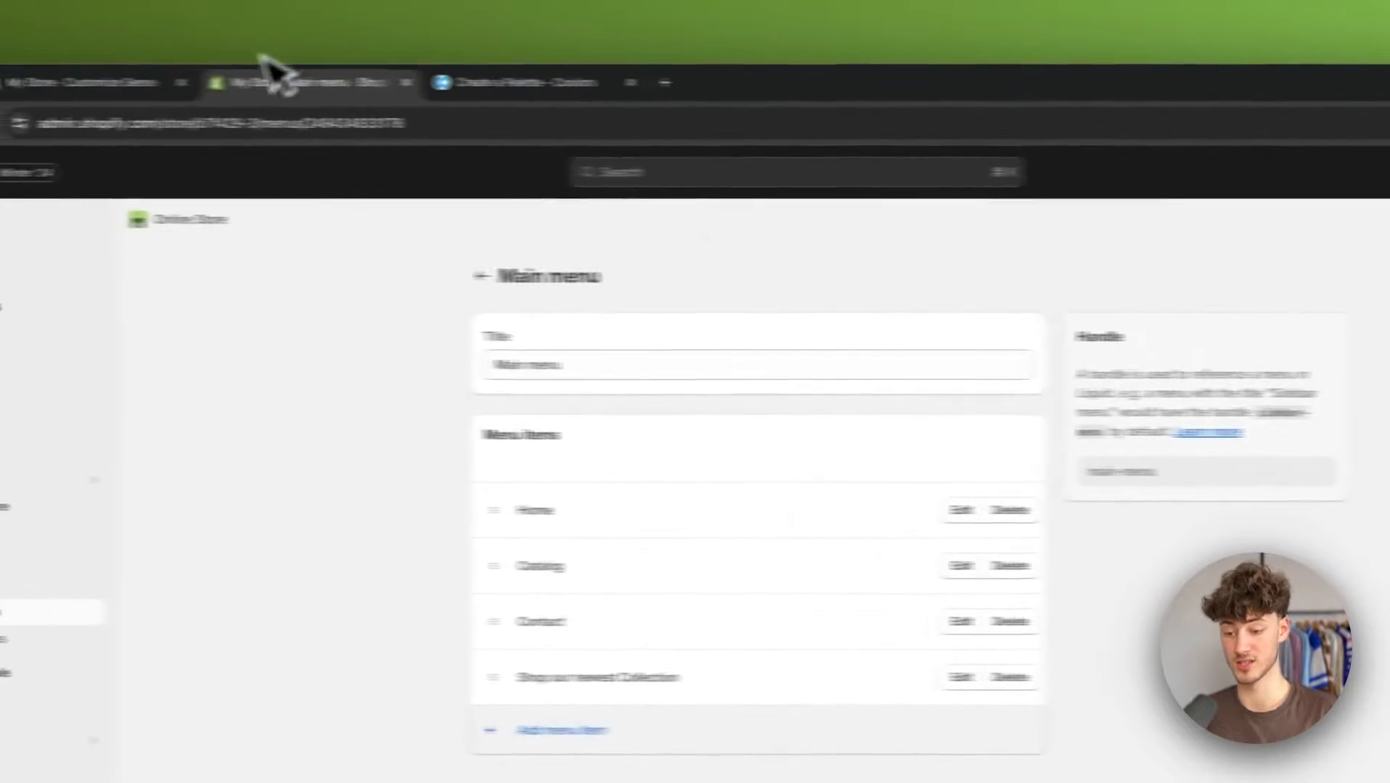
# Step: Switch back to the theme editor, test the "Shop our newest Collection" link in the preview, and reopen the home page's header settings
pyautogui.click(236, 73)
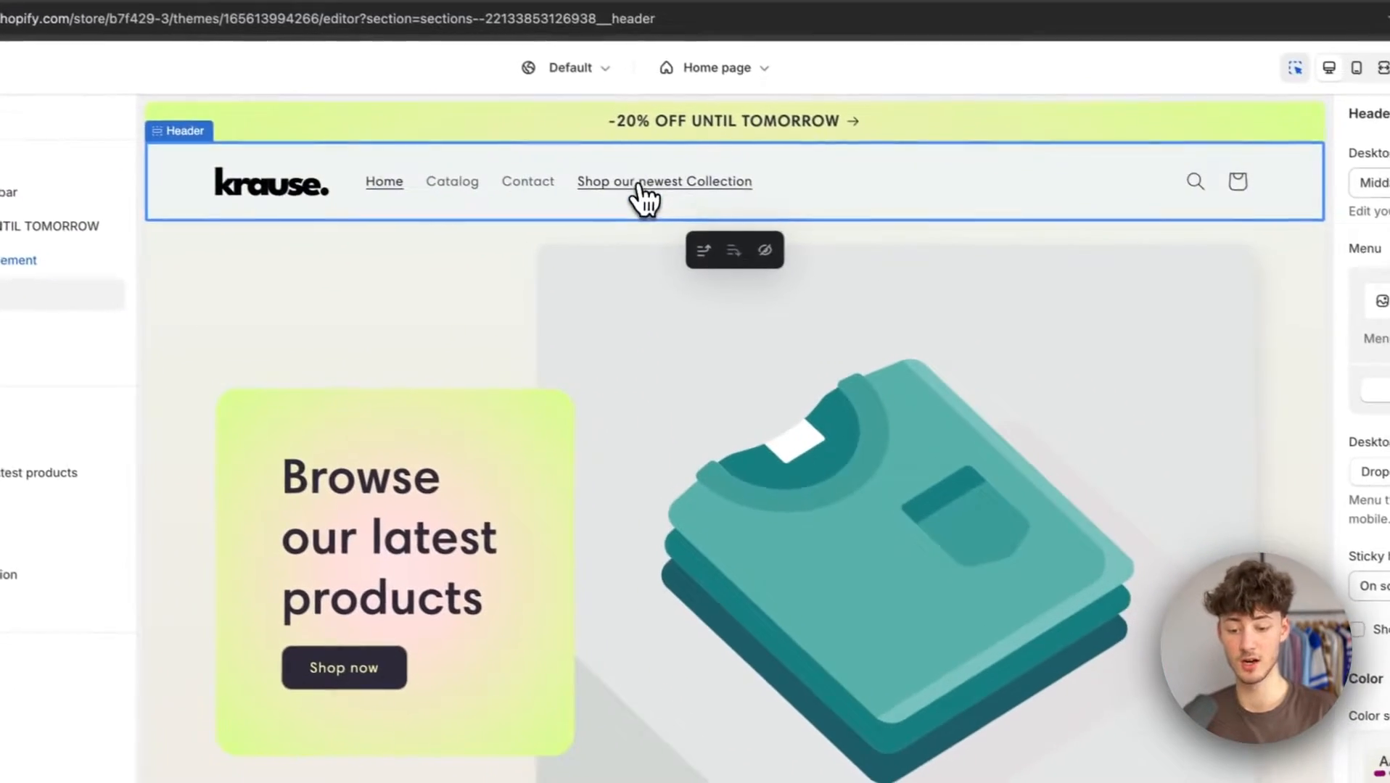
pyautogui.click(638, 186)
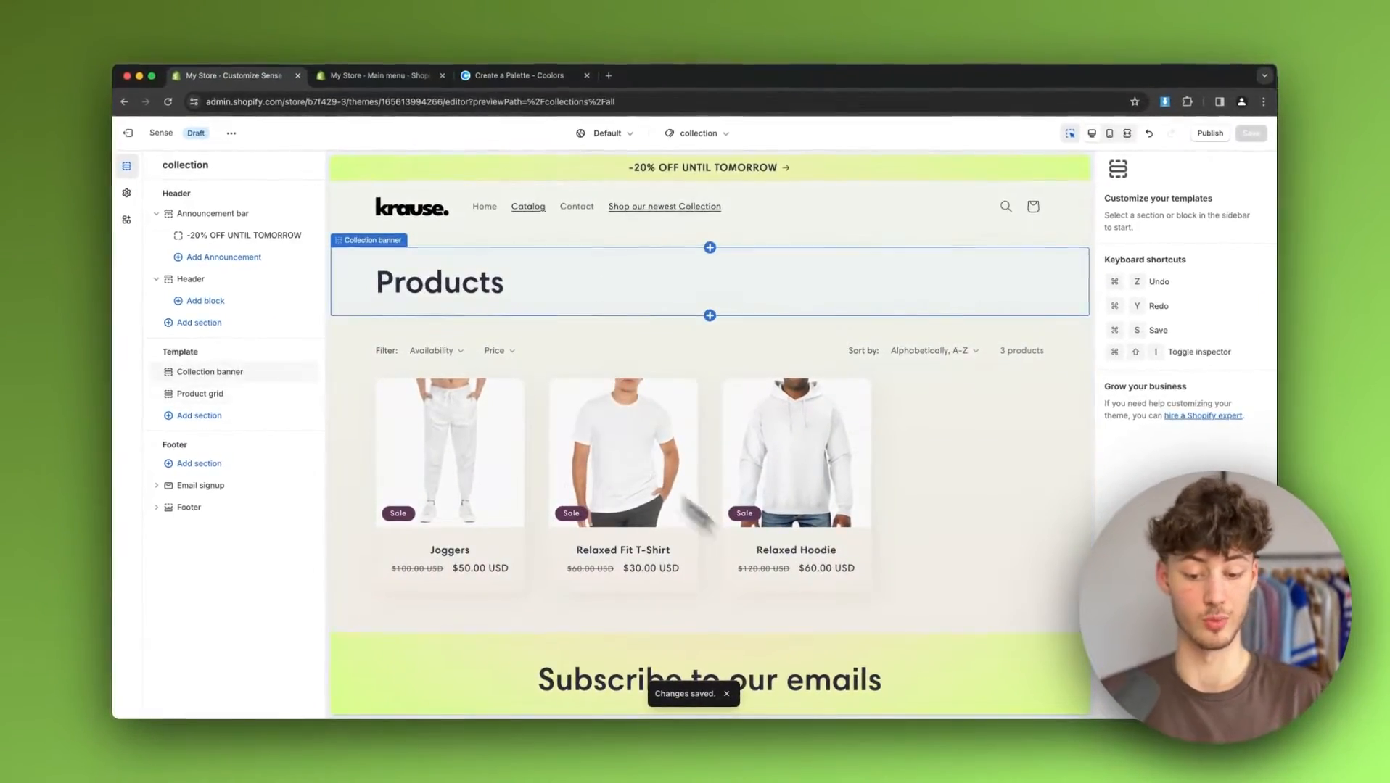
pyautogui.click(422, 210)
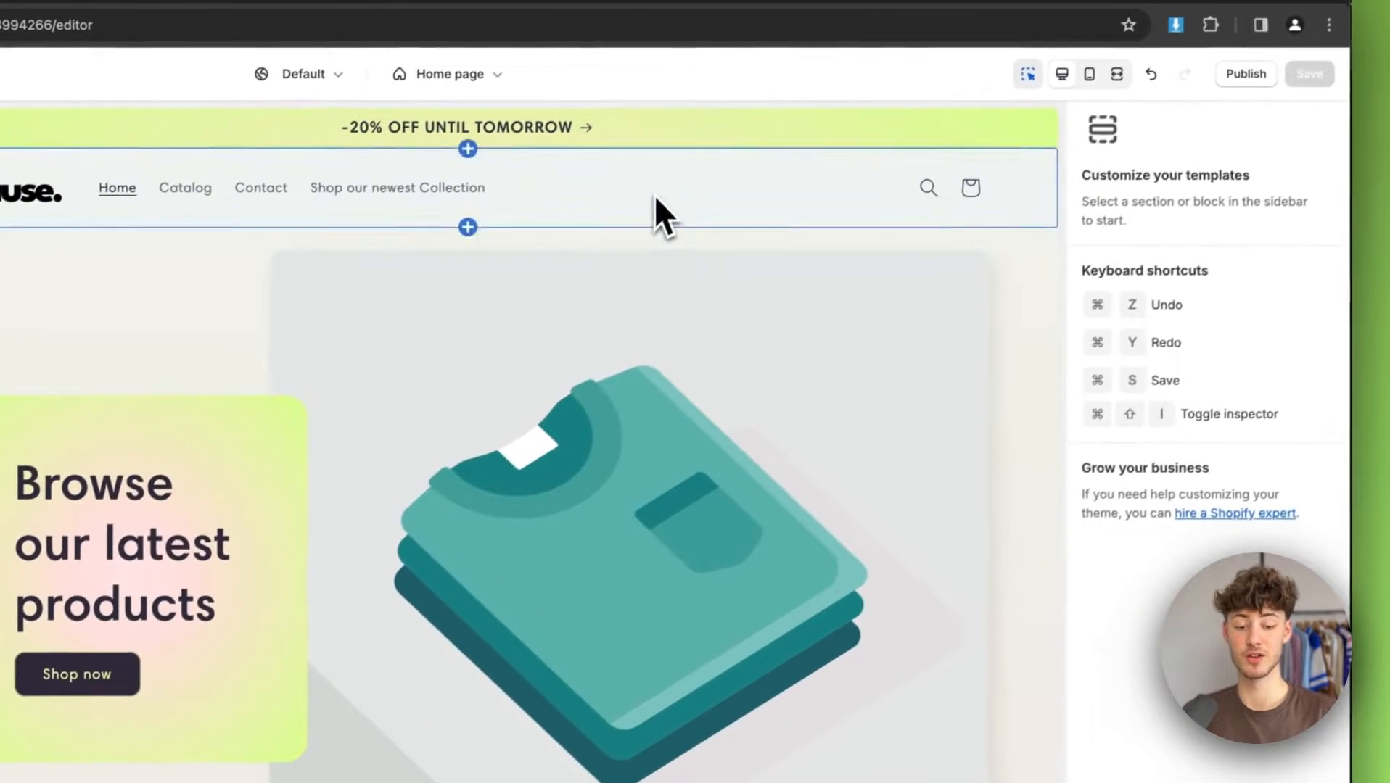
pyautogui.click(726, 156)
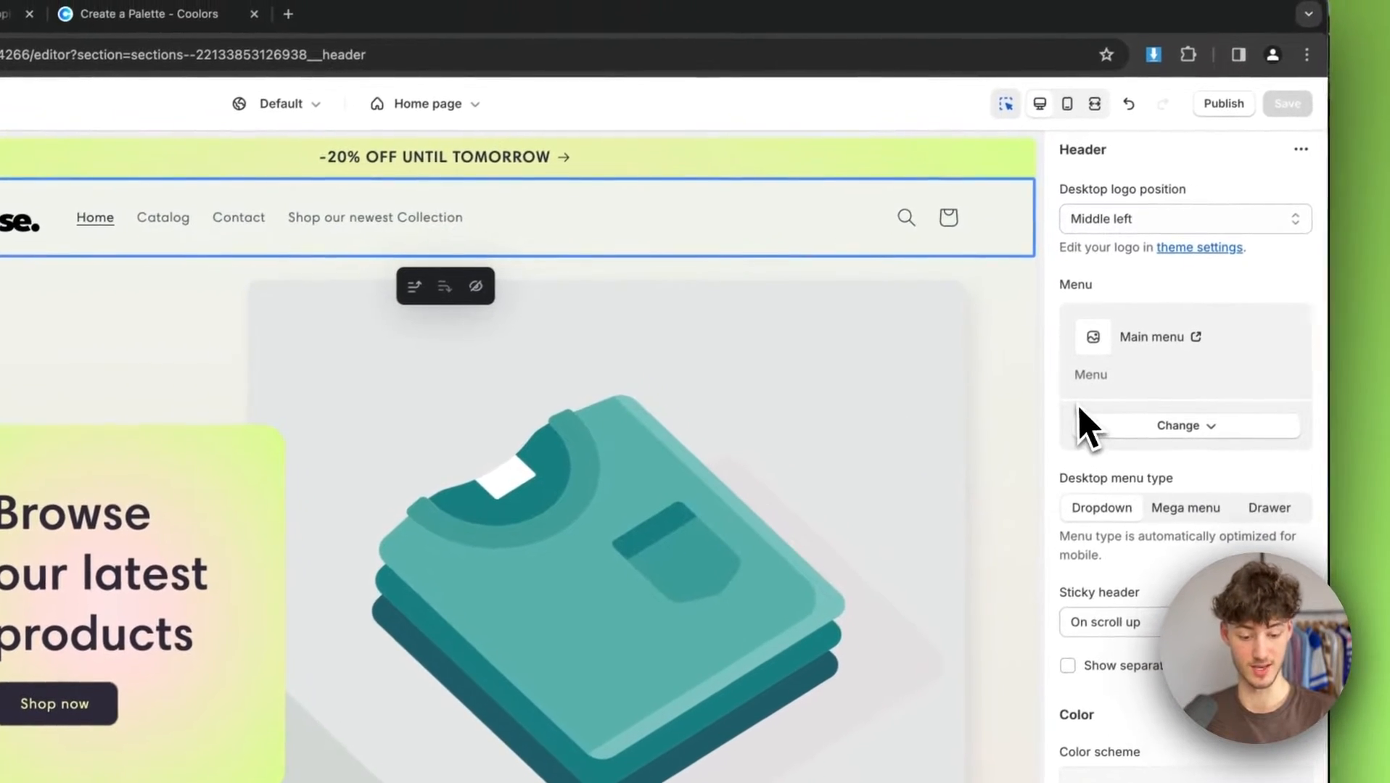
# Step: Try the Mega menu and Drawer desktop menu types for the header, opening and closing the drawer menu in the preview
pyautogui.scroll(-1, 1085, 437)
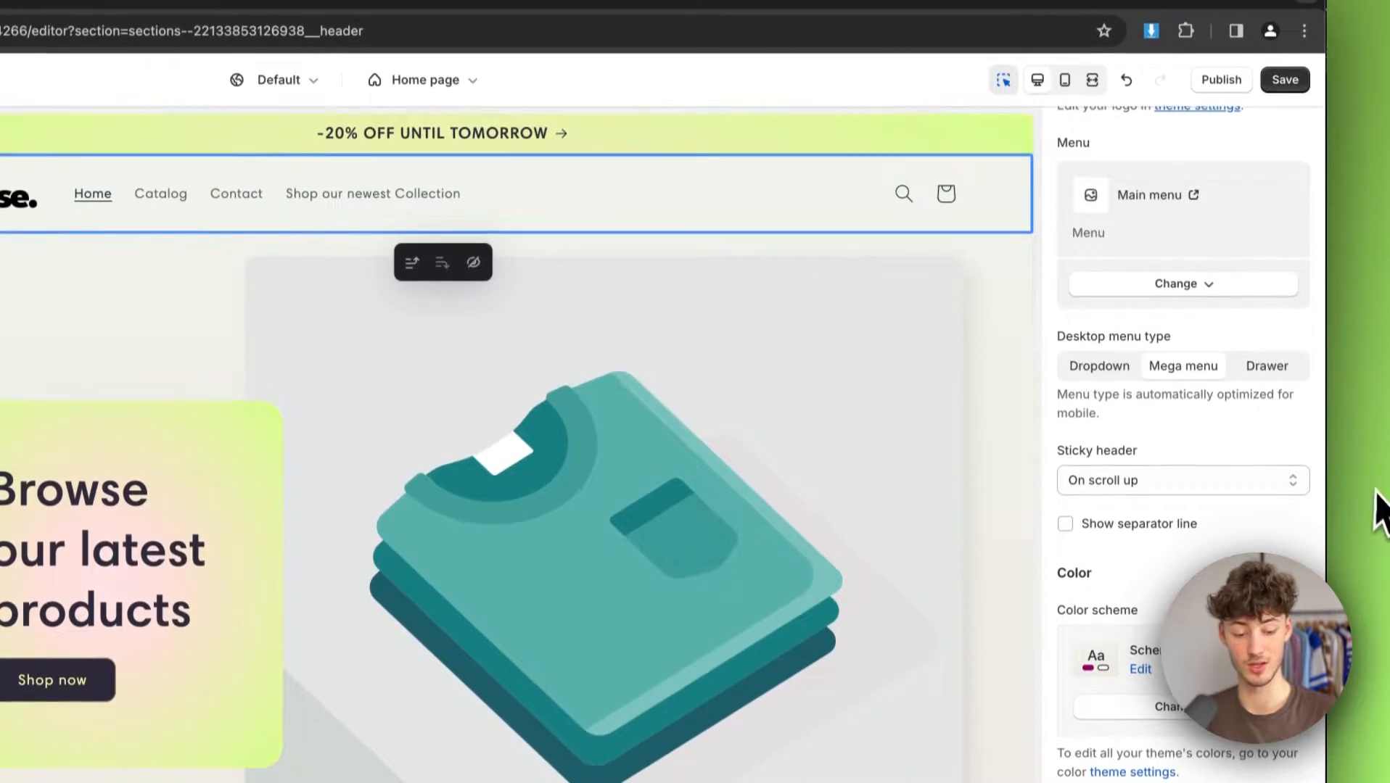
pyautogui.click(1287, 397)
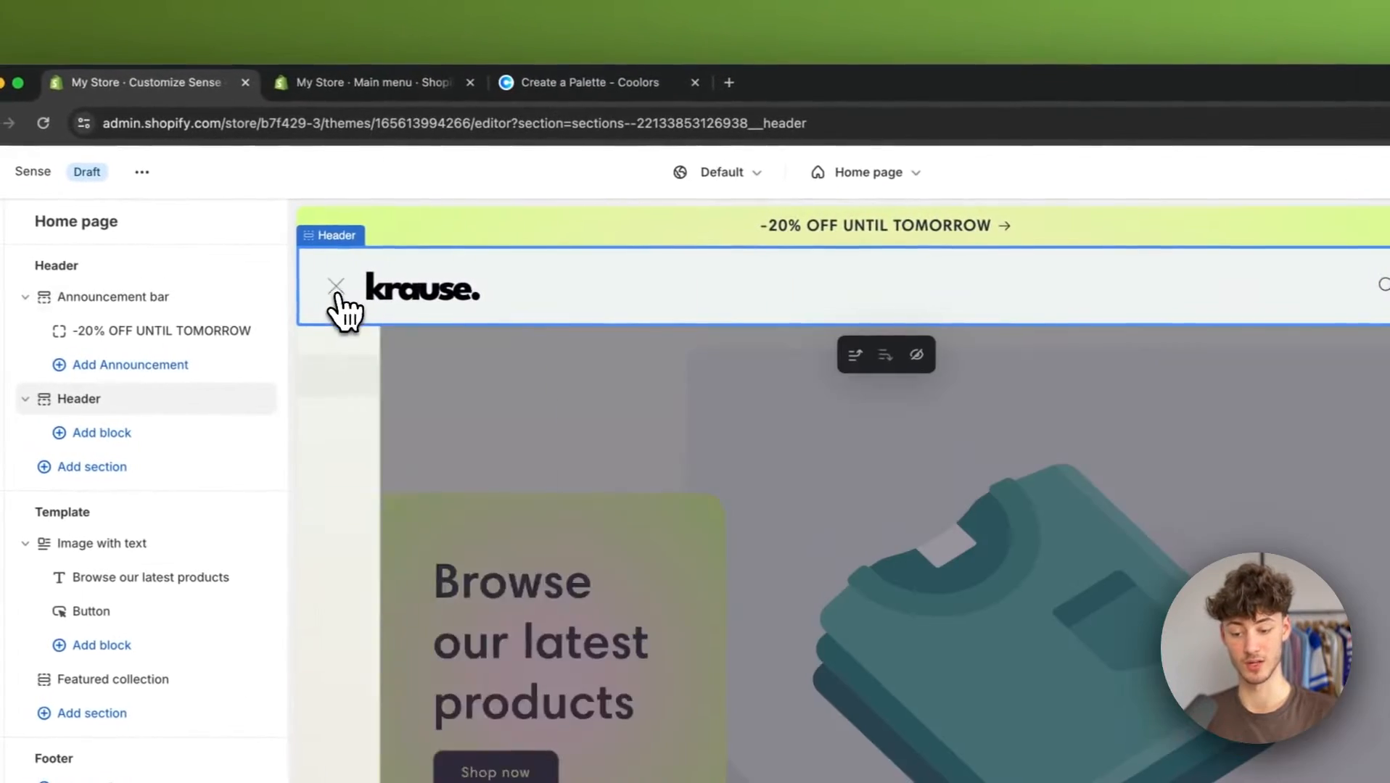
pyautogui.click(346, 309)
pyautogui.click(344, 296)
pyautogui.click(1125, 399)
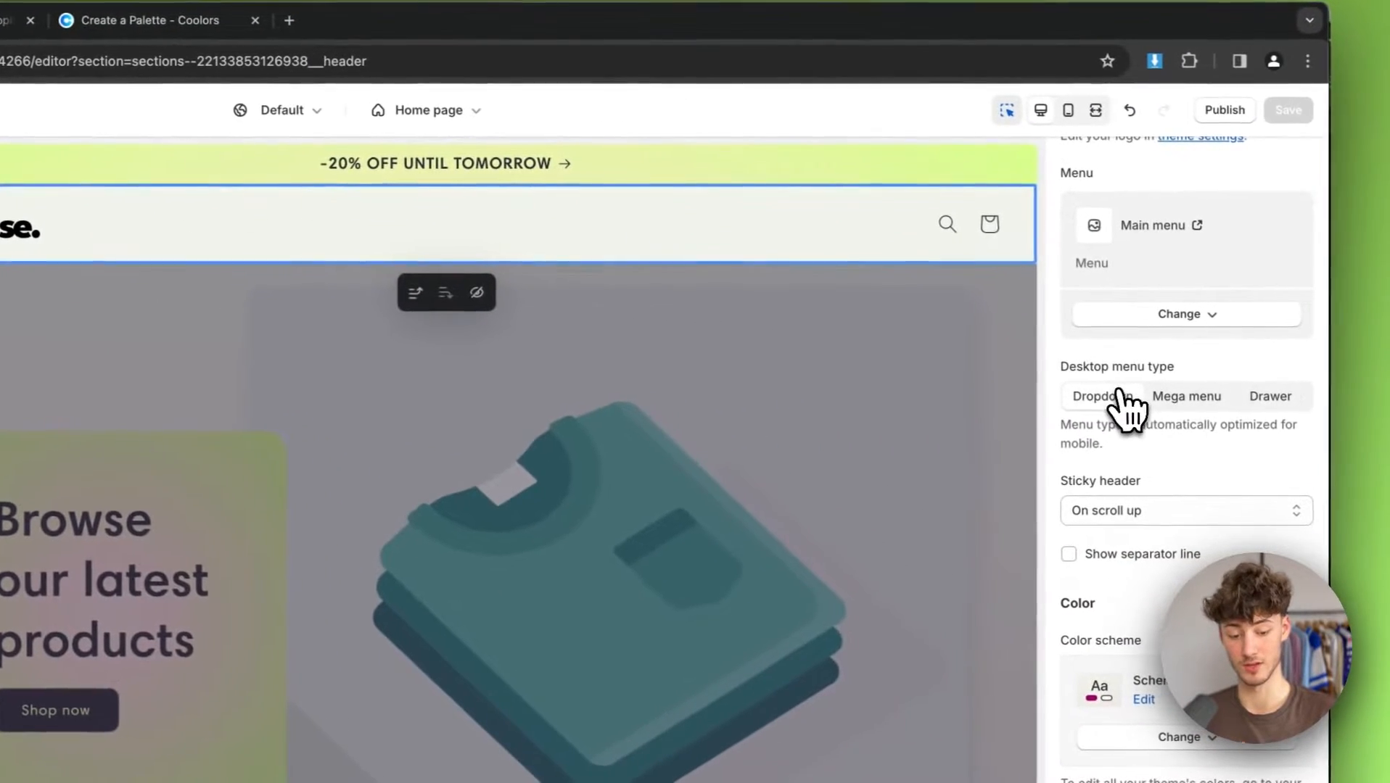
pyautogui.click(1189, 406)
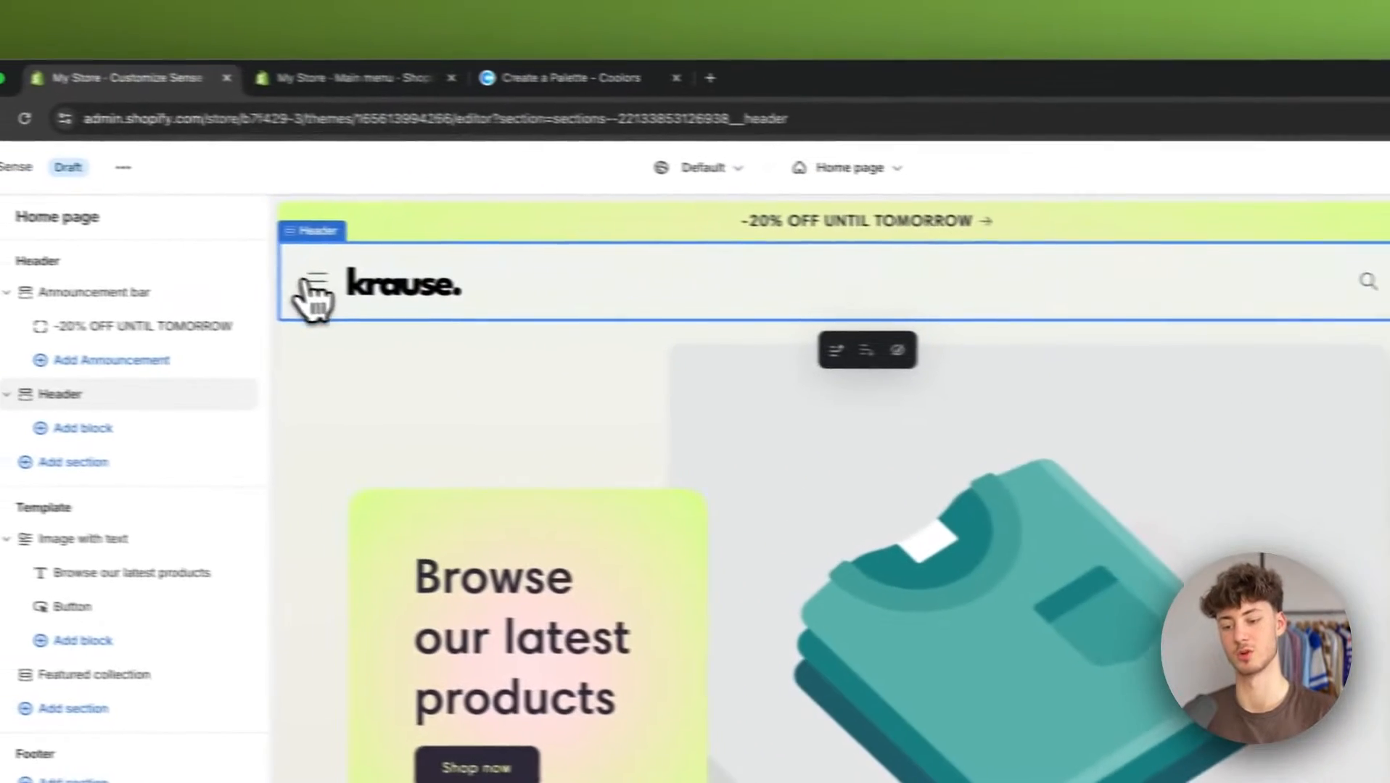
pyautogui.click(311, 295)
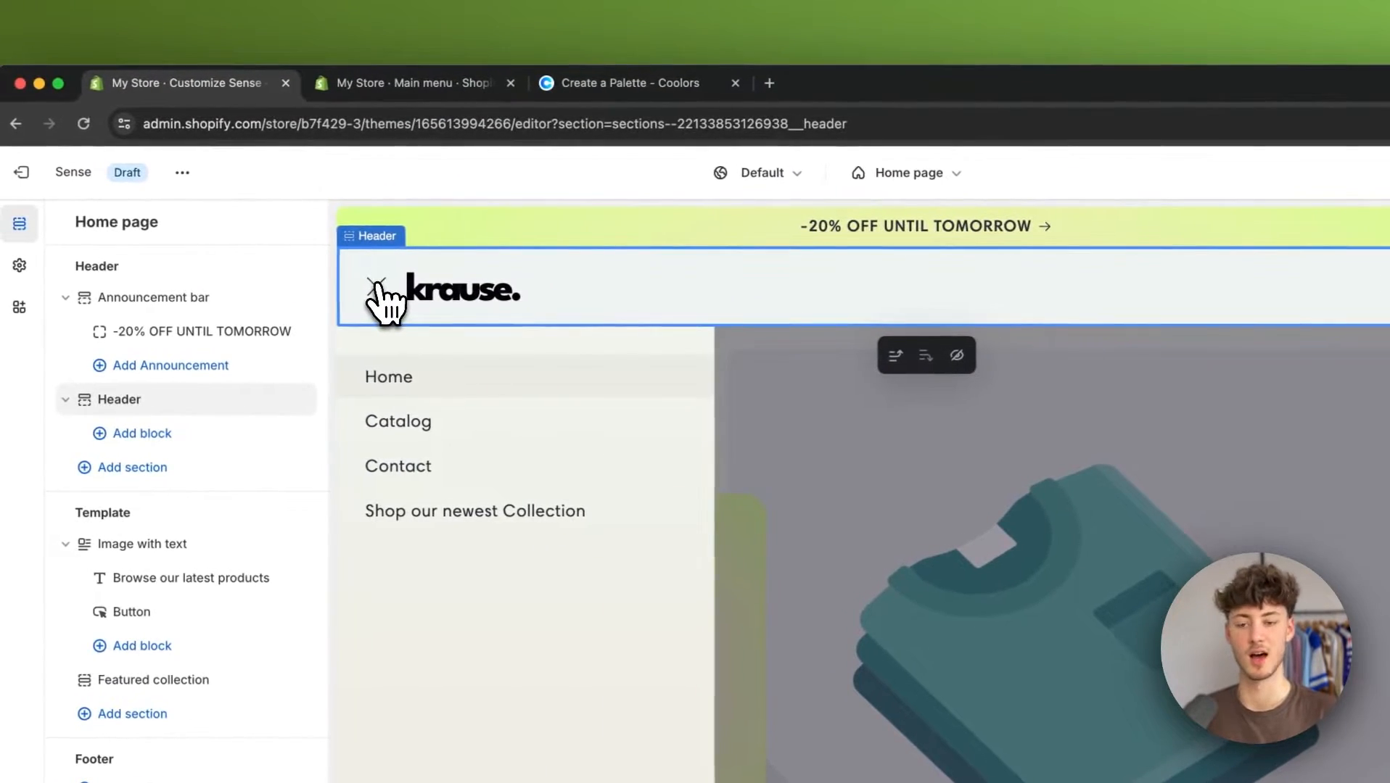
pyautogui.click(377, 283)
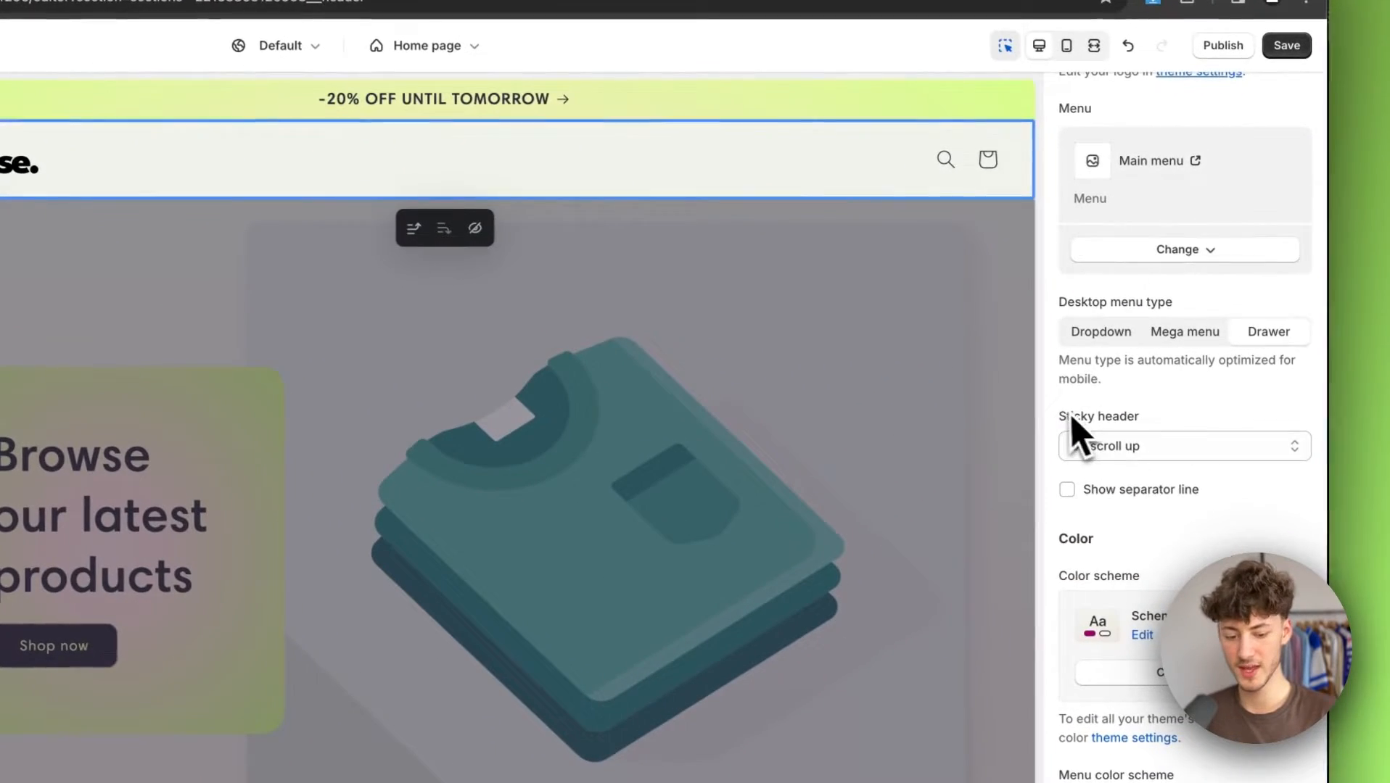
# Step: Set the header's desktop menu type back to Dropdown
pyautogui.moveTo(1066, 417); pyautogui.dragTo(1153, 418)
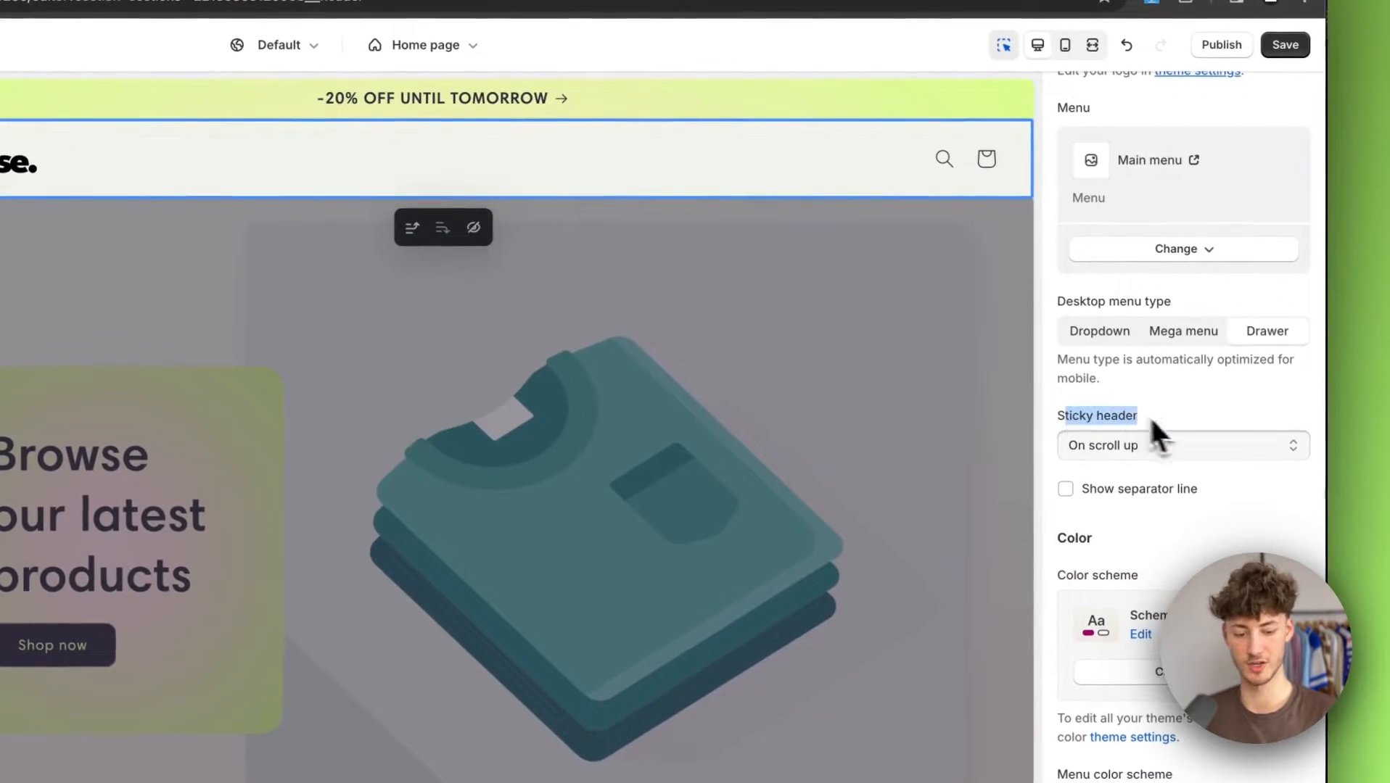
pyautogui.click(765, 393)
pyautogui.click(764, 394)
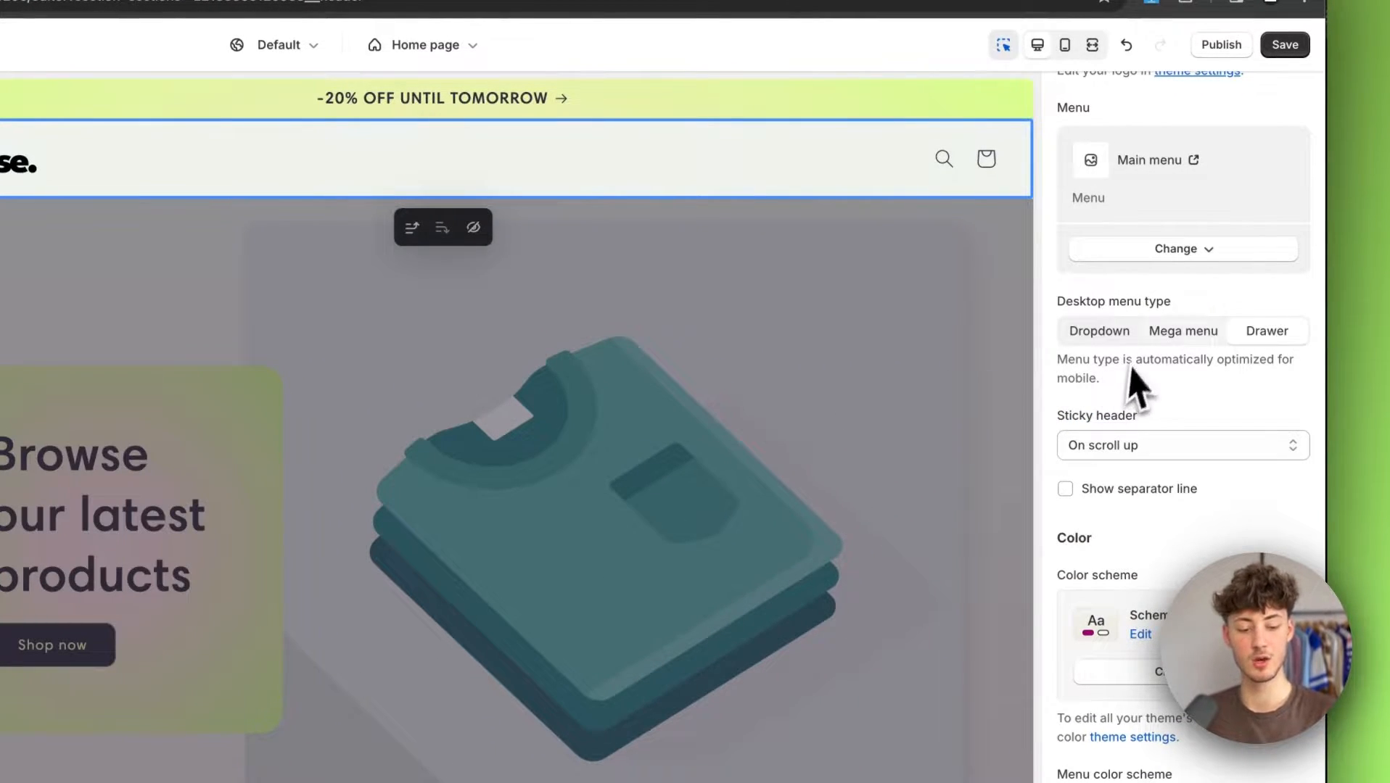
pyautogui.click(1118, 335)
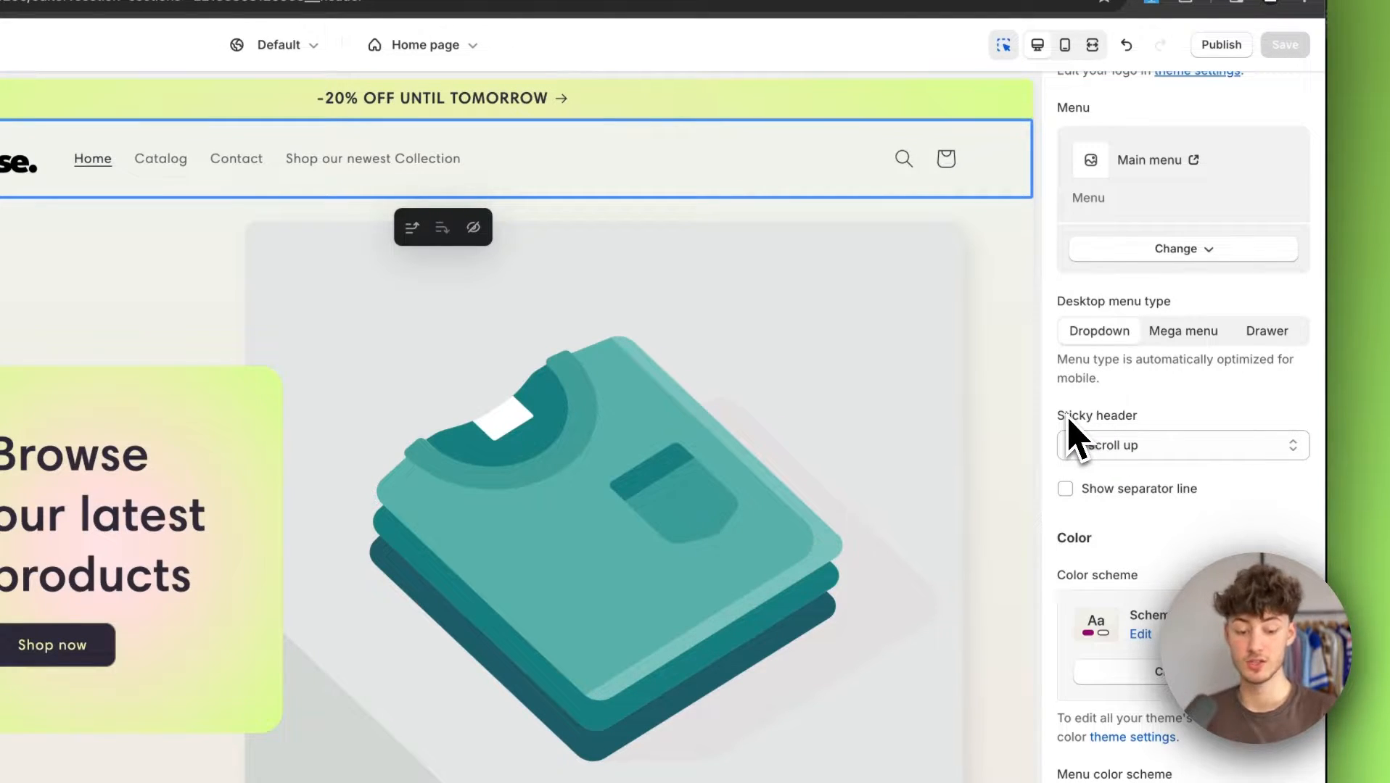
# Step: Check the sticky header options and how the On scroll up behavior works in the home page preview
pyautogui.press('Escape')
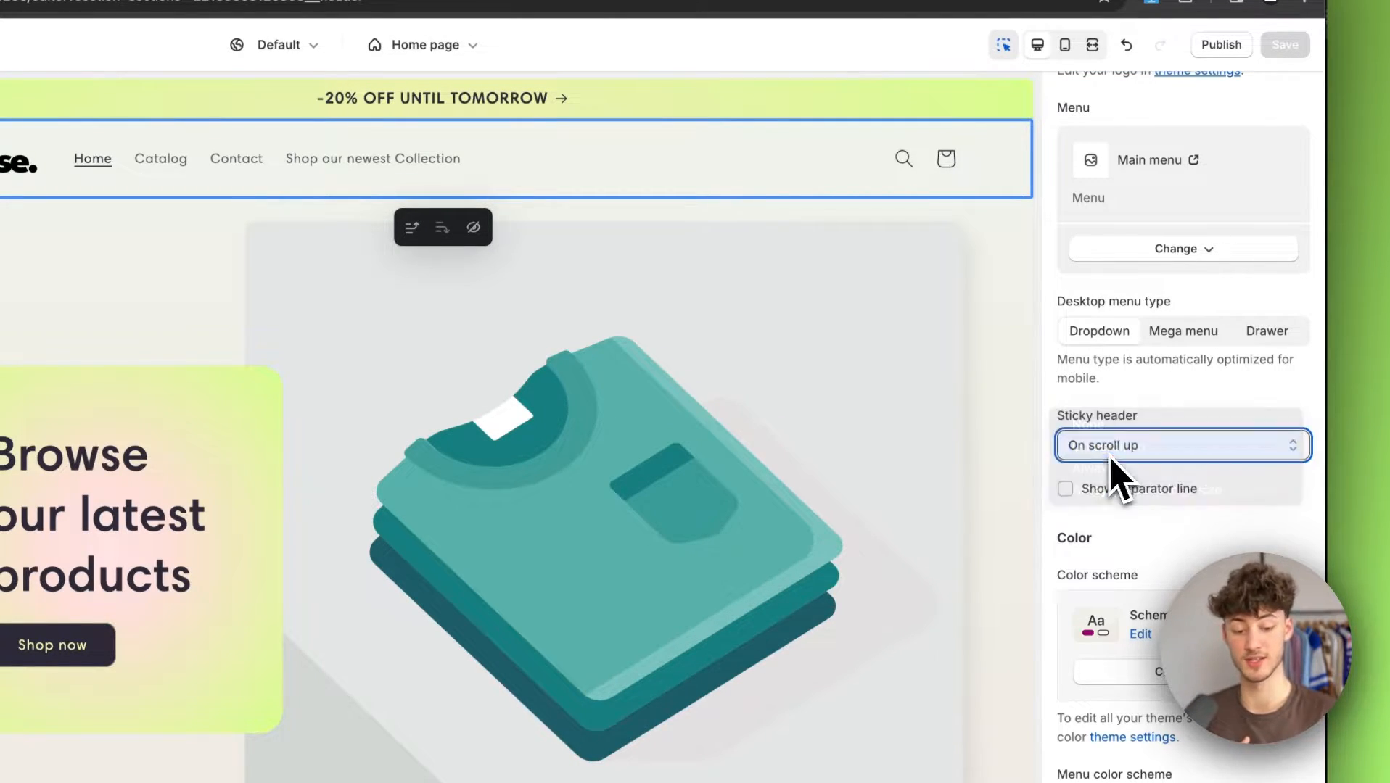
pyautogui.scroll(-10, 607, 496)
pyautogui.scroll(1, 608, 503)
pyautogui.scroll(-2, 608, 496)
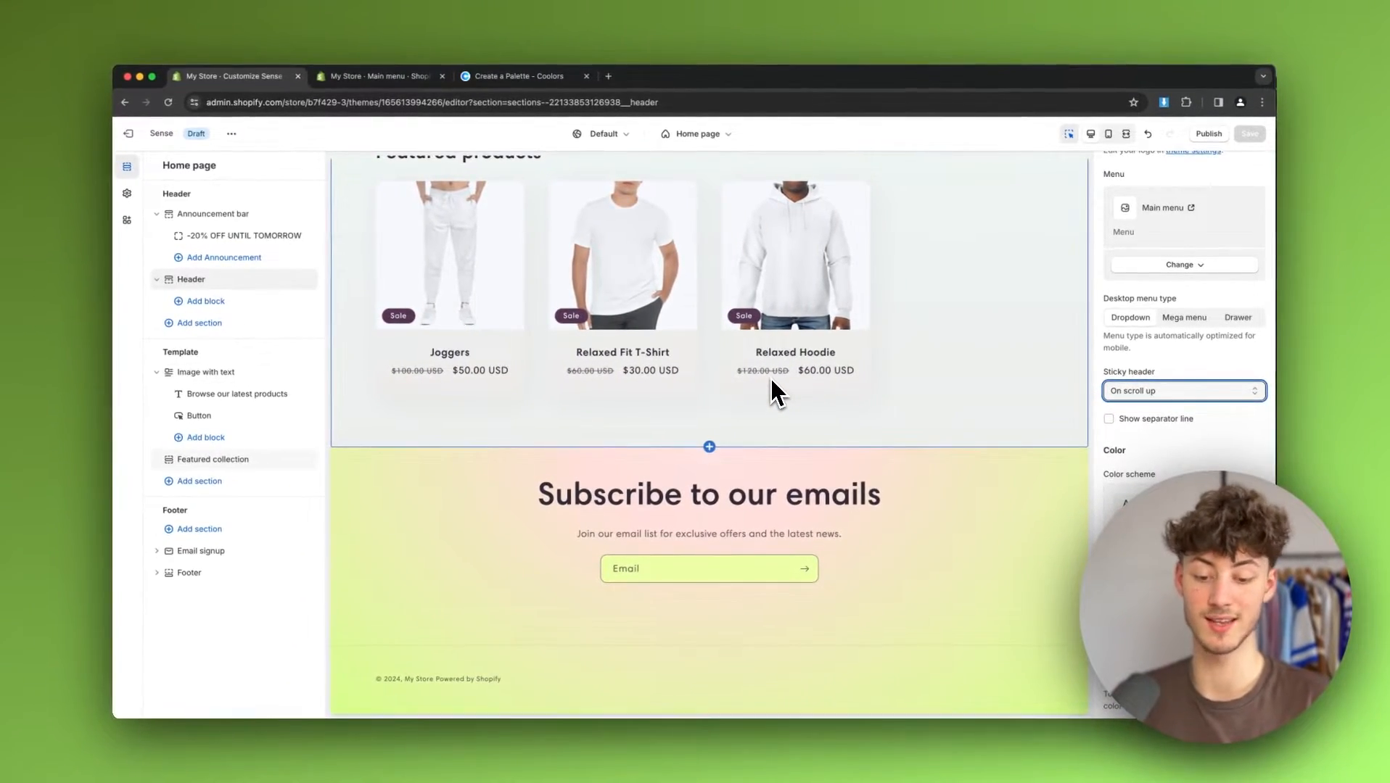
pyautogui.scroll(2, 771, 378)
pyautogui.scroll(1, 771, 378)
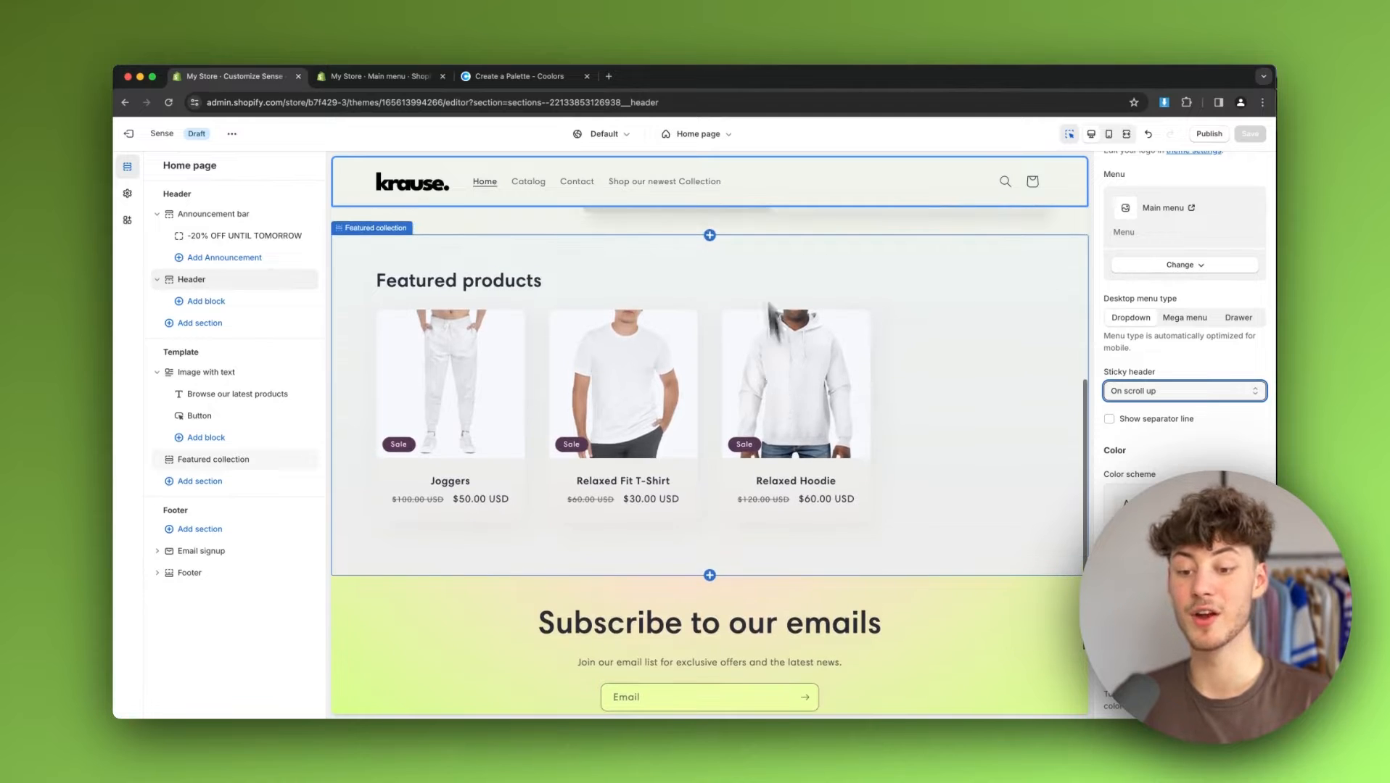
pyautogui.scroll(3, 776, 216)
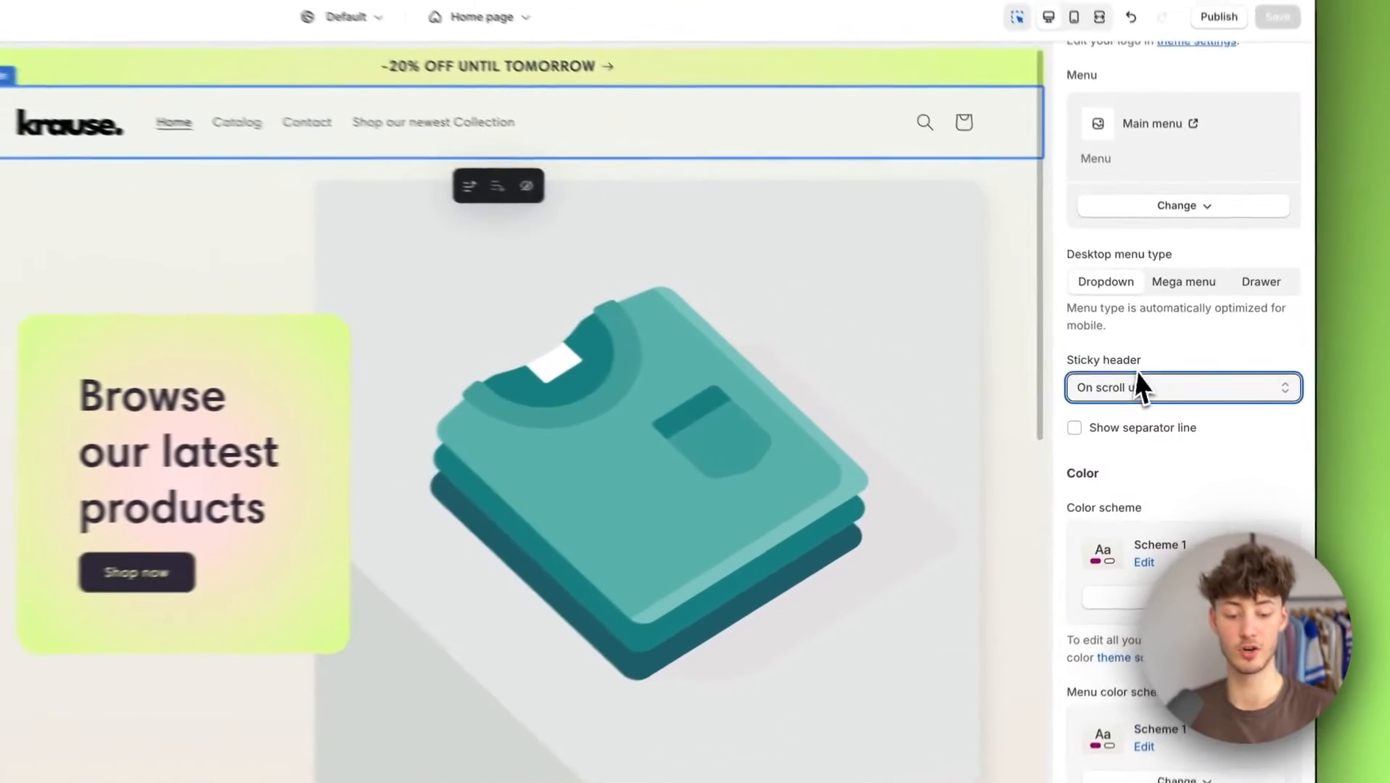
# Step: Try the Always option for the sticky header and check it in the page preview
pyautogui.click(1134, 397)
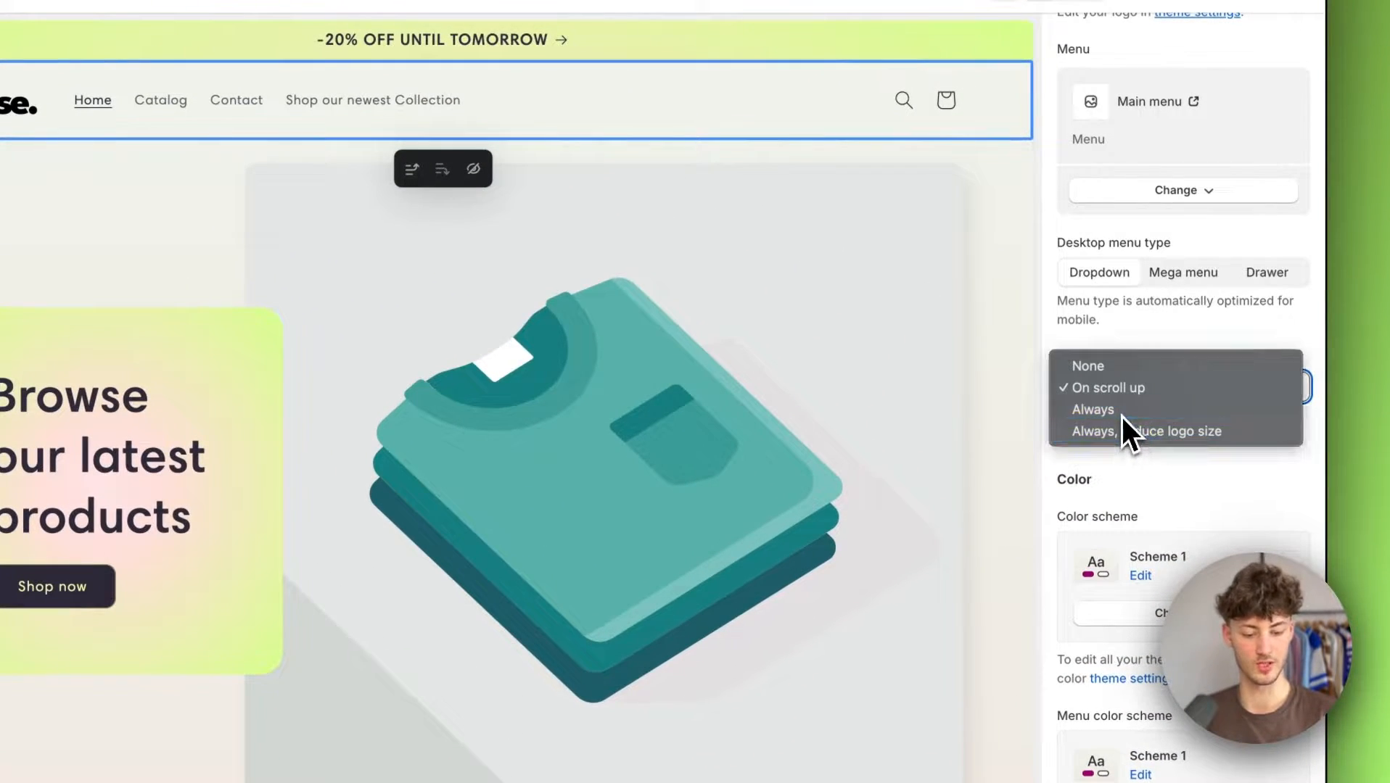
pyautogui.click(1126, 411)
pyautogui.scroll(-5, 689, 417)
pyautogui.scroll(-2, 694, 426)
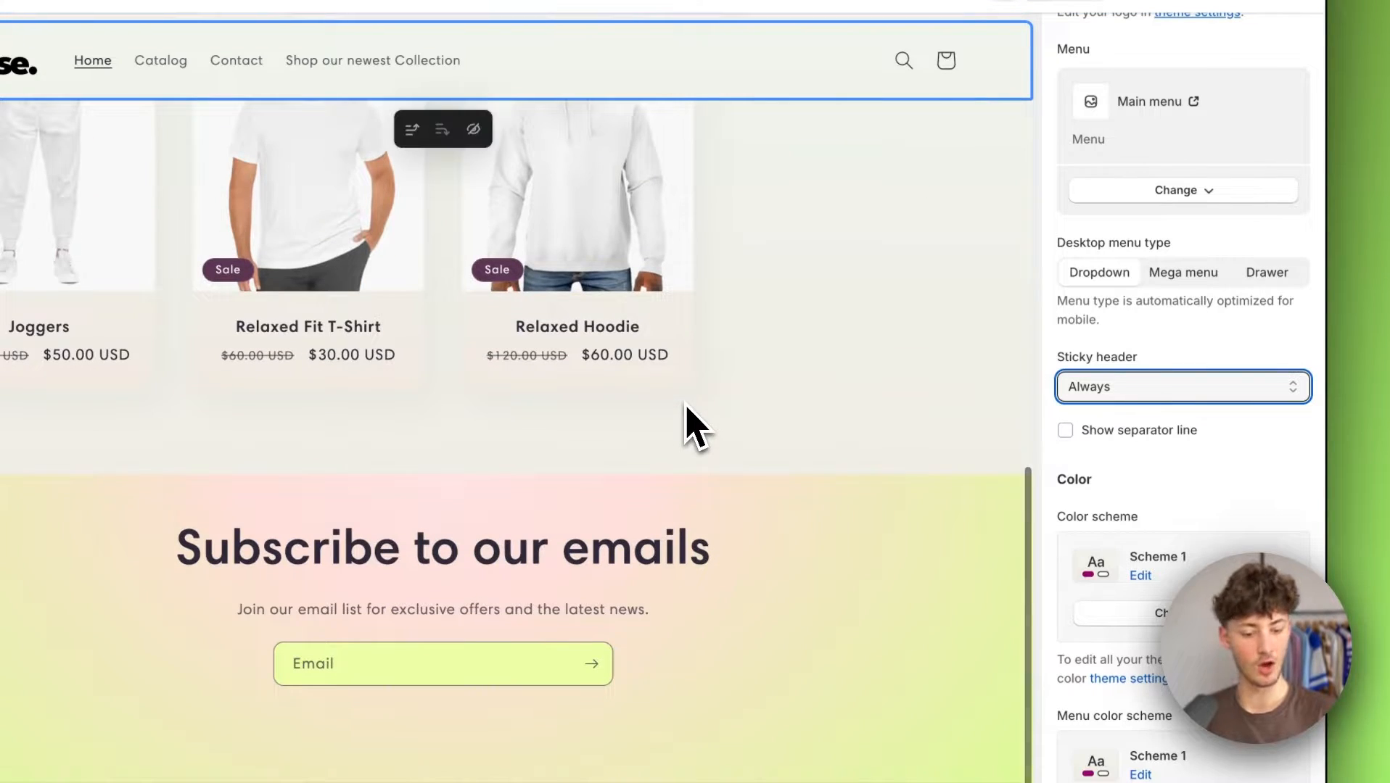
# Step: Try the sticky header option "Always, reduce logo size" and check how the logo behaves in the preview
pyautogui.click(1255, 389)
pyautogui.click(1233, 410)
pyautogui.scroll(7, 685, 207)
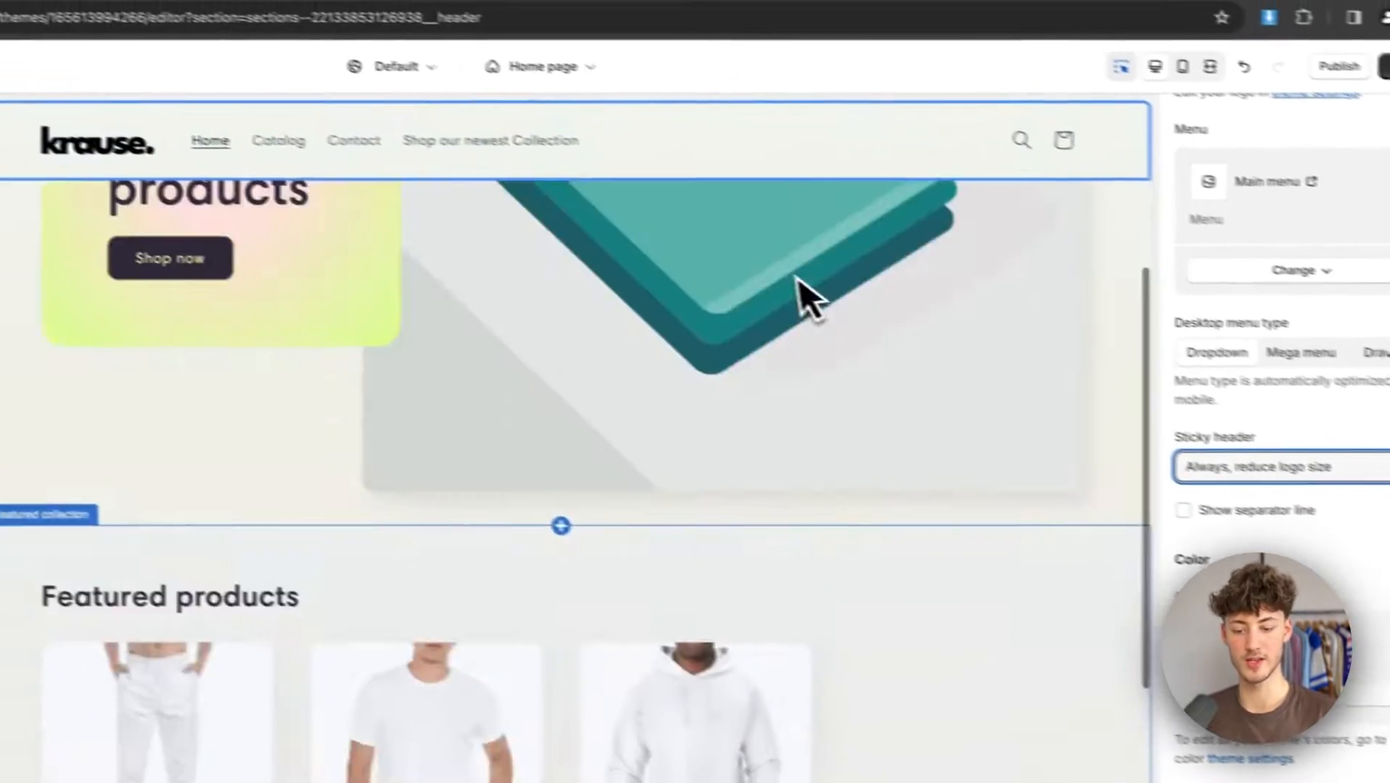
pyautogui.scroll(3, 801, 287)
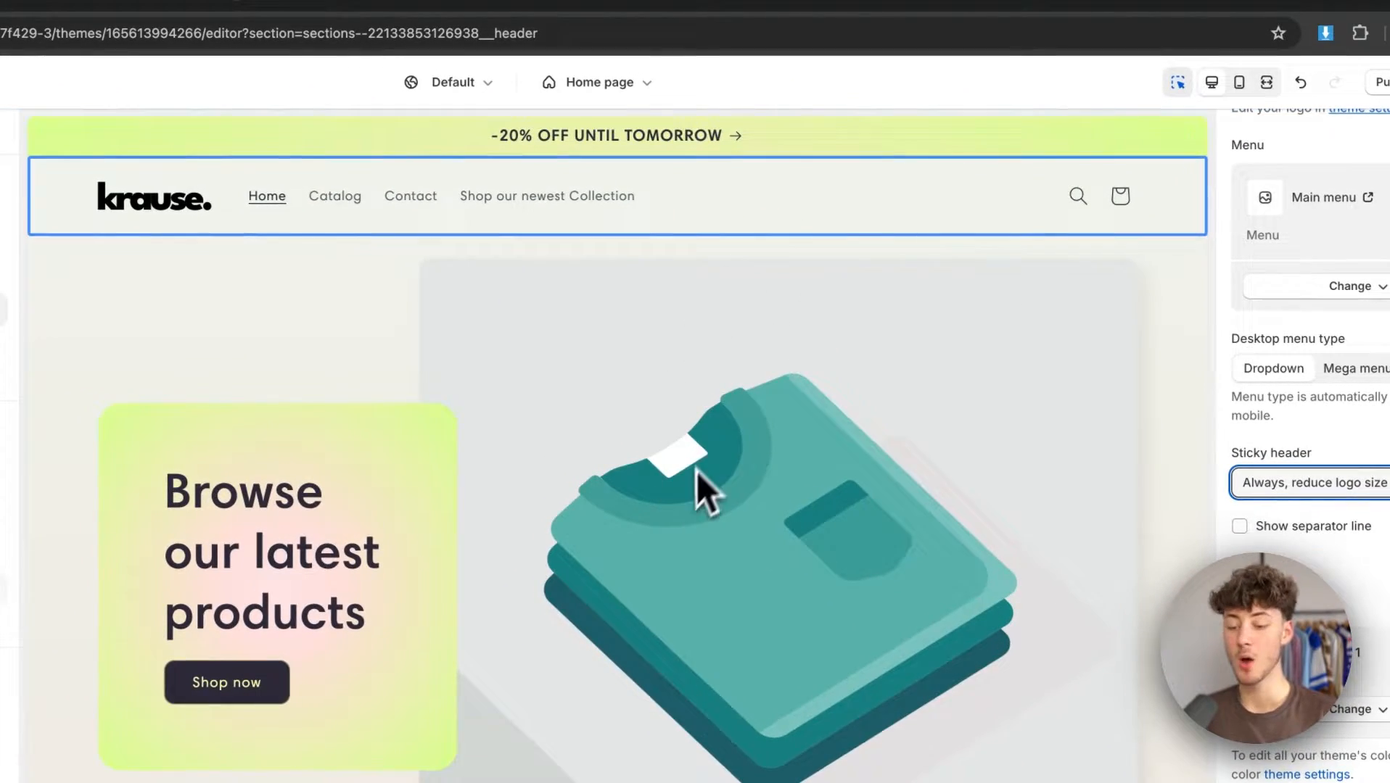
pyautogui.scroll(-6, 698, 477)
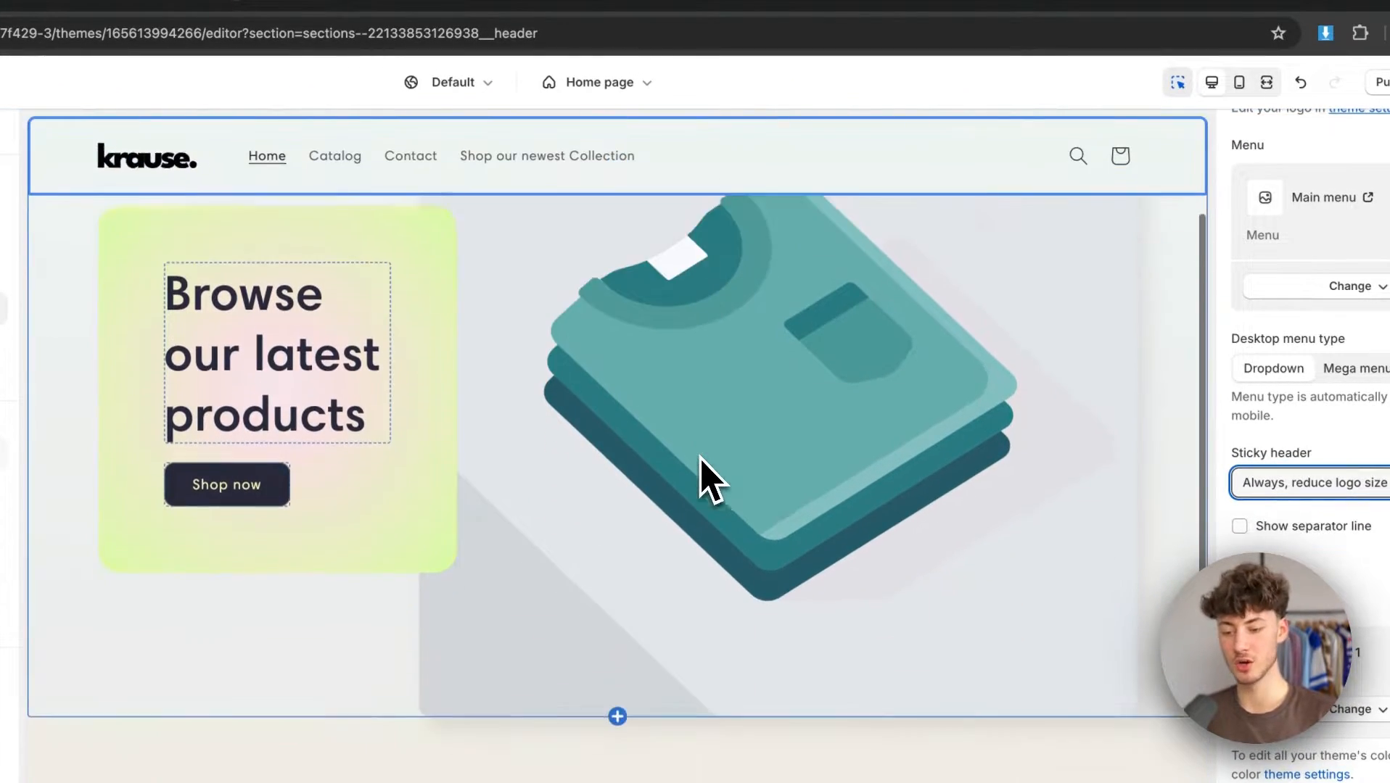
pyautogui.scroll(6, 700, 456)
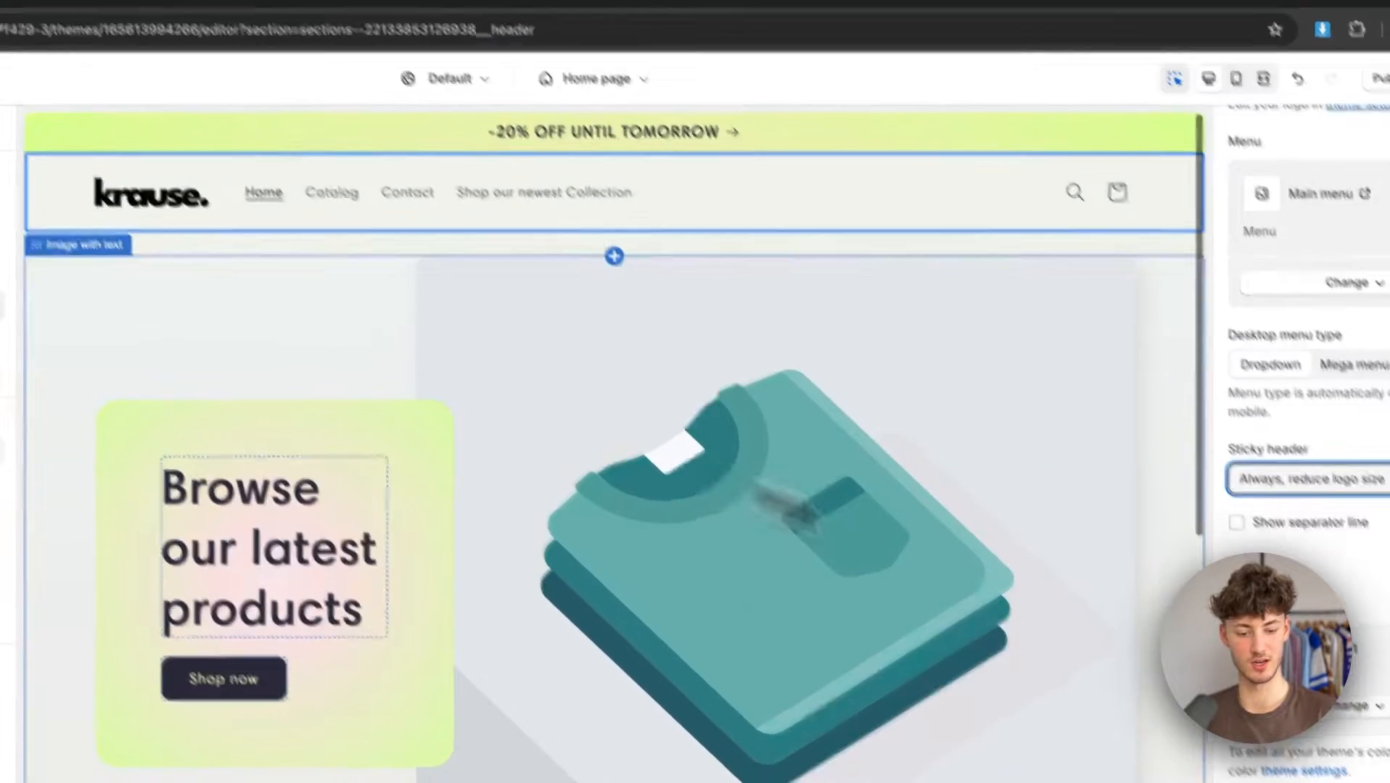
# Step: Set the sticky header back to On scroll up
pyautogui.click(1313, 483)
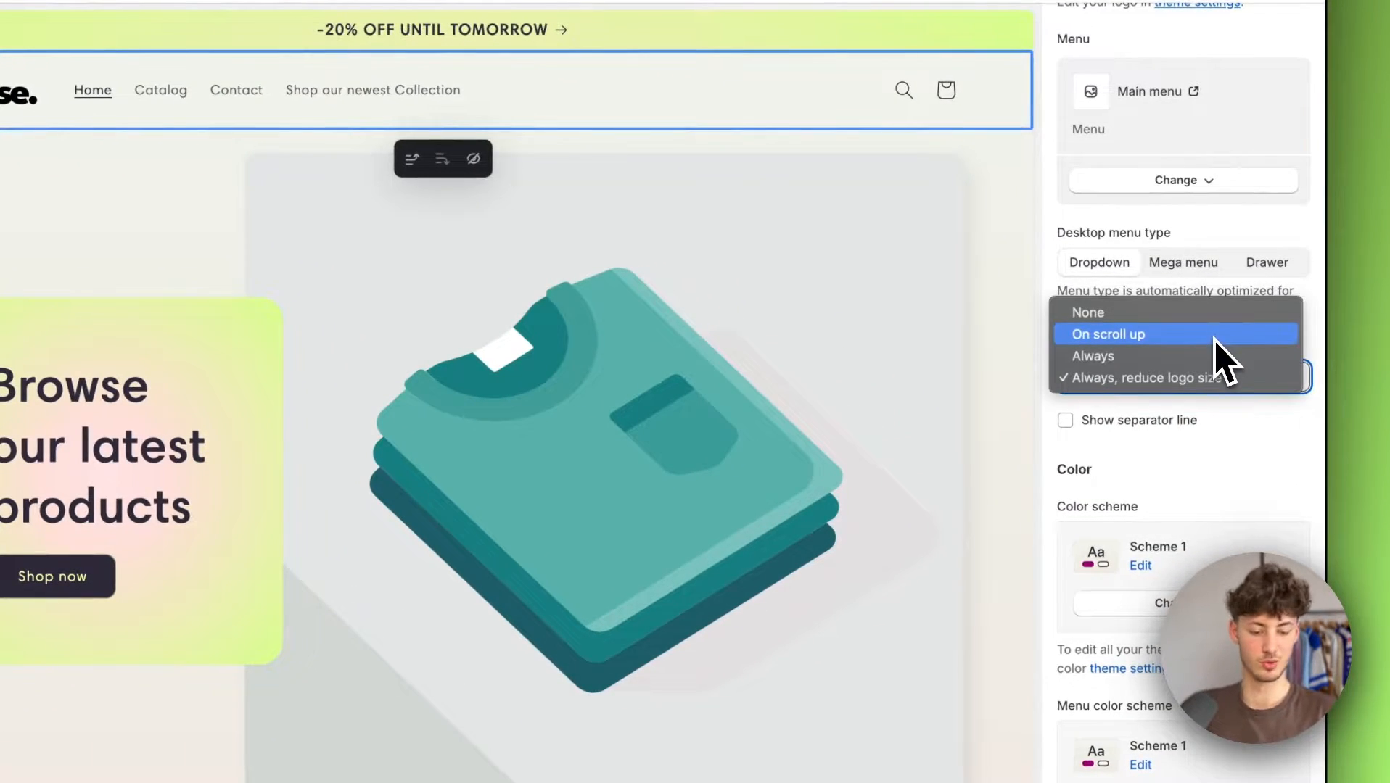
pyautogui.click(1167, 336)
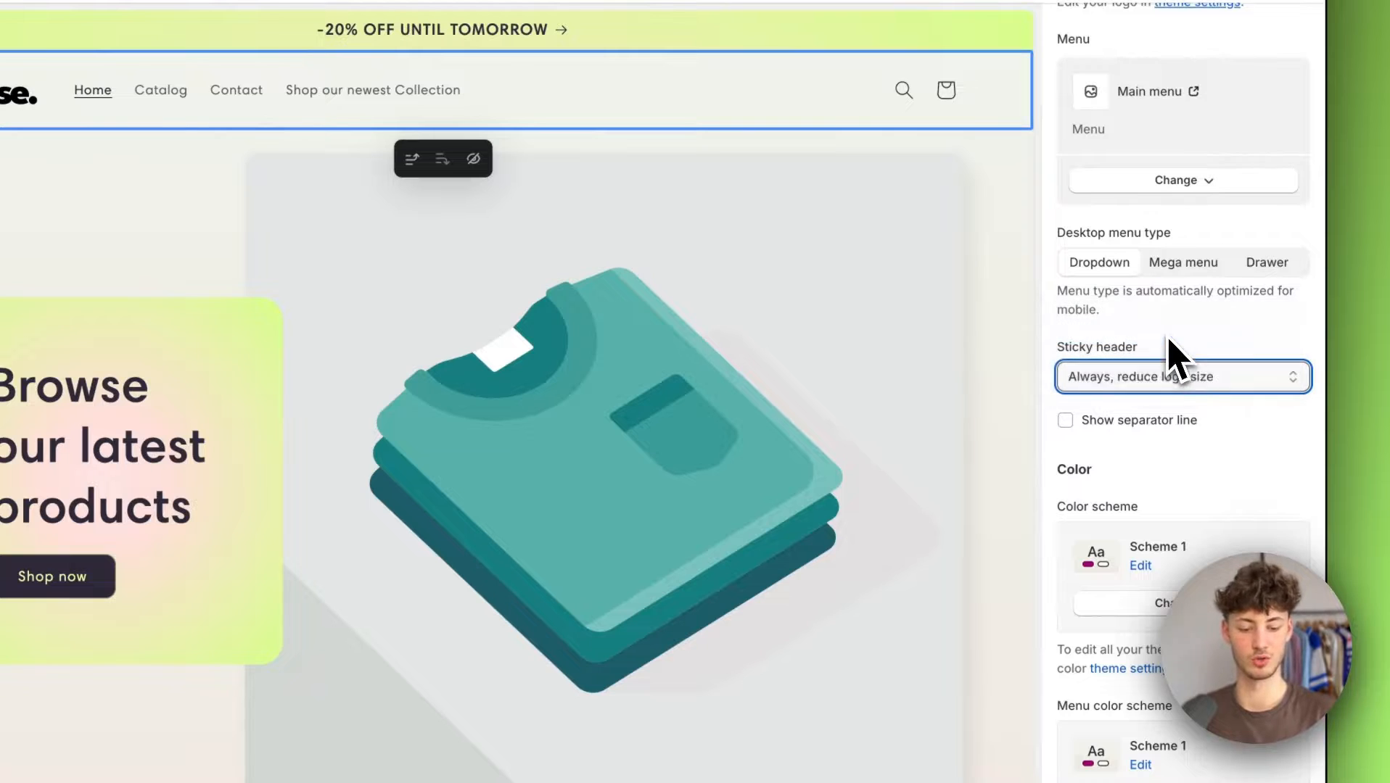
pyautogui.click(1143, 385)
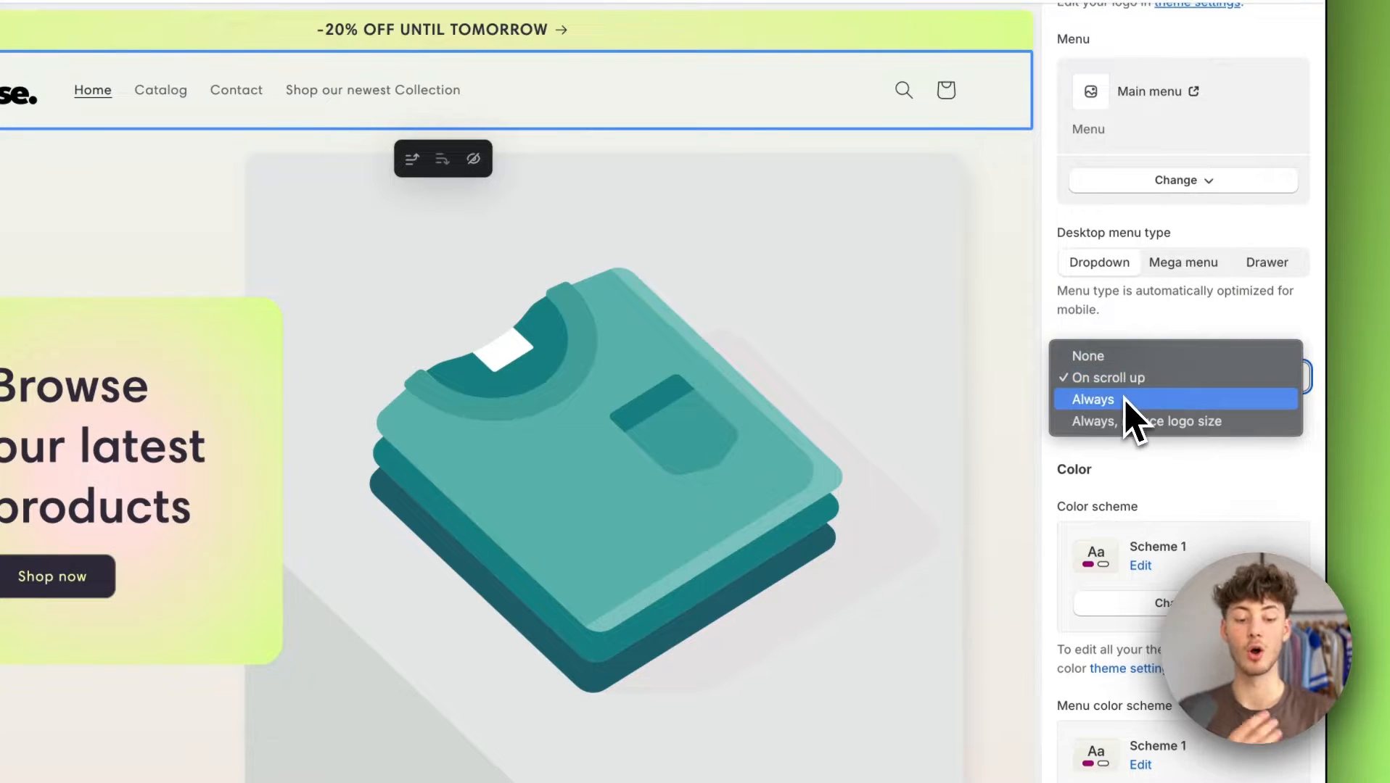
pyautogui.click(1204, 330)
# Step: Review the remaining header settings, including color schemes, country and language selectors, mobile layout and spacing
pyautogui.scroll(-3, 1160, 483)
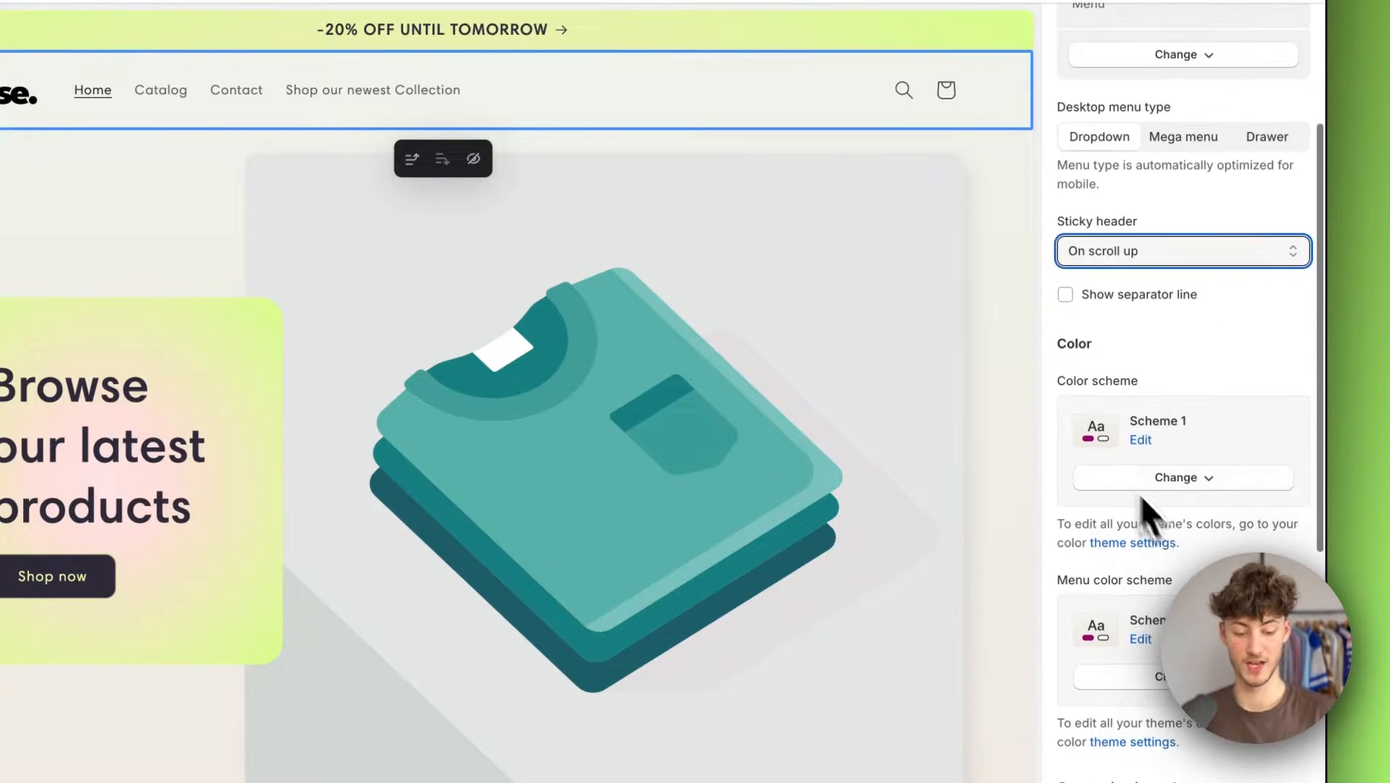
pyautogui.scroll(-9, 1160, 381)
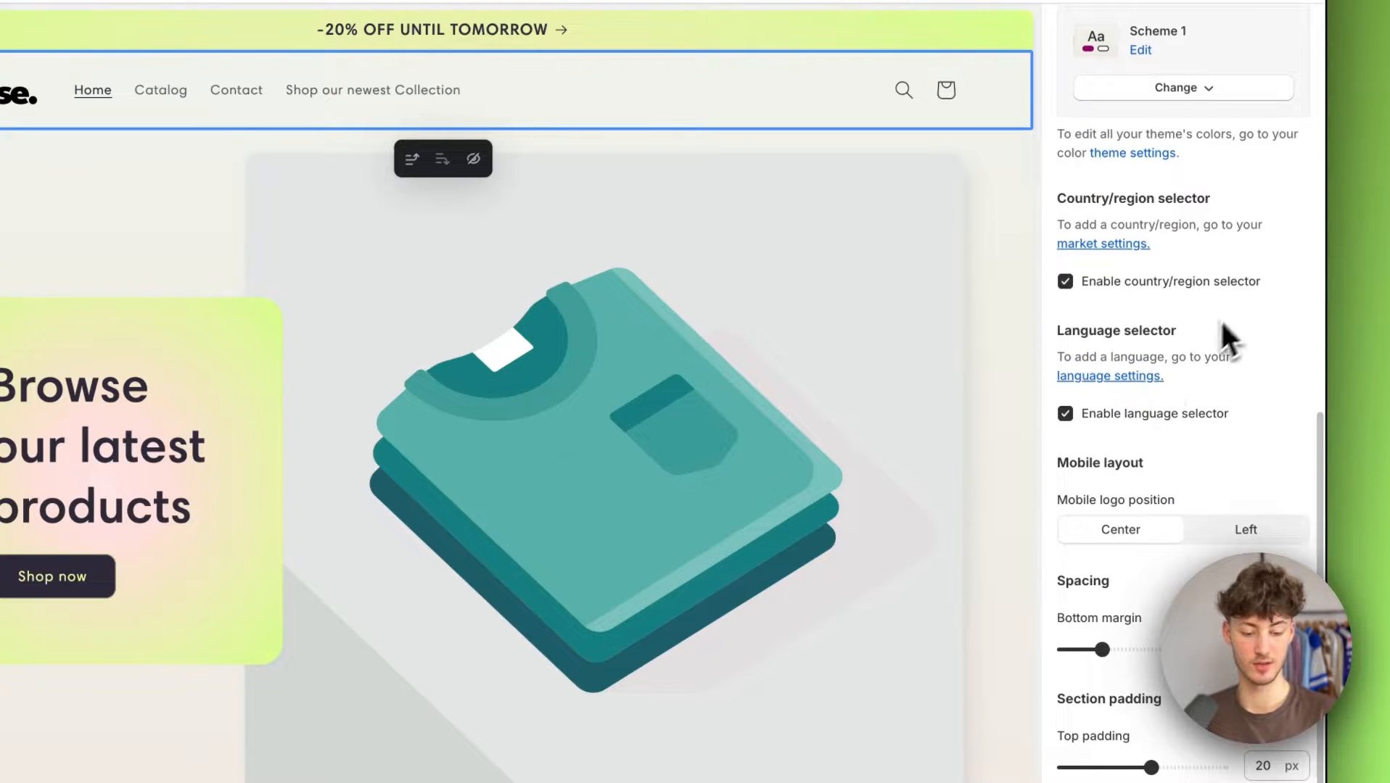
pyautogui.scroll(15, 1182, 232)
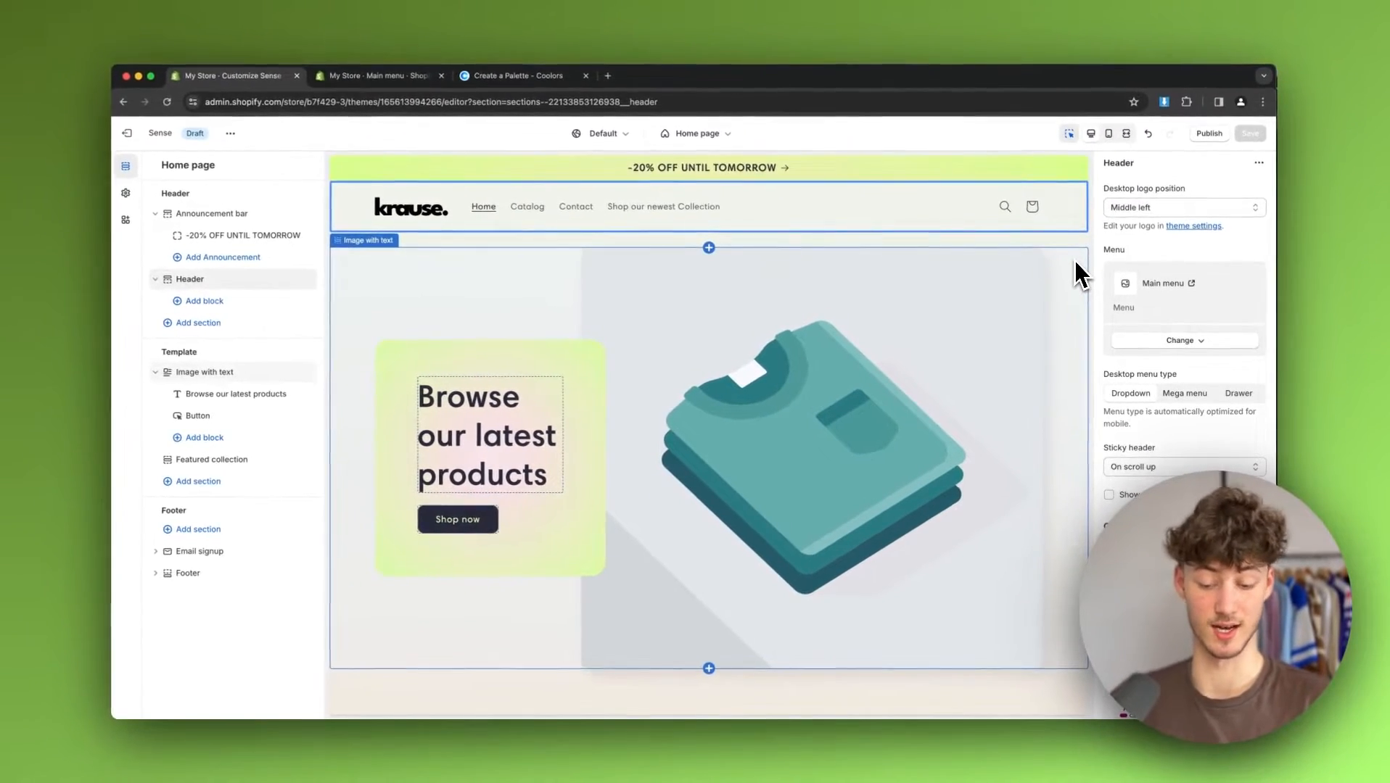
pyautogui.scroll(-2, 799, 284)
pyautogui.scroll(1, 800, 284)
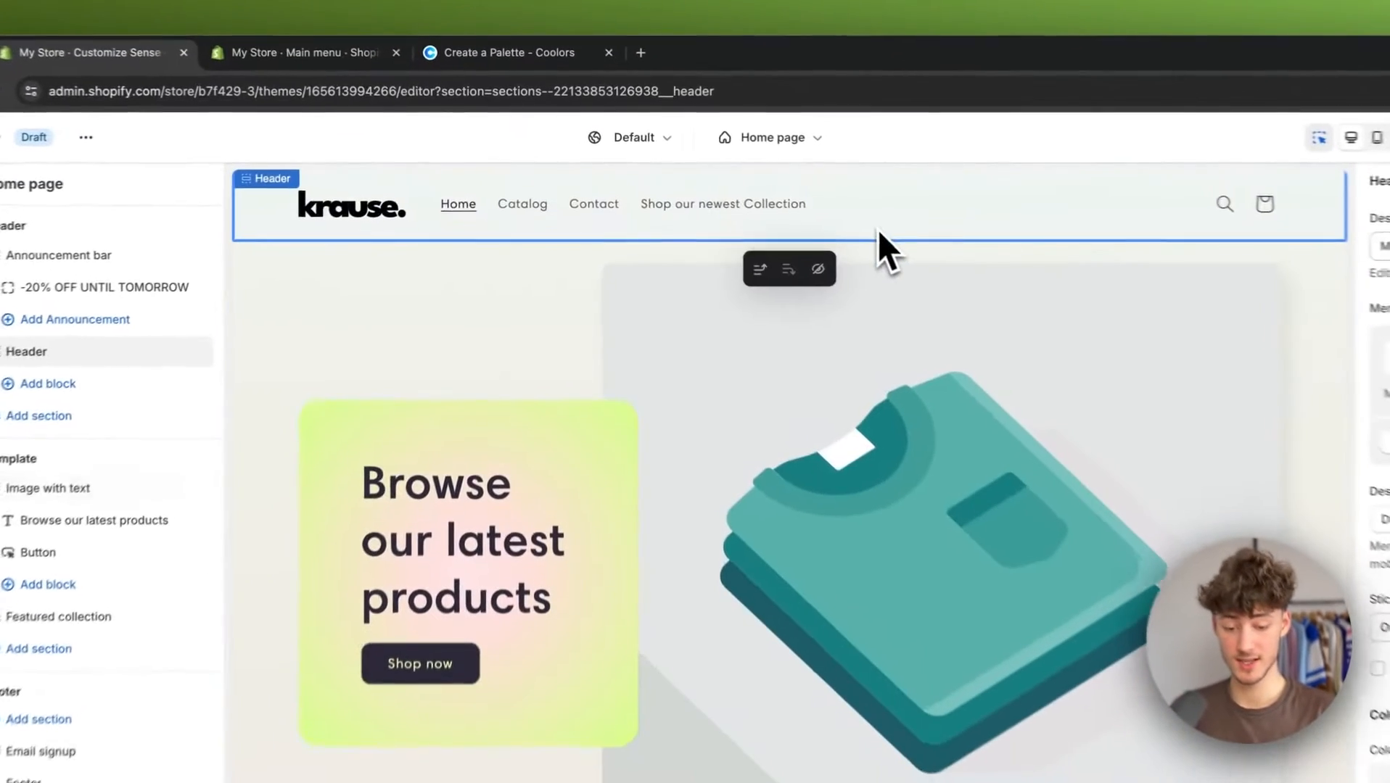
# Step: Remove the Featured collection section from the home page template, keeping the Image with text section
pyautogui.click(518, 392)
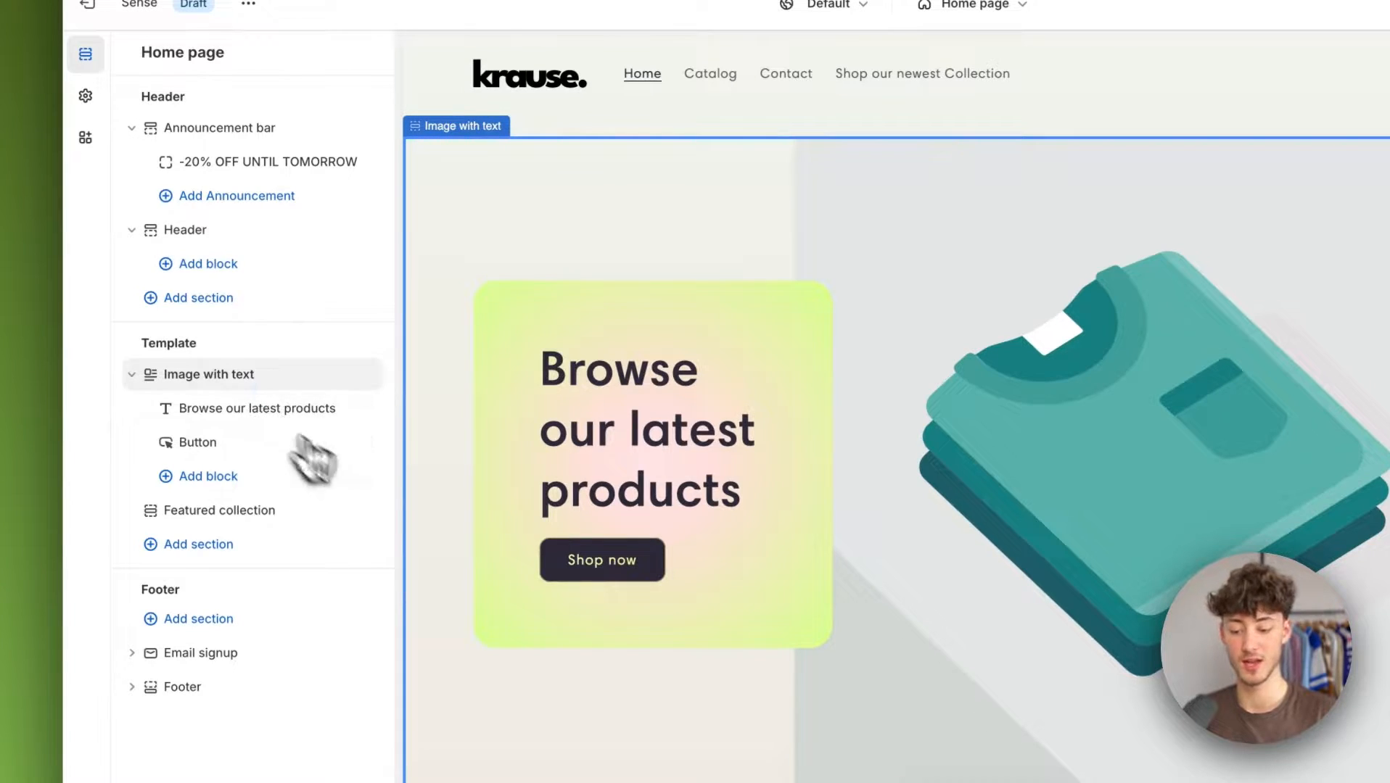
pyautogui.scroll(-5, 851, 487)
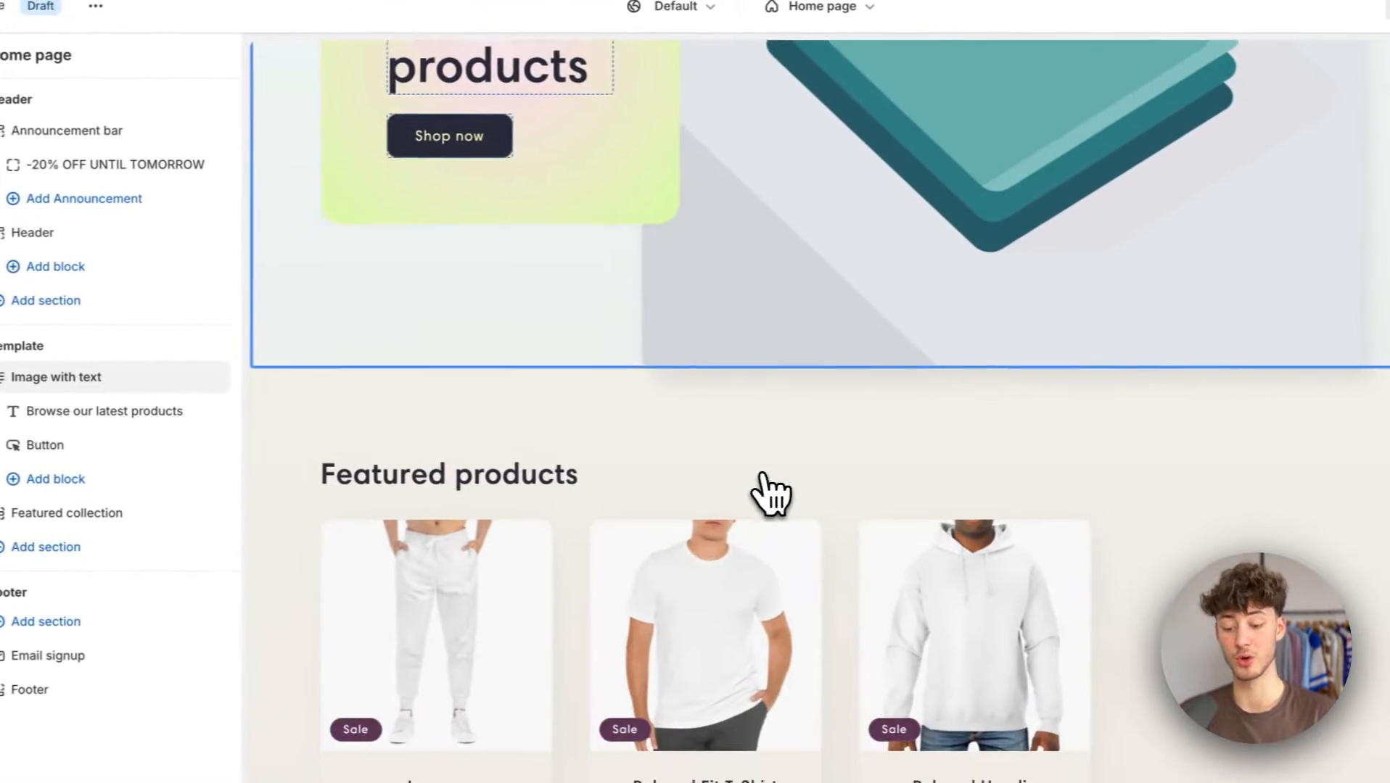
pyautogui.click(573, 453)
pyautogui.scroll(-2, 636, 311)
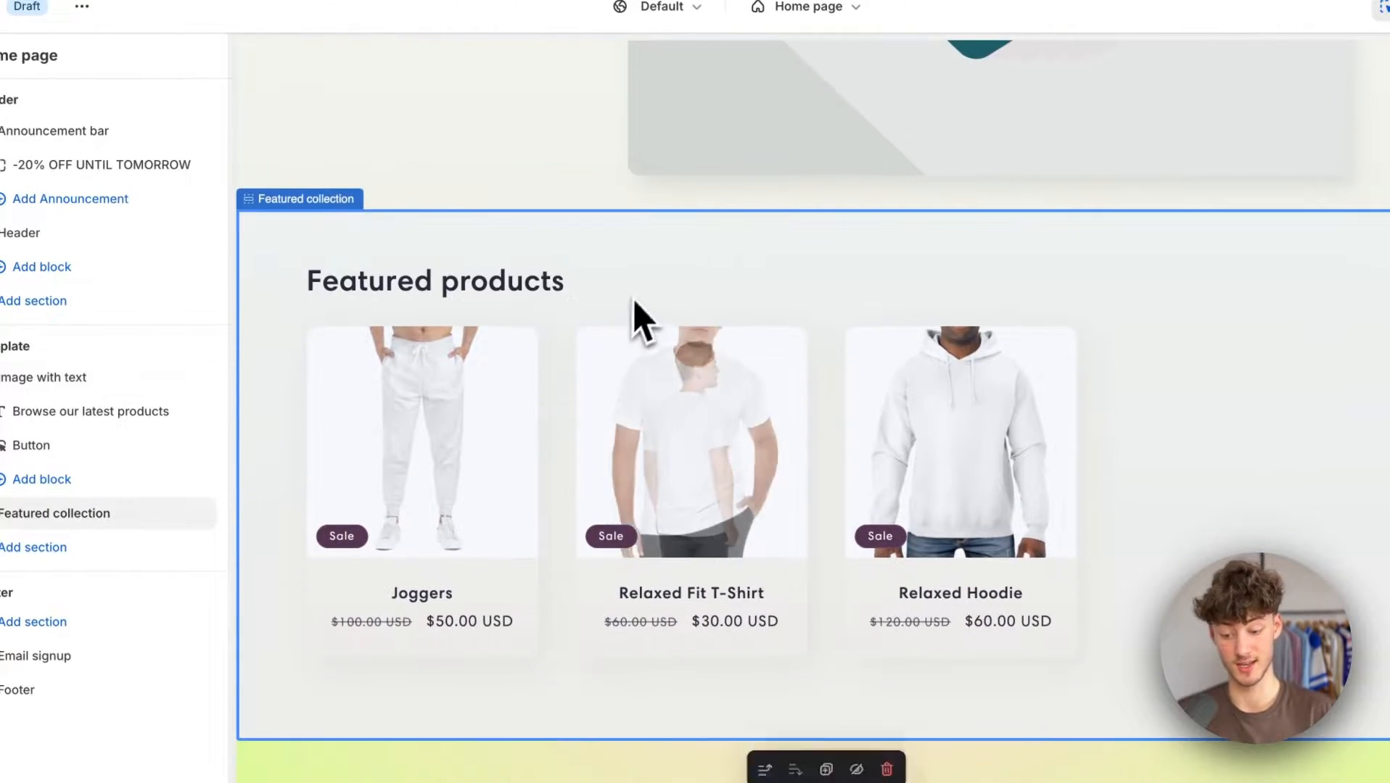
pyautogui.scroll(5, 642, 315)
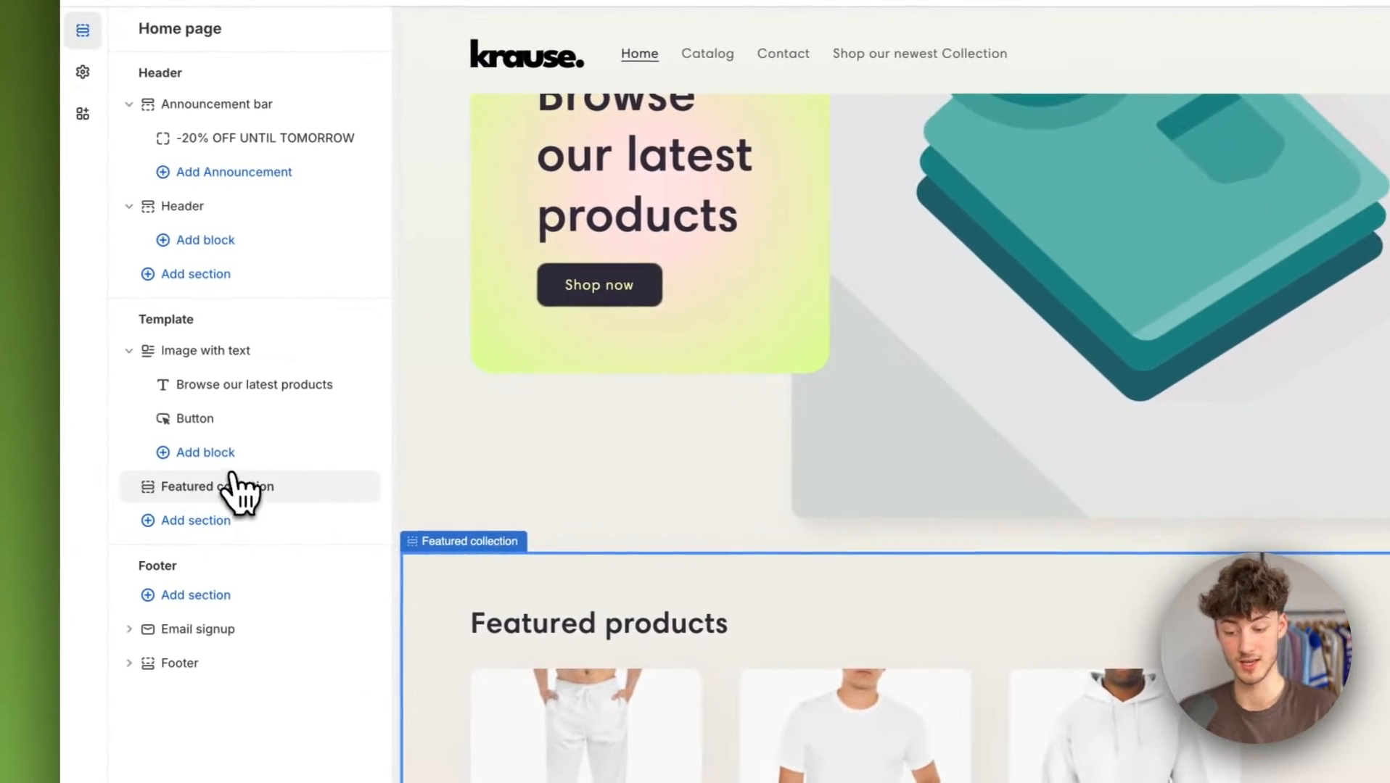
pyautogui.click(342, 486)
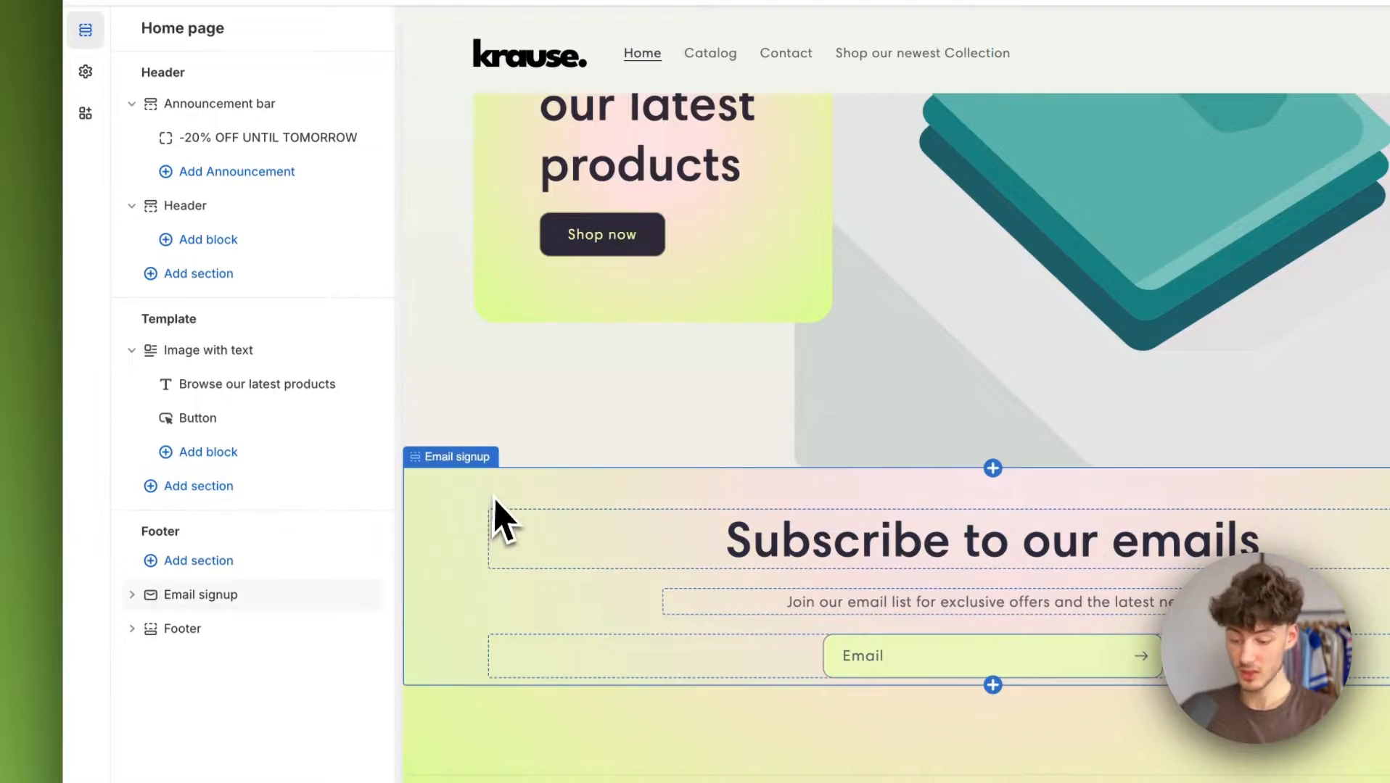
pyautogui.scroll(4, 916, 410)
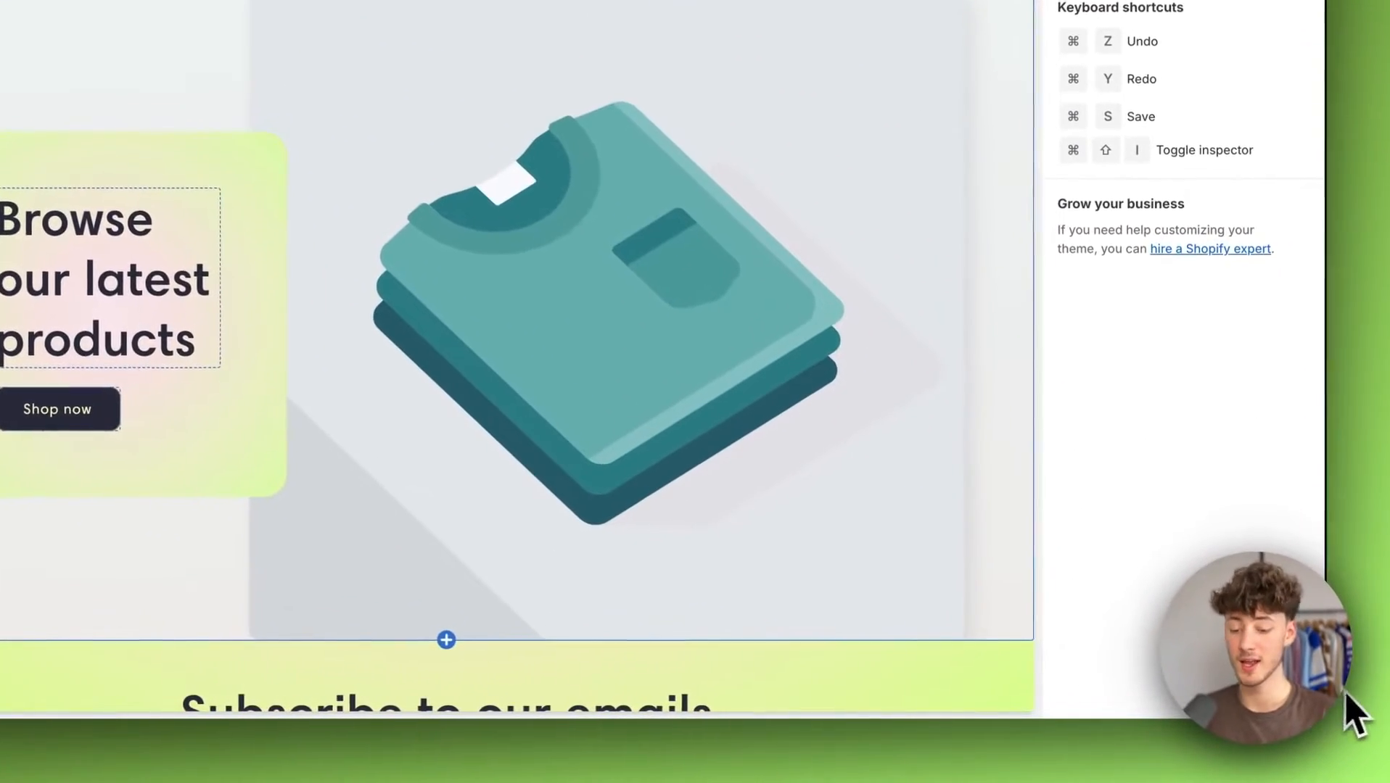
# Step: Open the Image with text section's settings, view the store library images available for it, and close the library
pyautogui.click(606, 301)
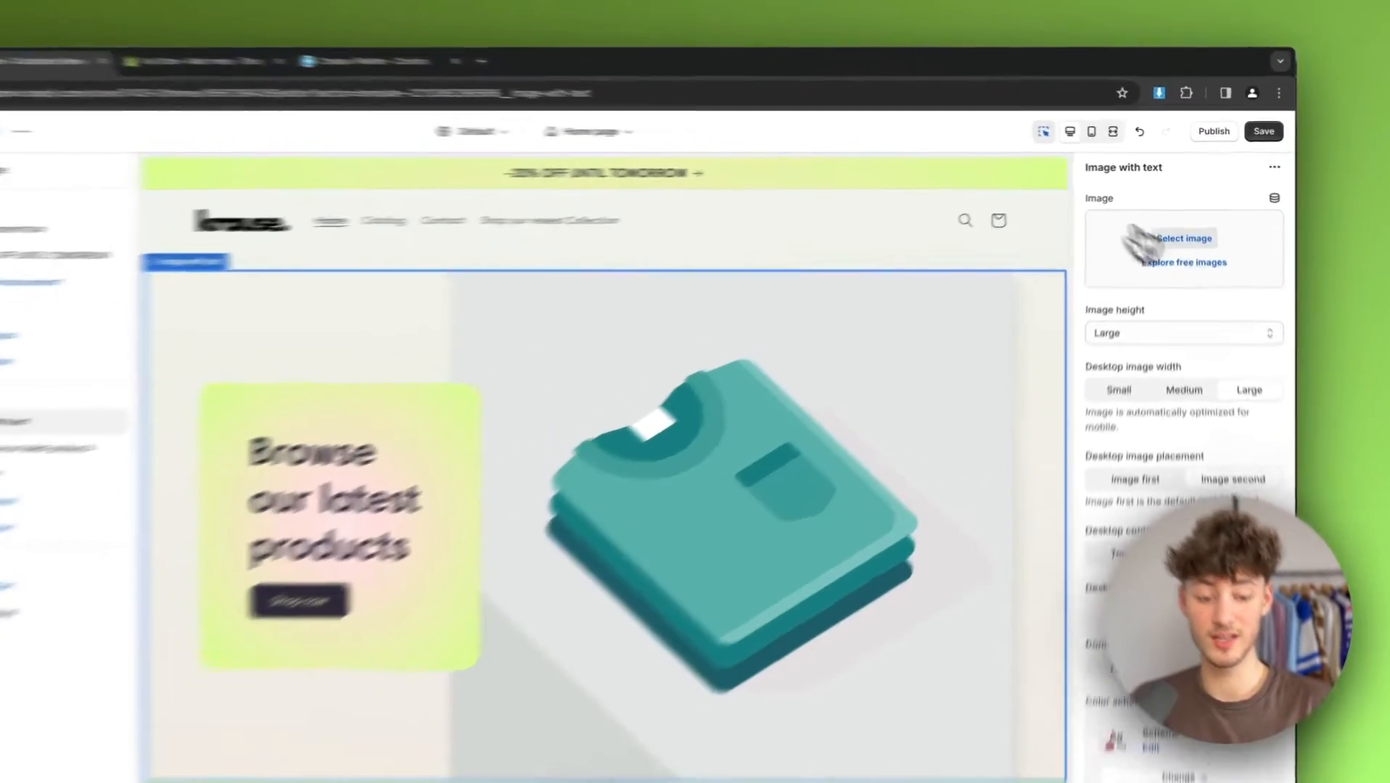
pyautogui.click(1179, 221)
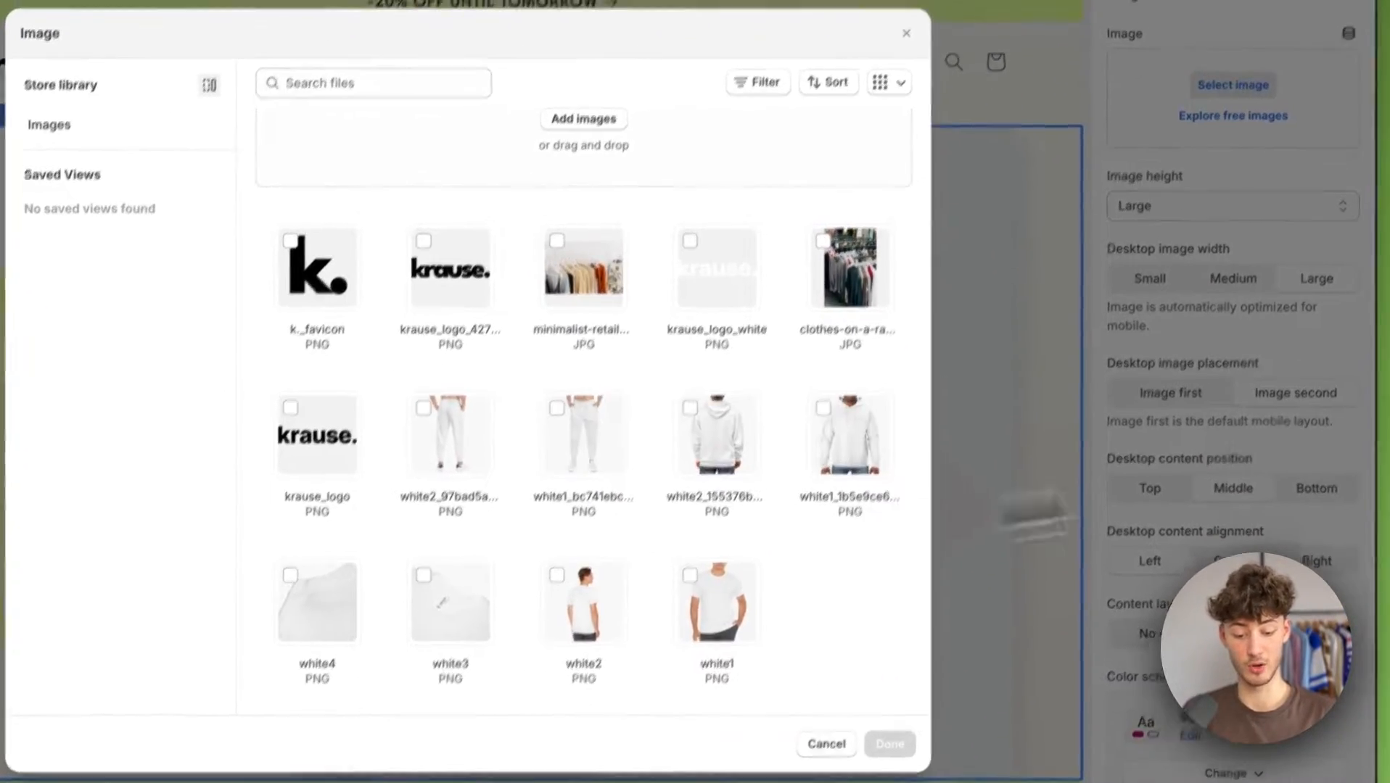
pyautogui.click(1037, 493)
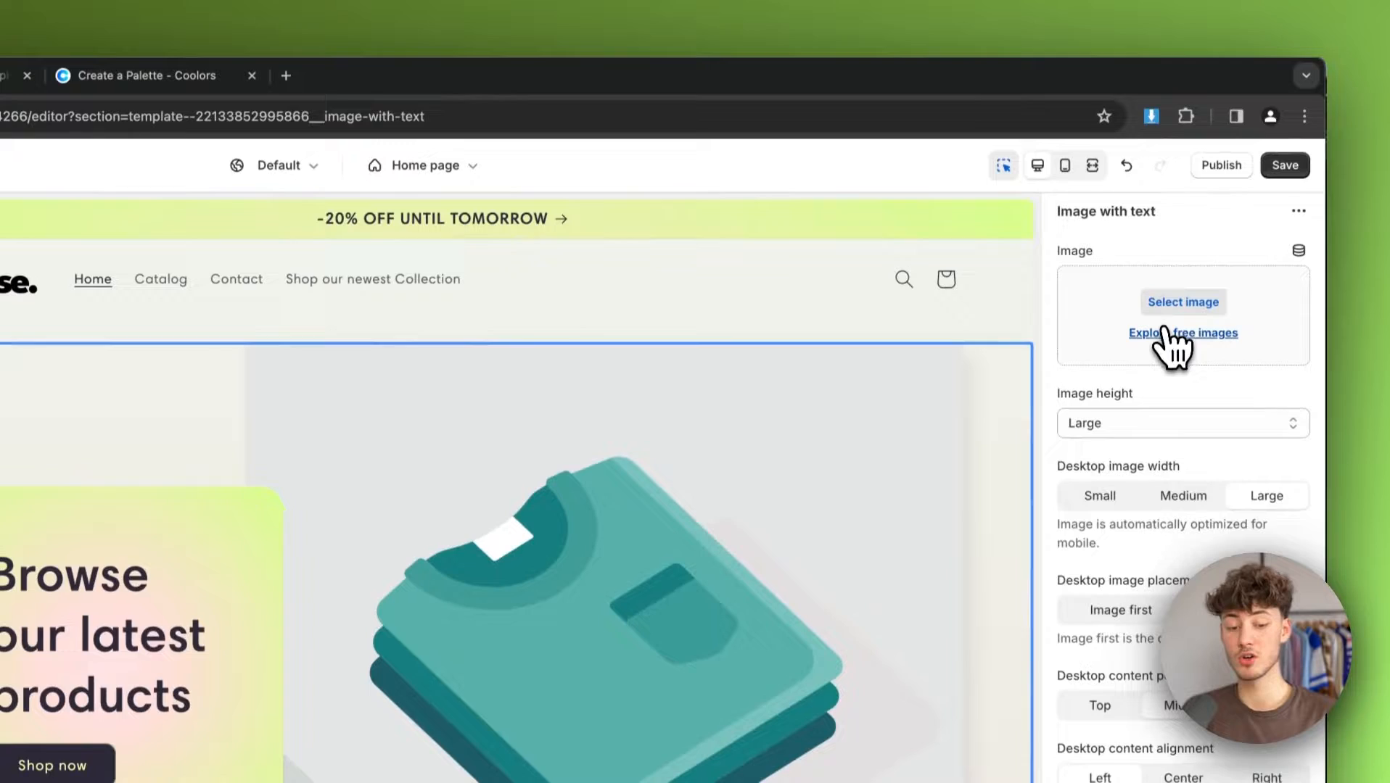
# Step: Search the free images for clothing and use the clothes-on-a-rack-in-a-clothing-store picture in the Image with text section
pyautogui.click(1164, 332)
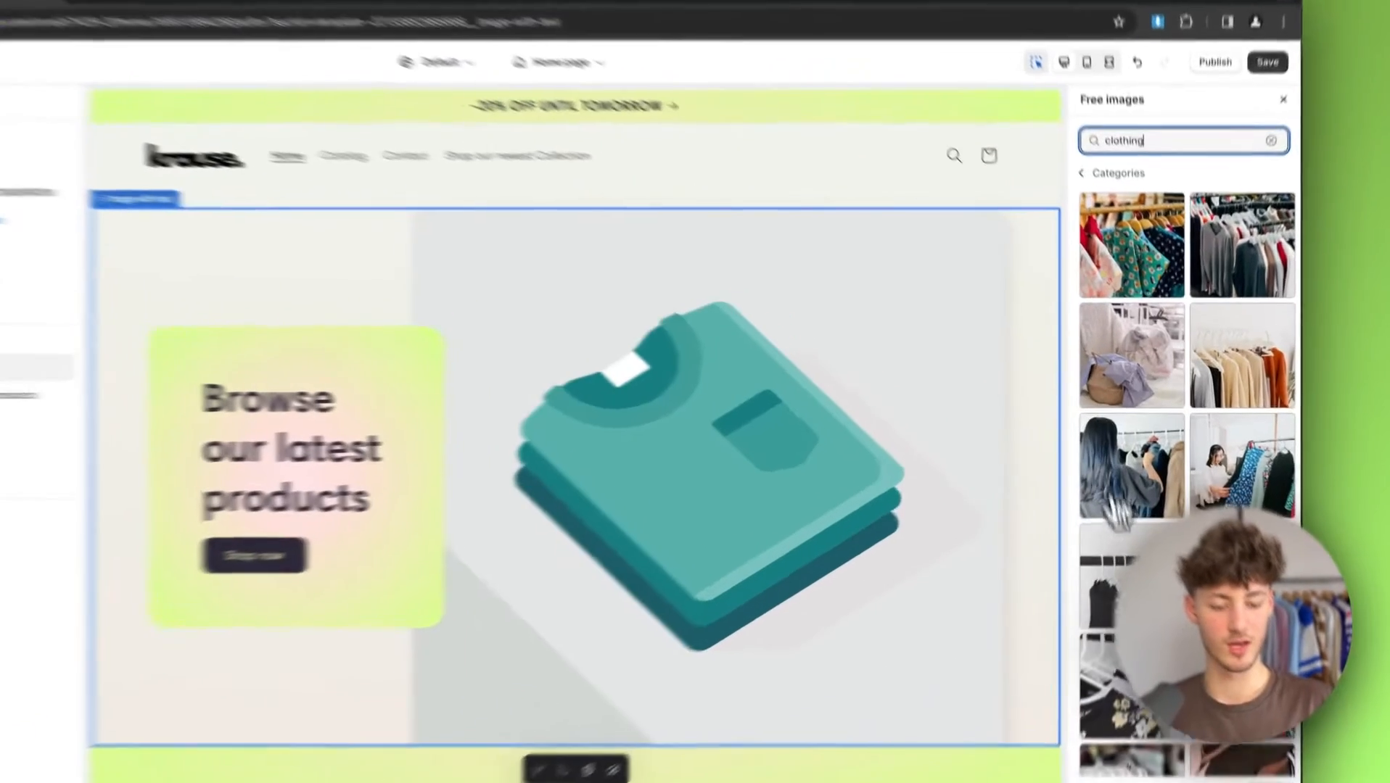
pyautogui.click(1144, 517)
pyautogui.scroll(-5, 1144, 517)
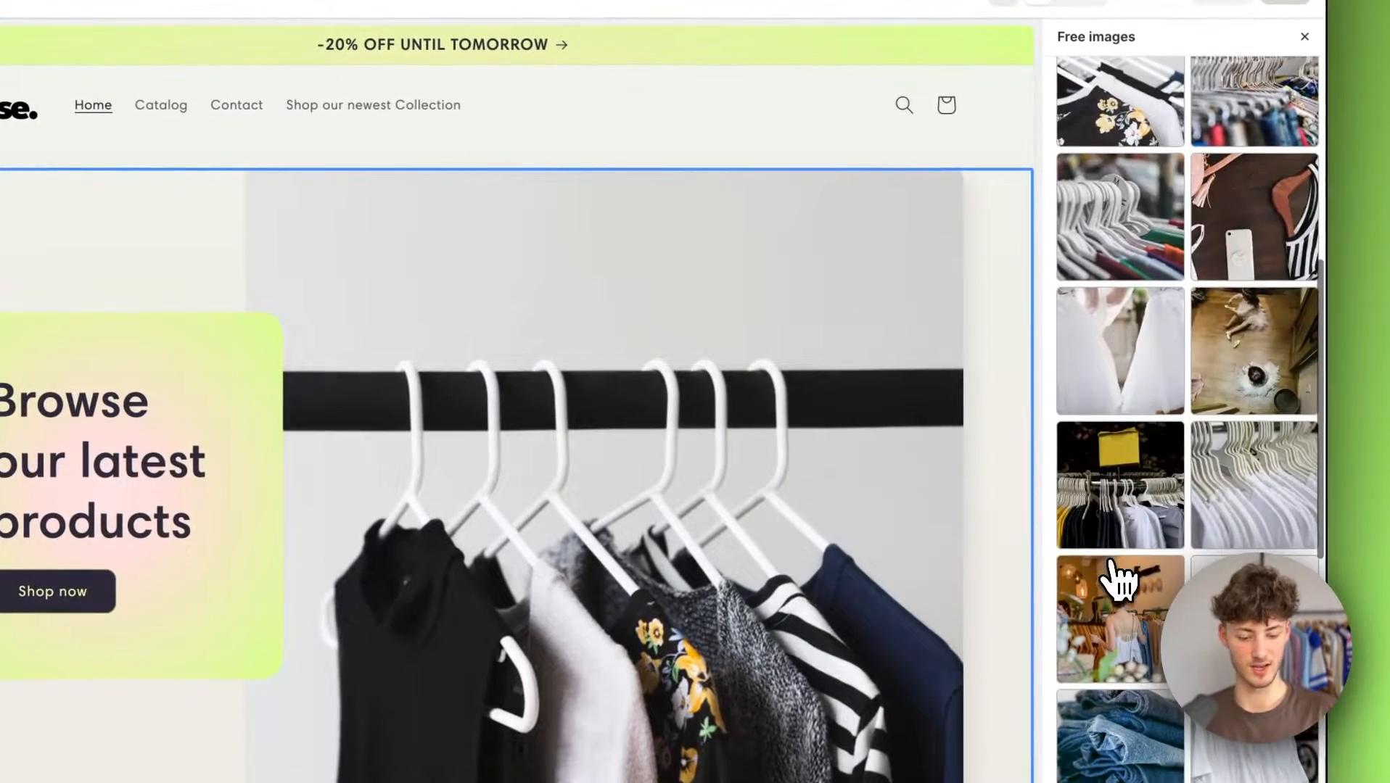
pyautogui.scroll(-10, 1212, 529)
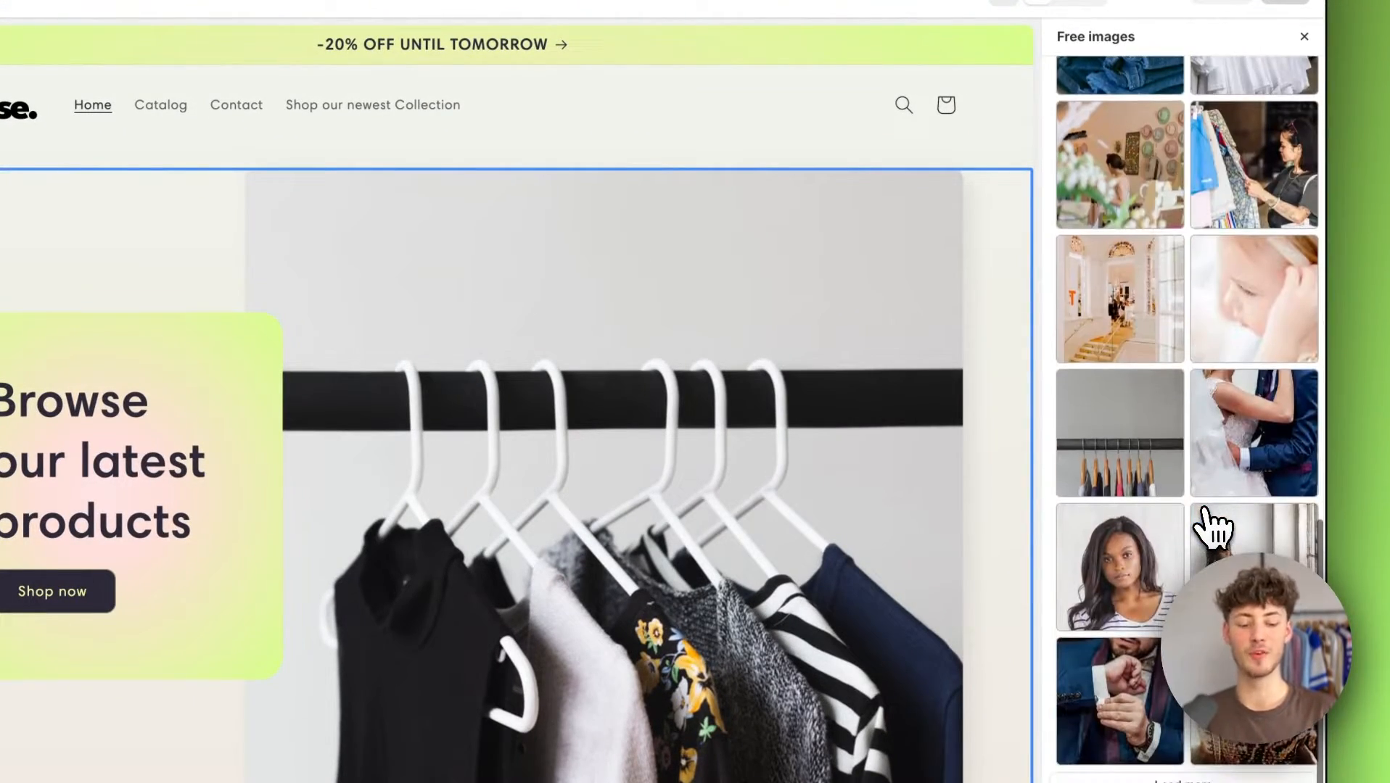
pyautogui.scroll(10, 1207, 522)
pyautogui.click(1274, 226)
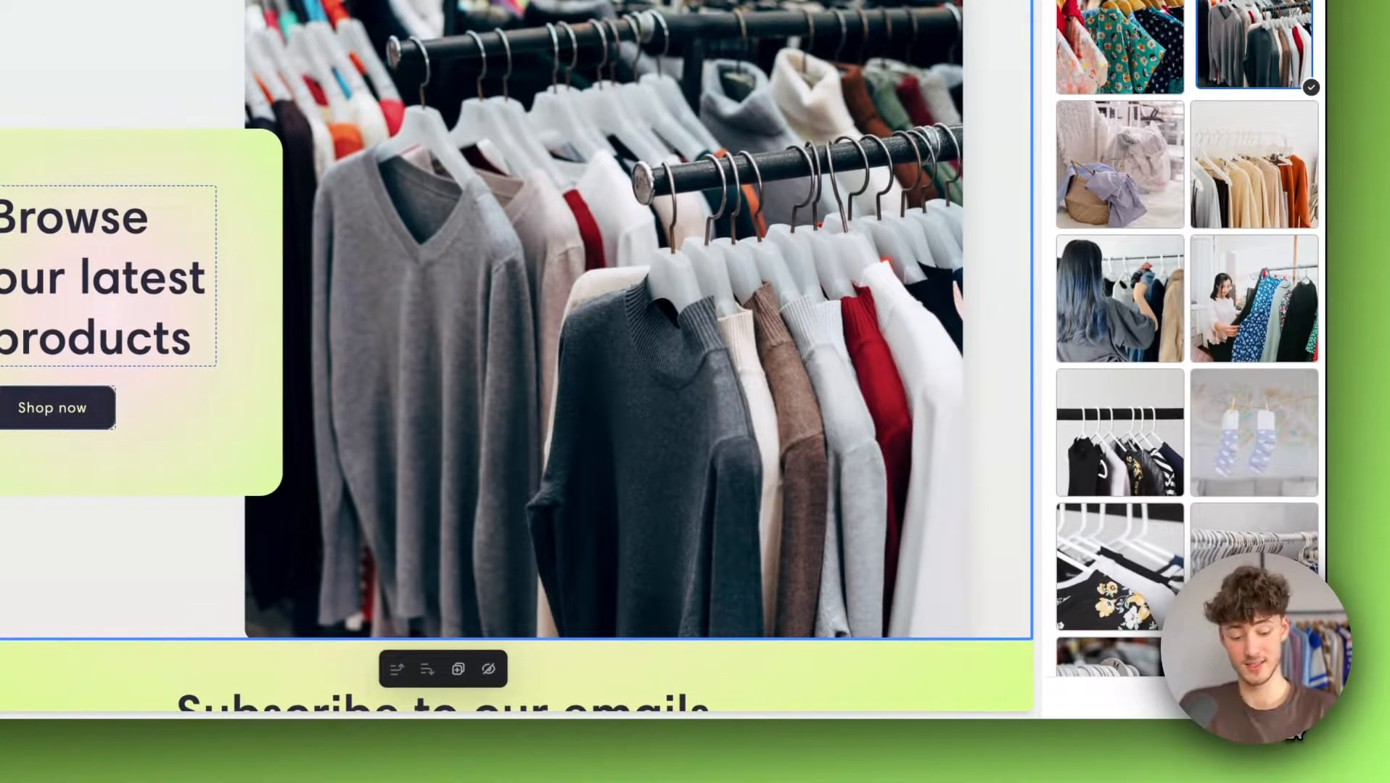
pyautogui.click(1291, 704)
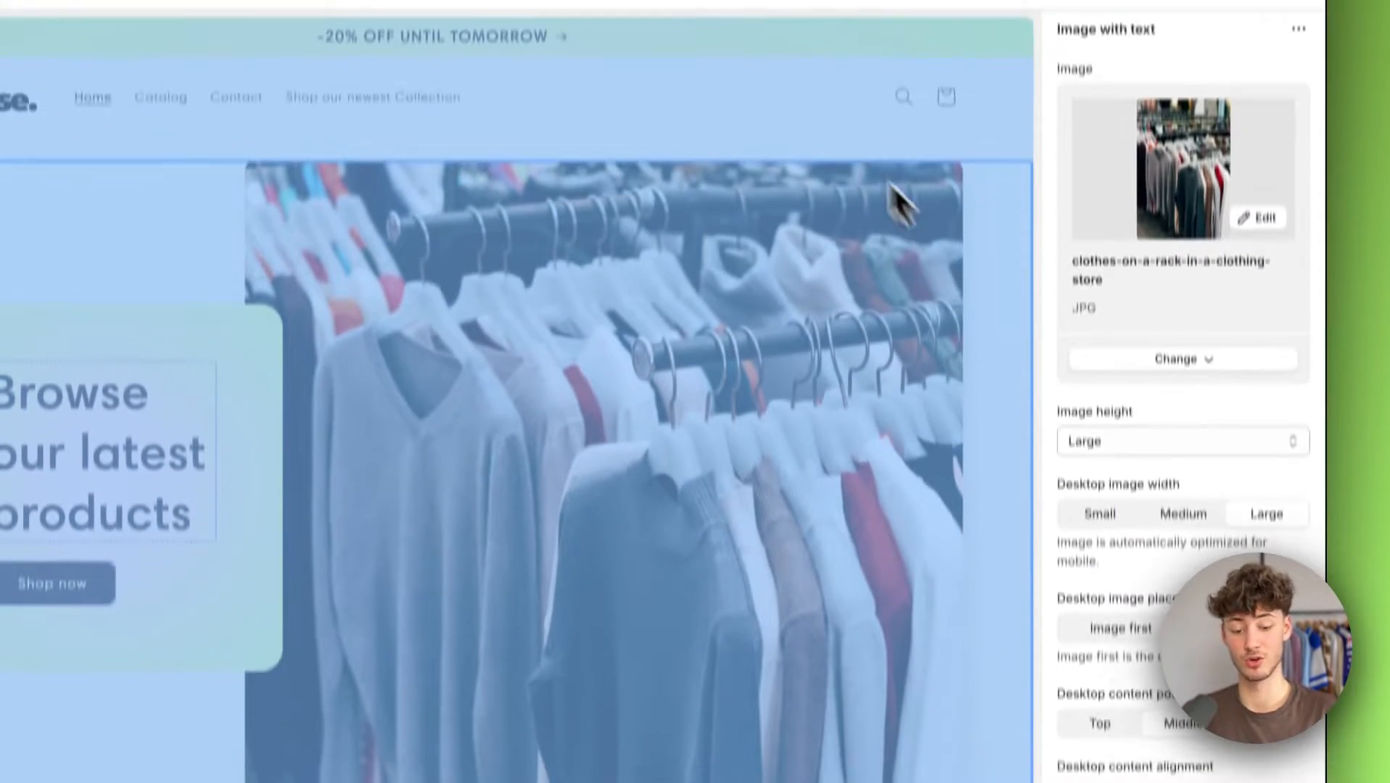
# Step: Try the Medium image height for the Image with text section and set it back to Large
pyautogui.click(803, 144)
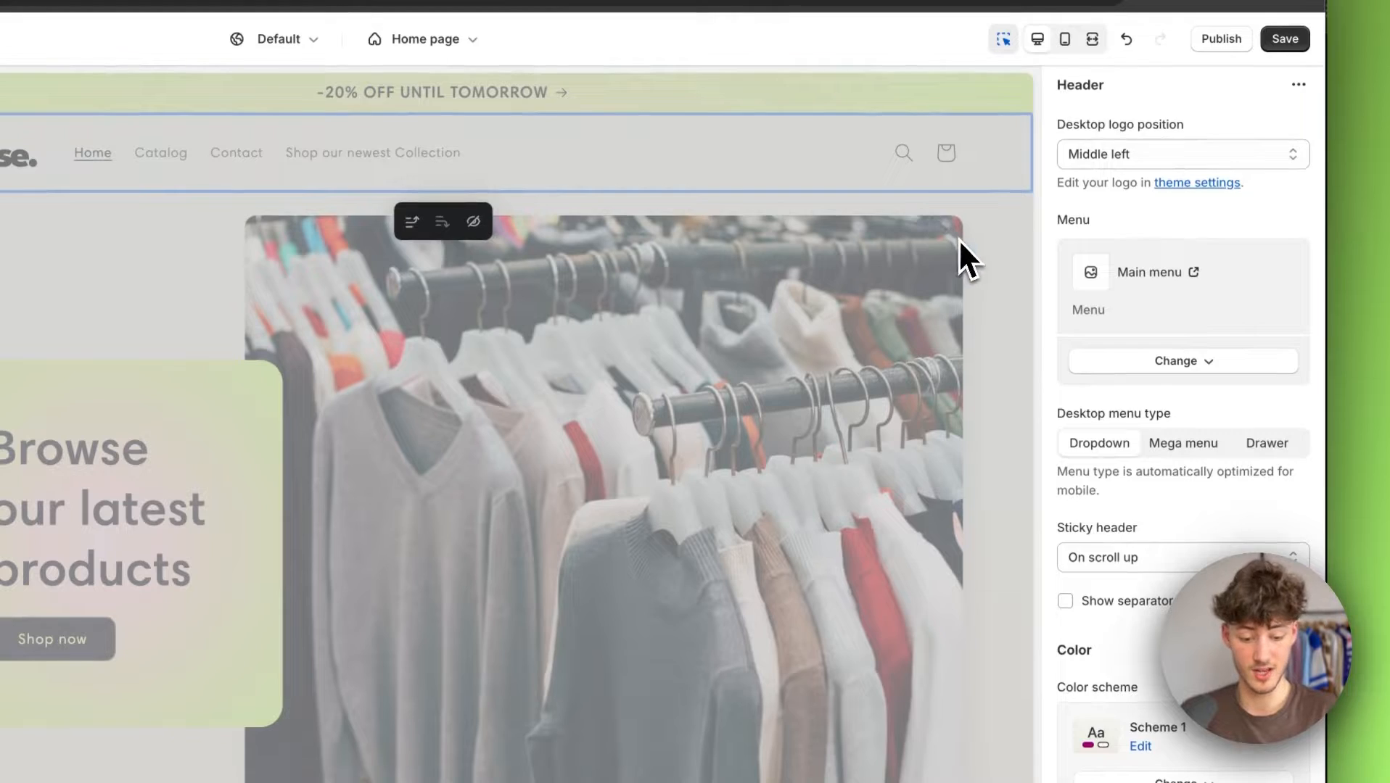
pyautogui.click(958, 239)
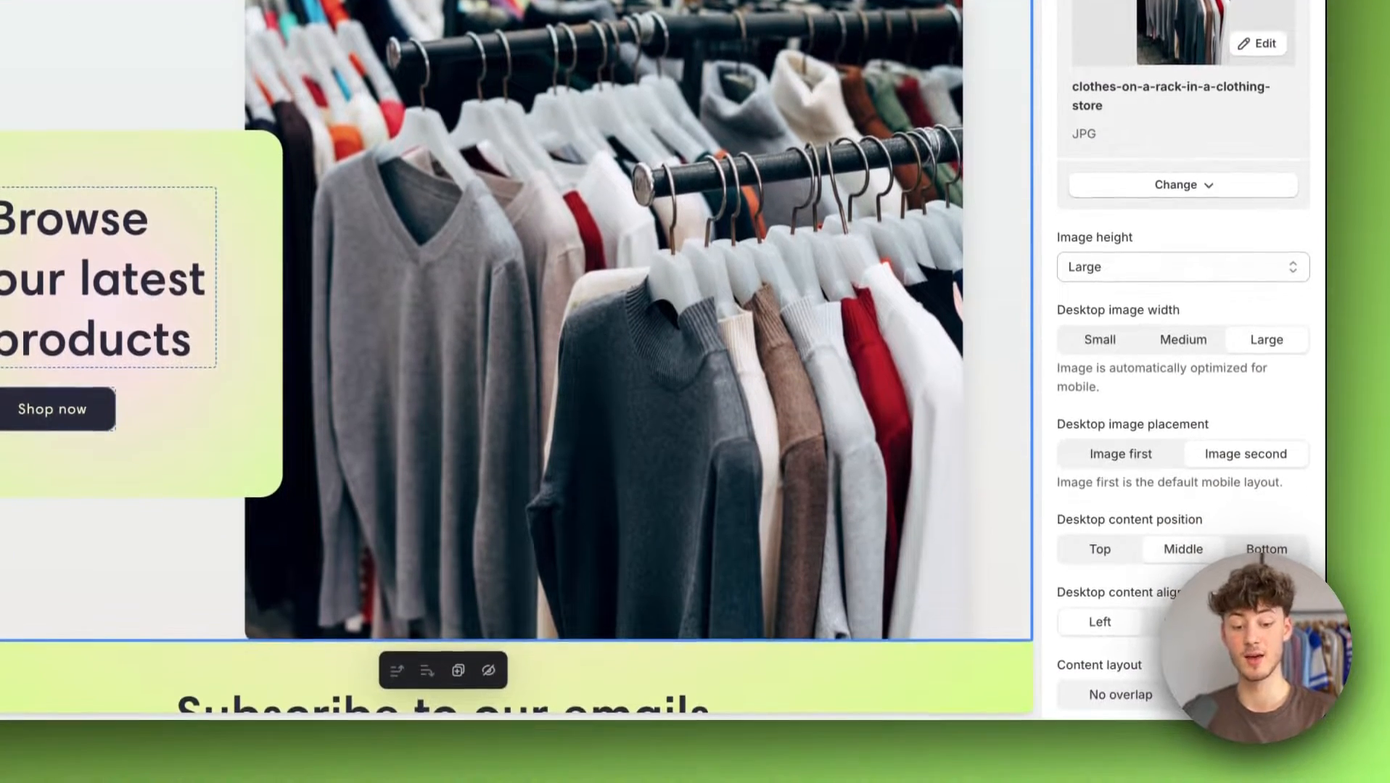
pyautogui.scroll(-3, 1194, 475)
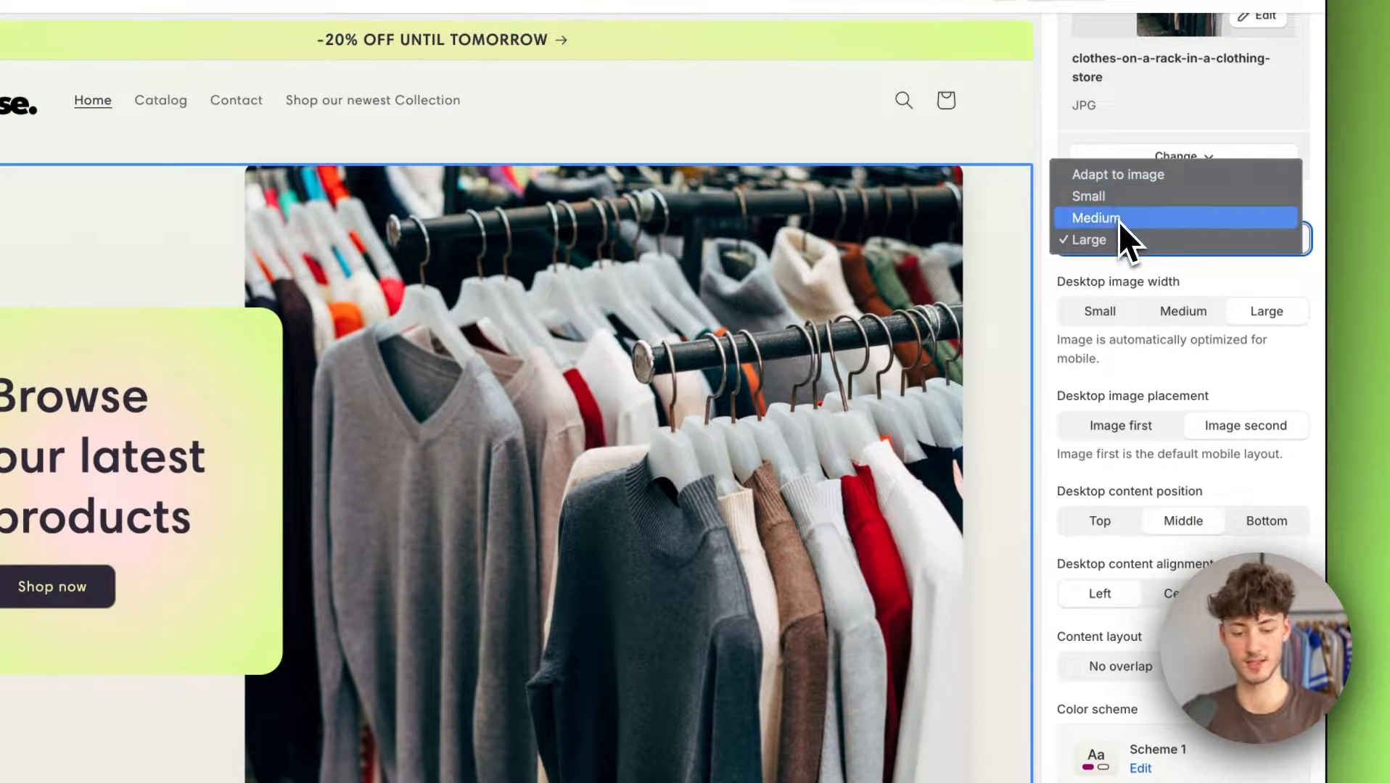
pyautogui.click(1118, 218)
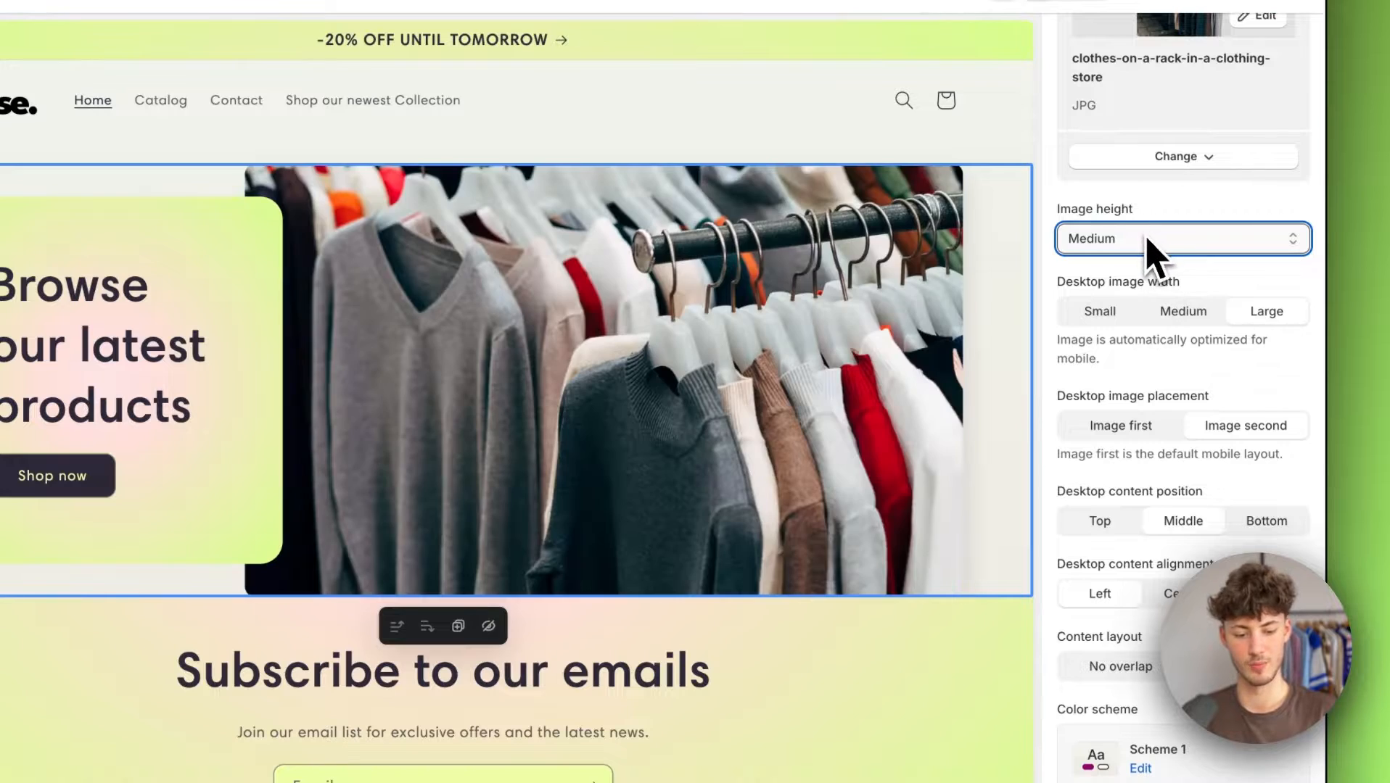
pyautogui.click(1145, 251)
pyautogui.click(1135, 270)
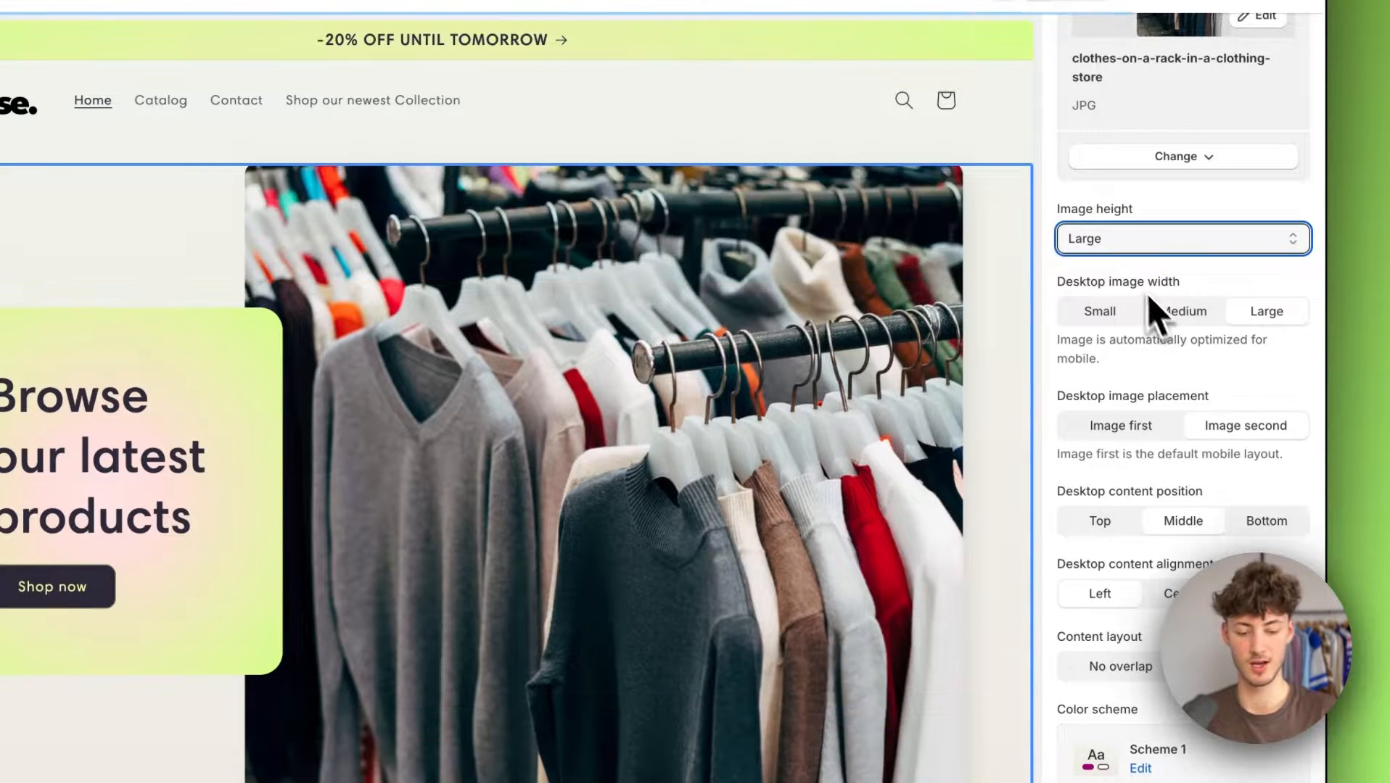
# Step: Try the Medium desktop image width for the section and return it to Large
pyautogui.moveTo(1064, 278); pyautogui.dragTo(1190, 282)
pyautogui.scroll(-2, 1208, 301)
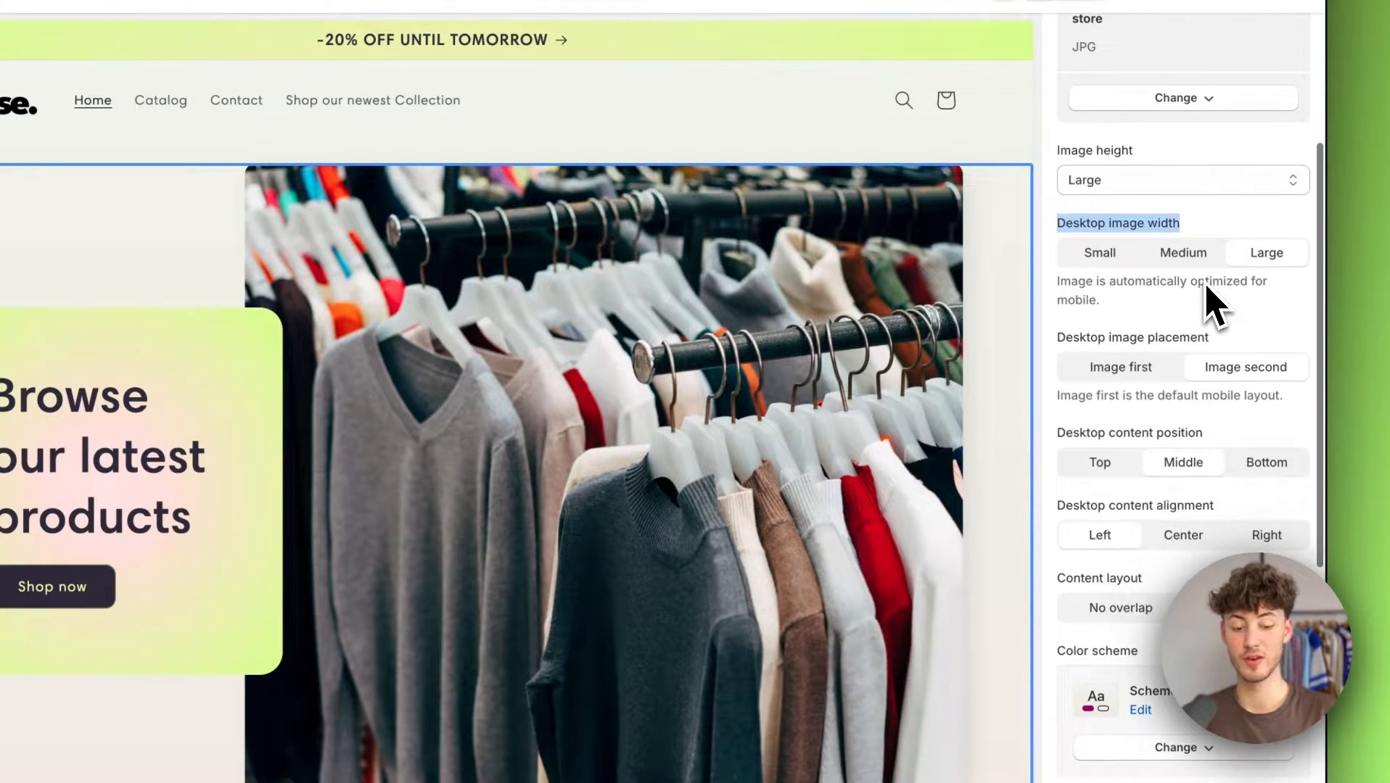
pyautogui.click(1181, 255)
pyautogui.click(1264, 257)
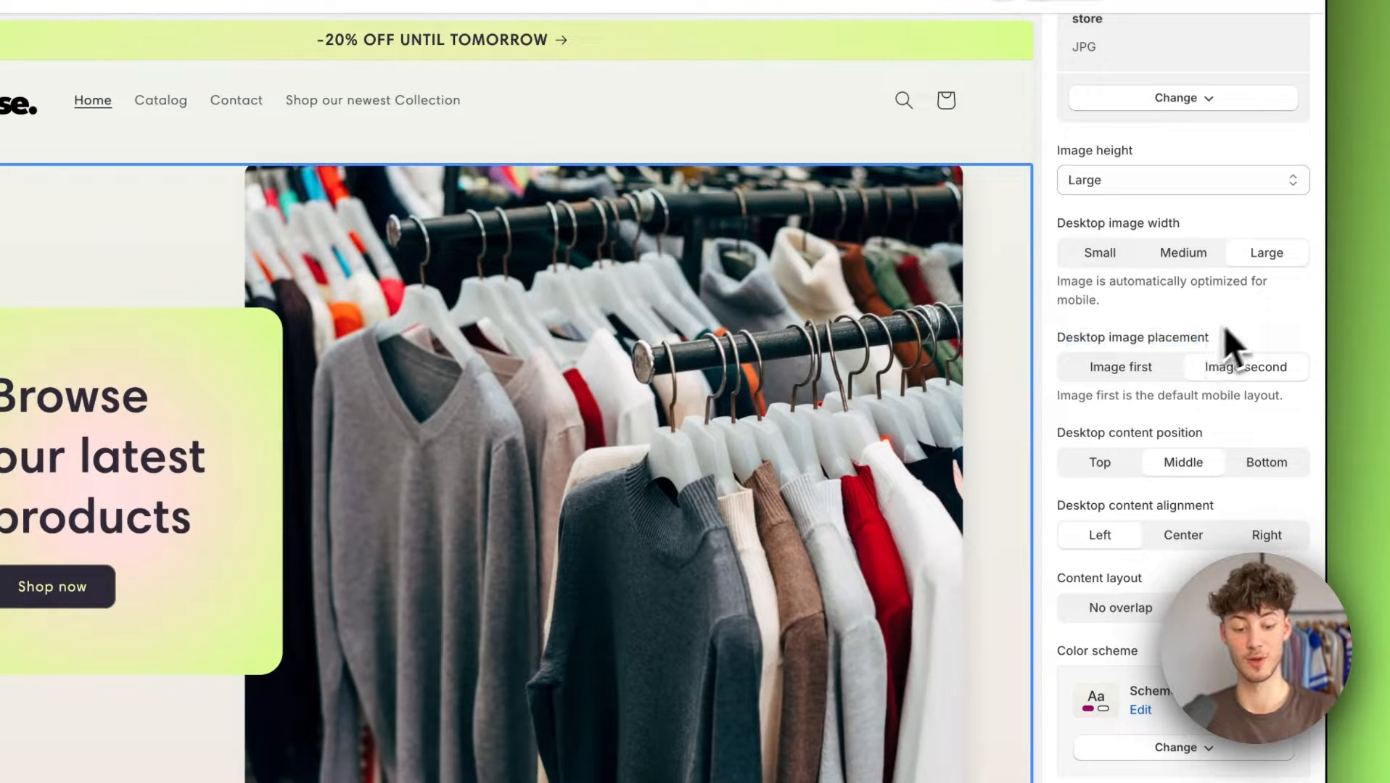
# Step: Try the Image first desktop placement, restore Image second, and keep the desktop content position at Middle
pyautogui.scroll(-2, 1226, 330)
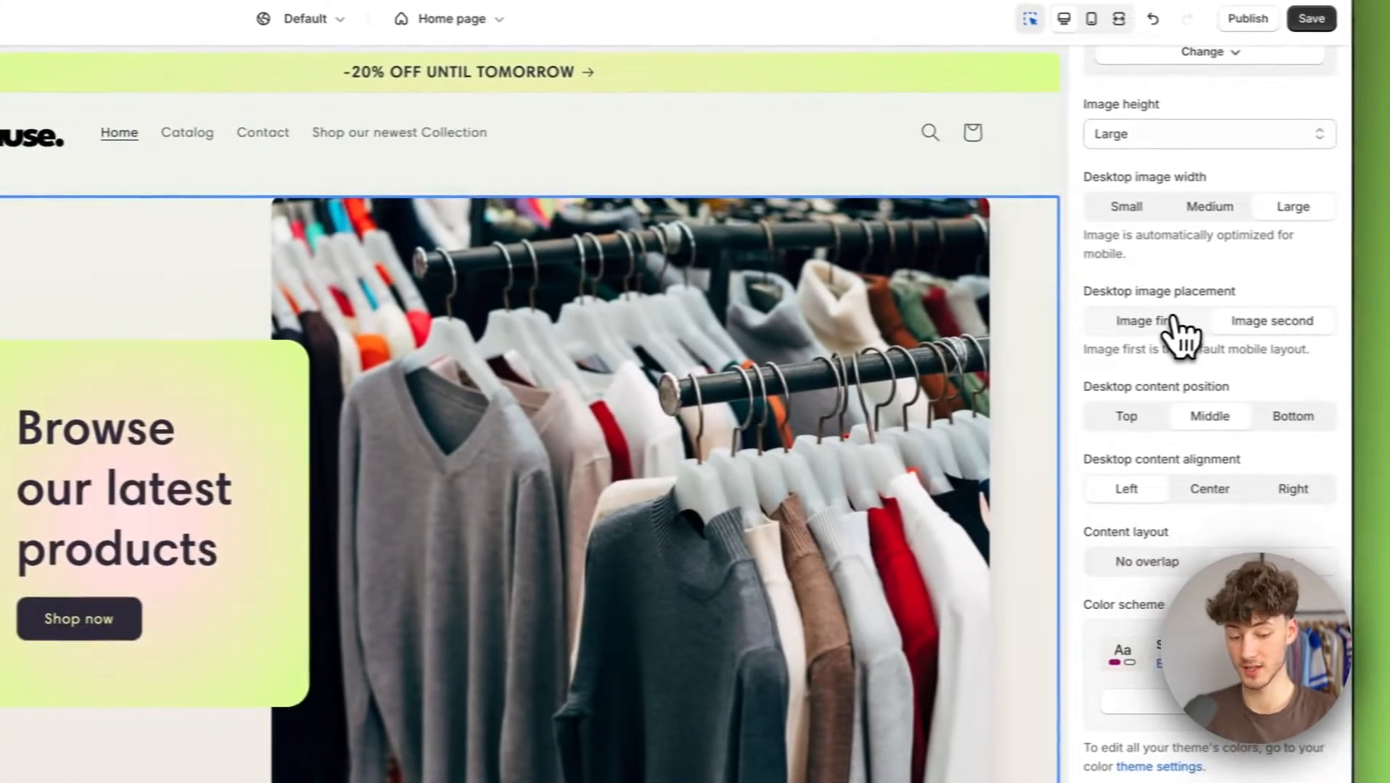
pyautogui.click(1173, 319)
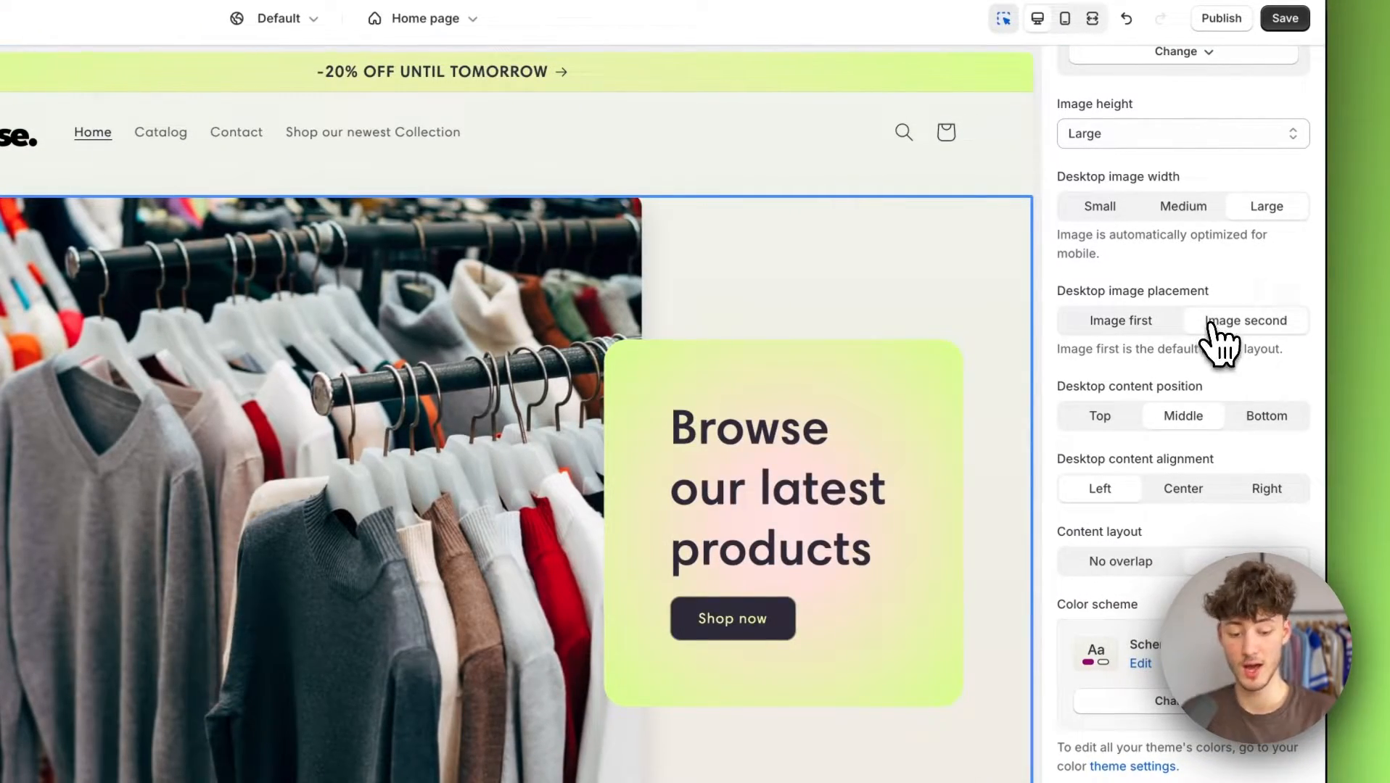
pyautogui.click(1208, 324)
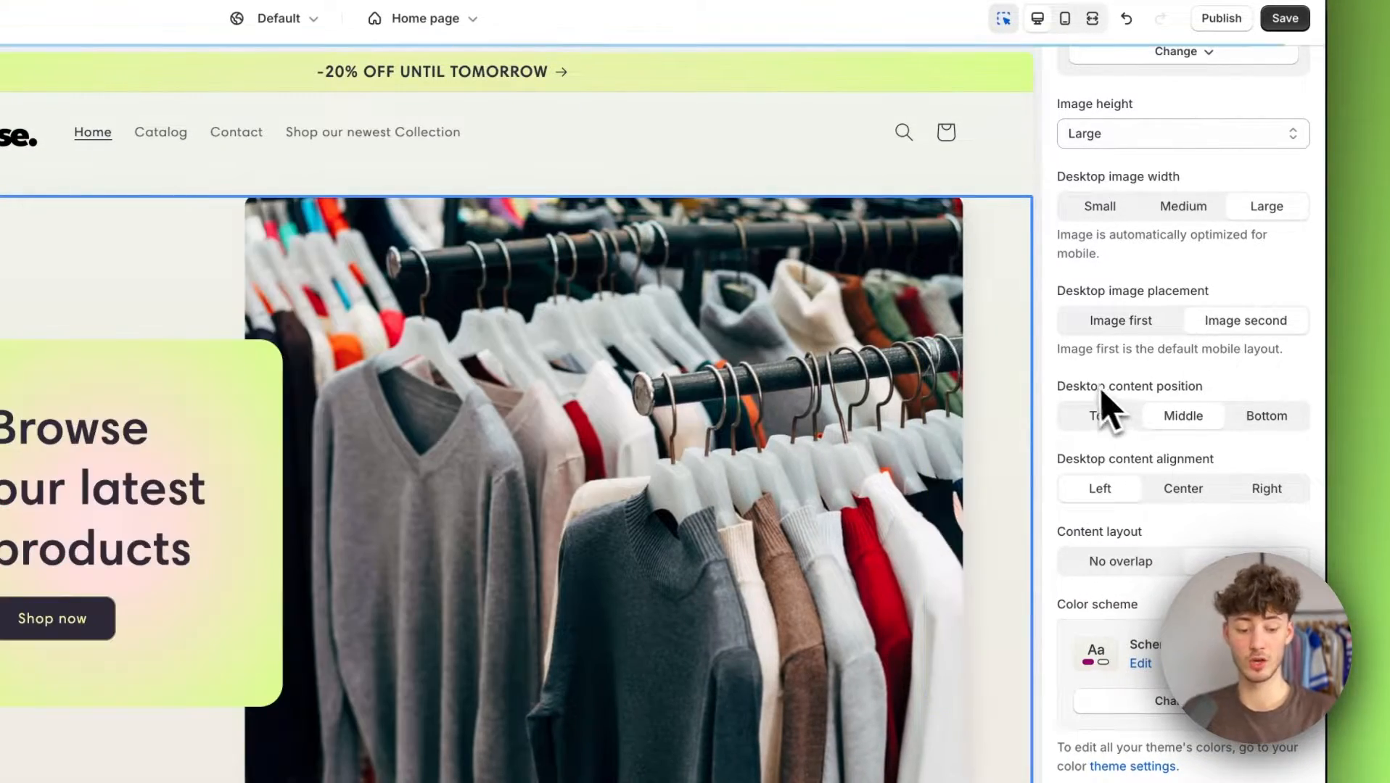
pyautogui.scroll(-1, 1211, 420)
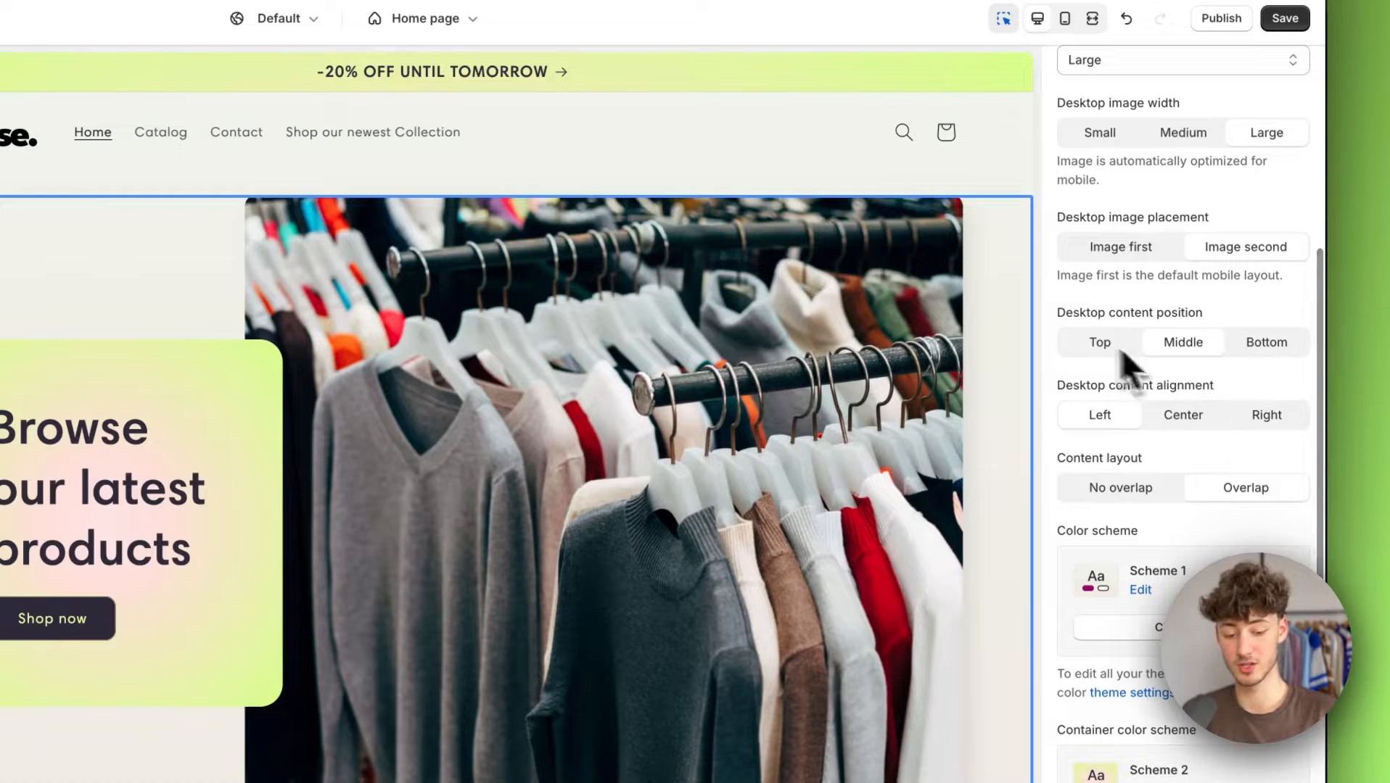
pyautogui.click(1185, 347)
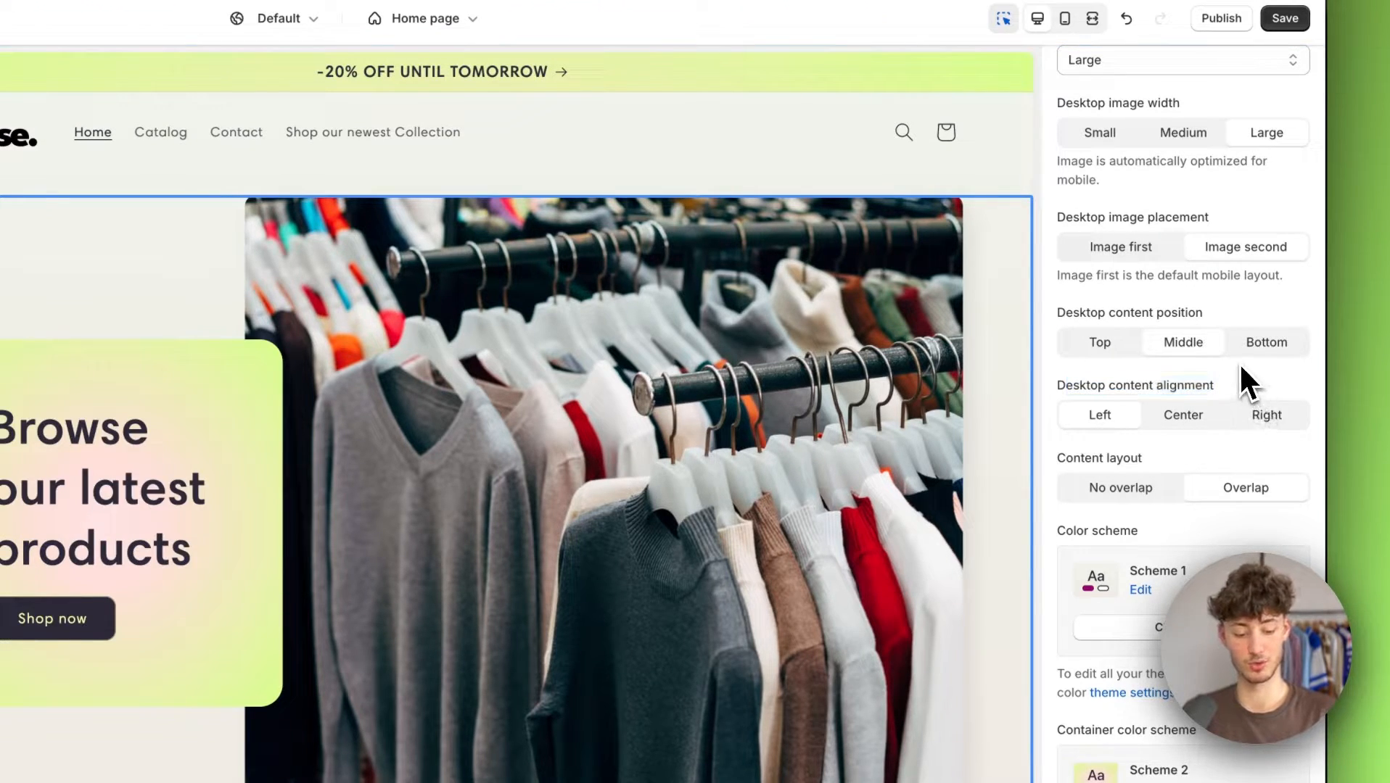
# Step: Try the No overlap content layout for the Image with text section and switch back to Overlap
pyautogui.scroll(-3, 1244, 374)
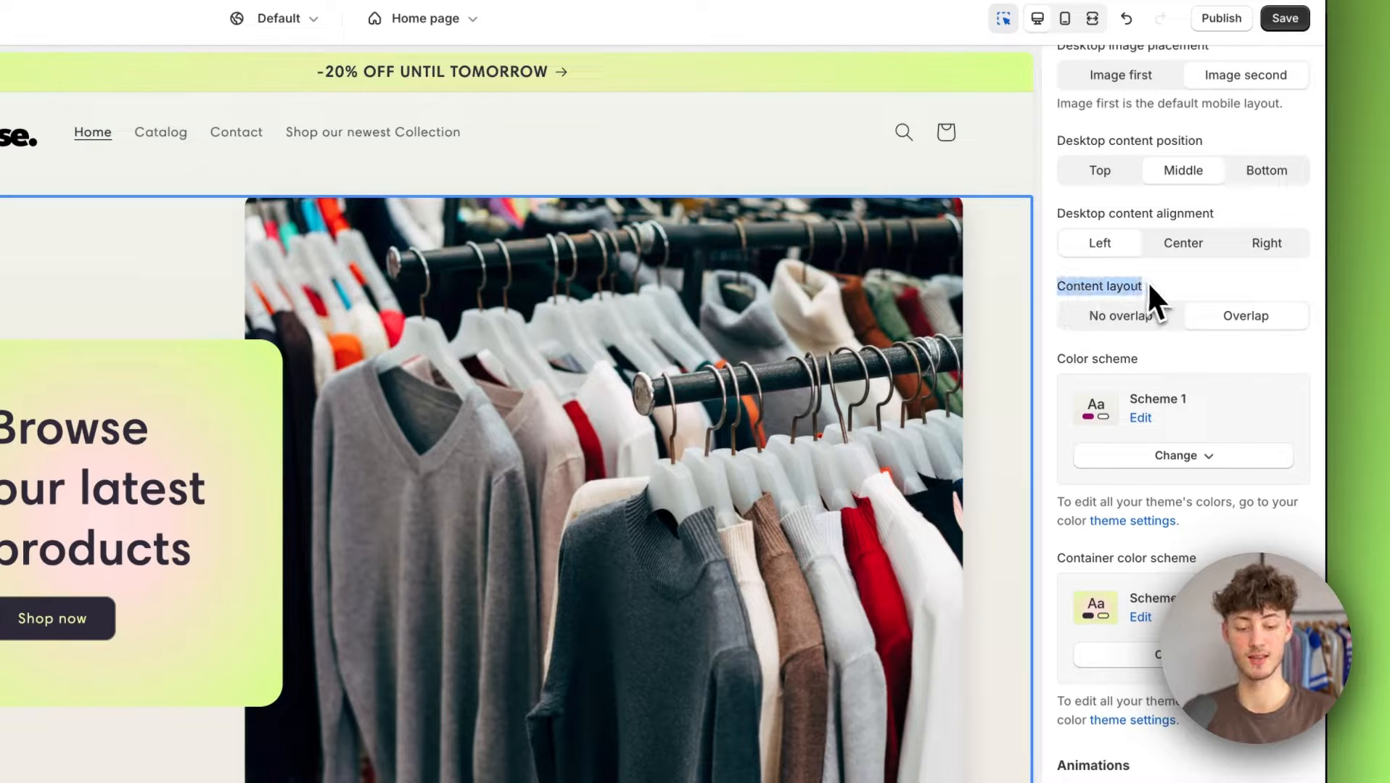
pyautogui.click(1148, 283)
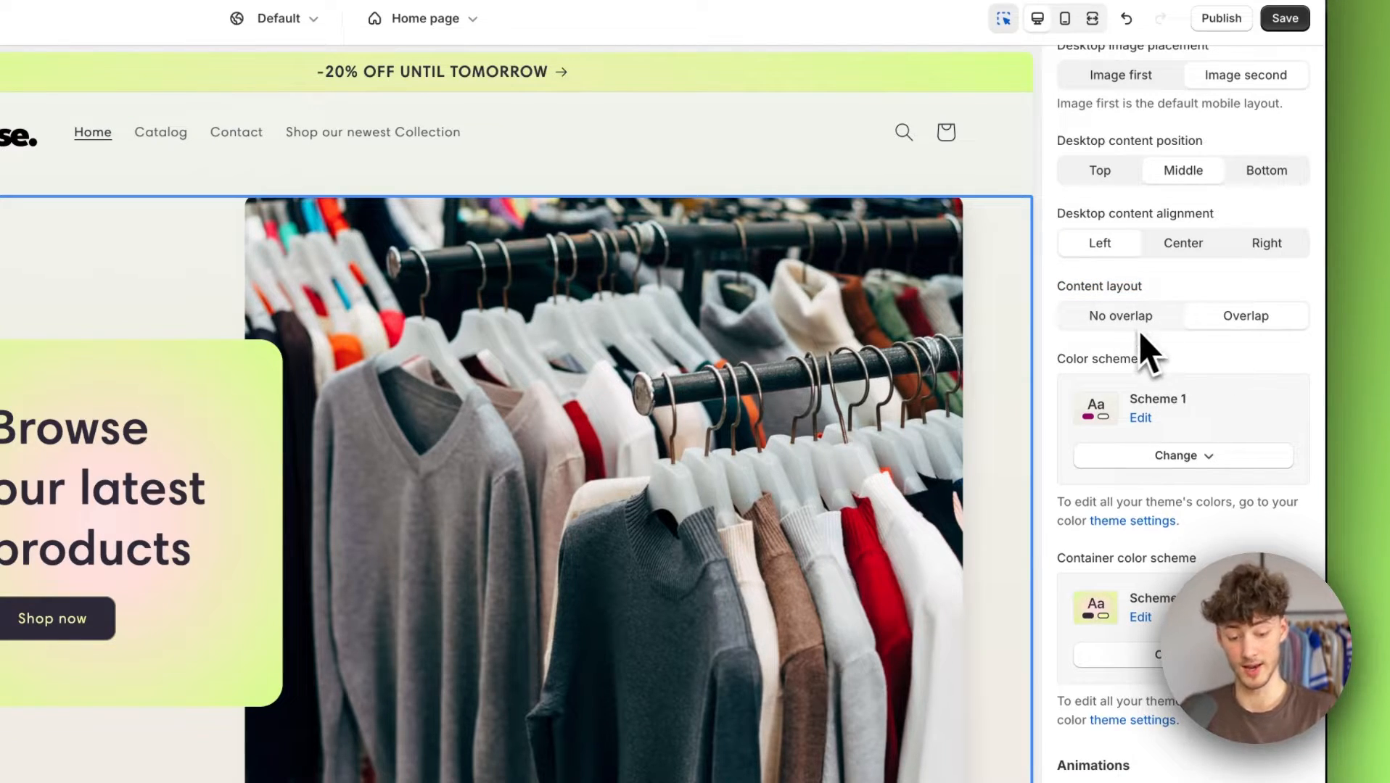
pyautogui.click(1139, 321)
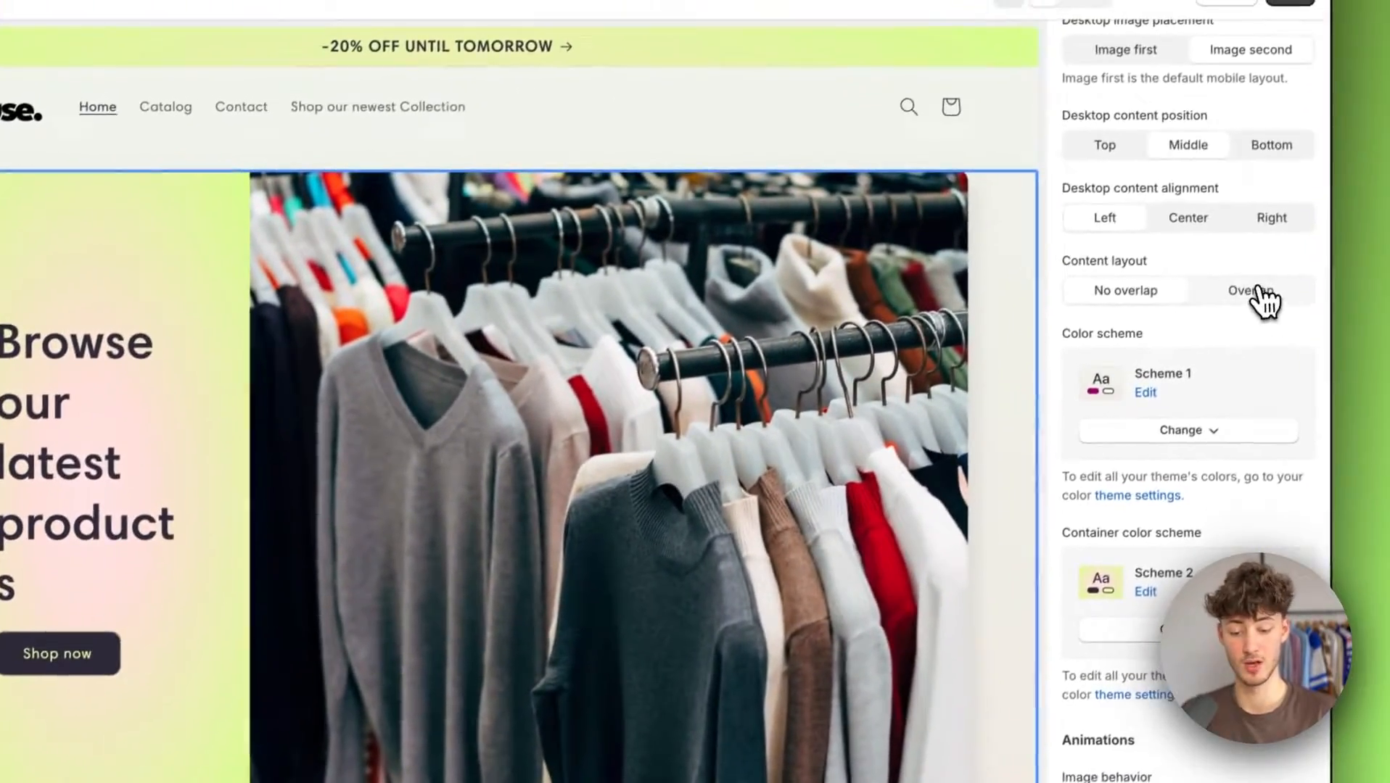
pyautogui.click(1261, 291)
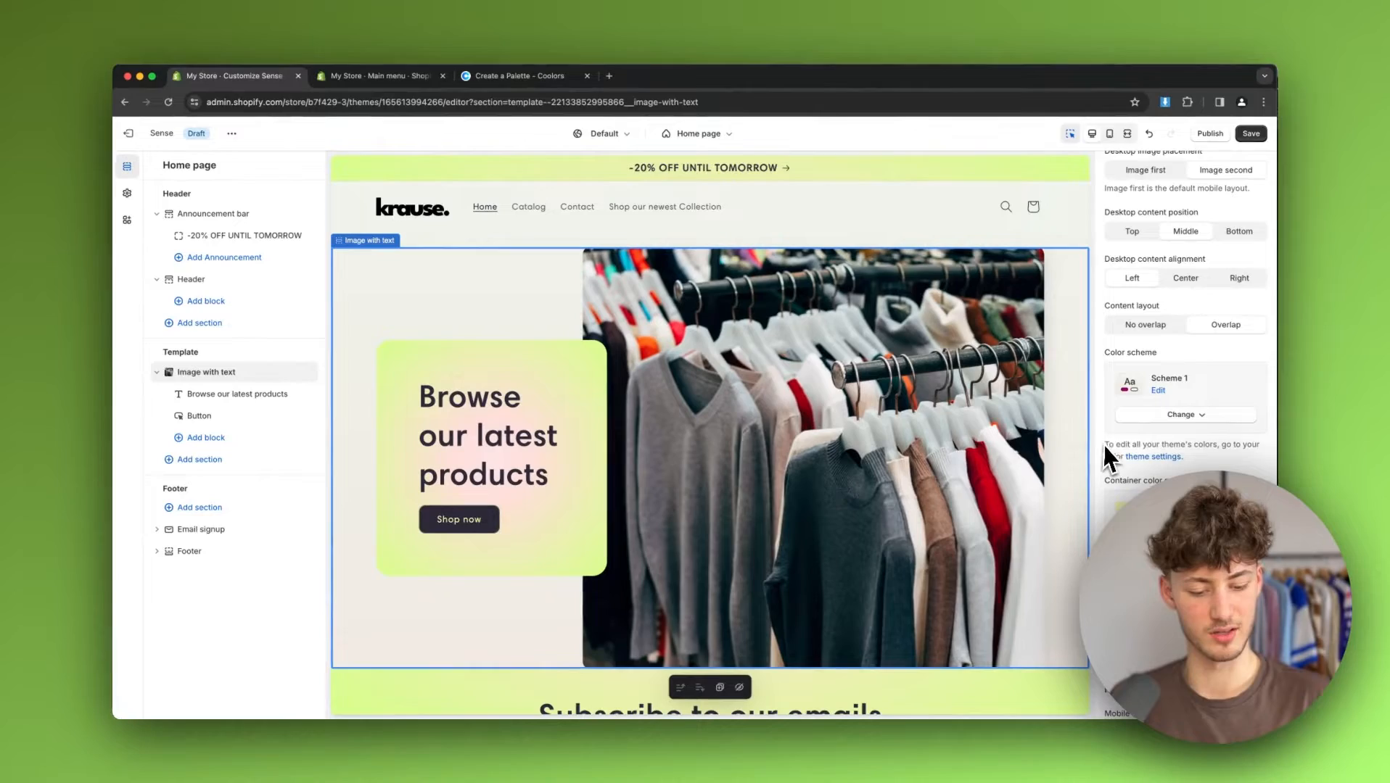
# Step: Review the Image with text section's color scheme settings and its preview, and save the theme changes
pyautogui.scroll(-5, 1180, 444)
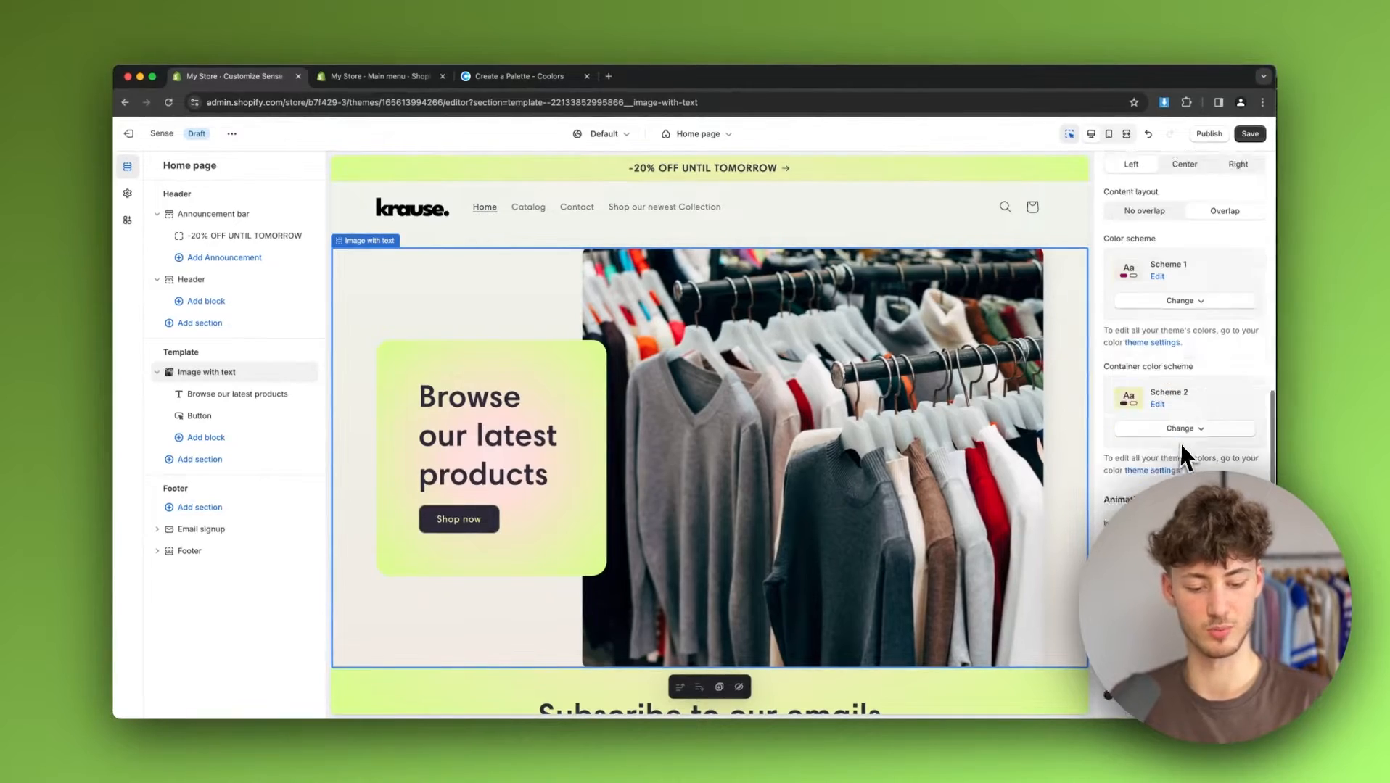
pyautogui.scroll(10, 1179, 441)
pyautogui.scroll(-2, 681, 428)
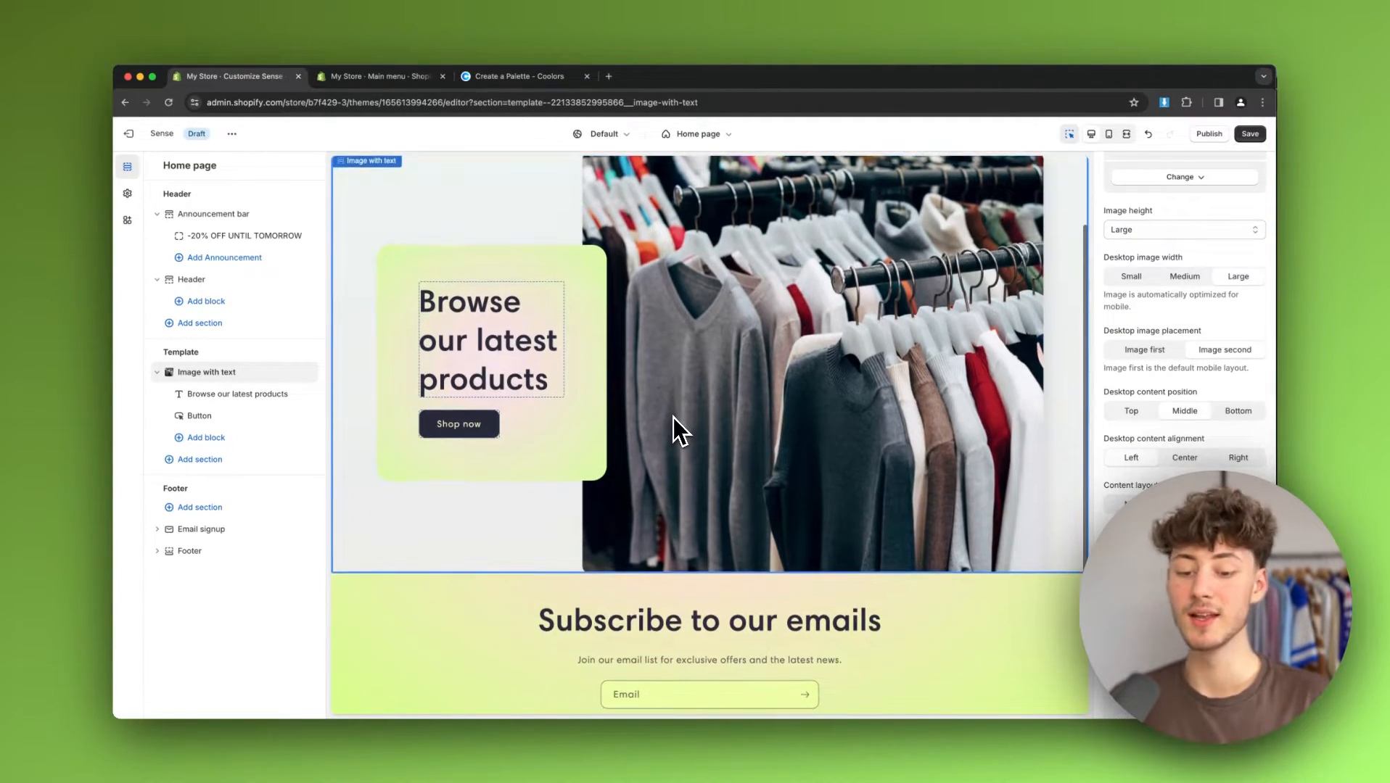
pyautogui.scroll(3, 673, 418)
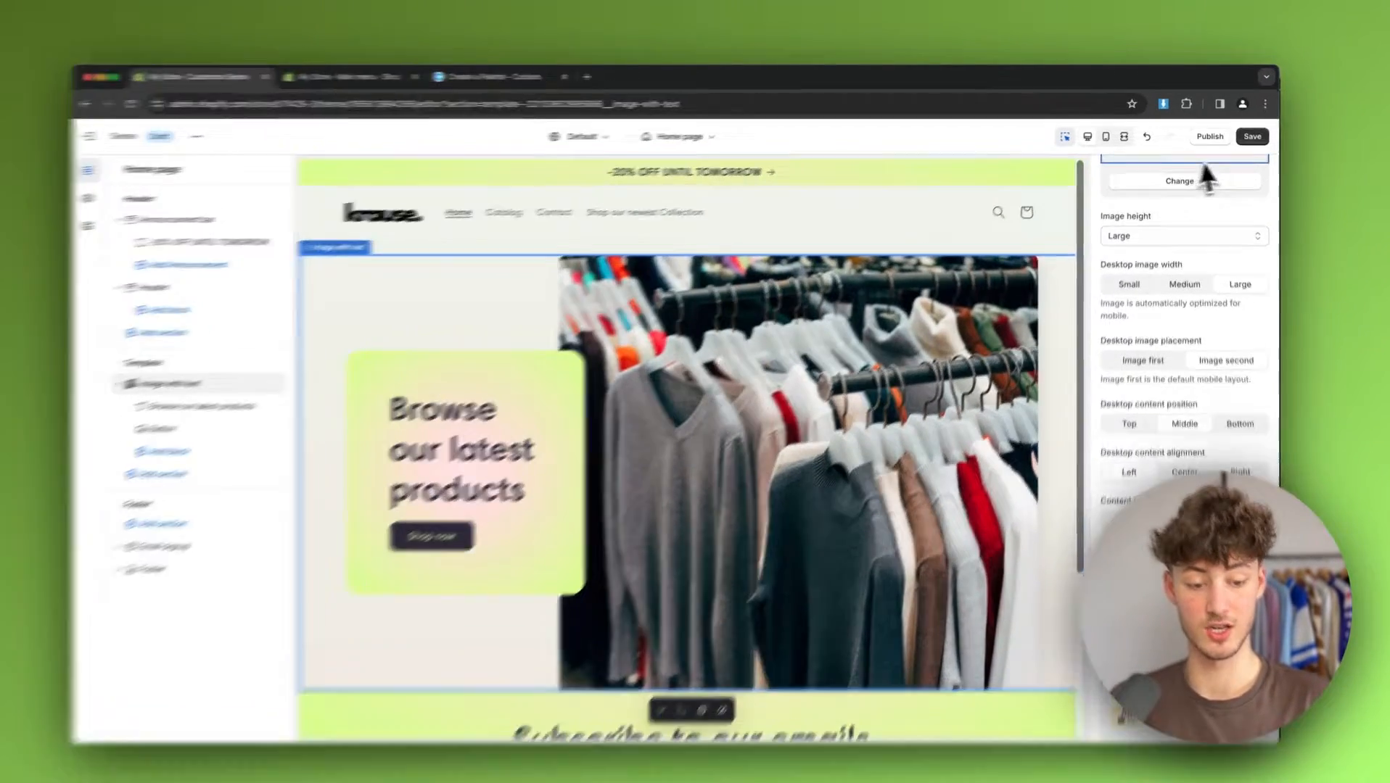
pyautogui.click(1252, 137)
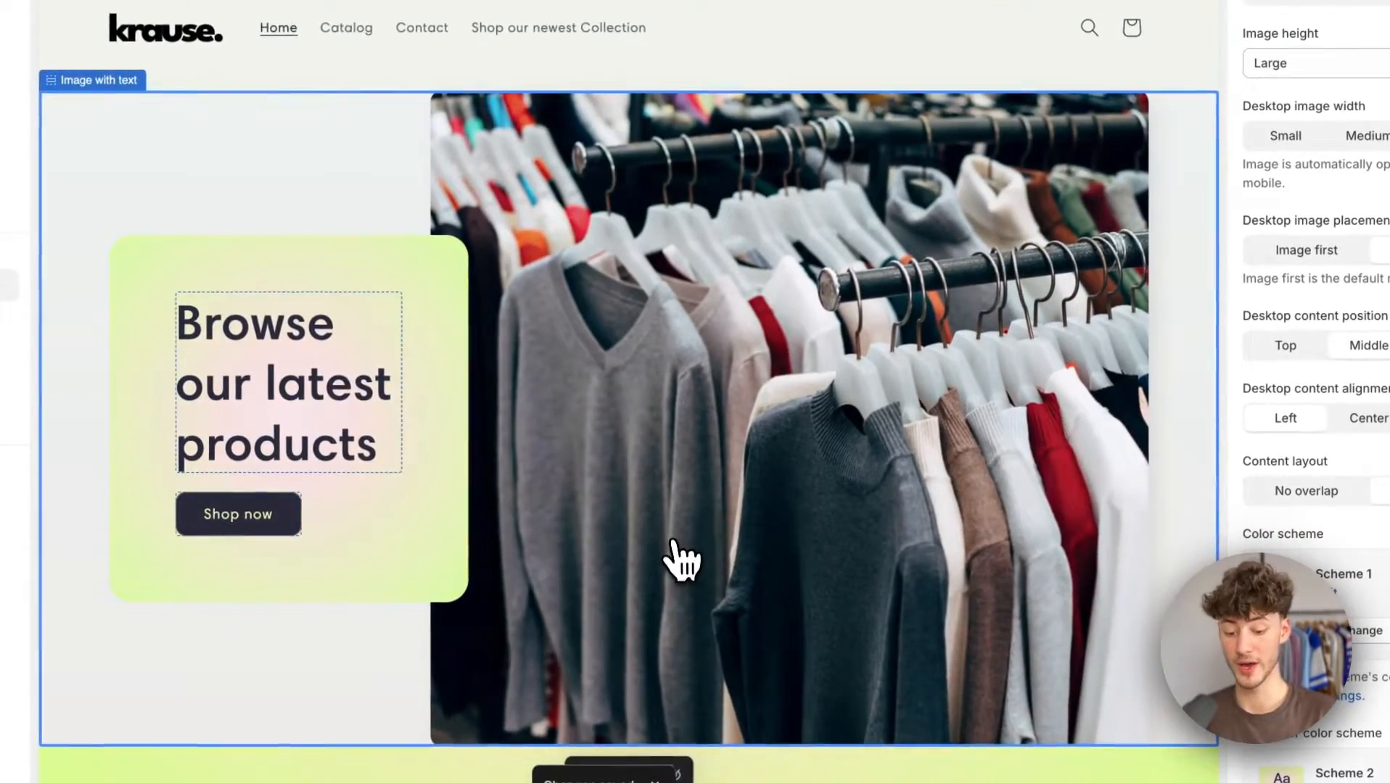
# Step: Add a Featured collection section to the home page template below the Image with text section
pyautogui.scroll(-3, 673, 548)
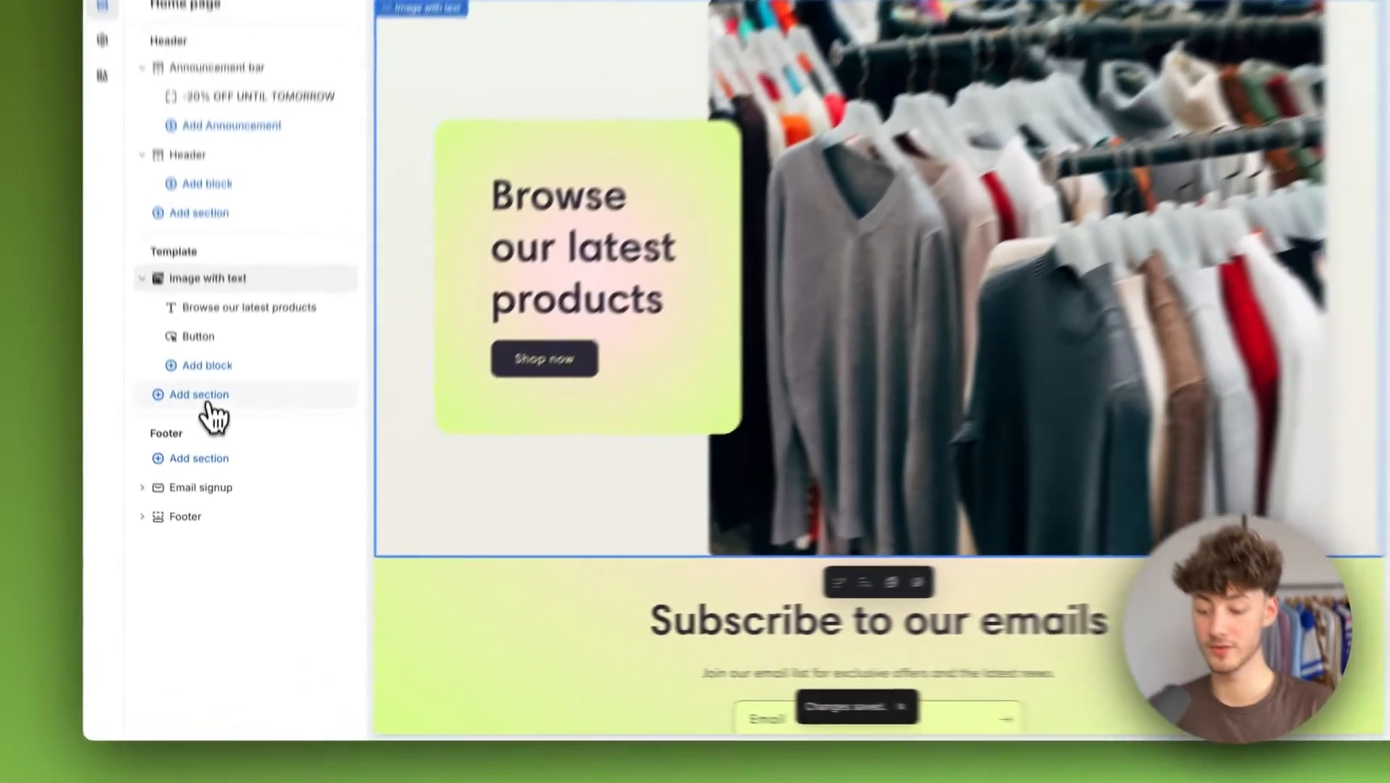
pyautogui.click(209, 459)
pyautogui.click(221, 485)
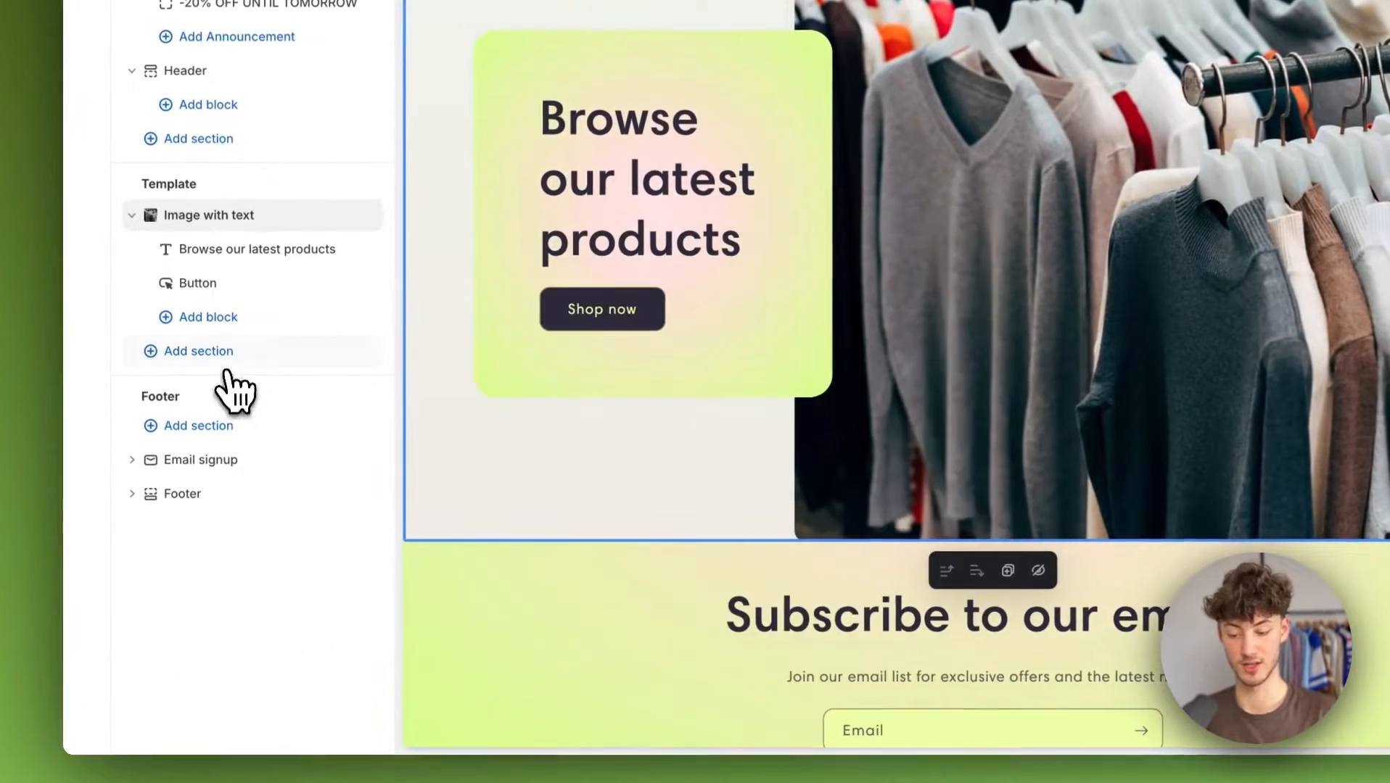
pyautogui.click(227, 366)
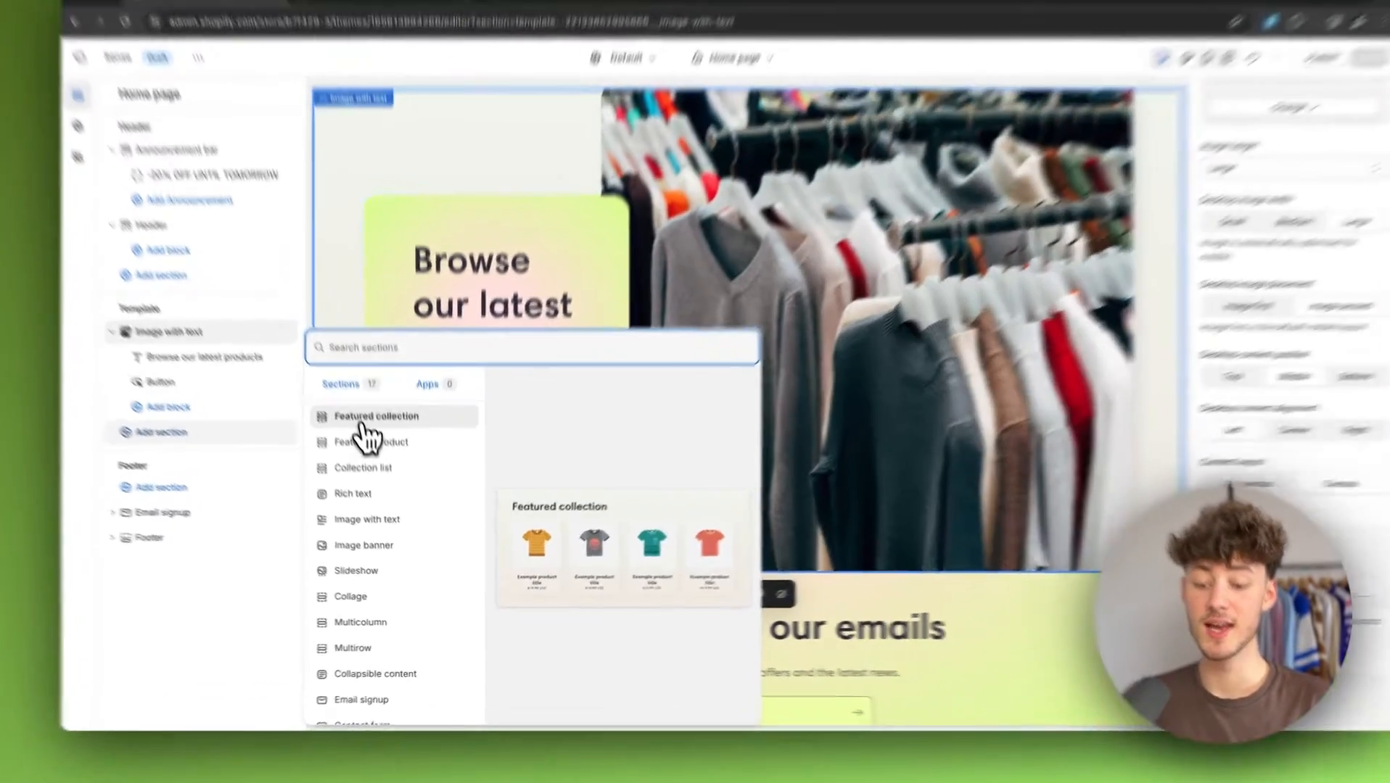
pyautogui.click(367, 421)
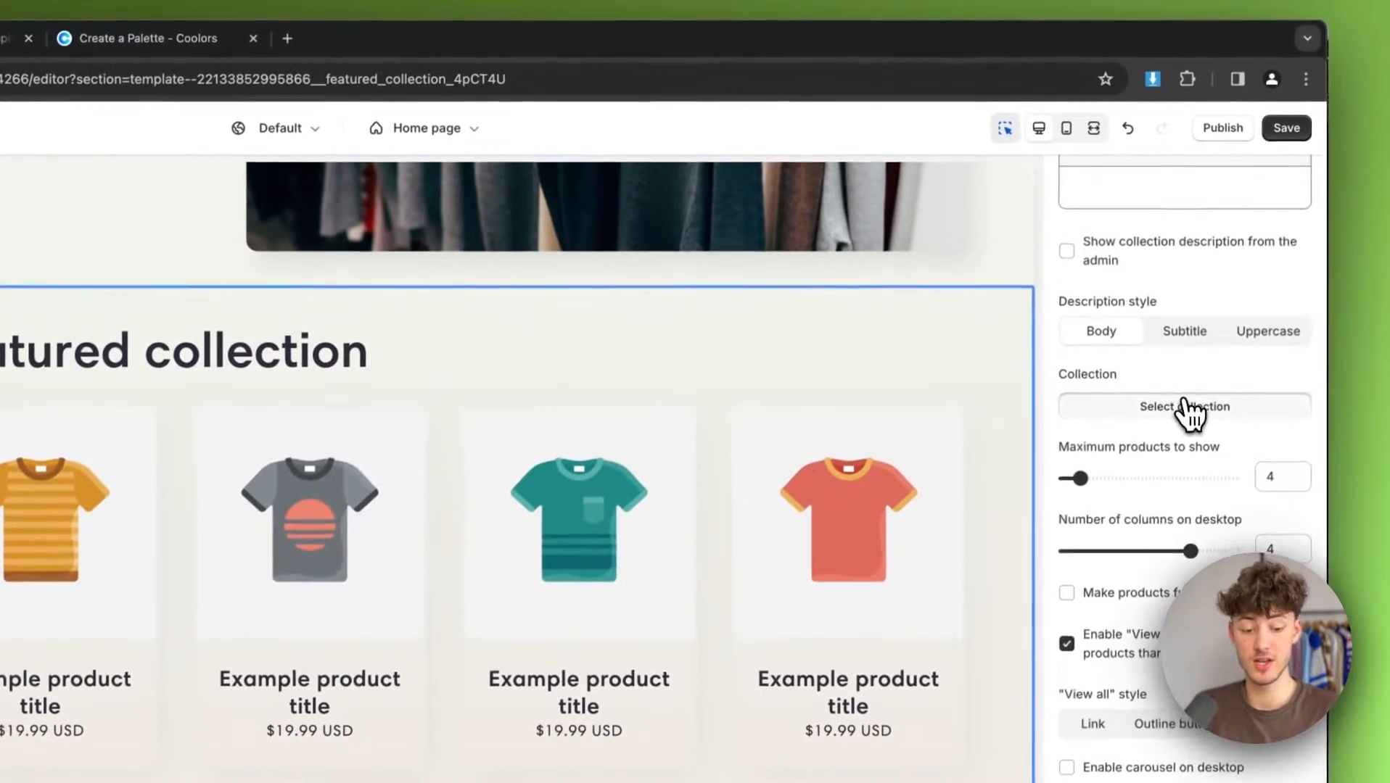
# Step: Try the Bottoms collection in the Featured collection section, and assign the Tops collection instead
pyautogui.click(1236, 270)
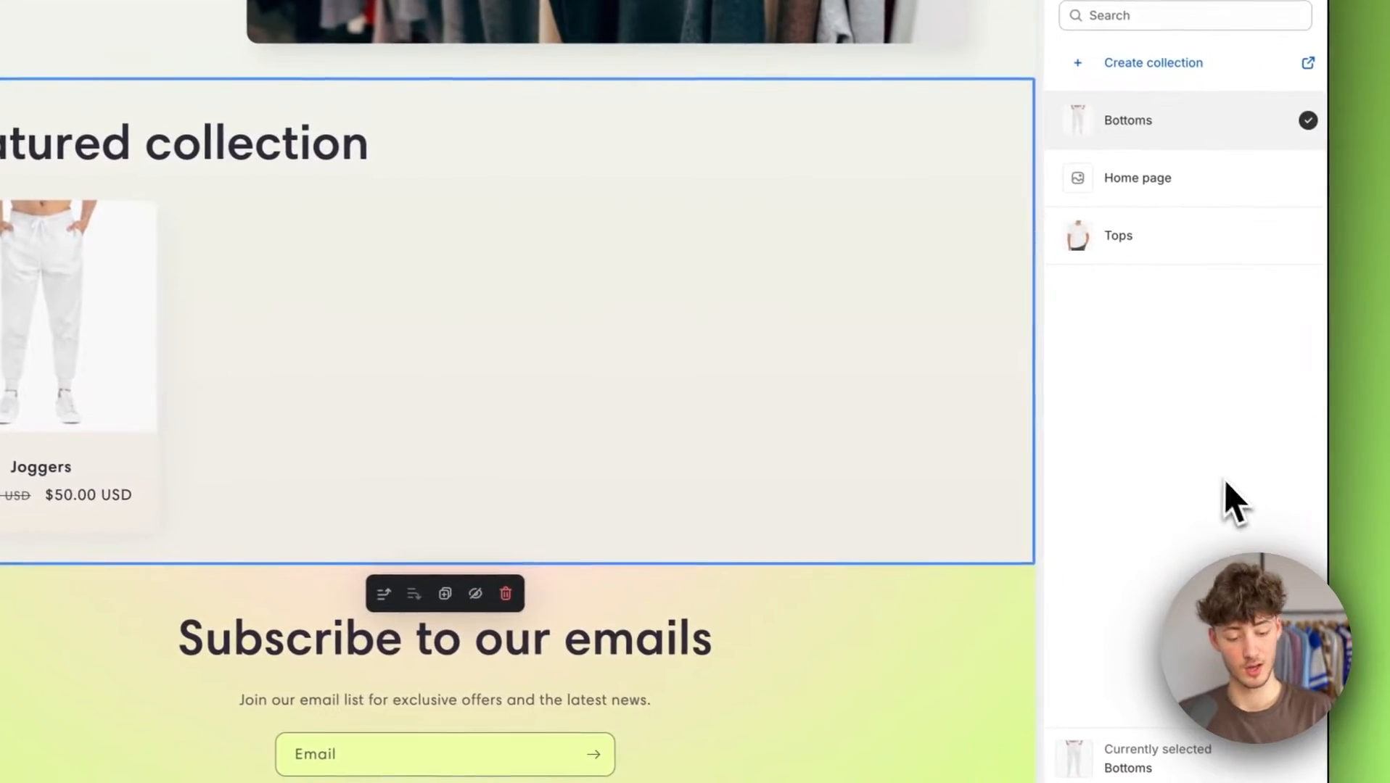
pyautogui.click(1205, 230)
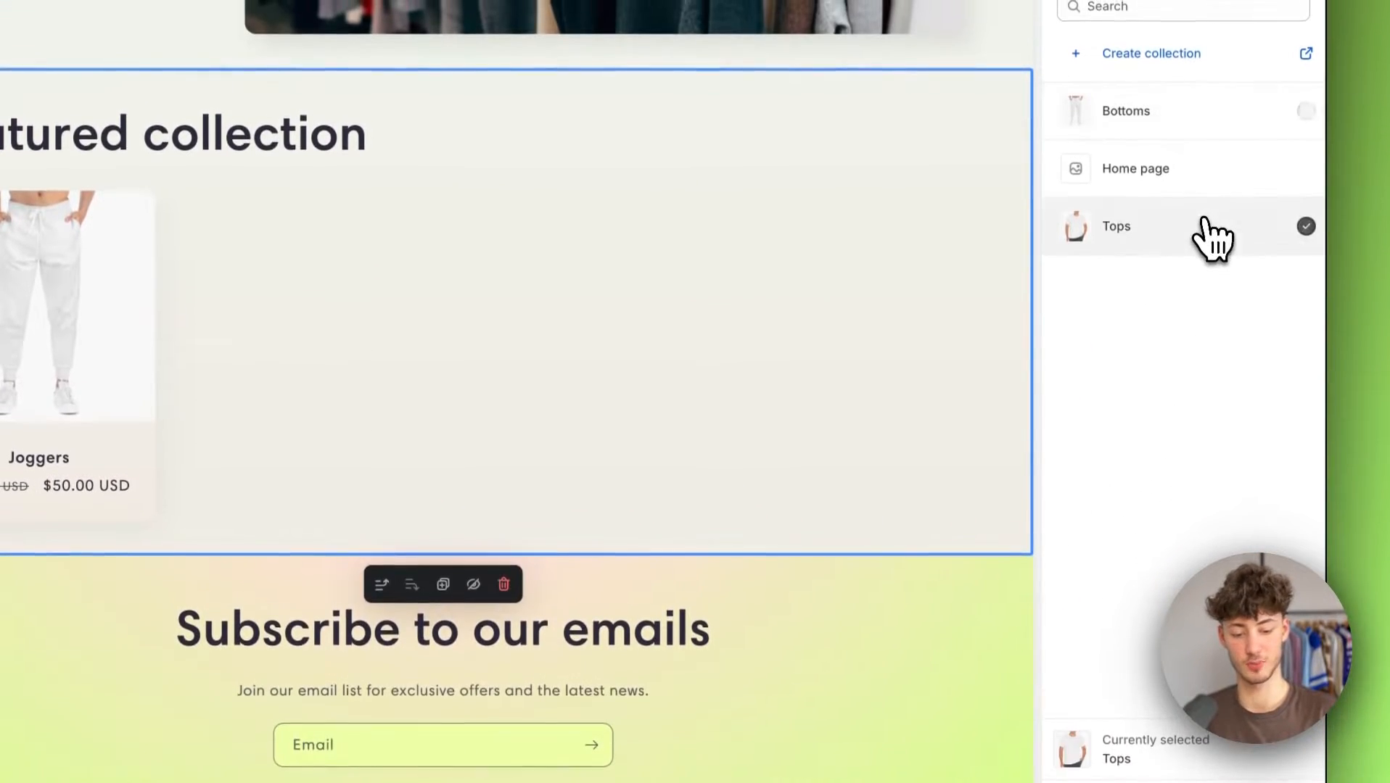
pyautogui.click(1288, 746)
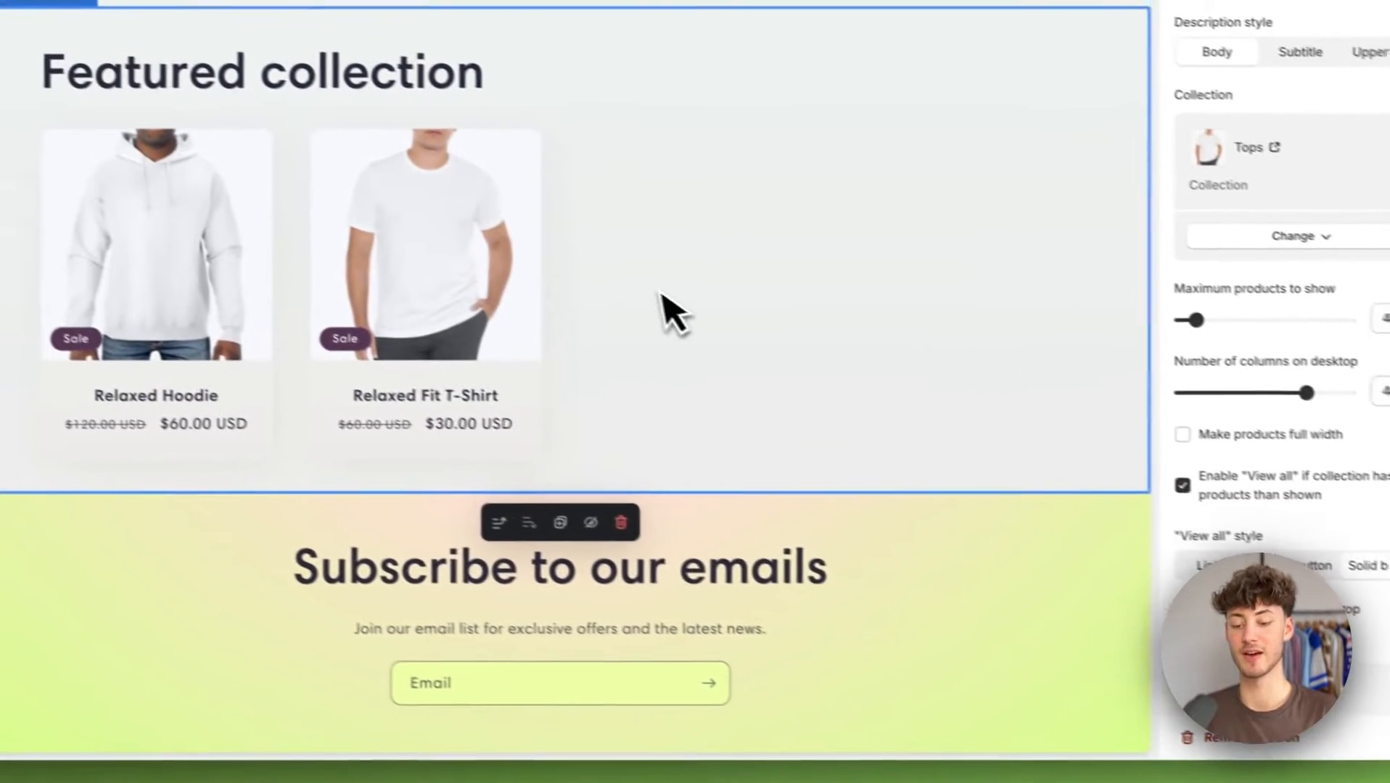
# Step: Check the Featured collection section in the page preview and remove it from the home page template
pyautogui.scroll(4, 674, 305)
pyautogui.scroll(-6, 716, 319)
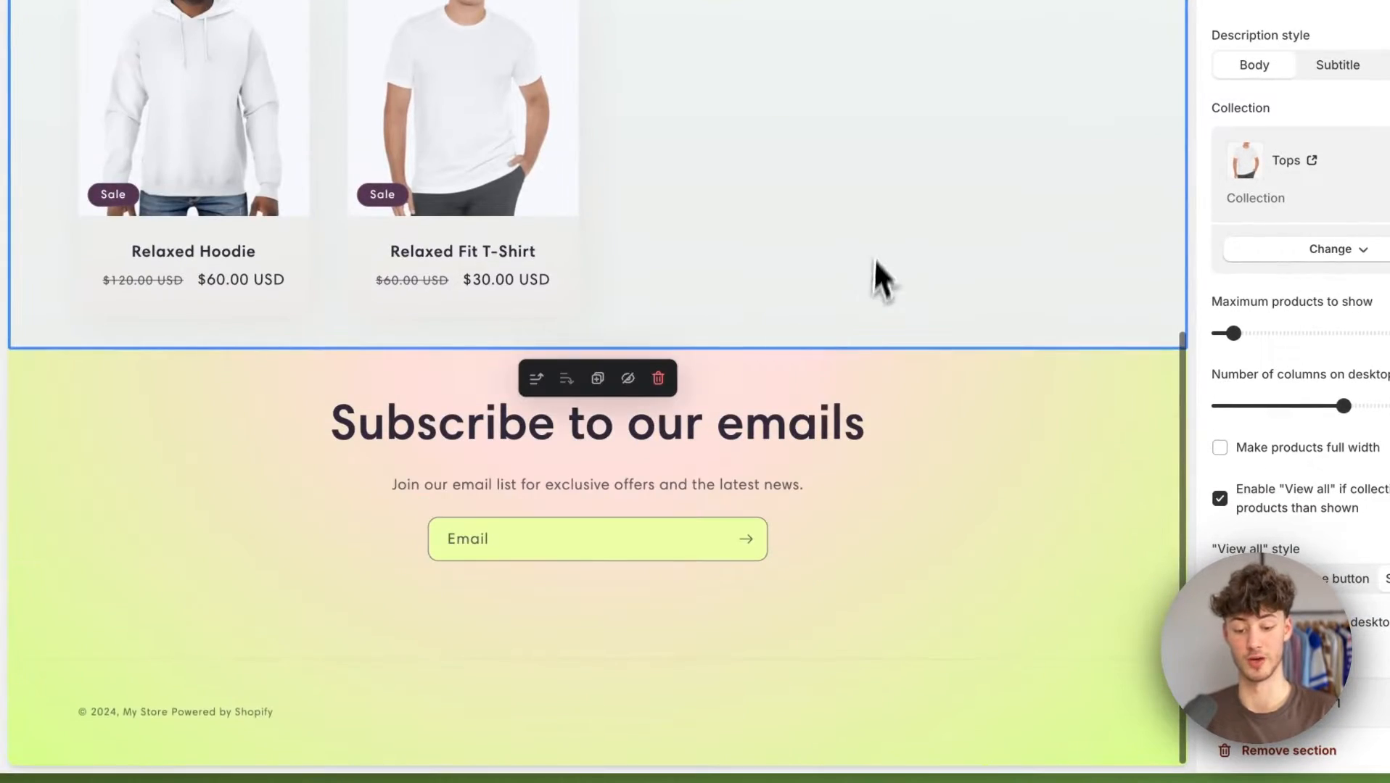
pyautogui.scroll(1, 873, 238)
pyautogui.scroll(2, 875, 244)
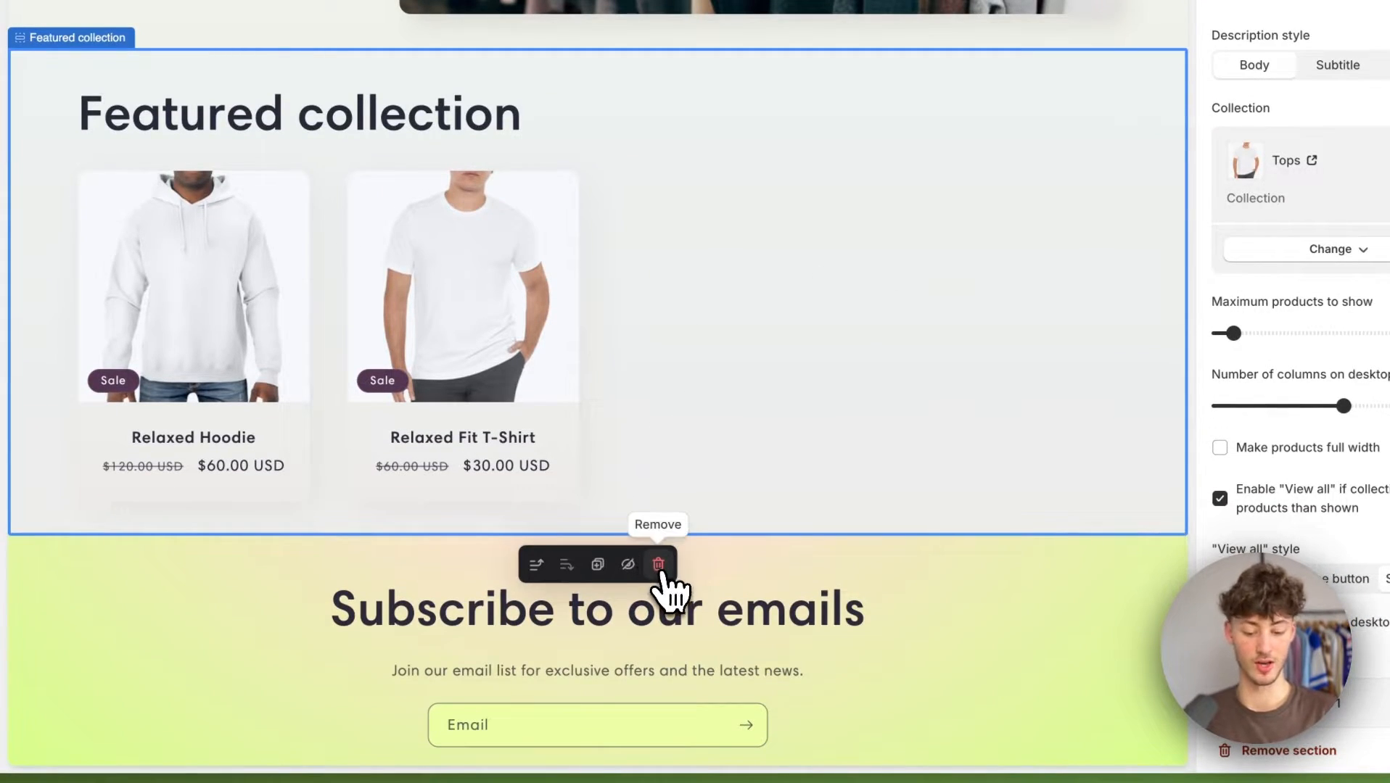
pyautogui.click(659, 567)
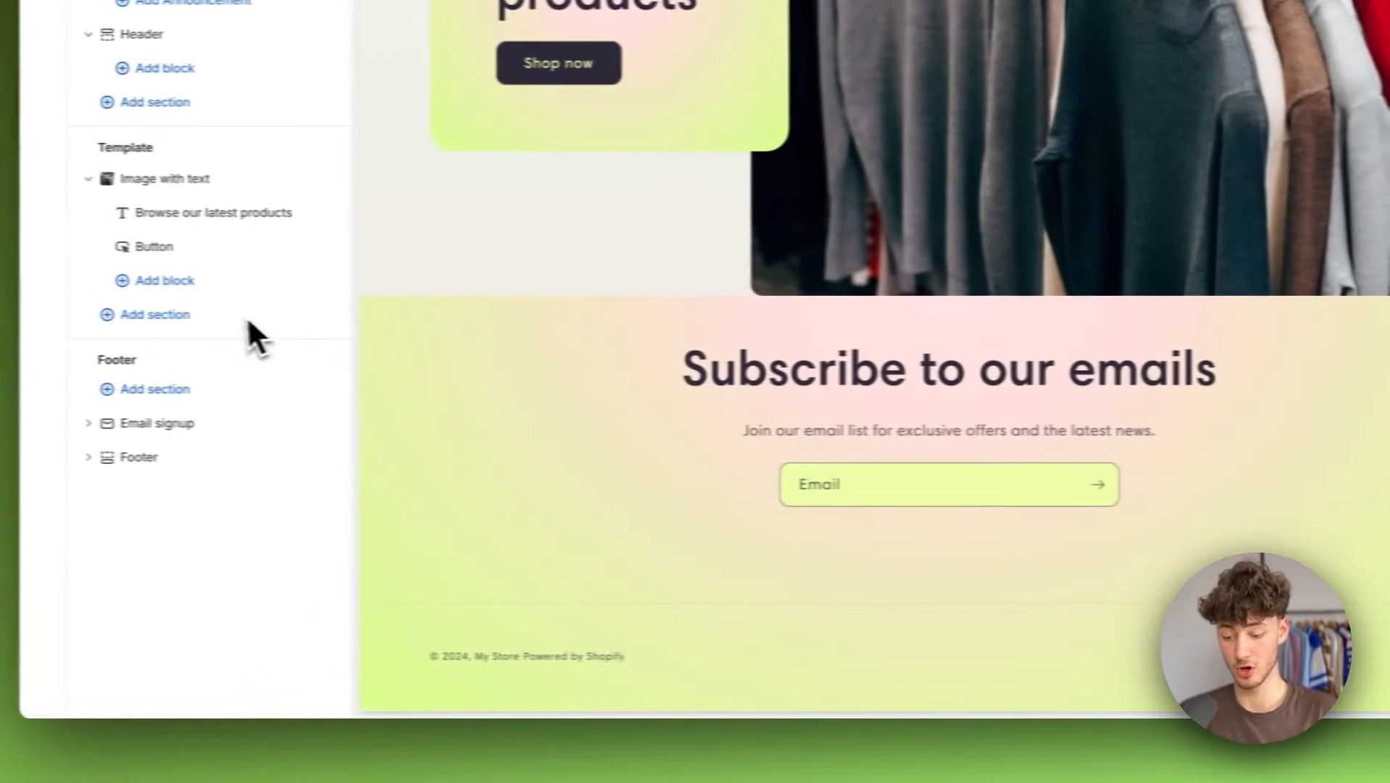
# Step: Add a Featured product section below the Image with text section and assign the Relaxed Fit T-Shirt product to it
pyautogui.click(210, 317)
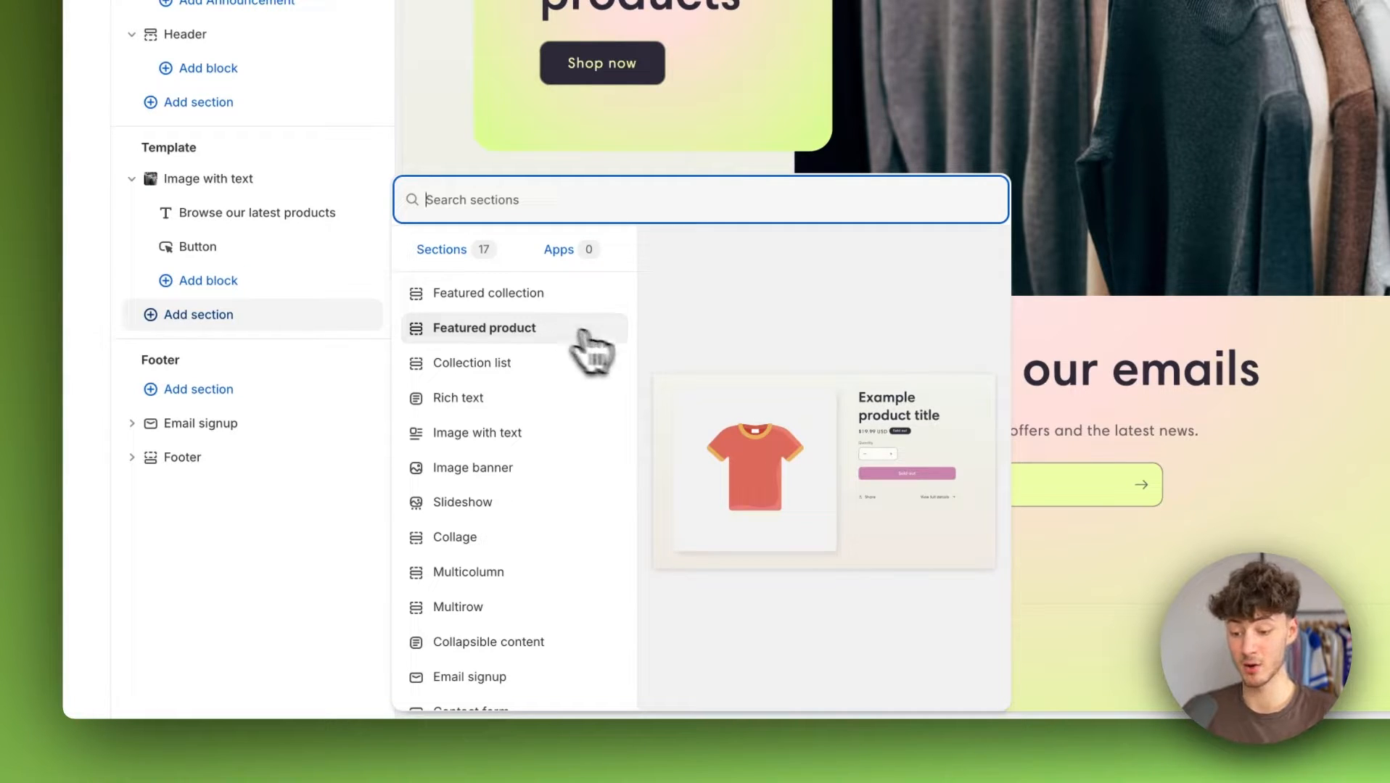
pyautogui.click(755, 417)
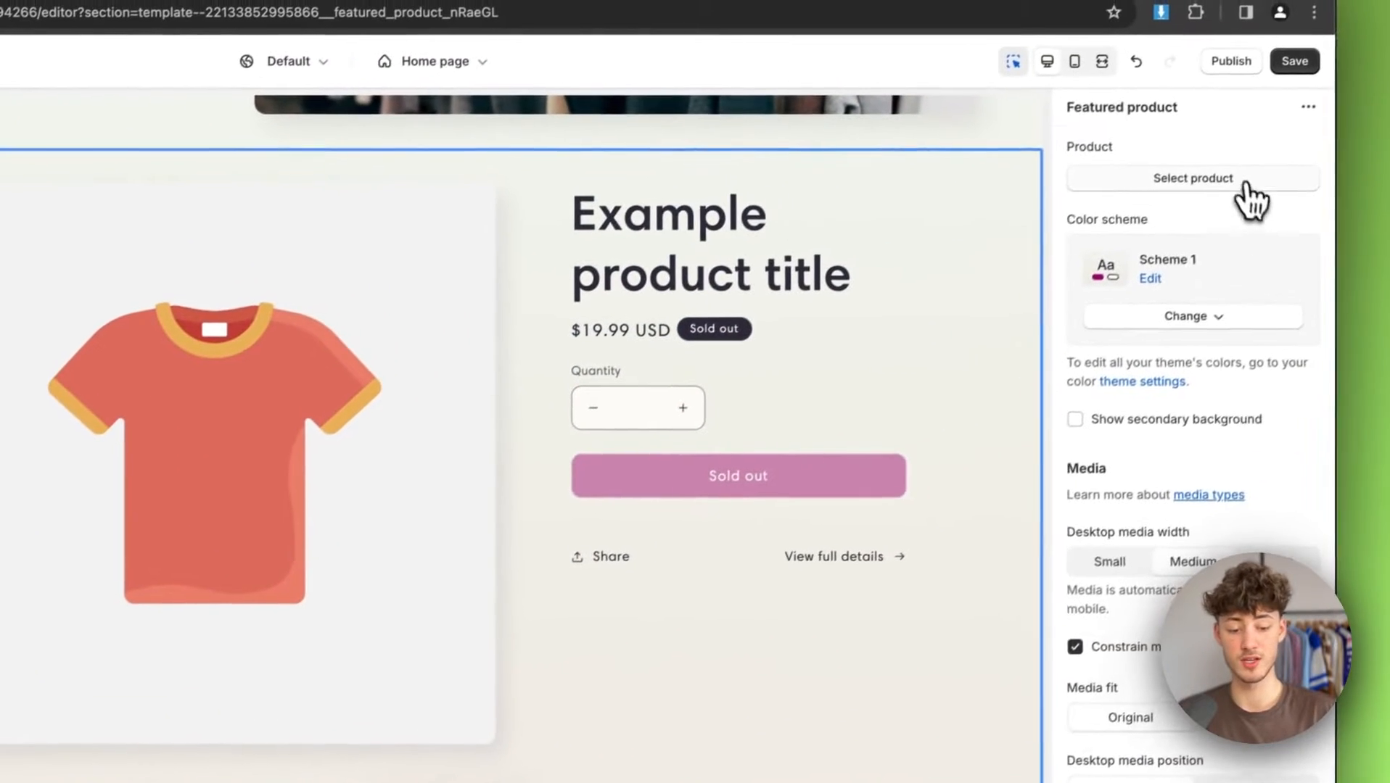
pyautogui.click(1375, 13)
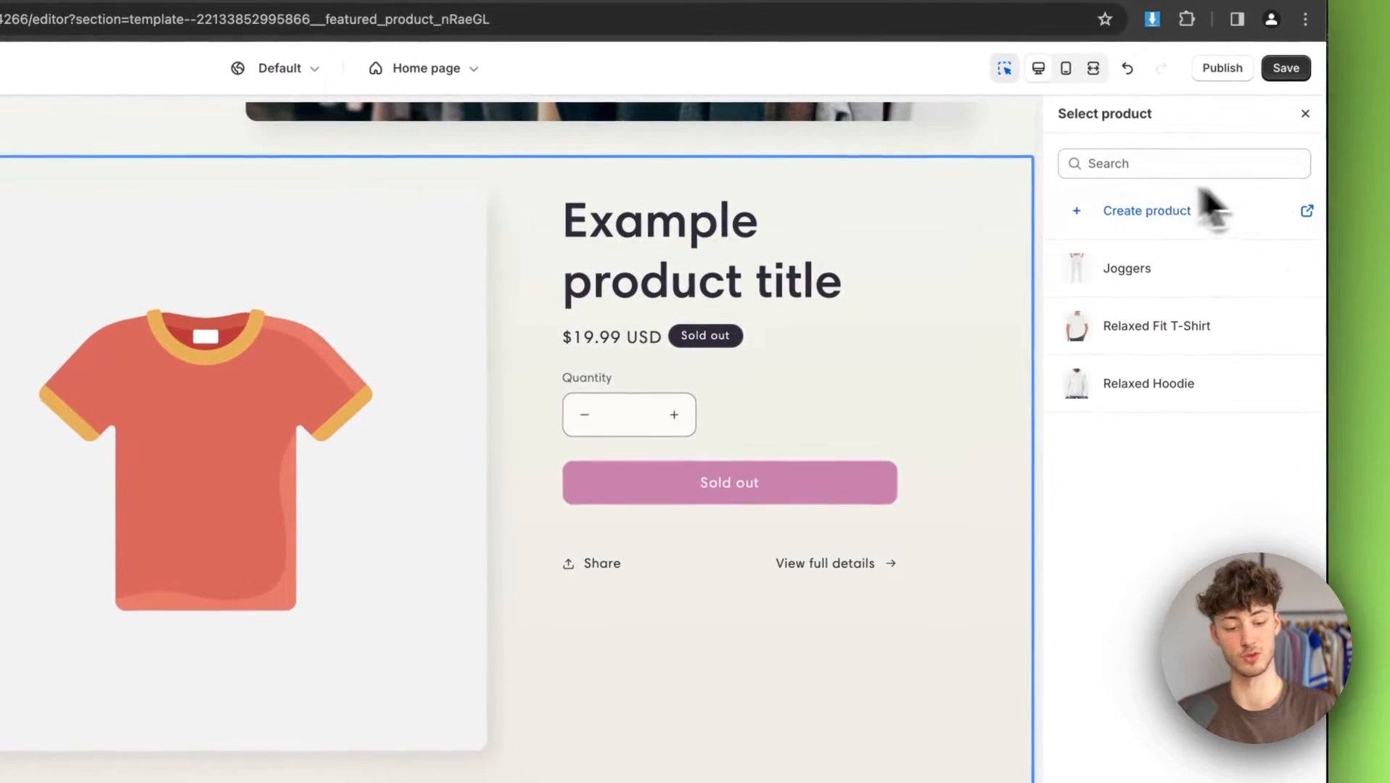
pyautogui.click(1159, 339)
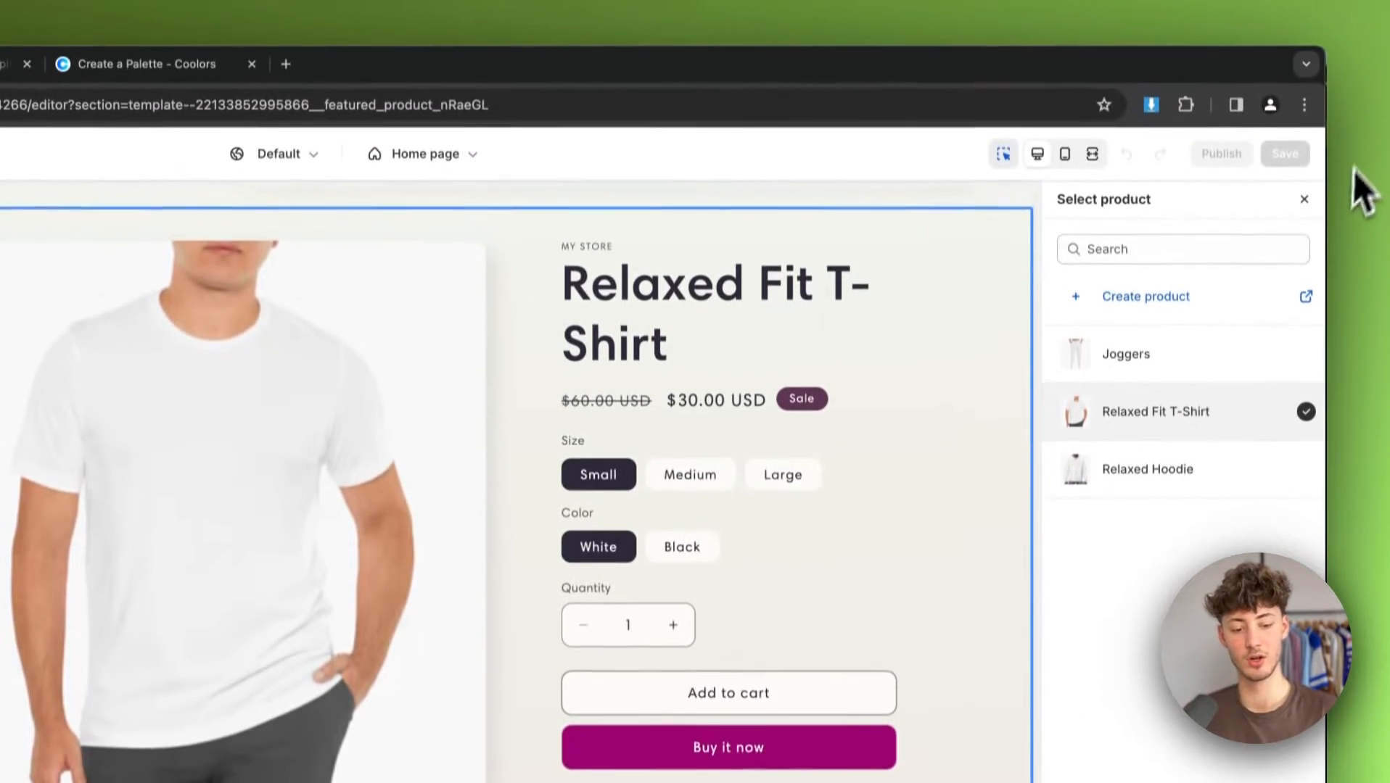
pyautogui.click(1304, 114)
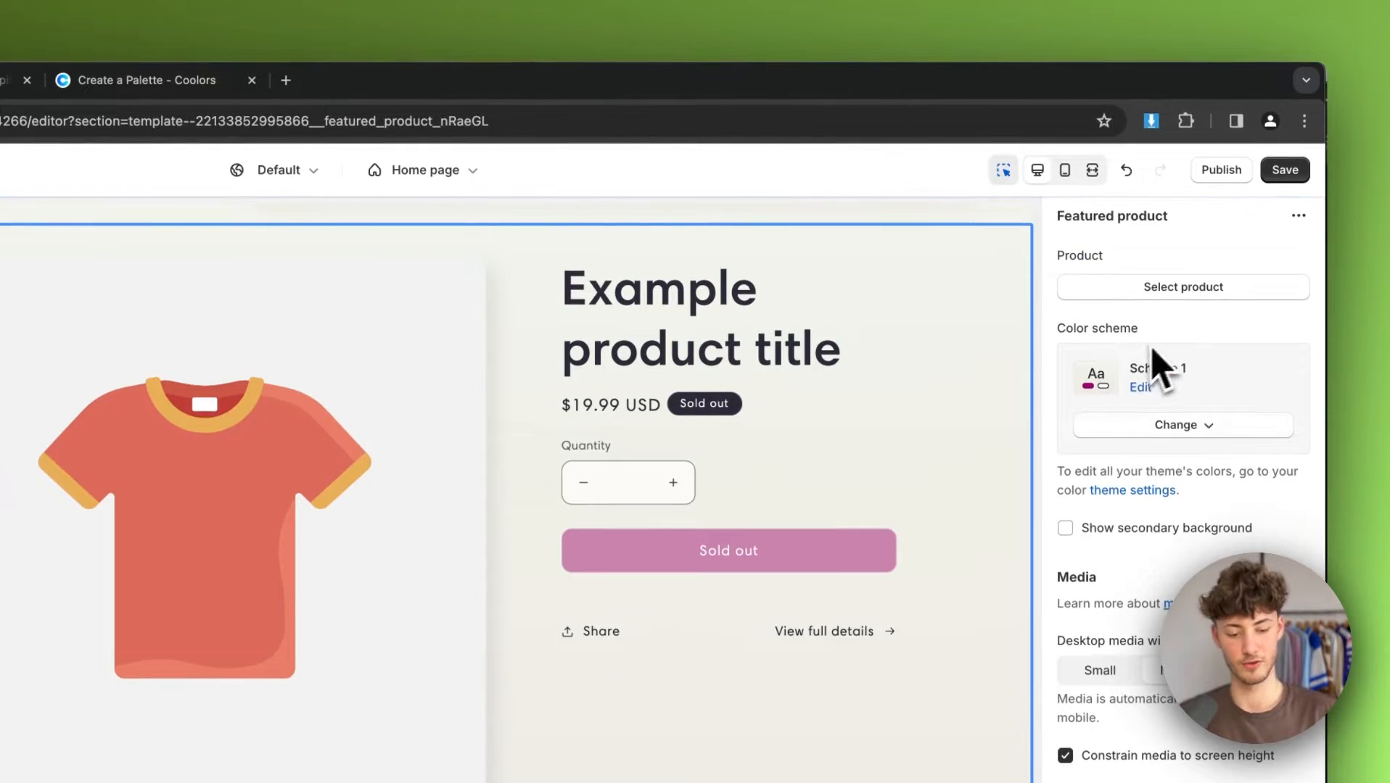
pyautogui.click(1175, 425)
pyautogui.click(1183, 287)
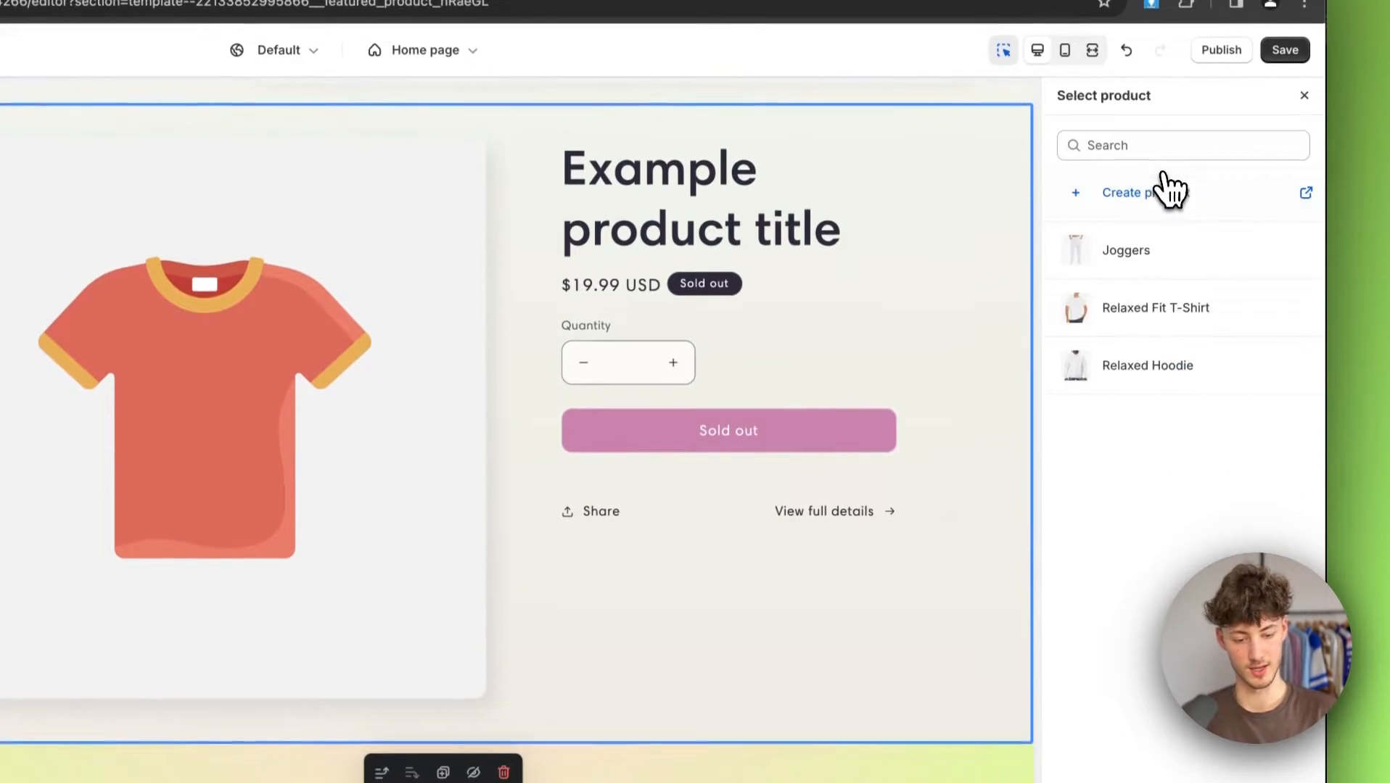
pyautogui.click(1149, 313)
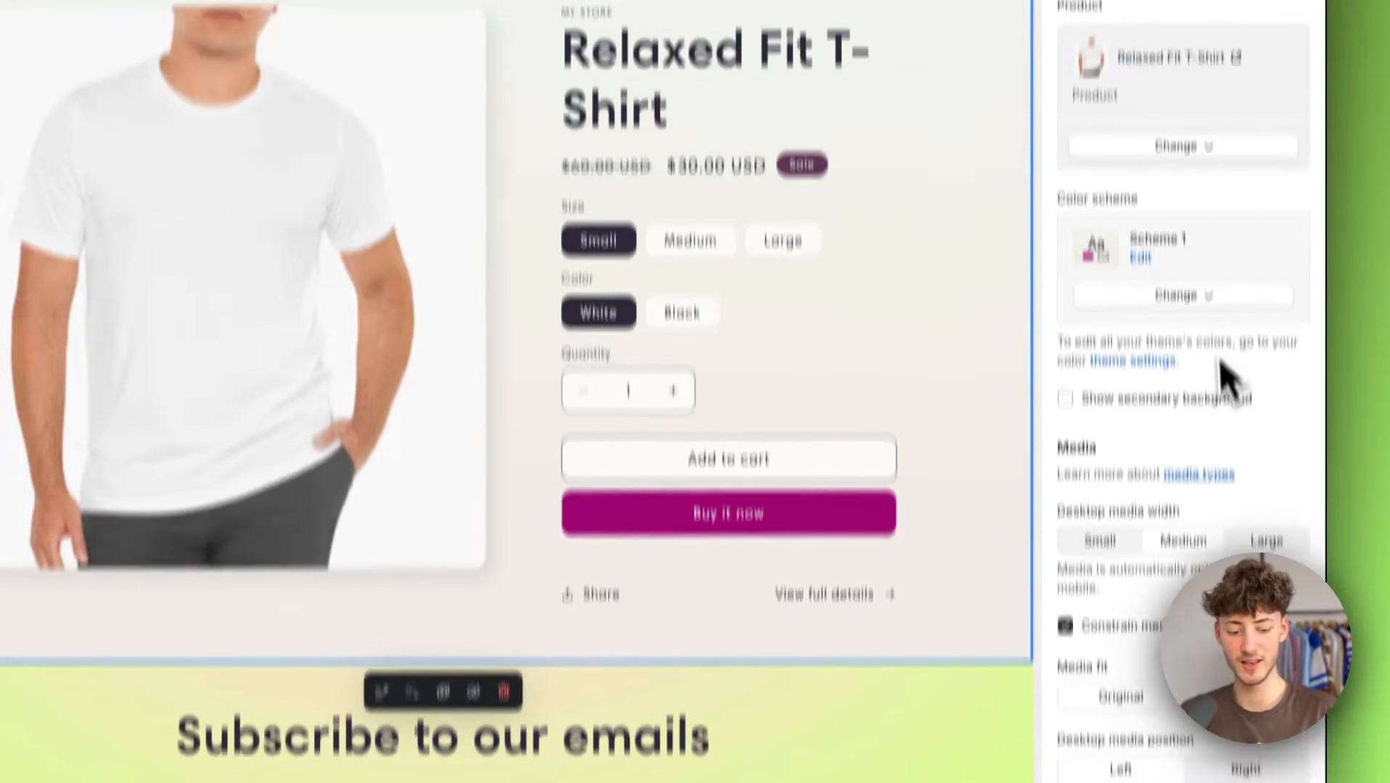
# Step: Try the Small desktop media width for the Featured product section and return it to Medium
pyautogui.scroll(-2, 1233, 392)
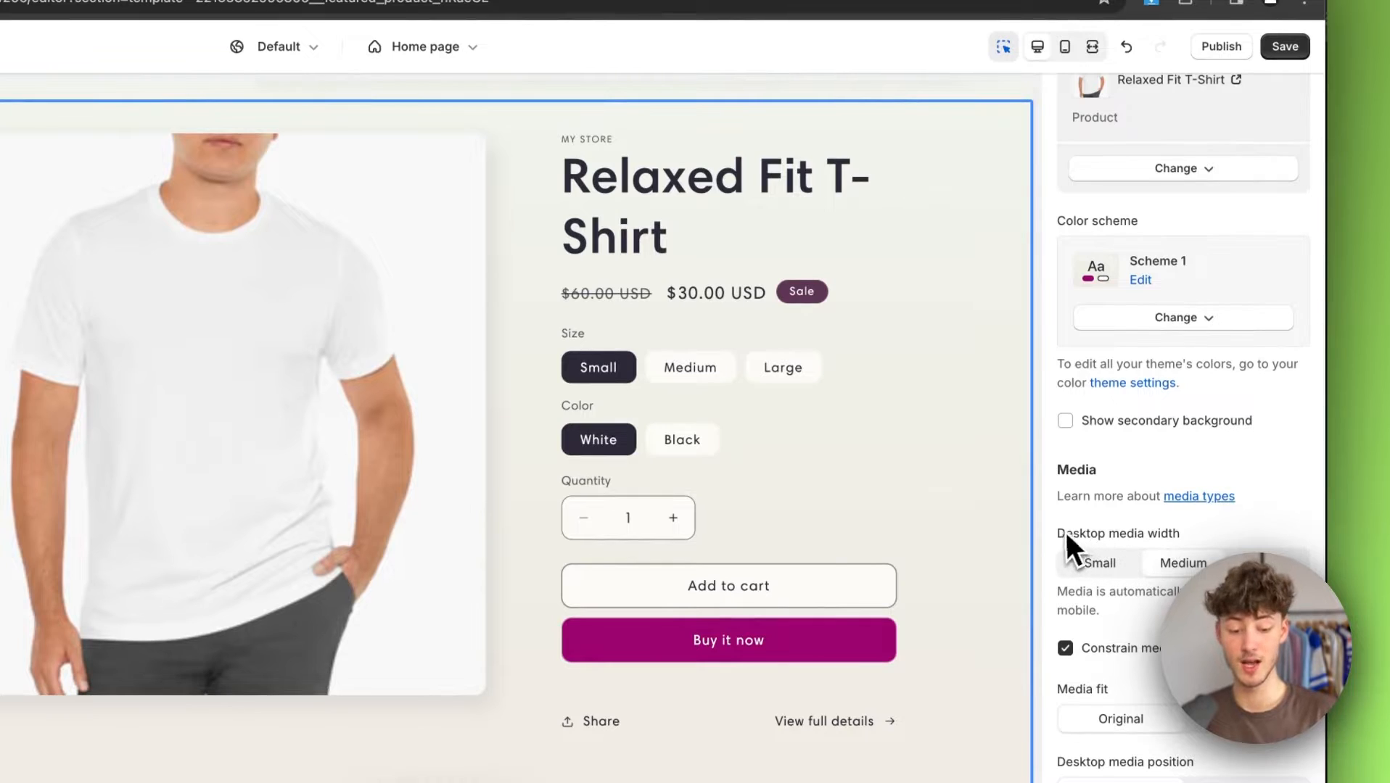
pyautogui.click(1109, 564)
pyautogui.scroll(-2, 1113, 577)
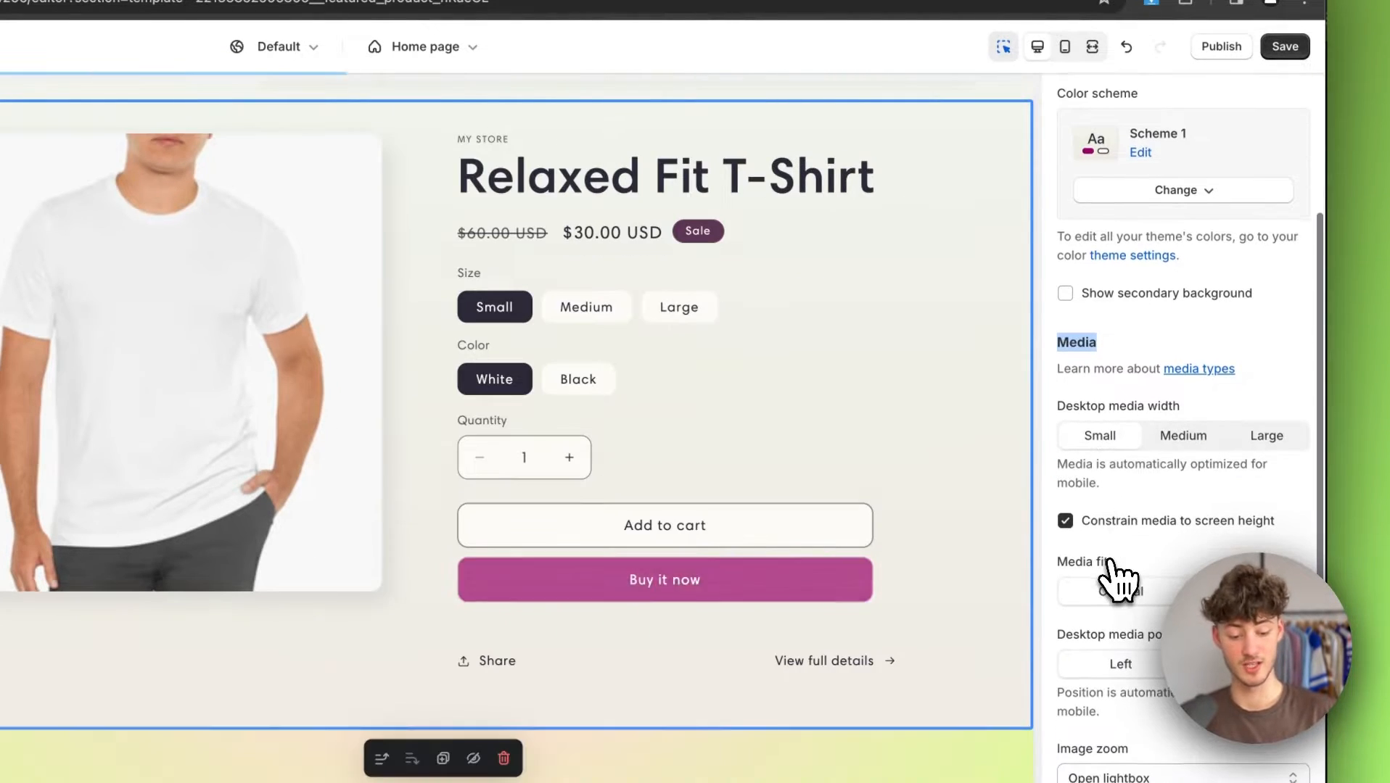
pyautogui.click(1186, 434)
pyautogui.scroll(-2, 1182, 552)
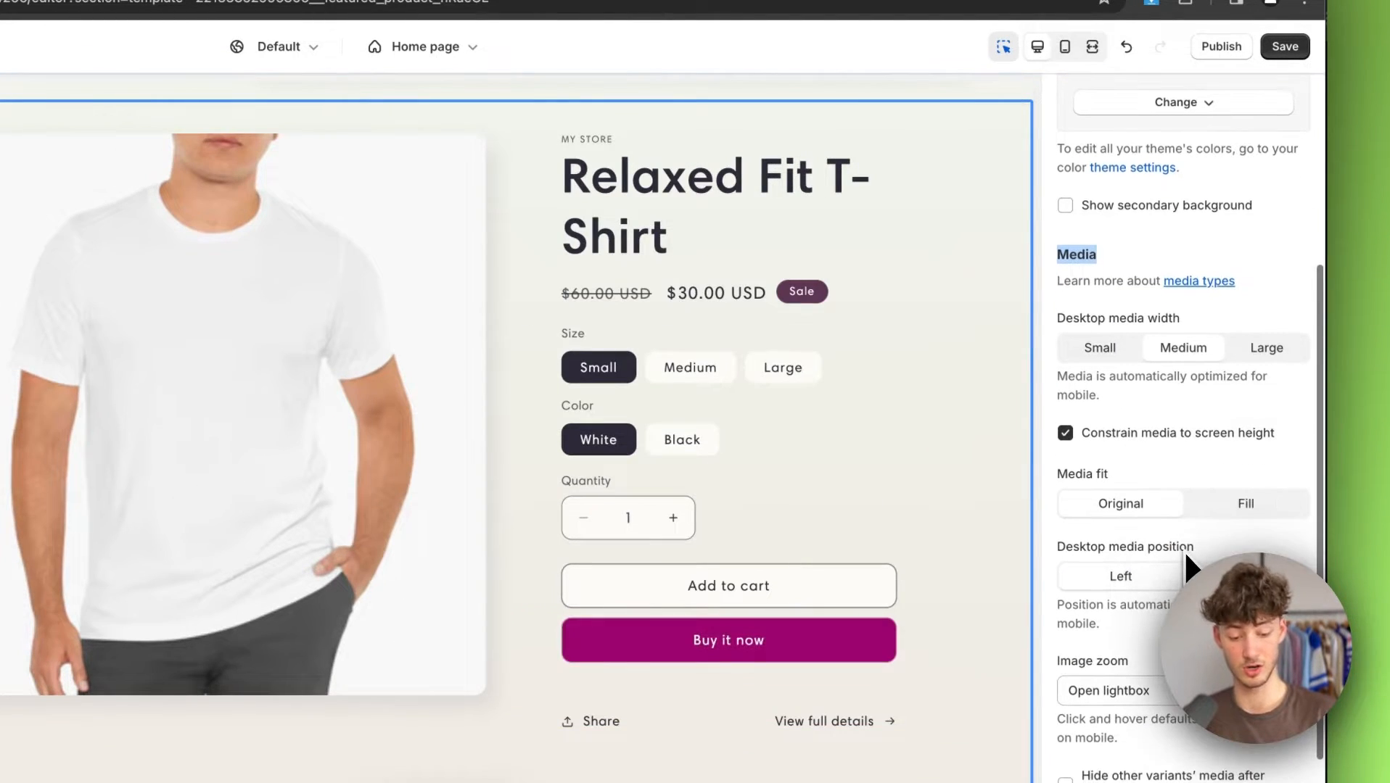
# Step: Review the Featured product section's remaining media settings and its appearance within the home page preview
pyautogui.moveTo(1086, 500); pyautogui.dragTo(1122, 472)
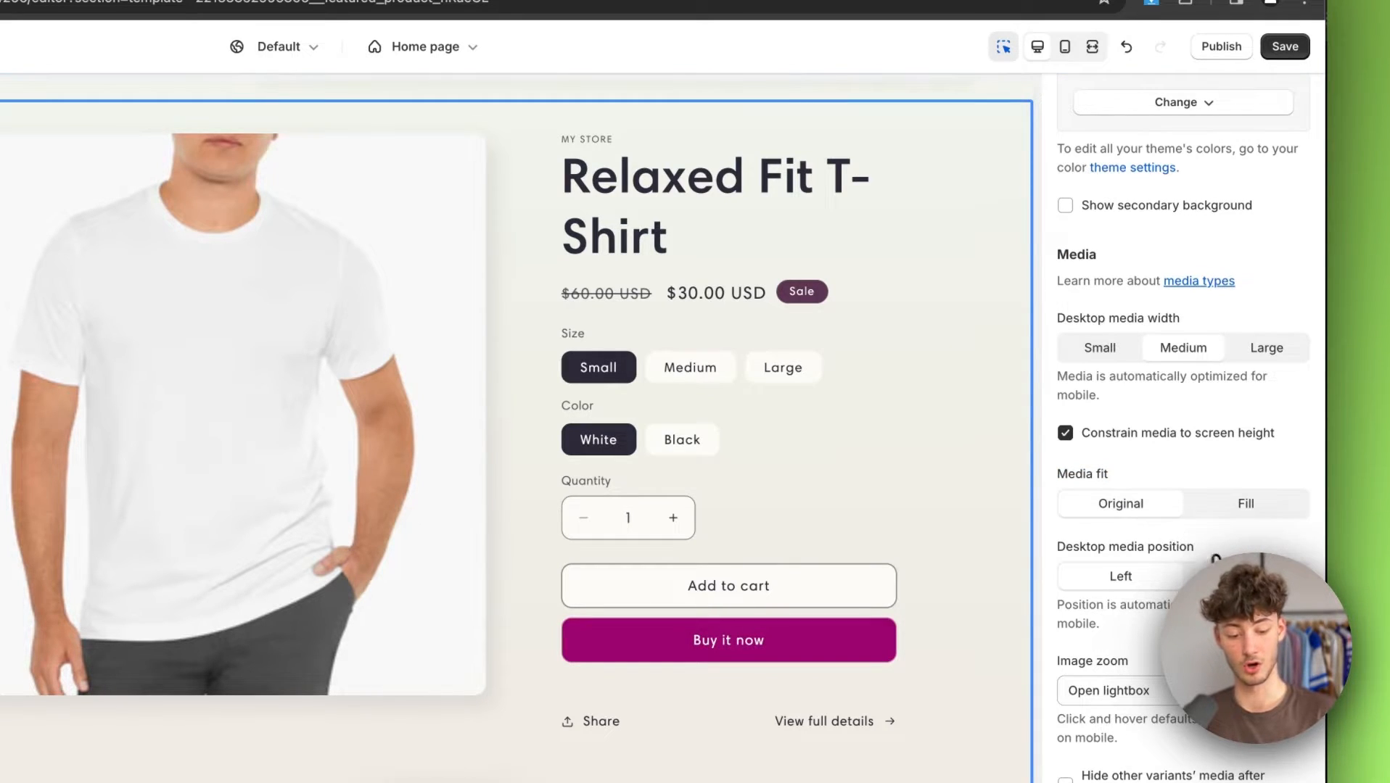
pyautogui.scroll(-4, 1216, 560)
pyautogui.scroll(8, 1217, 560)
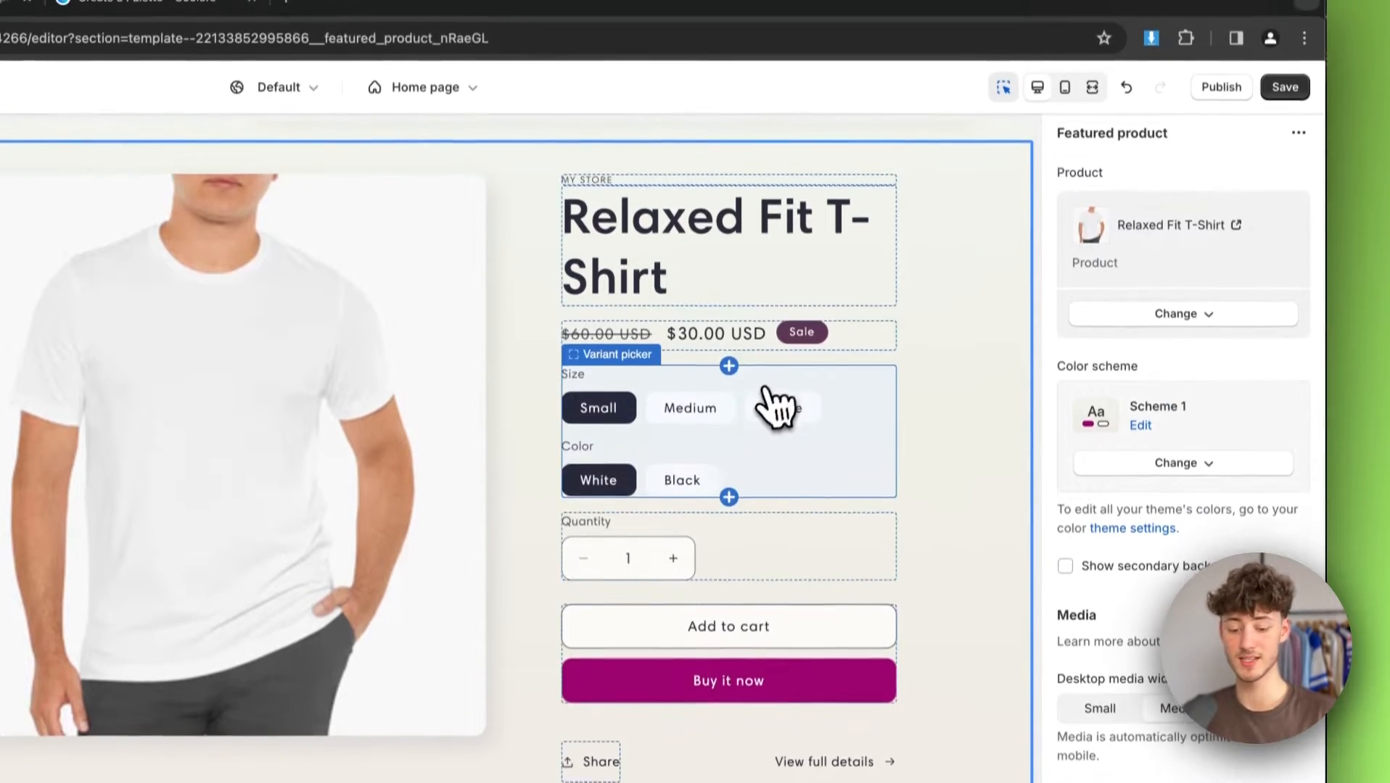
pyautogui.scroll(3, 790, 573)
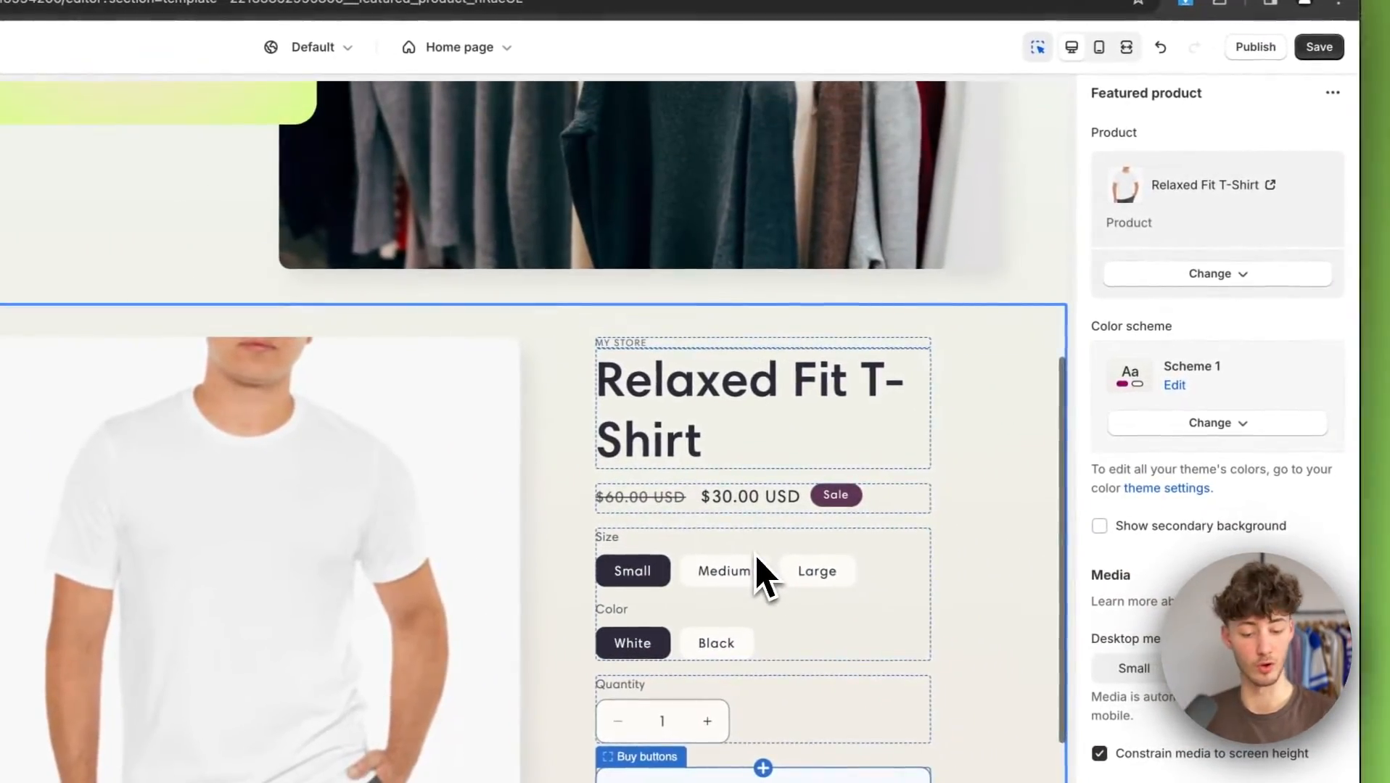
pyautogui.click(854, 255)
pyautogui.scroll(-7, 772, 762)
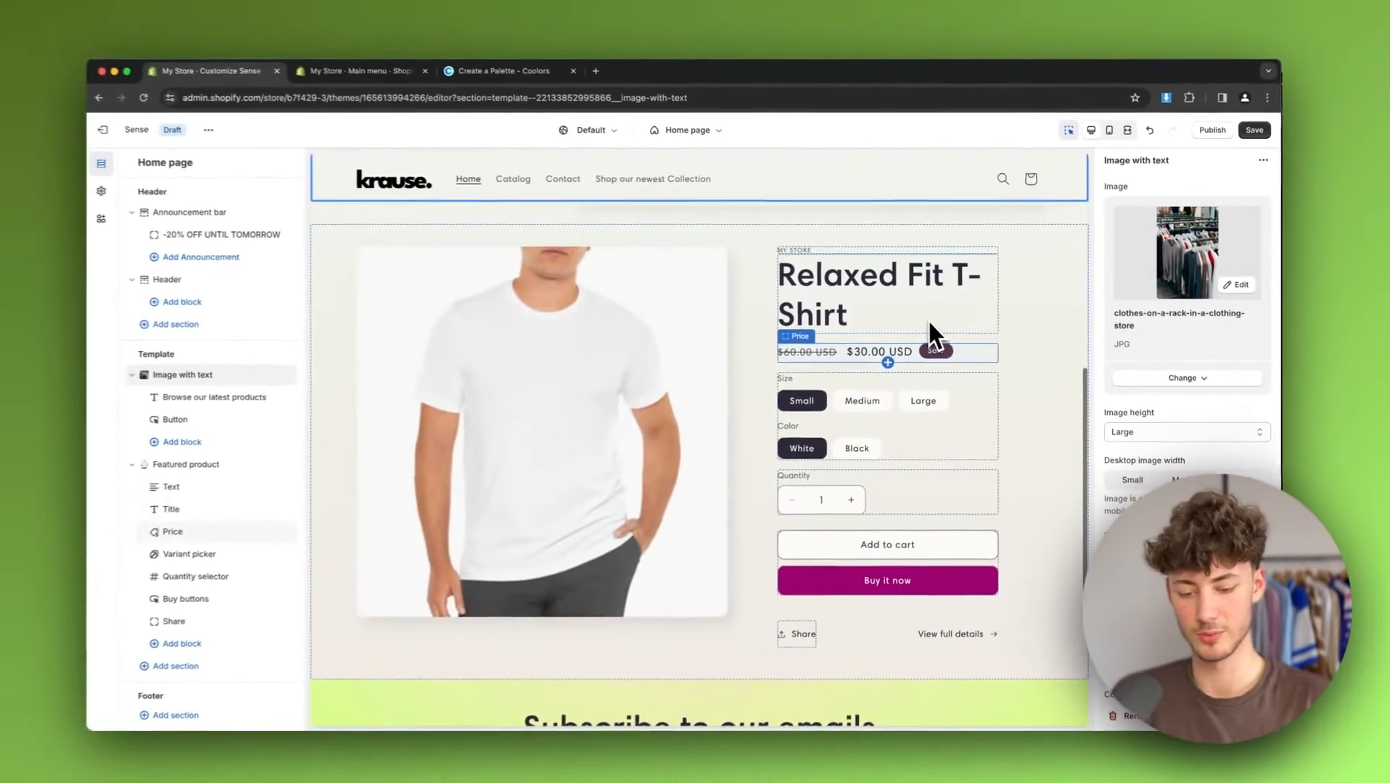
pyautogui.scroll(3, 758, 397)
pyautogui.scroll(-5, 759, 395)
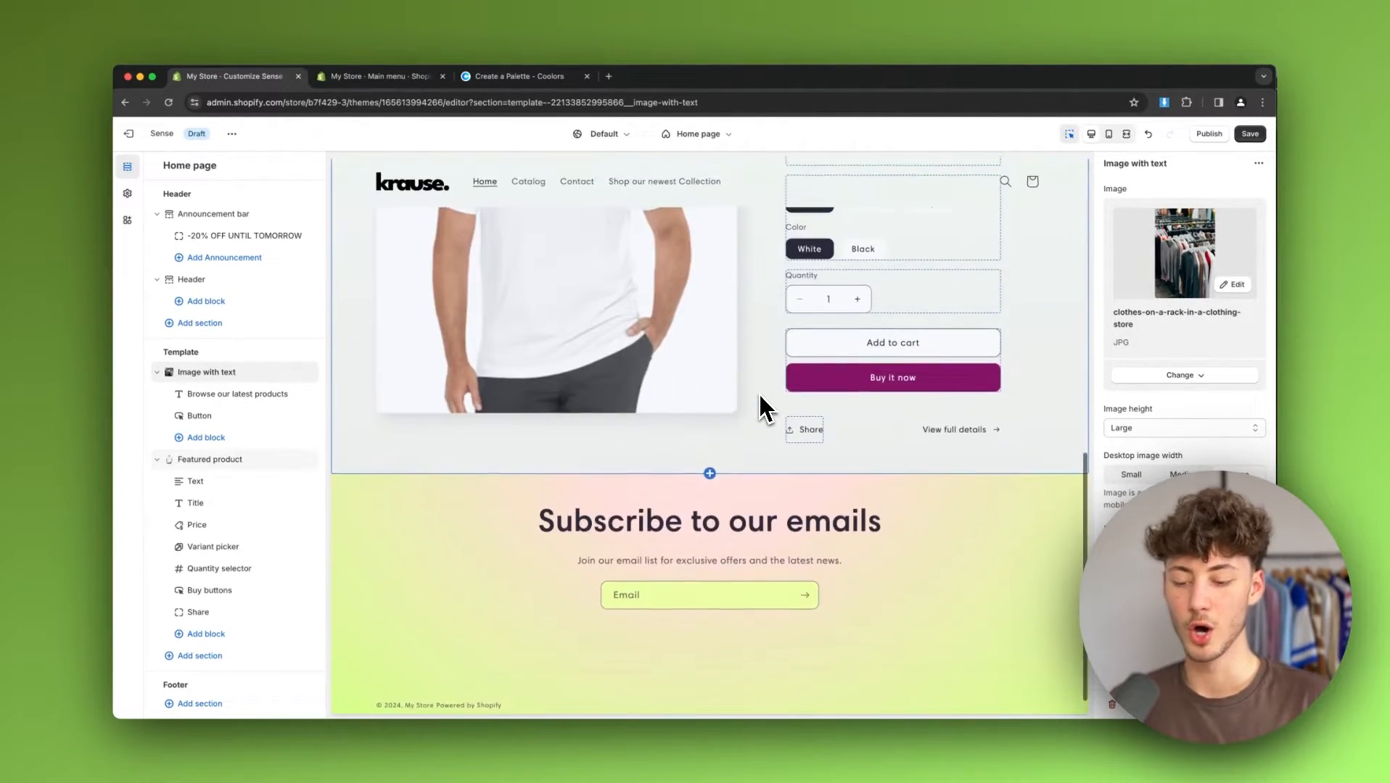
pyautogui.scroll(4, 758, 396)
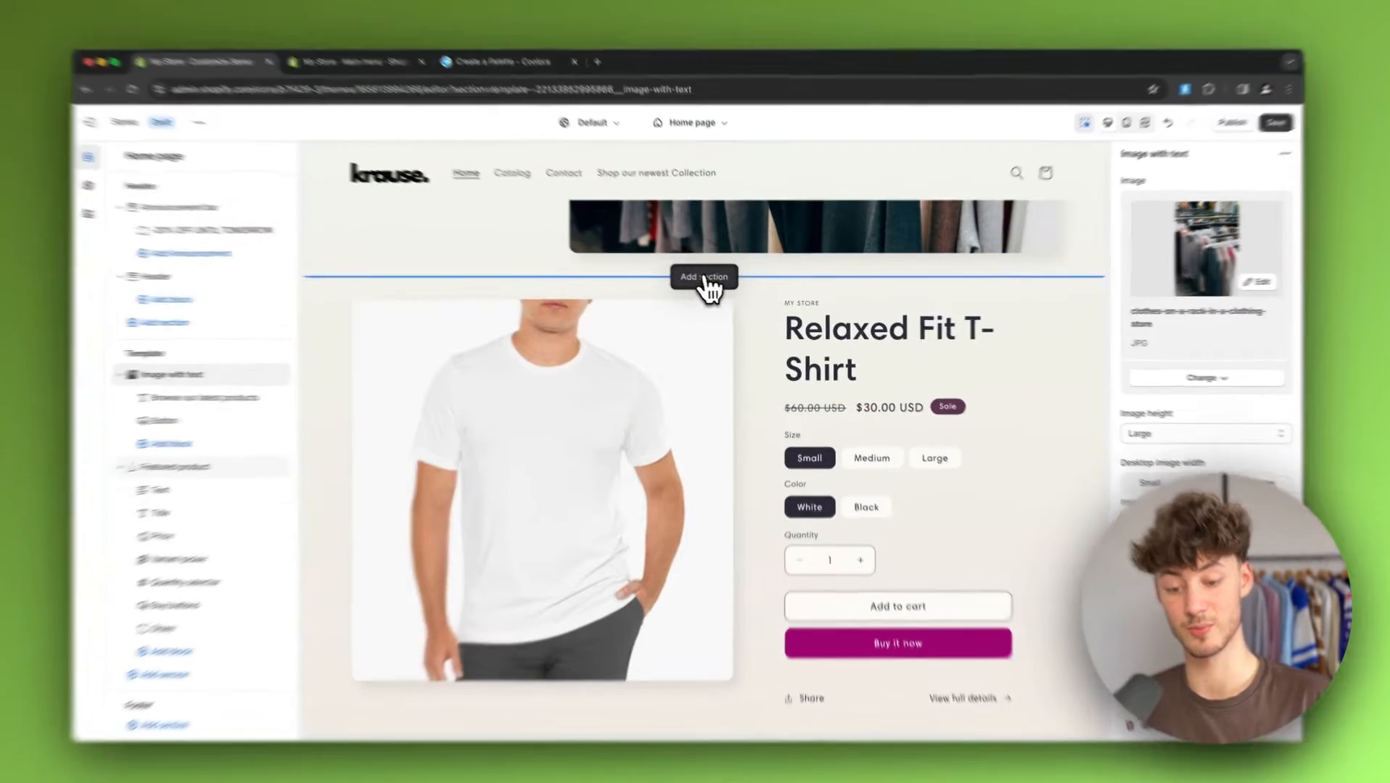
# Step: Add a Collage section between the Image with text and Featured product sections
pyautogui.click(709, 282)
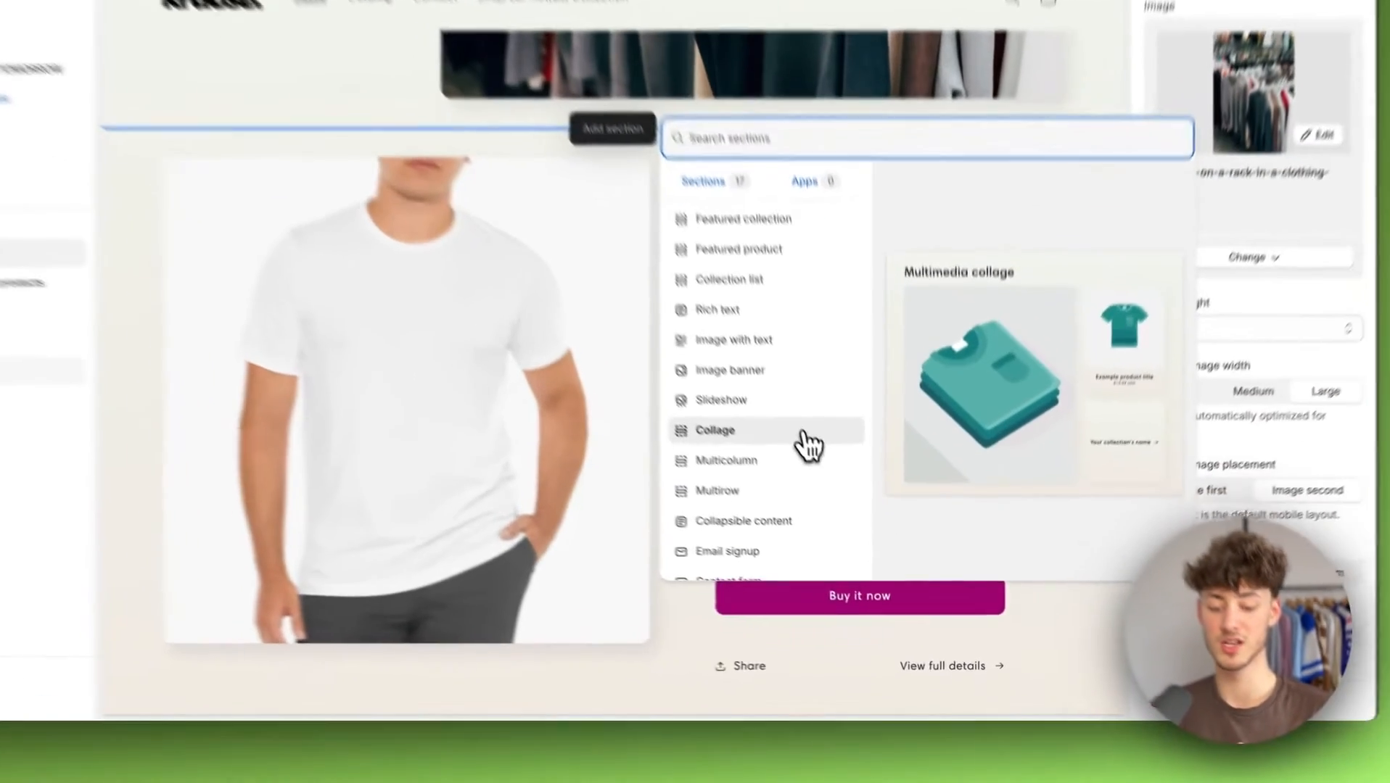
pyautogui.click(854, 516)
pyautogui.scroll(-5, 856, 516)
pyautogui.scroll(10, 780, 399)
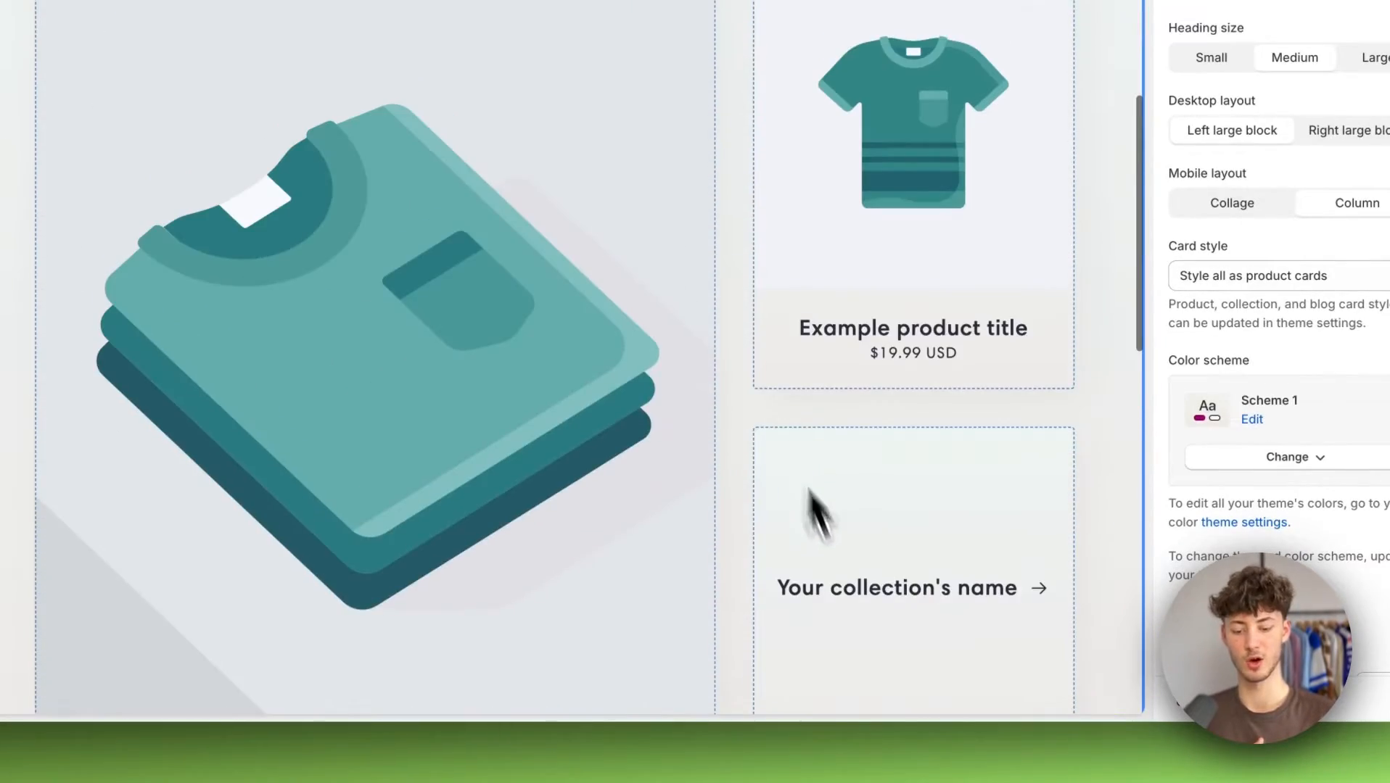
pyautogui.scroll(-2, 811, 493)
pyautogui.scroll(3, 833, 548)
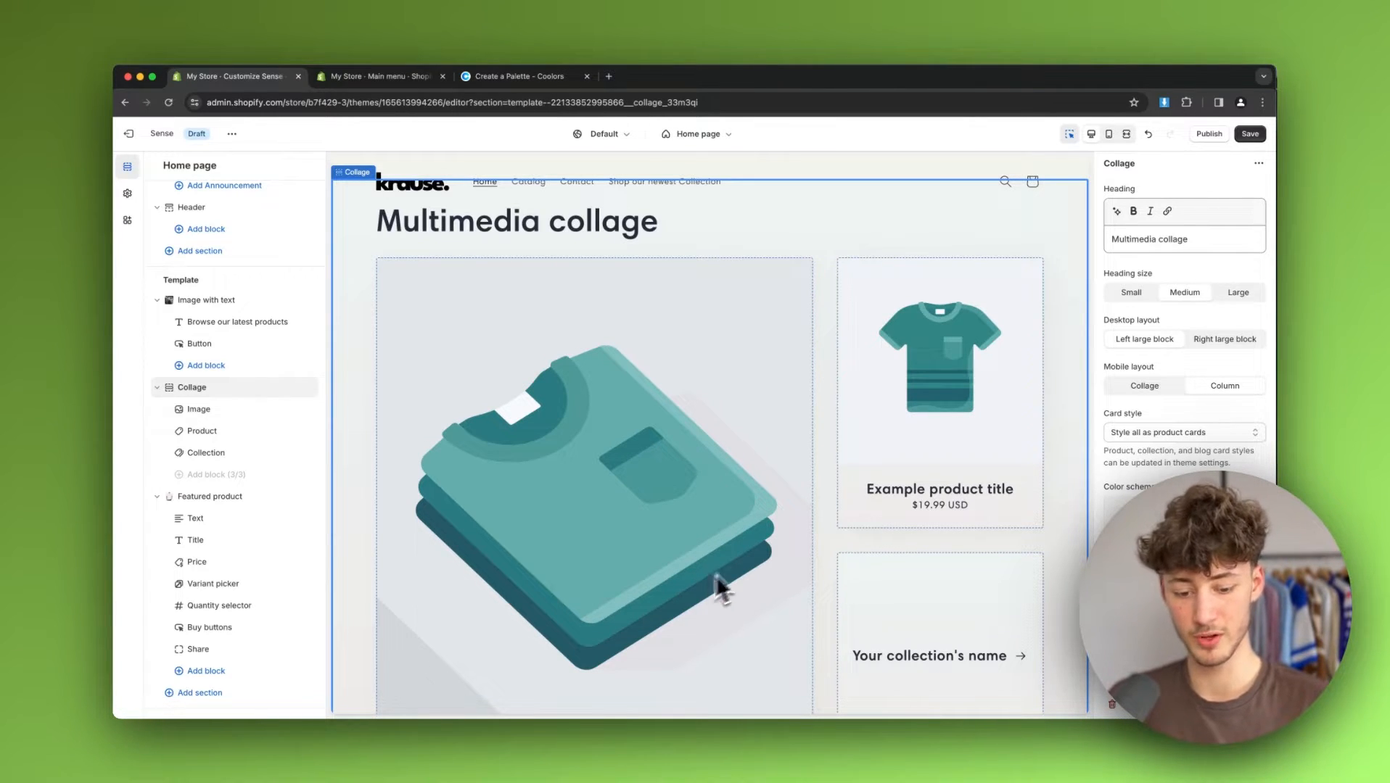
# Step: Inspect the Collage section in the page preview and remove it from the home page template
pyautogui.scroll(2, 929, 461)
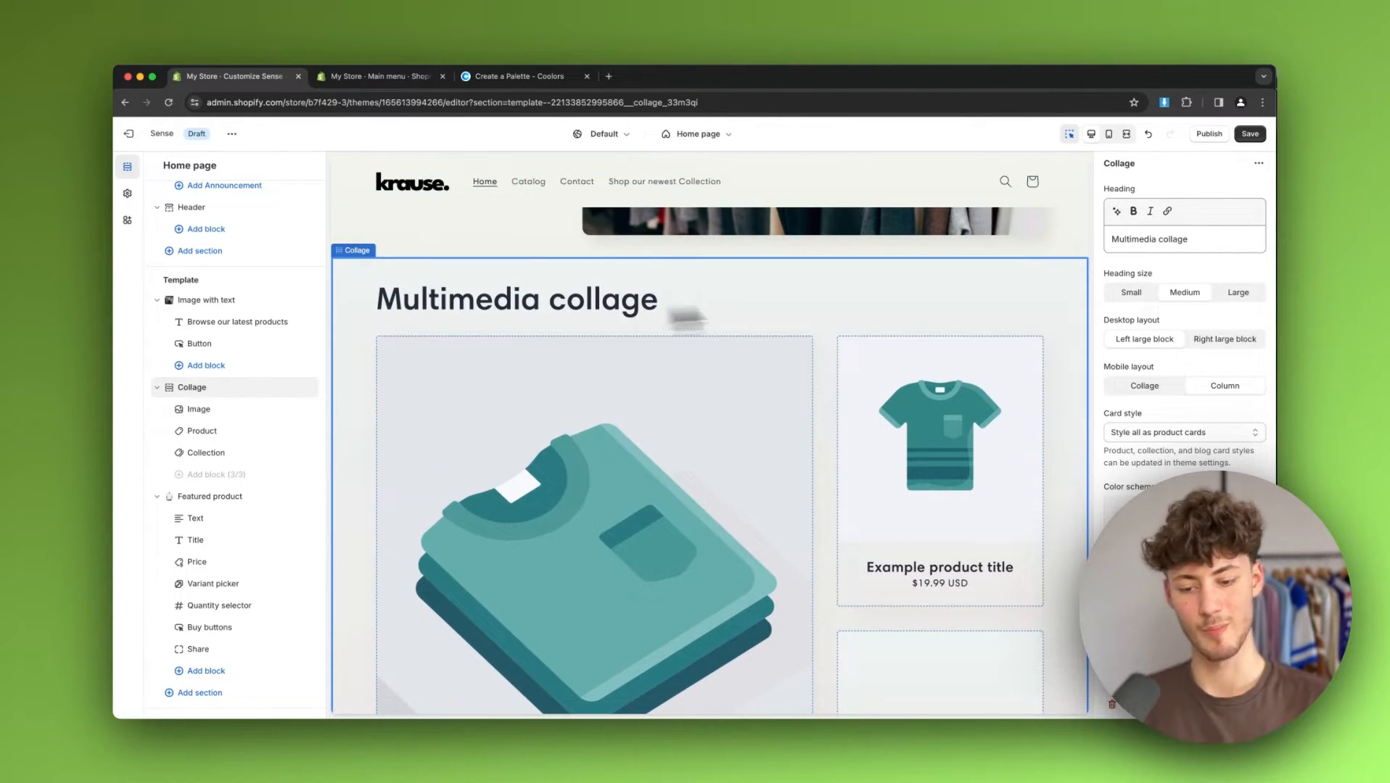
pyautogui.scroll(-4, 902, 323)
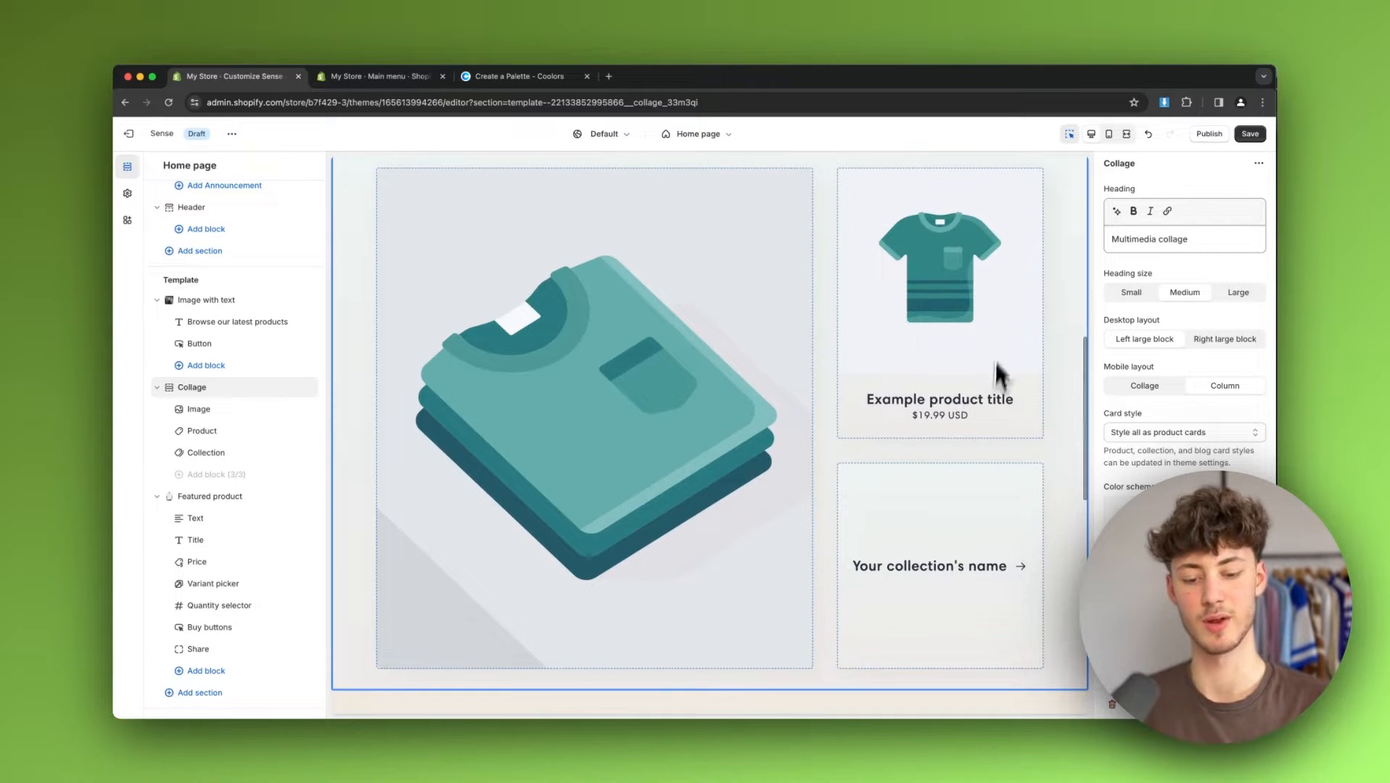
pyautogui.scroll(3, 942, 289)
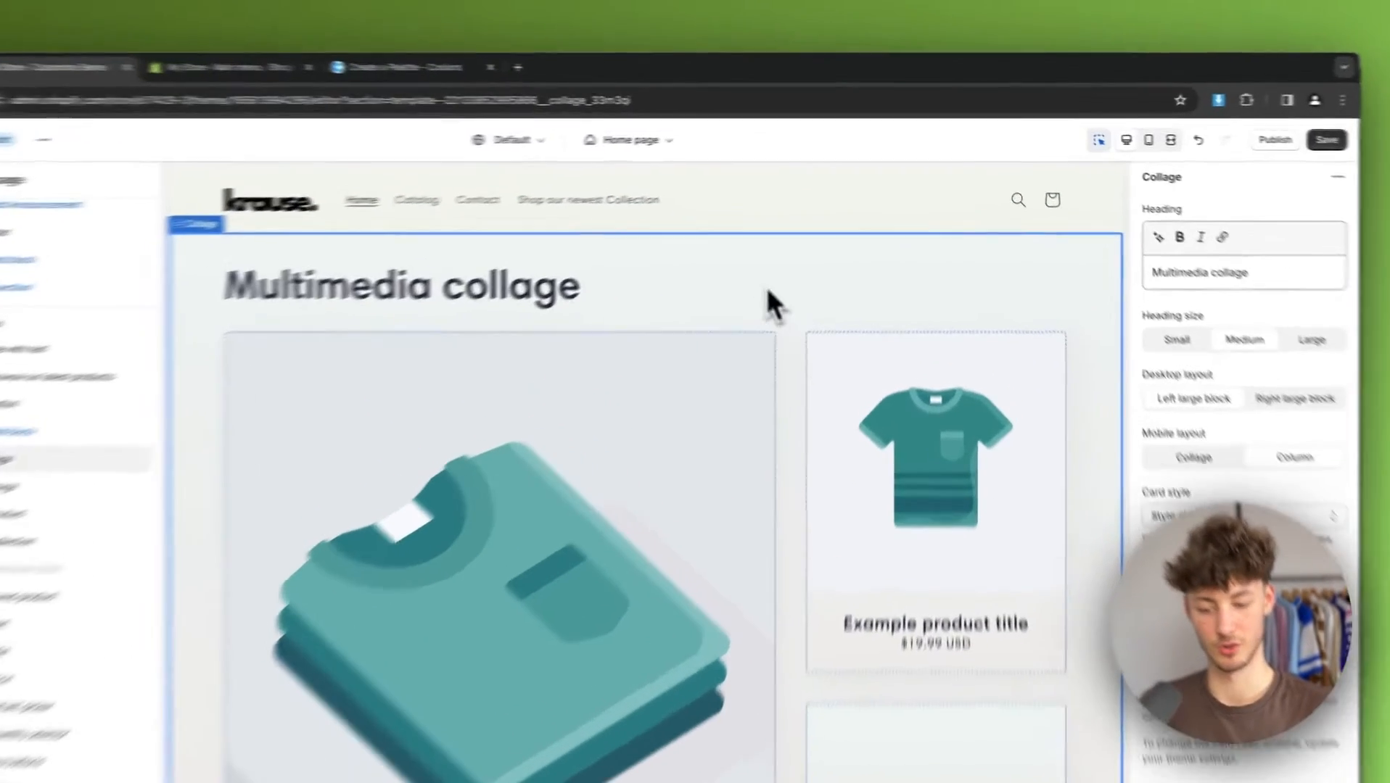
pyautogui.scroll(3, 748, 283)
pyautogui.scroll(-2, 685, 453)
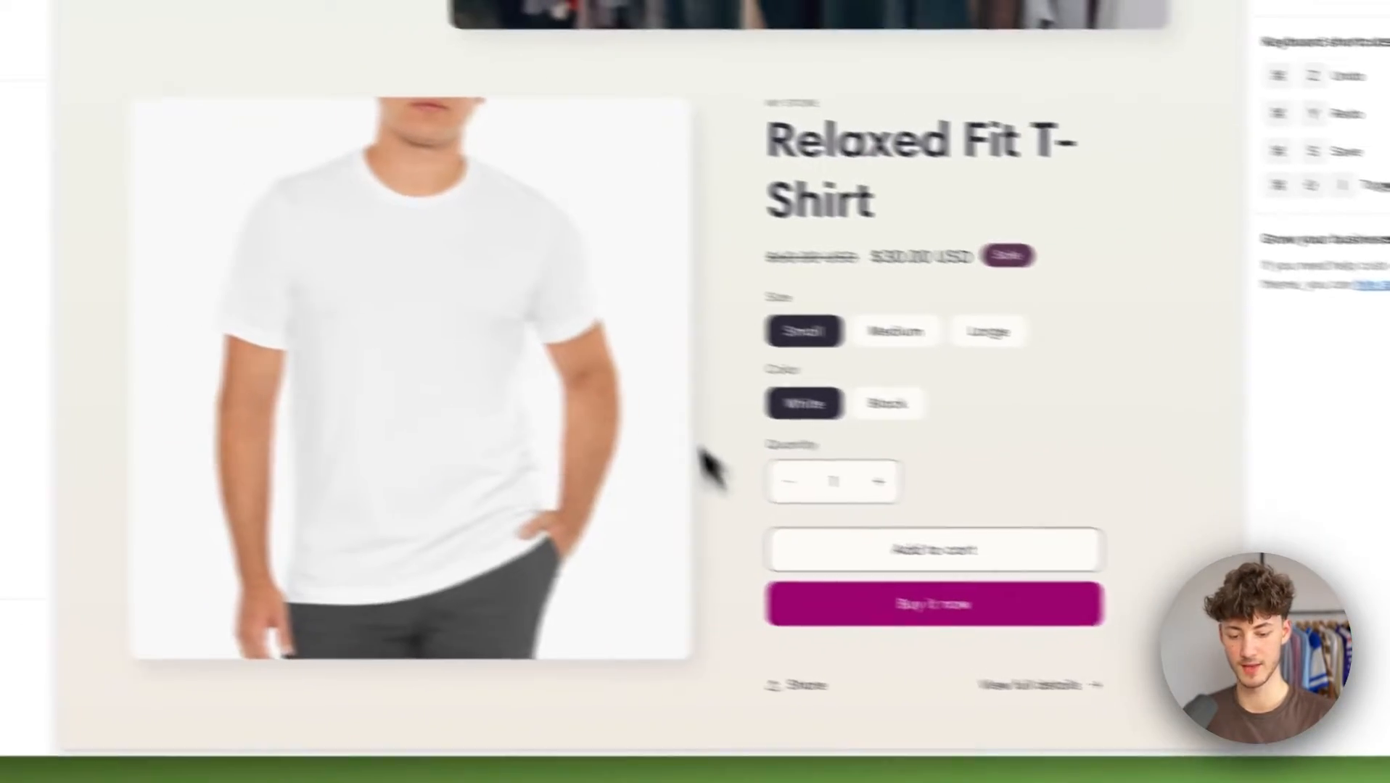
# Step: Add a Multicolumn section to the home page template below the Featured product section
pyautogui.scroll(-3, 391, 250)
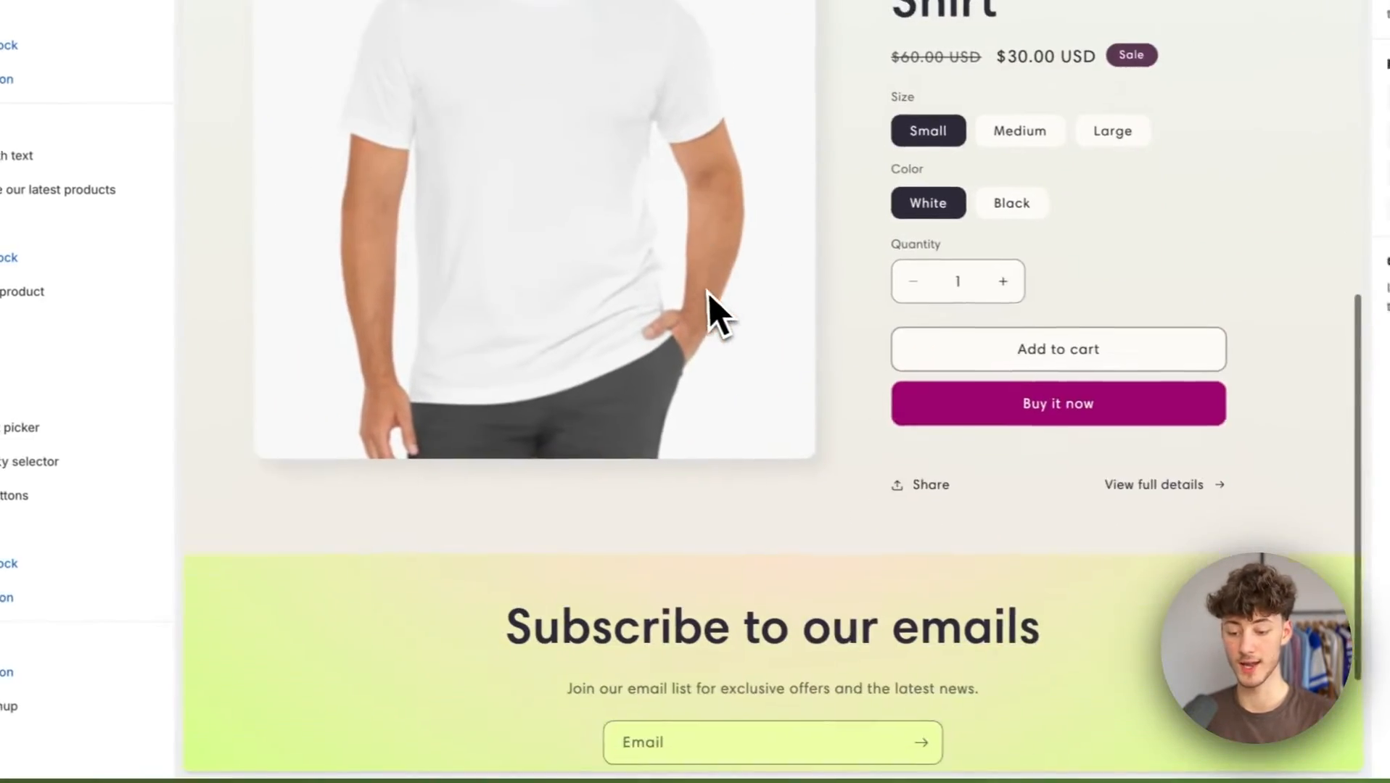
pyautogui.scroll(-2, 395, 461)
pyautogui.scroll(4, 785, 435)
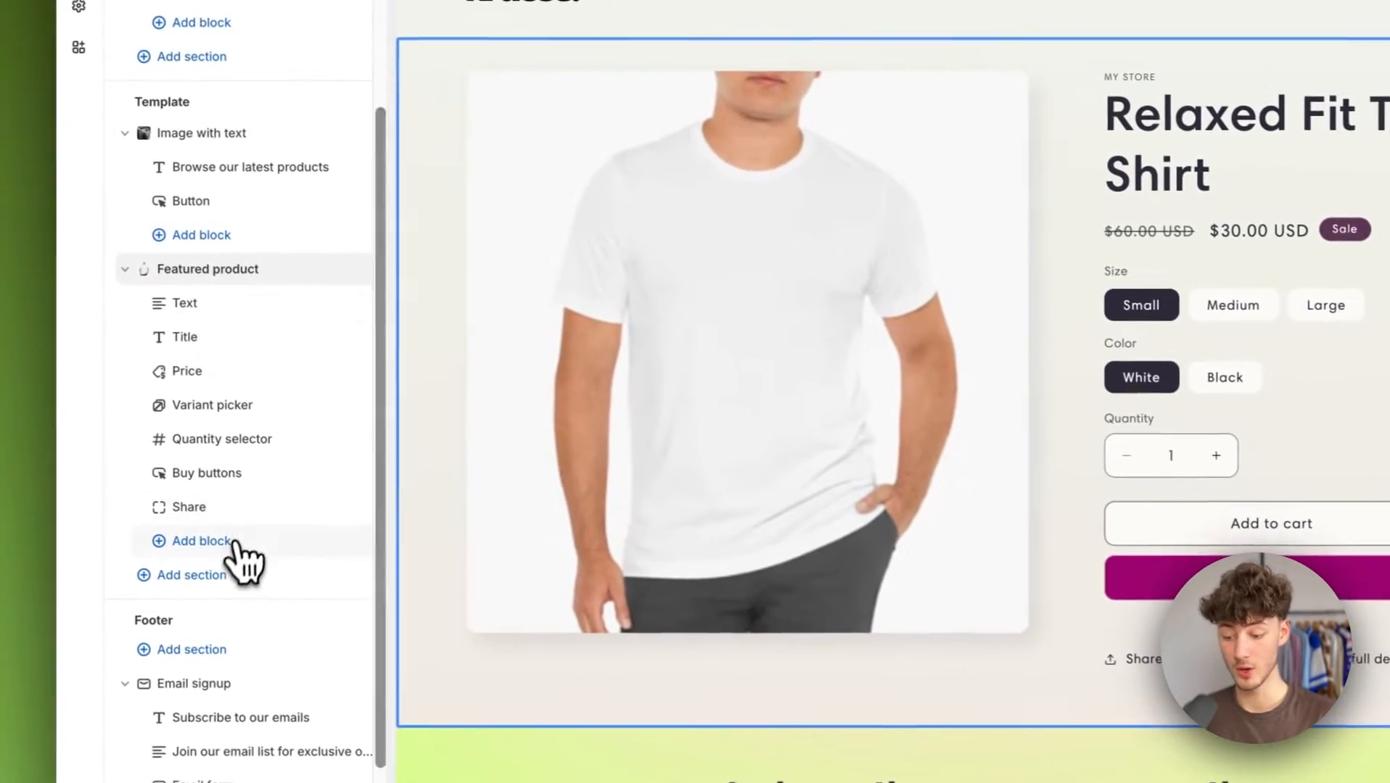
pyautogui.click(225, 579)
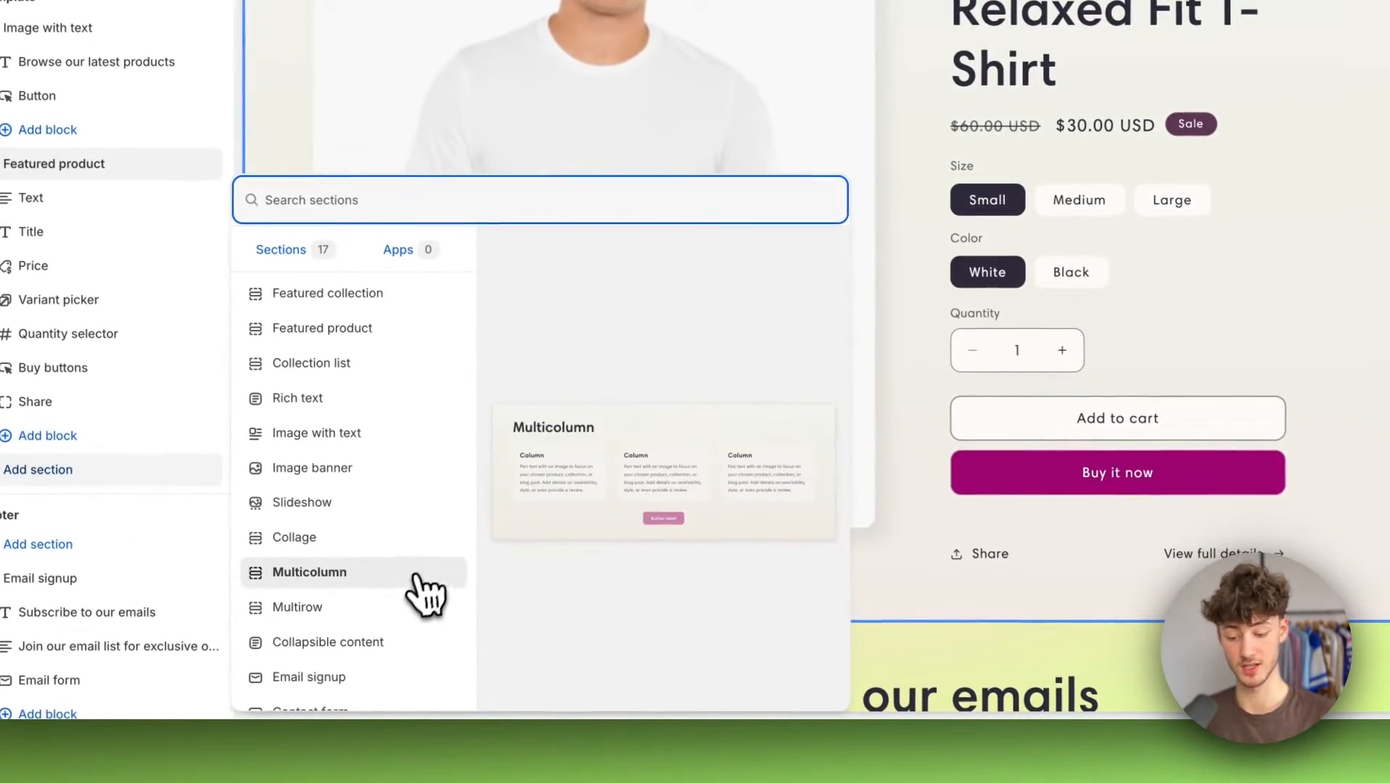
pyautogui.click(702, 457)
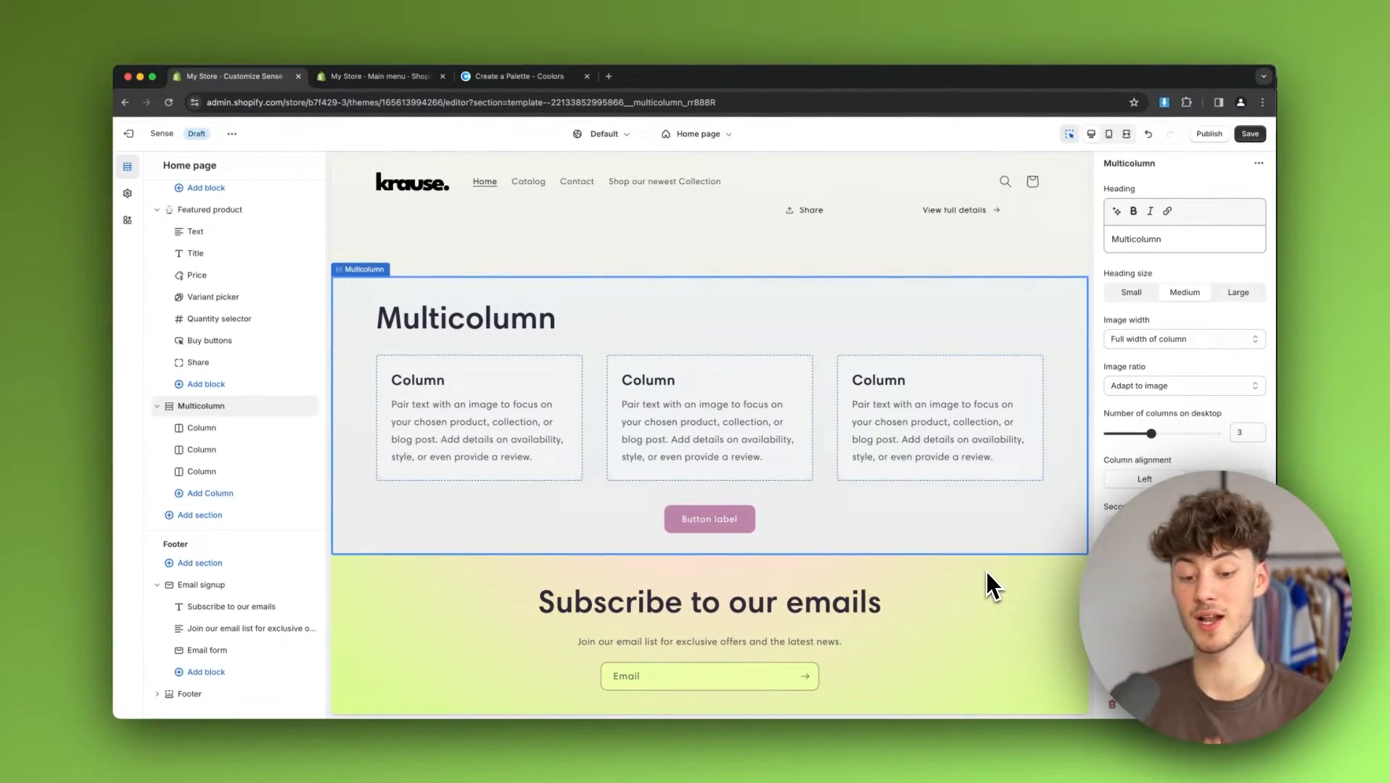
# Step: Replace the heading of the first column in the Multicolumn section with a reviewer's name
pyautogui.click(504, 417)
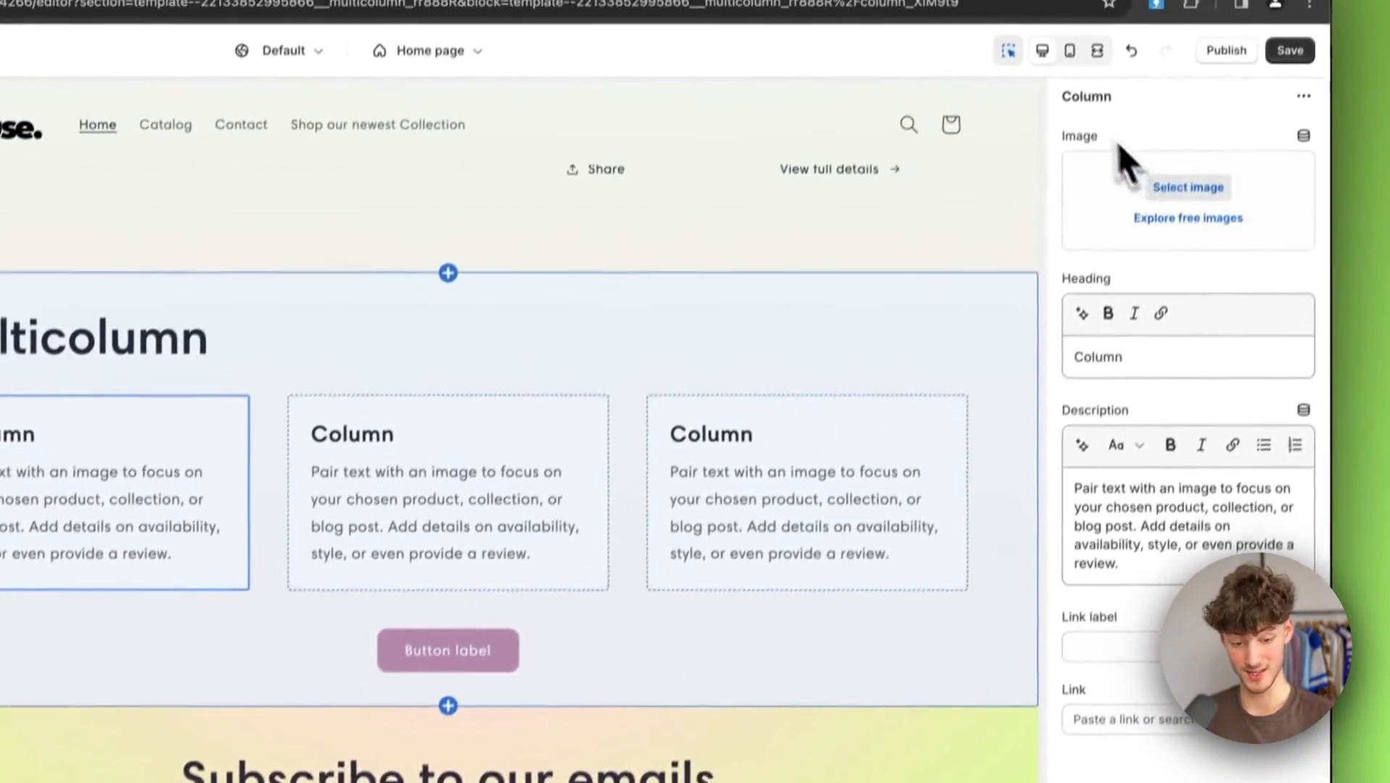
pyautogui.moveTo(1071, 161); pyautogui.dragTo(1098, 173)
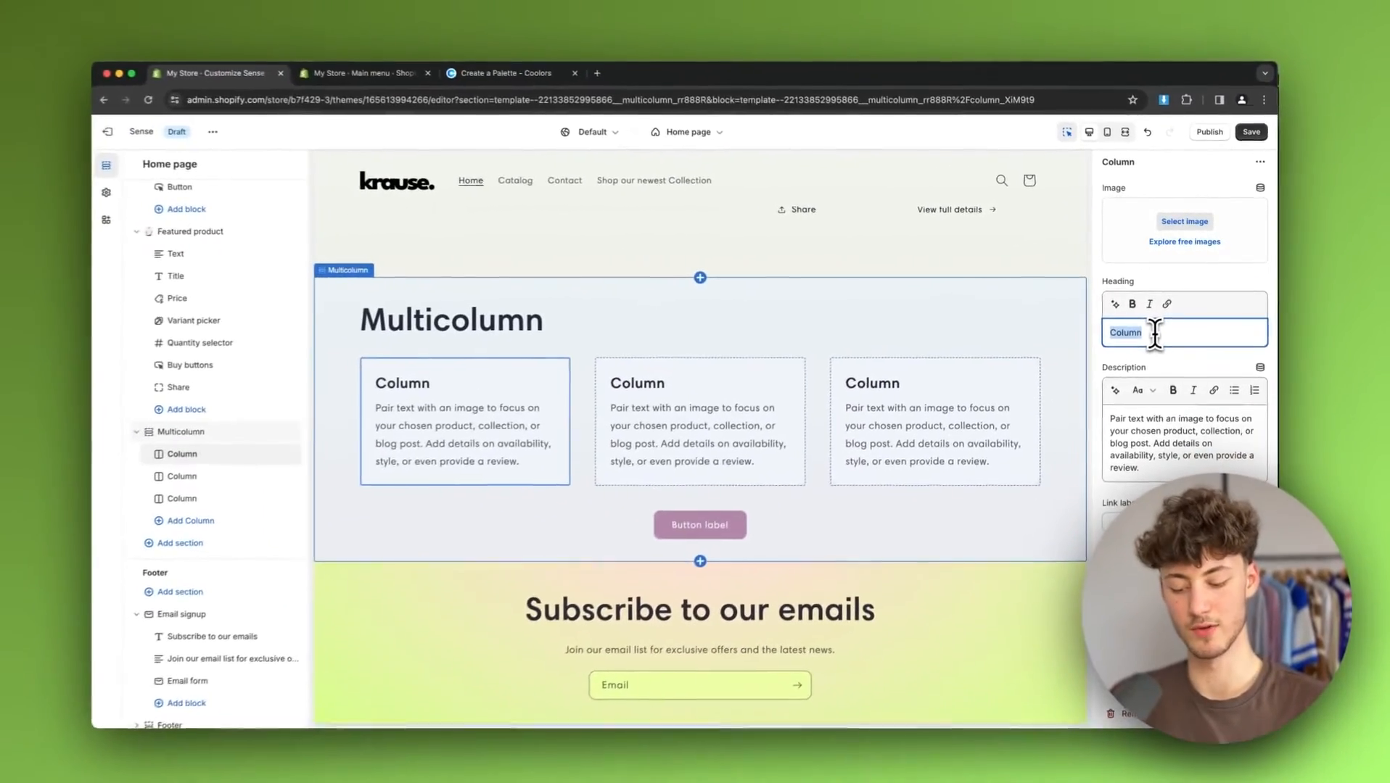
pyautogui.write('John B.')
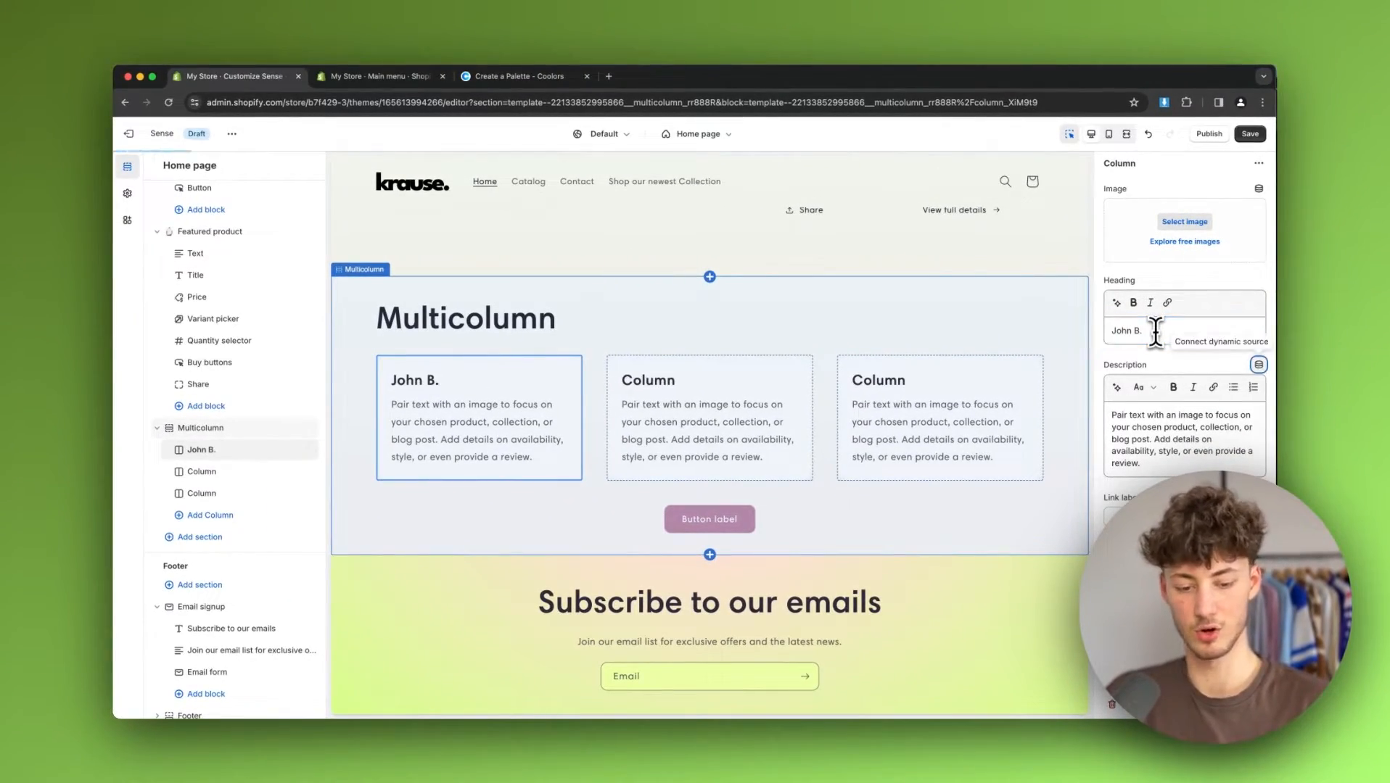
# Step: Replace the first column's description with the review text "The jogger was crazy I enjoyed my order."
pyautogui.click(1140, 439)
pyautogui.hotkey('ctrl', 'a')
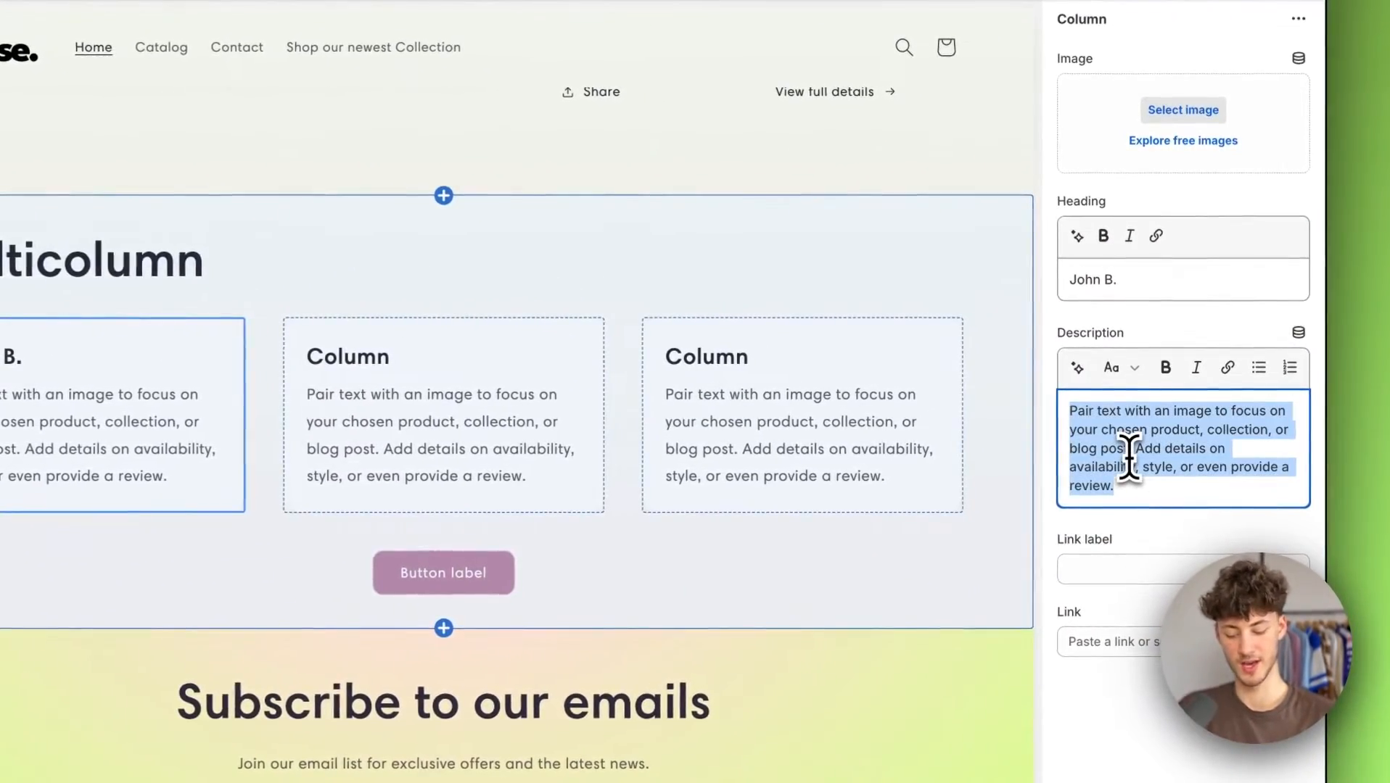
pyautogui.write('The jogger was cra')
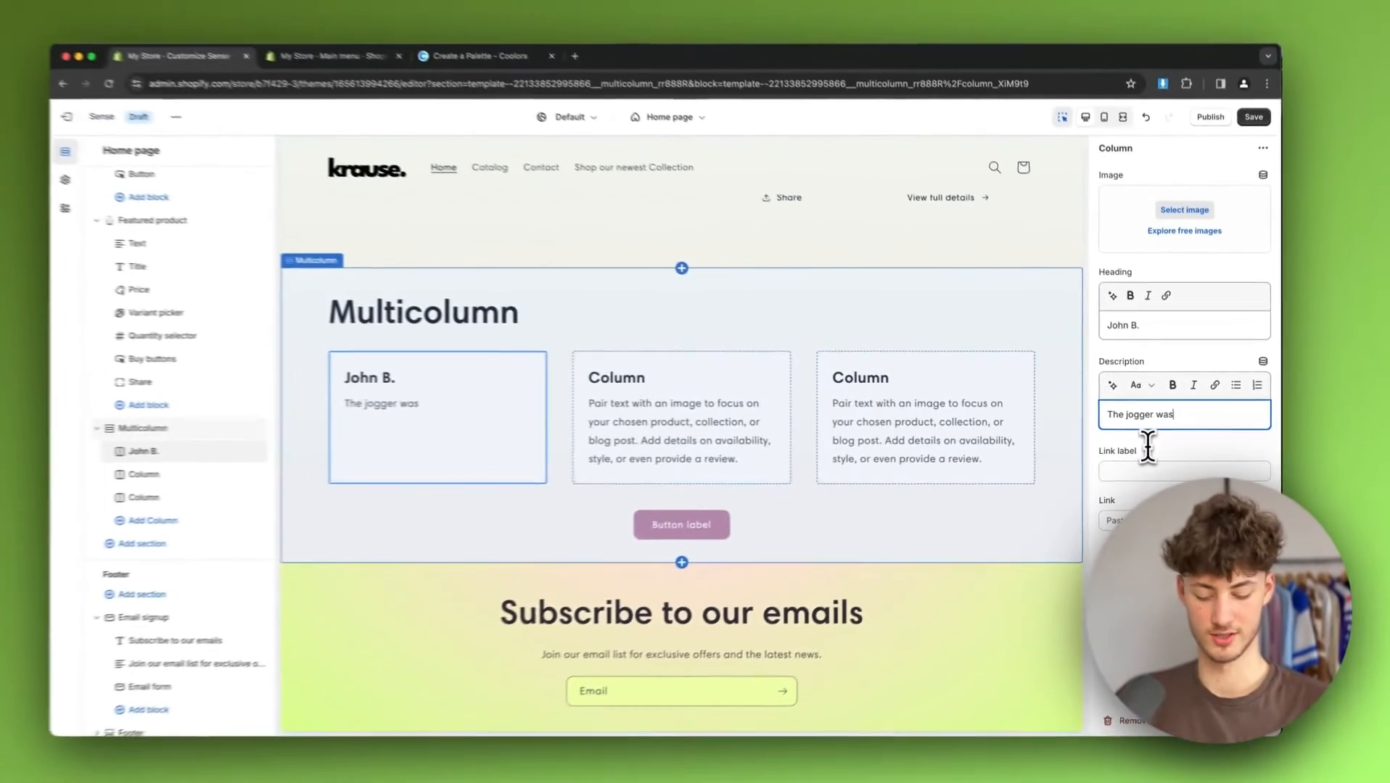
pyautogui.write('zy I en')
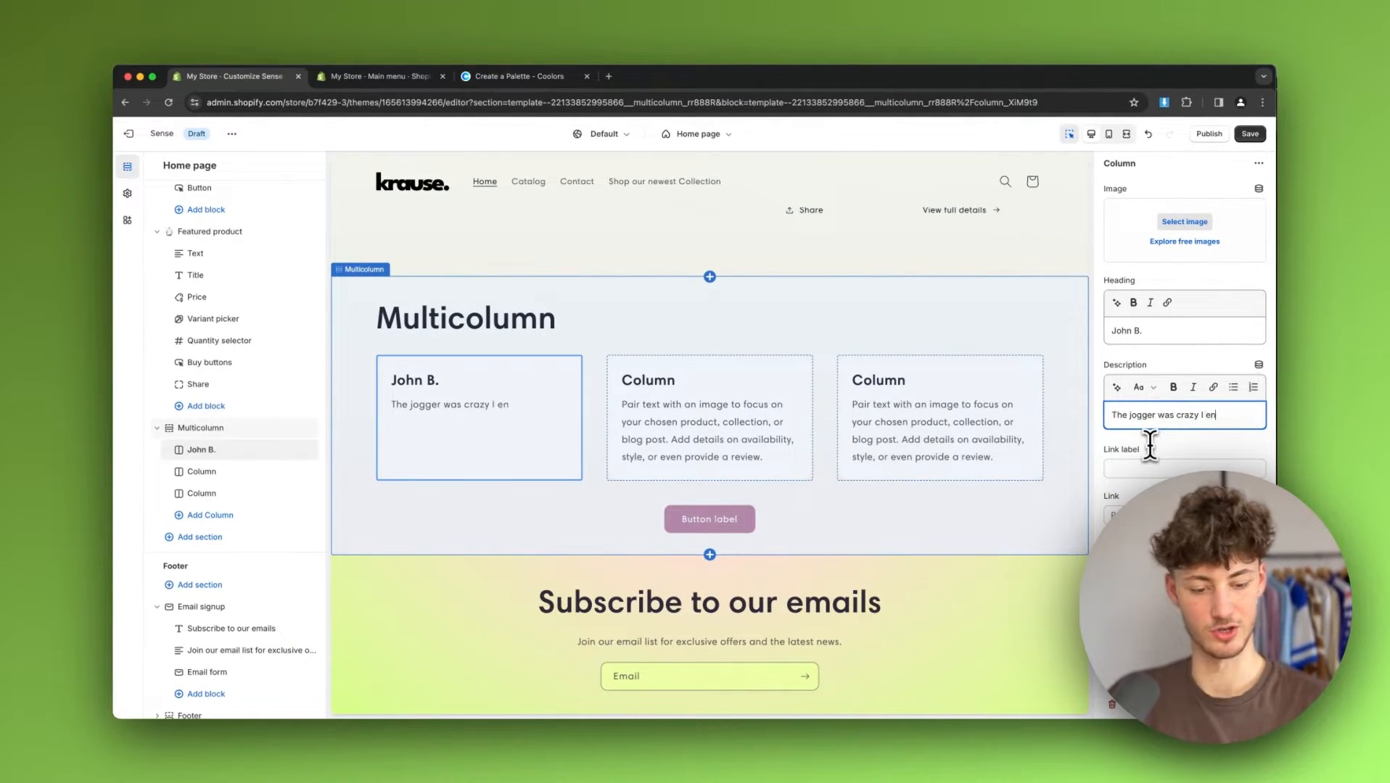
pyautogui.write('joyed my order')
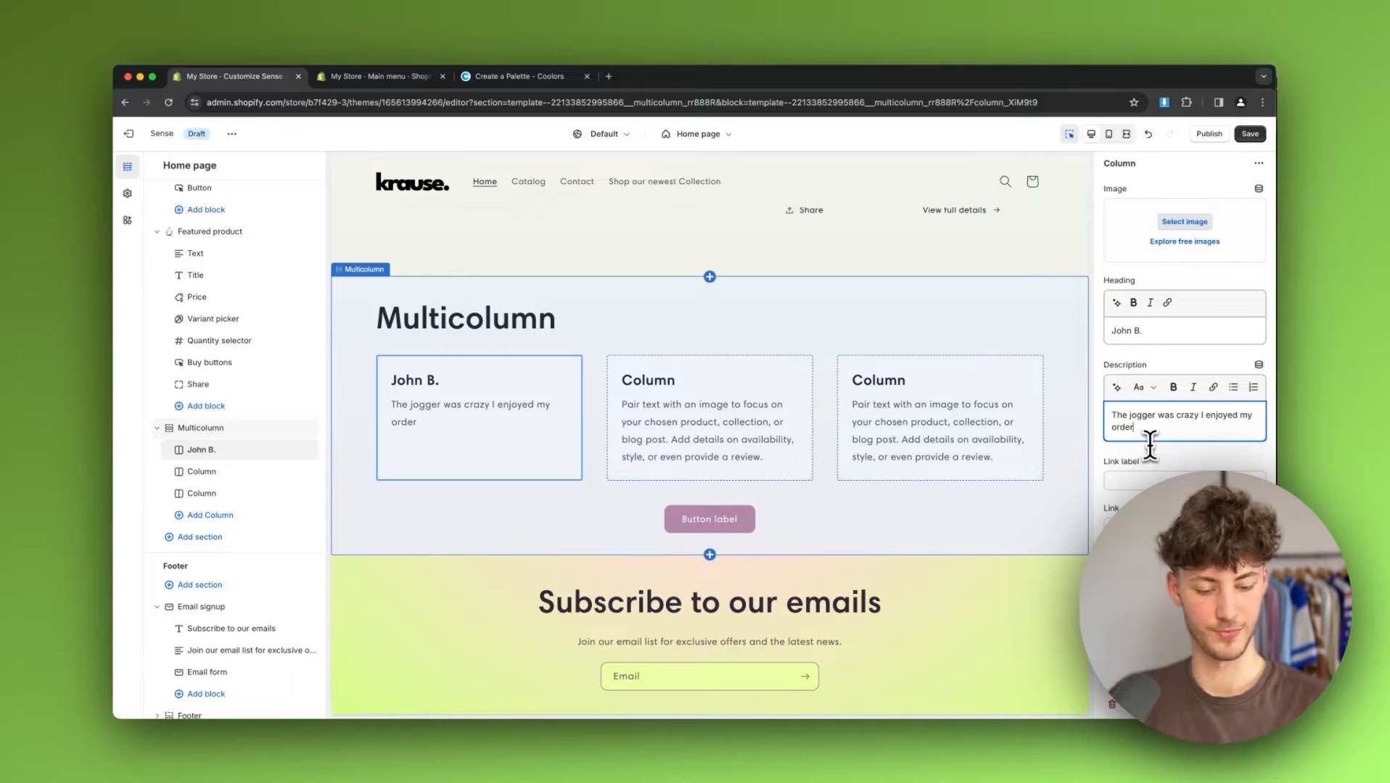
pyautogui.write('.')
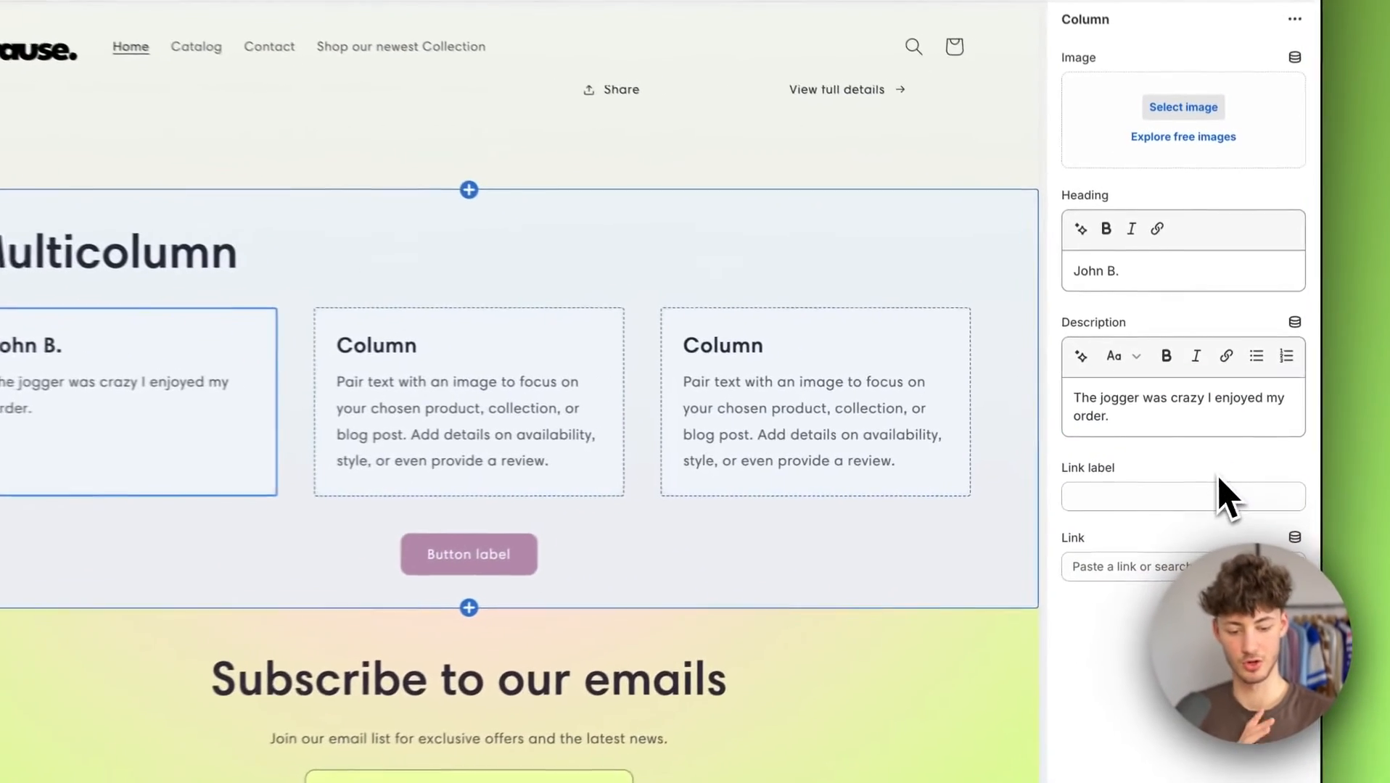
# Step: Set the first column's link label to "Shop our Joggers" and choose a product as its link
pyautogui.moveTo(1063, 470)
pyautogui.mouseDown()
pyautogui.moveTo(1130, 471)
pyautogui.moveTo(1049, 472)
pyautogui.mouseUp()
pyautogui.click(1145, 470)
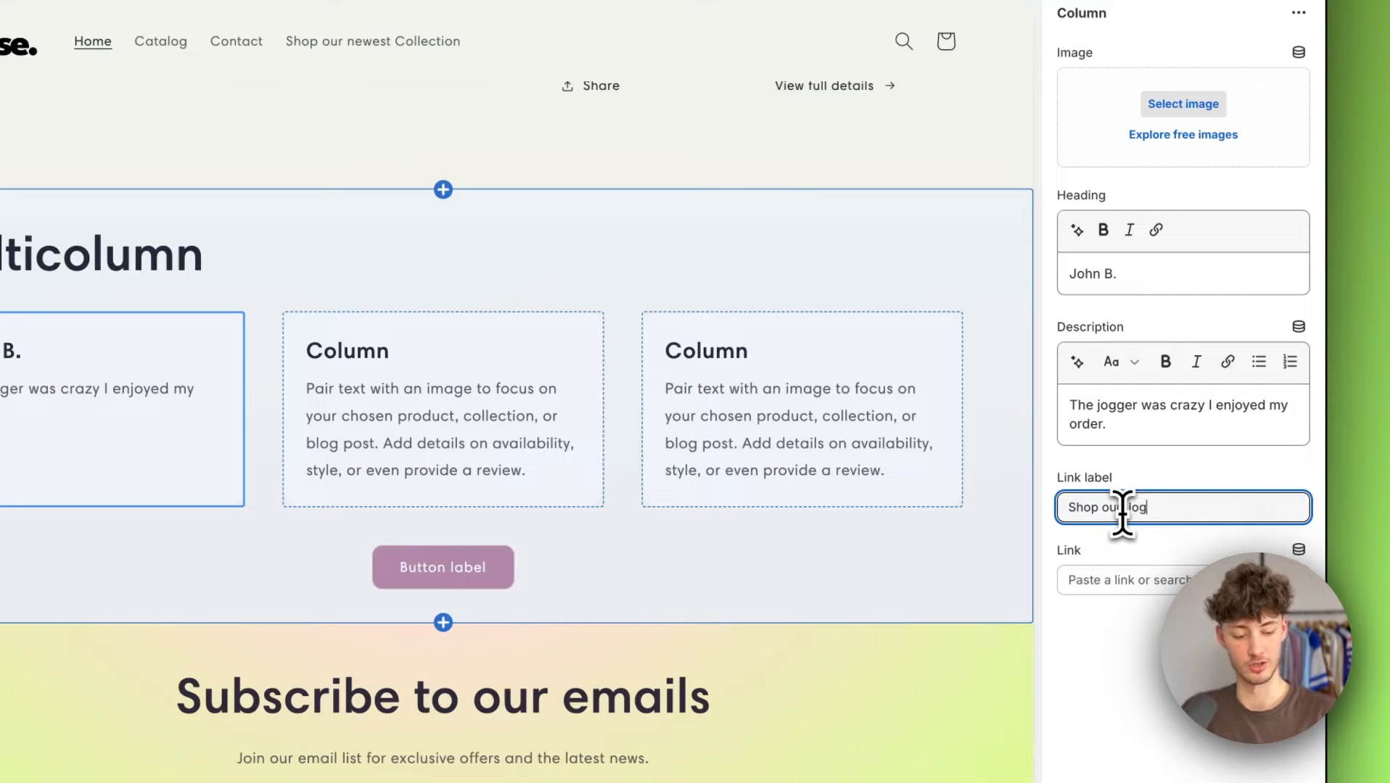
pyautogui.click(1134, 581)
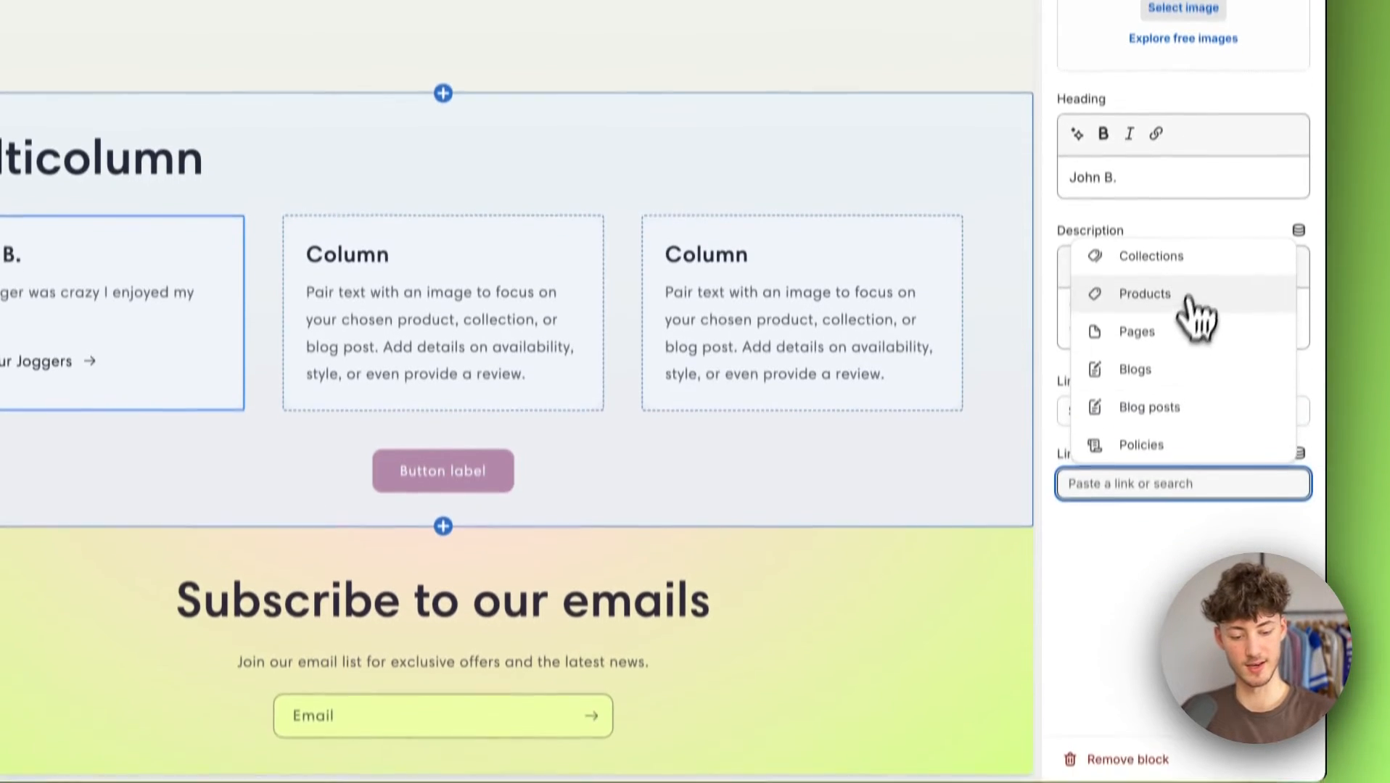
pyautogui.click(1173, 422)
pyautogui.click(1151, 452)
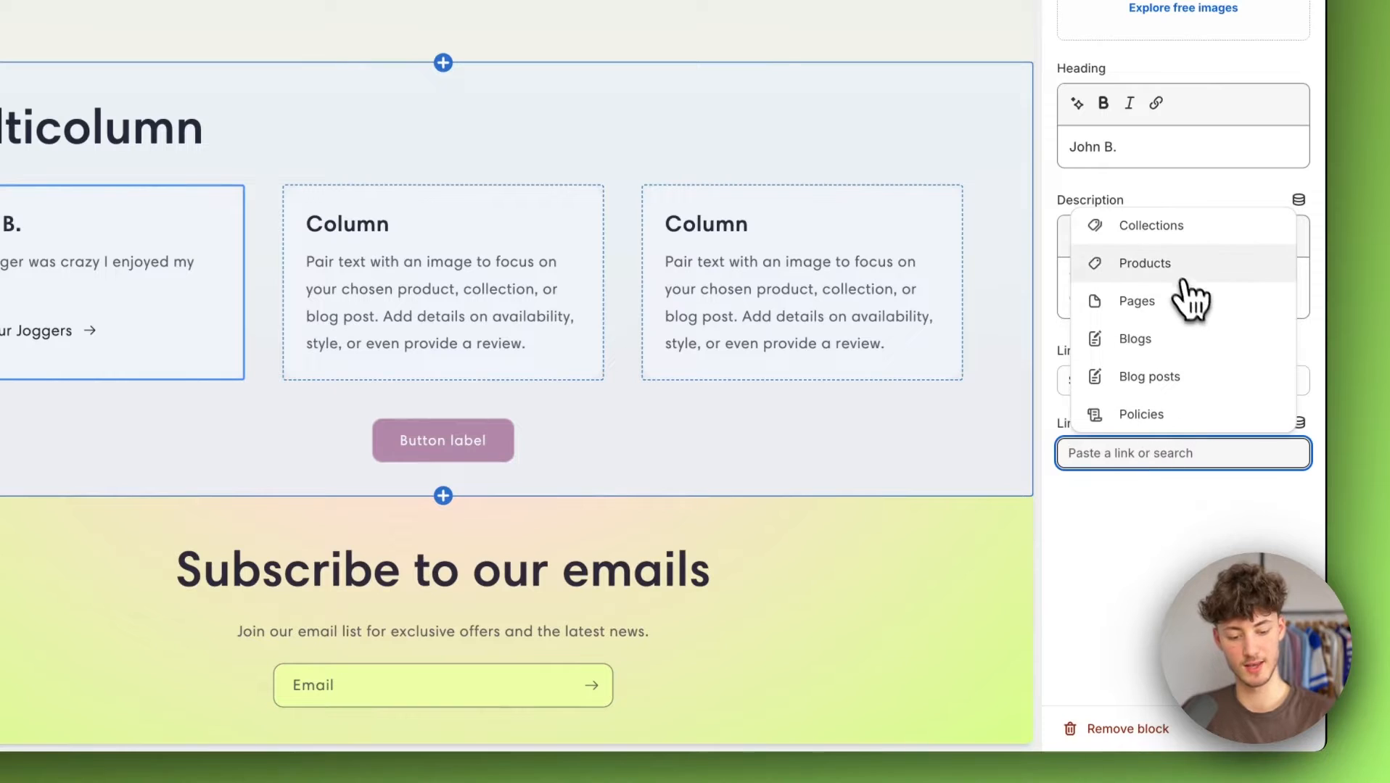
pyautogui.click(1102, 262)
pyautogui.click(1190, 338)
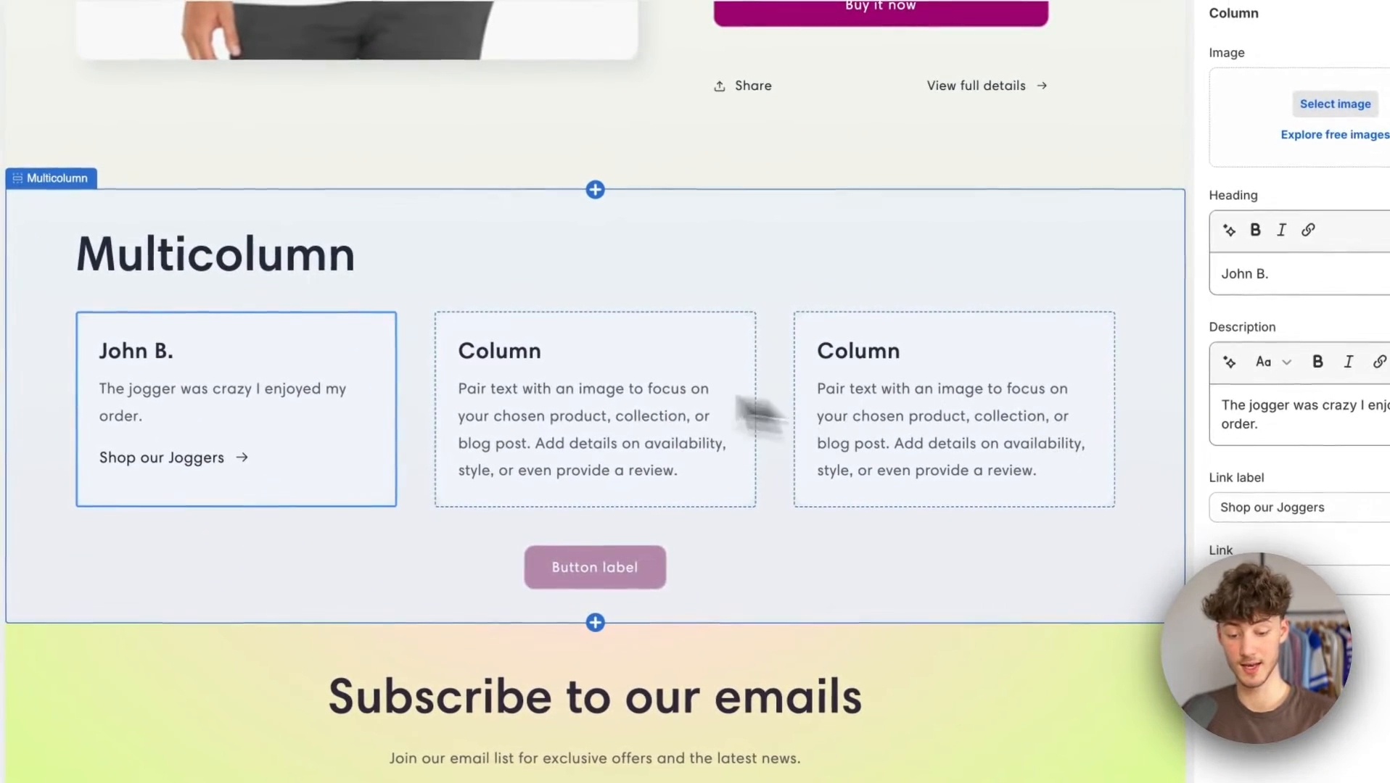
# Step: Try a Collapsible content section between the Featured product and Multicolumn sections on the home page, and remove it again
pyautogui.click(671, 378)
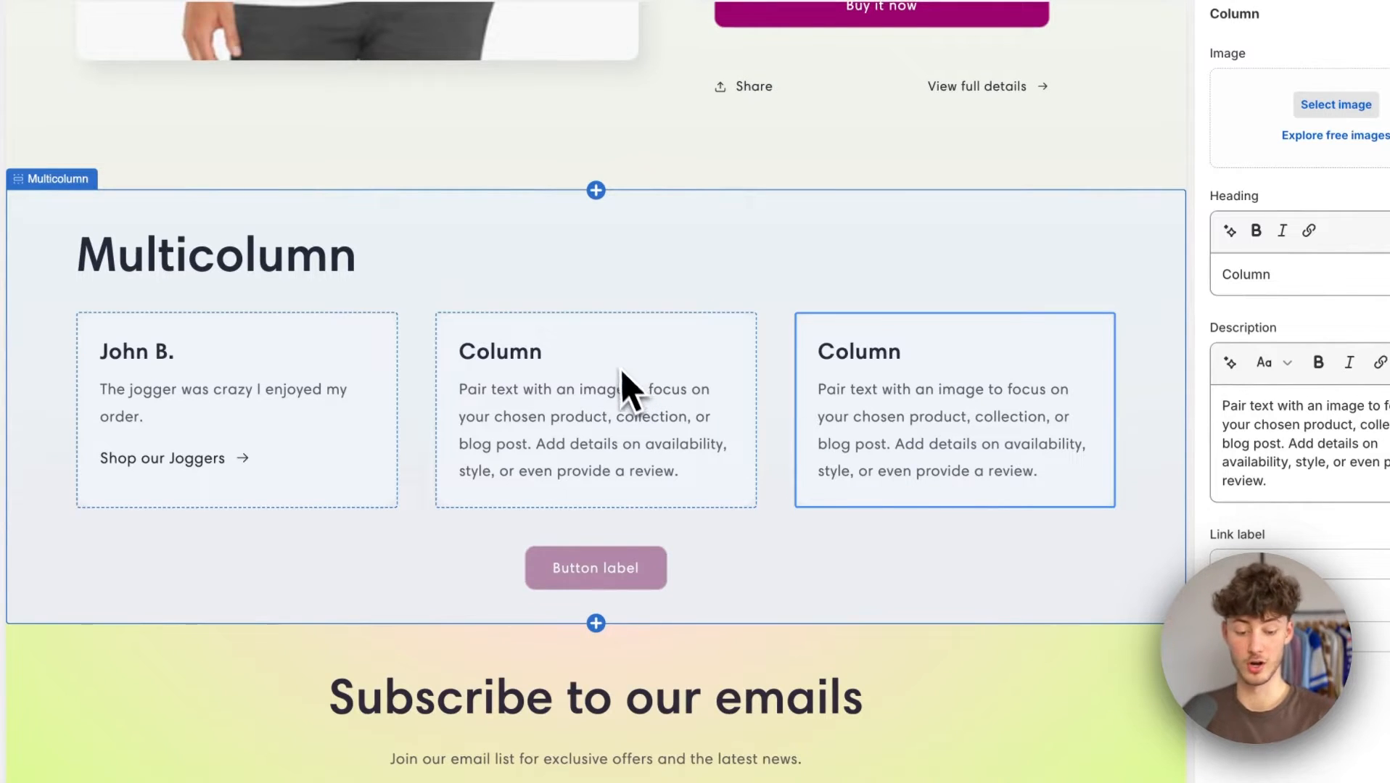
pyautogui.click(636, 297)
pyautogui.scroll(2, 636, 290)
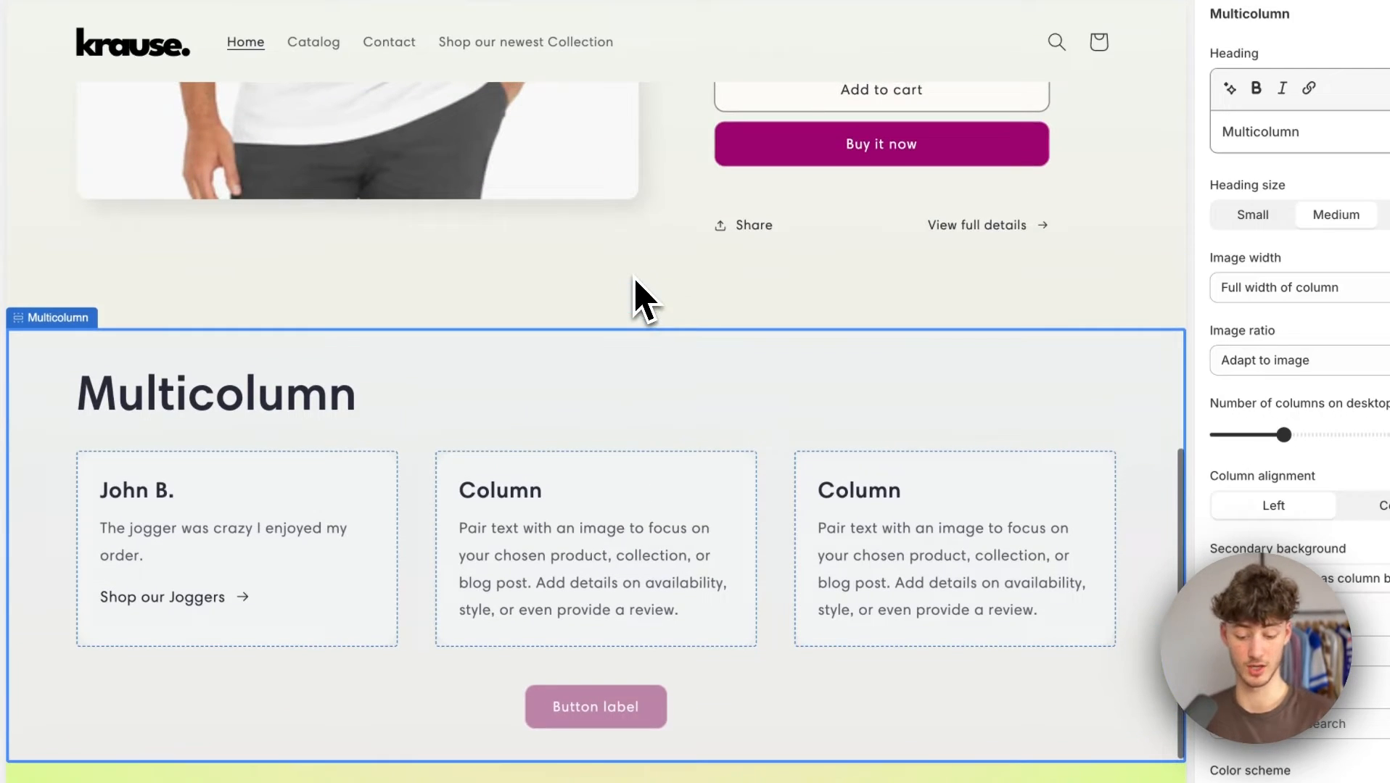
pyautogui.click(676, 205)
pyautogui.scroll(-2, 620, 508)
pyautogui.click(608, 516)
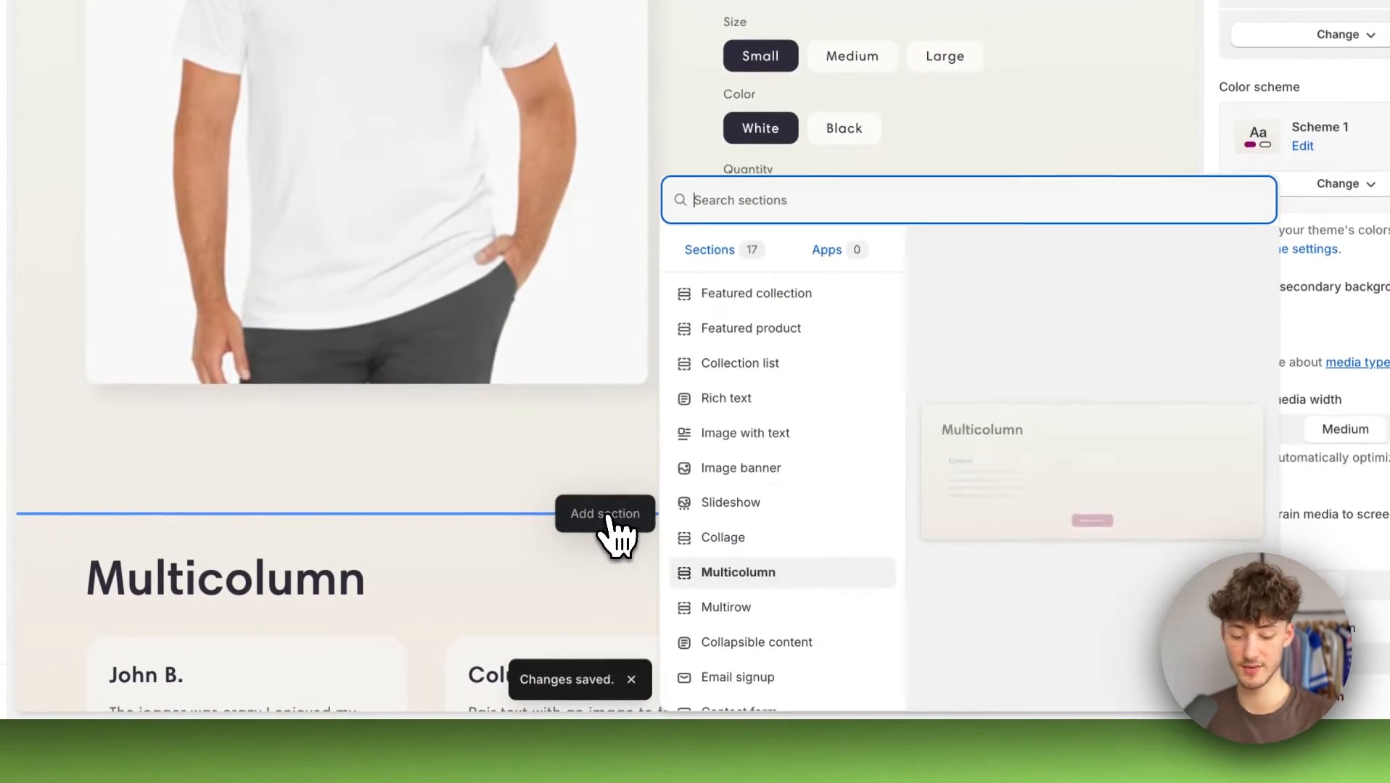
pyautogui.scroll(-3, 794, 537)
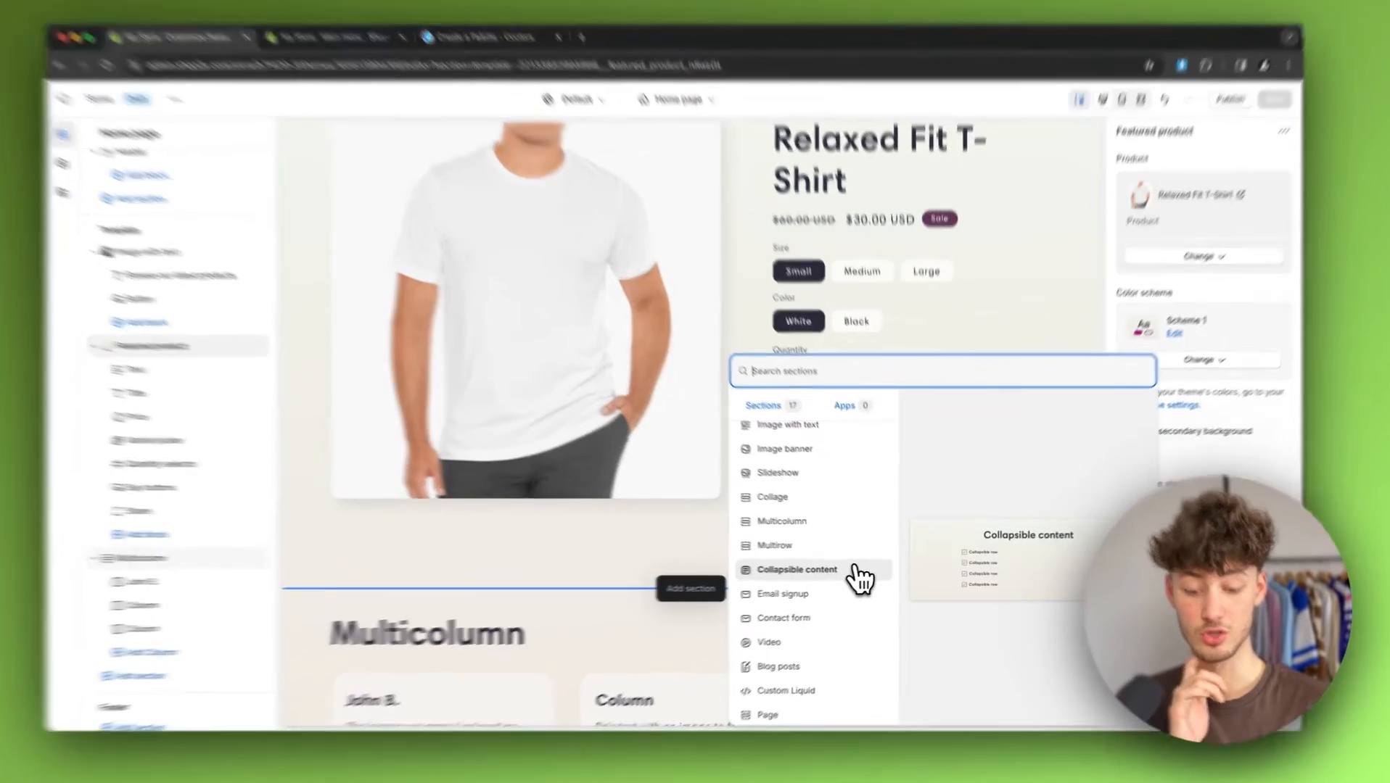
pyautogui.click(861, 570)
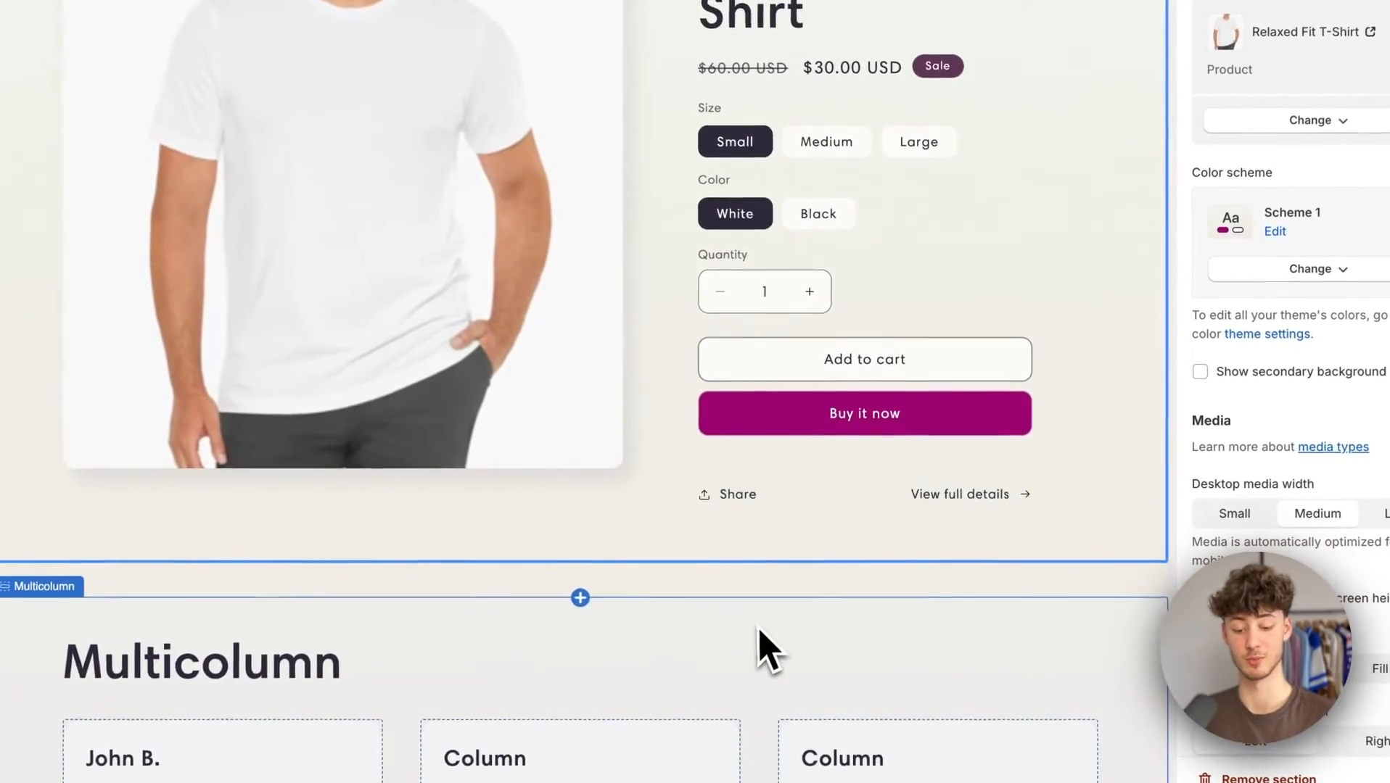
pyautogui.scroll(-6, 759, 629)
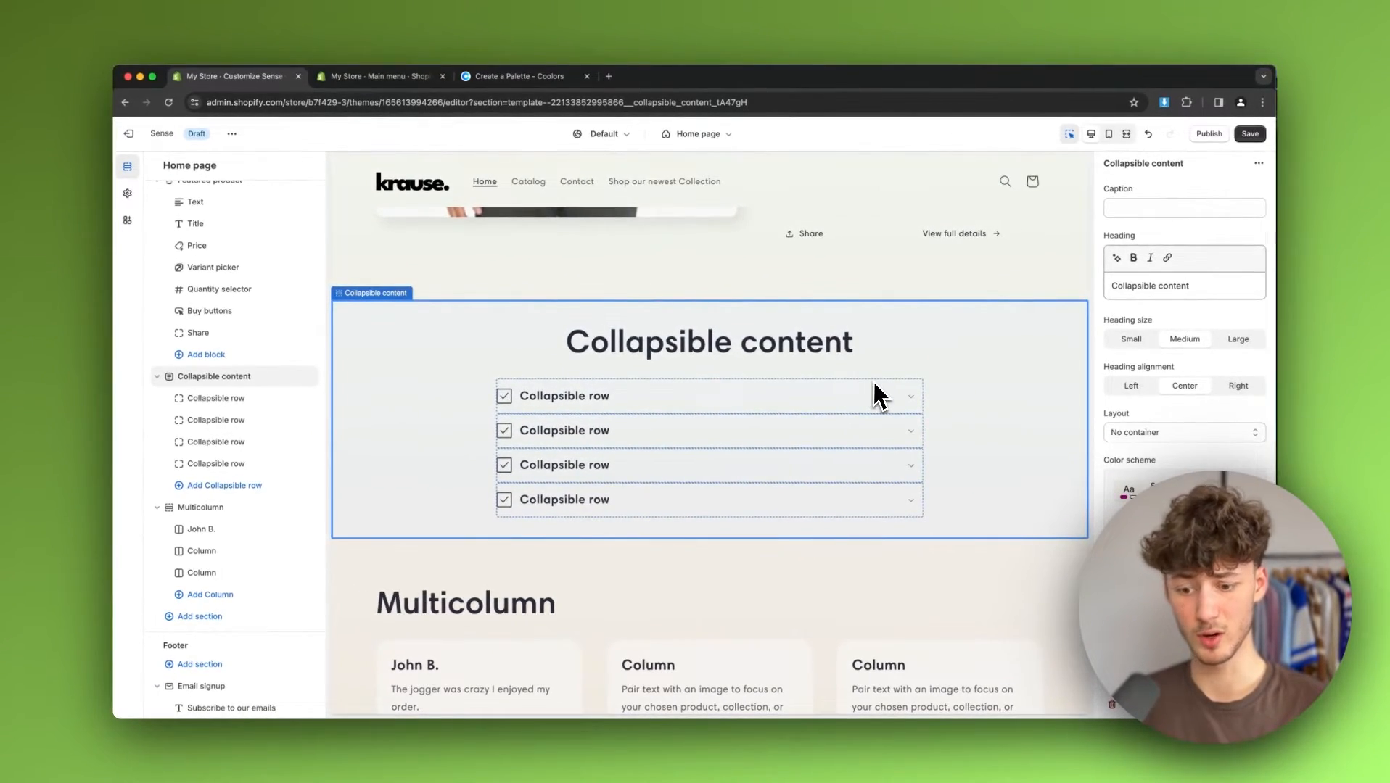
pyautogui.scroll(1, 873, 382)
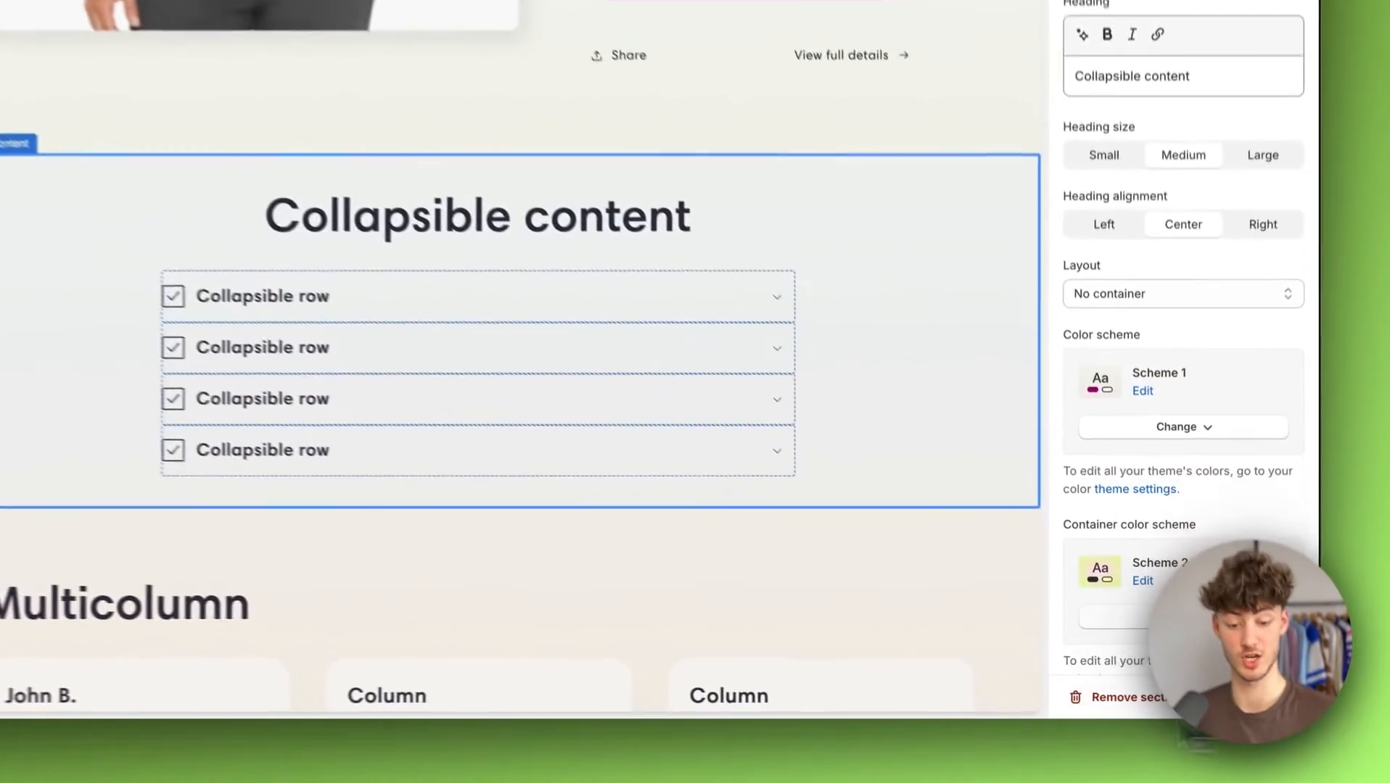
pyautogui.click(1153, 698)
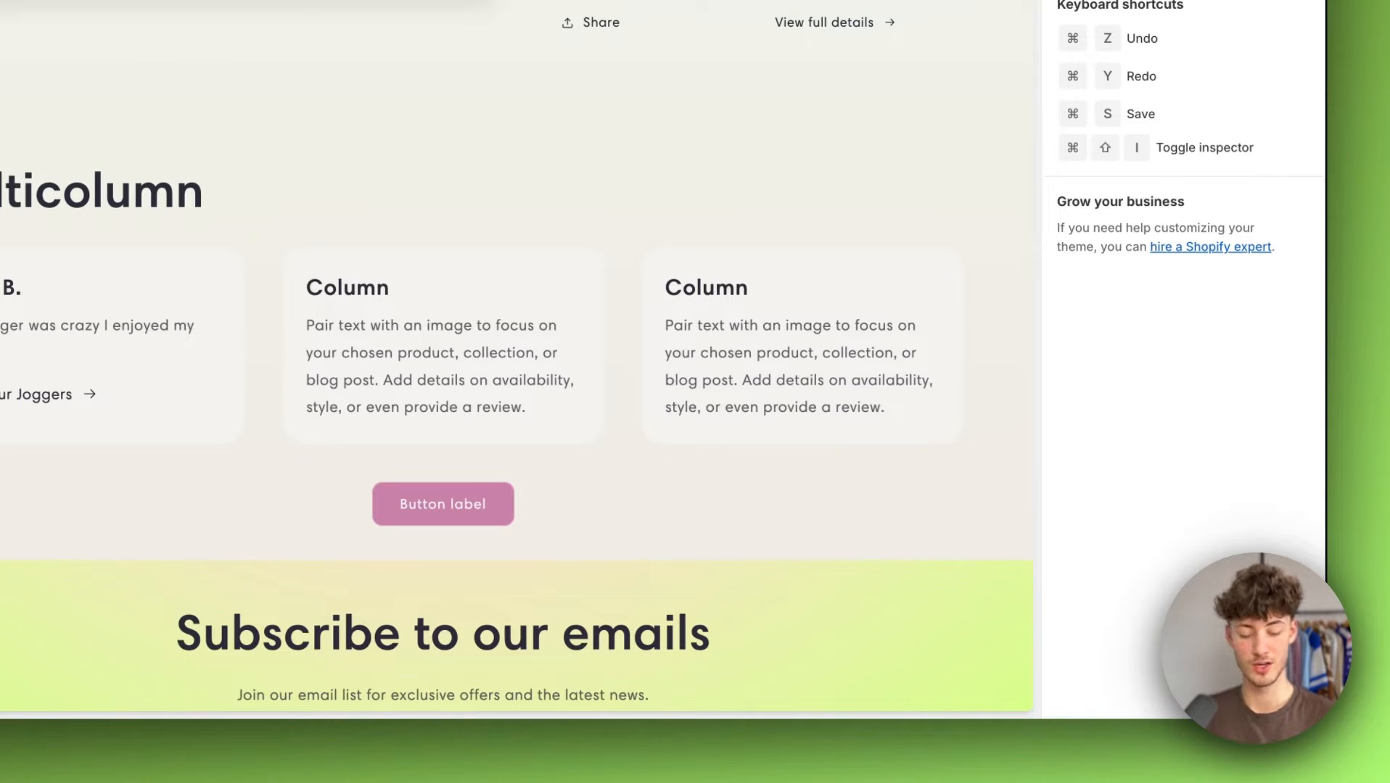
# Step: Go through the store catalog to the Relaxed Fit T-Shirt product page and open the Product information section's settings
pyautogui.scroll(5, 701, 142)
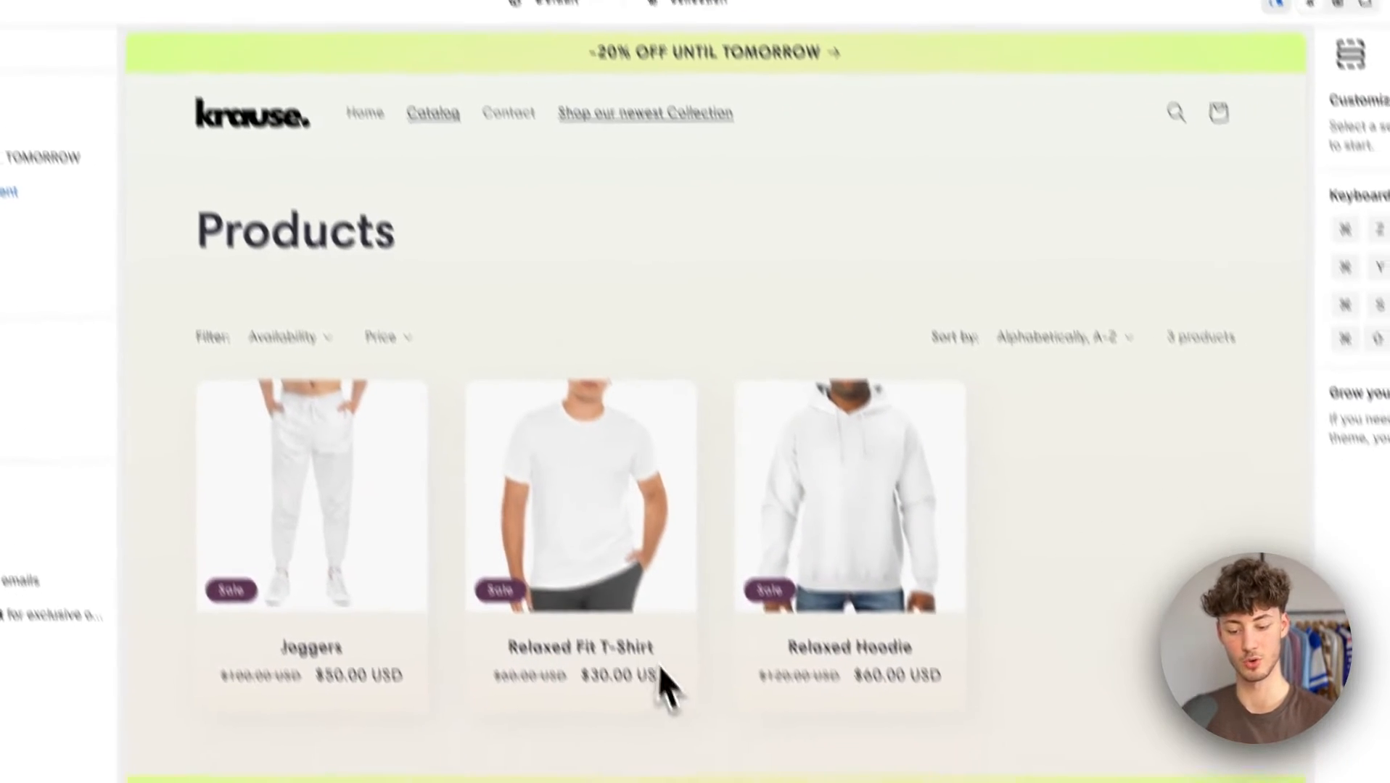
pyautogui.click(625, 670)
pyautogui.click(534, 483)
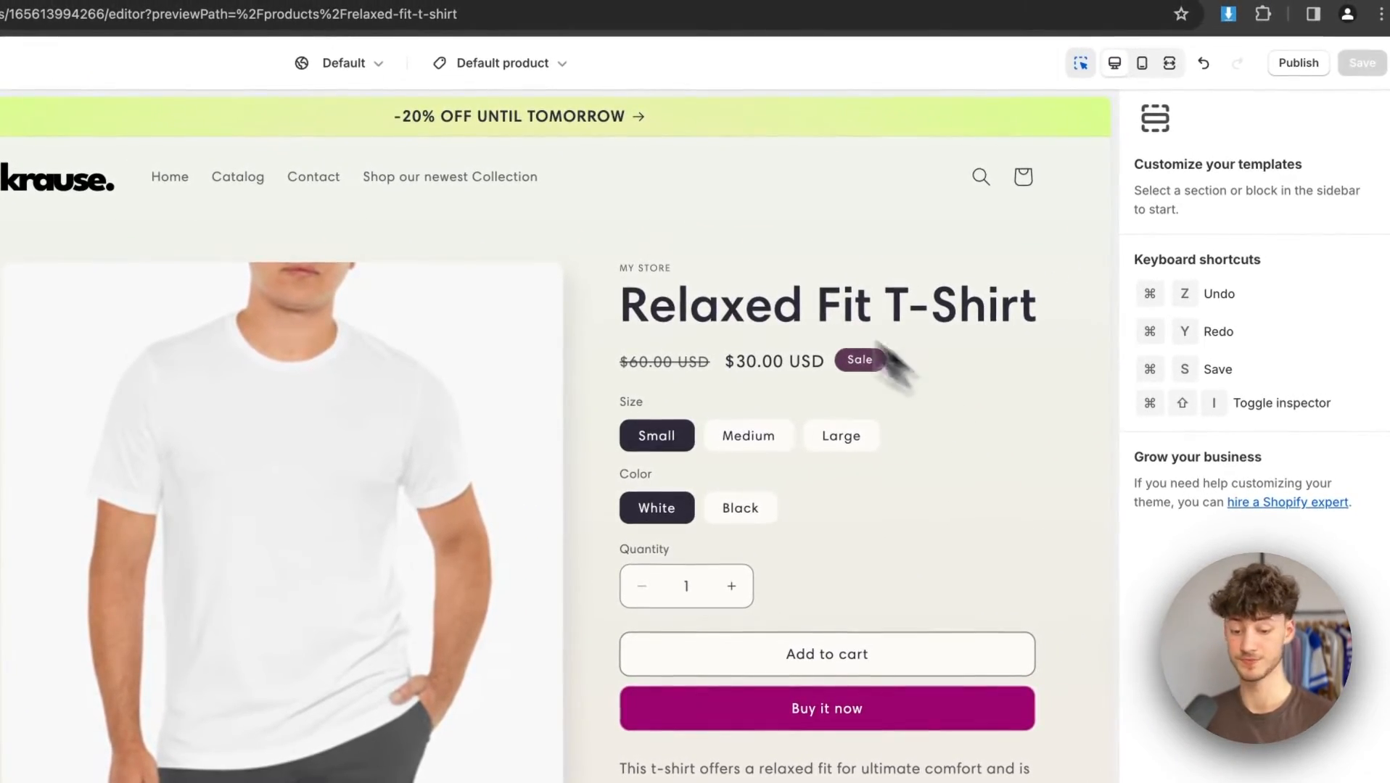
pyautogui.click(696, 316)
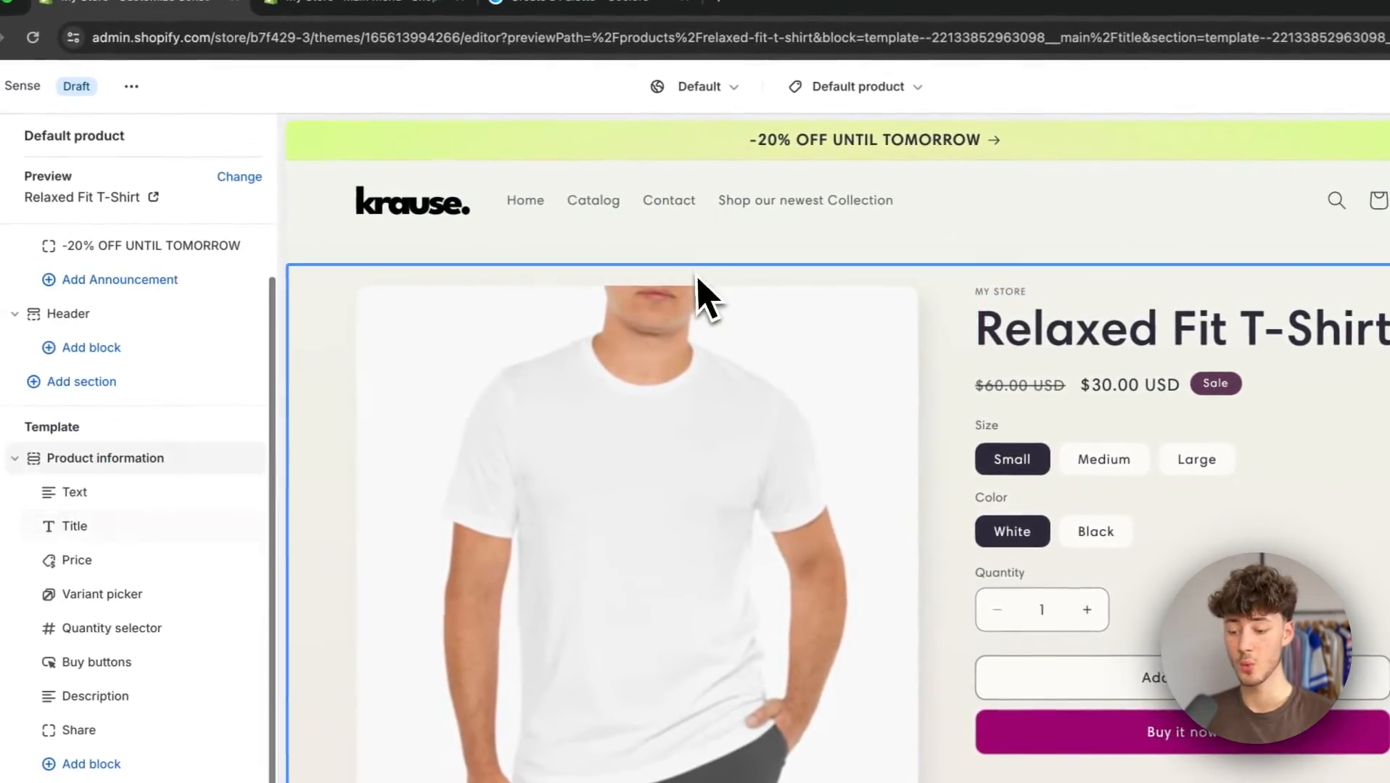
pyautogui.click(185, 460)
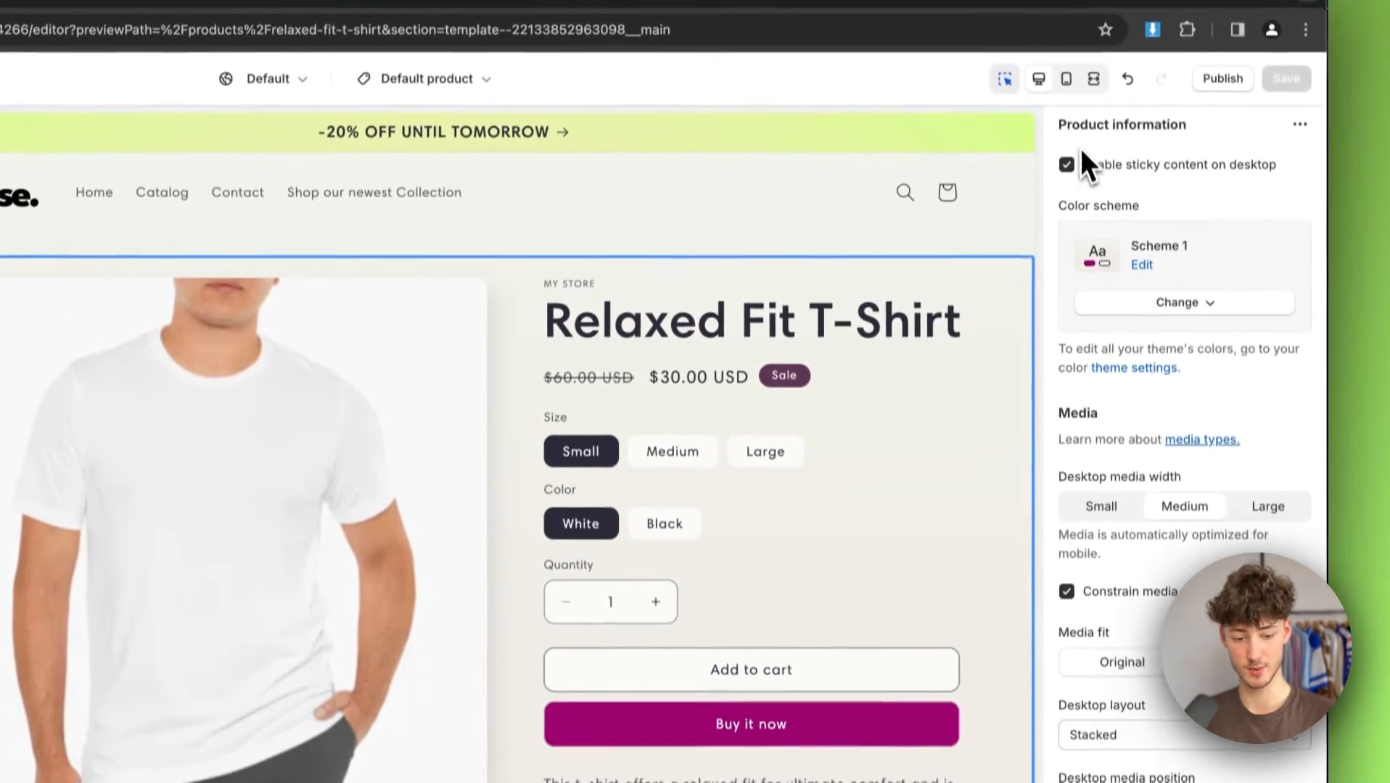
# Step: Try the Click and hover and No zoom options for the product image zoom, testing the zoom on the t-shirt photo
pyautogui.scroll(-6, 1160, 508)
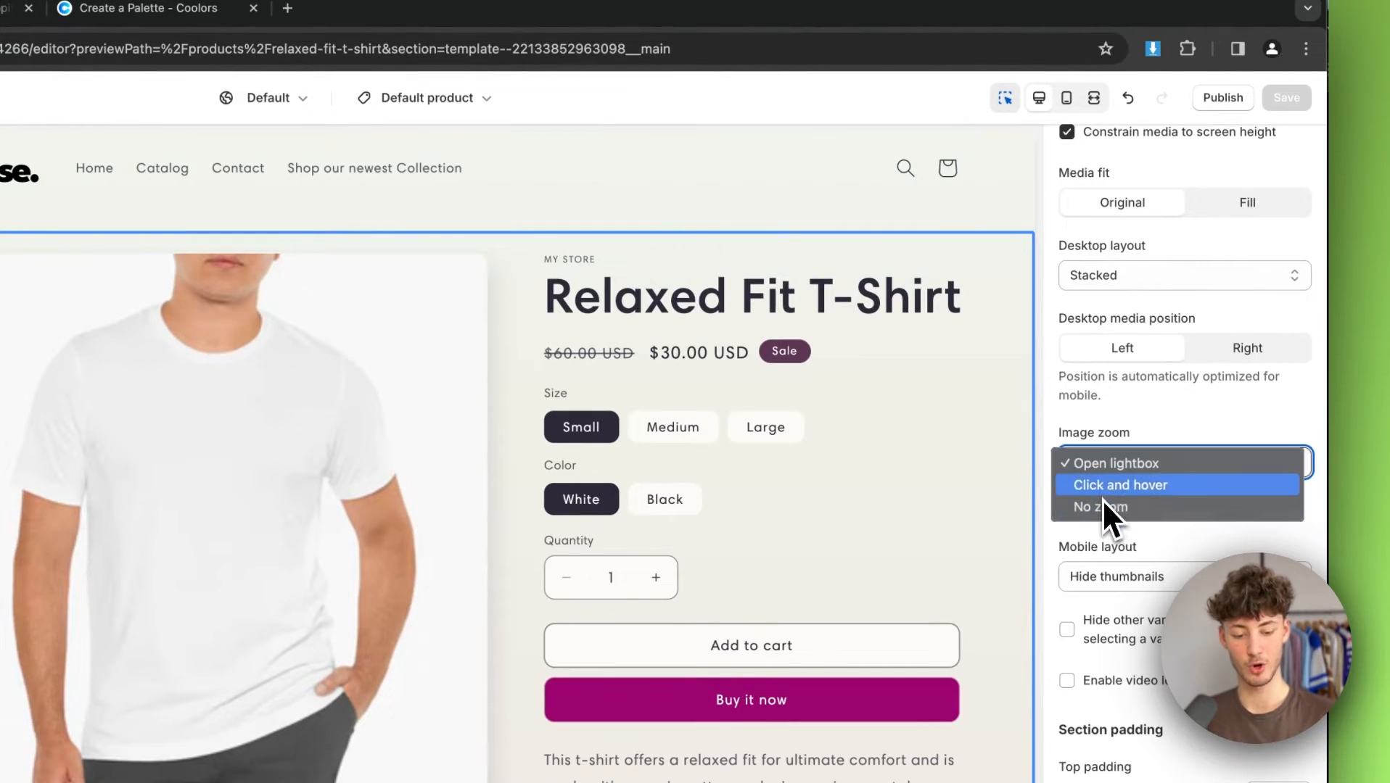
pyautogui.click(1103, 496)
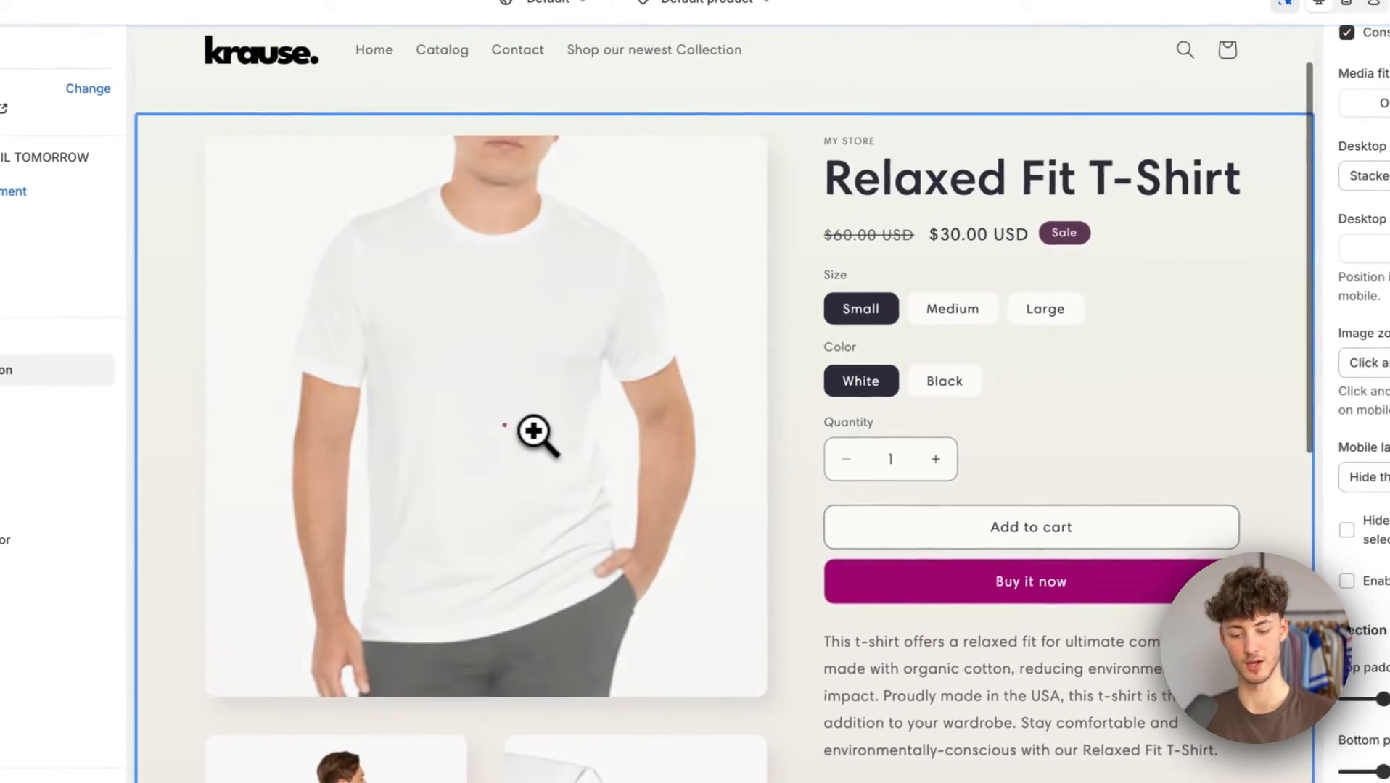
pyautogui.click(239, 573)
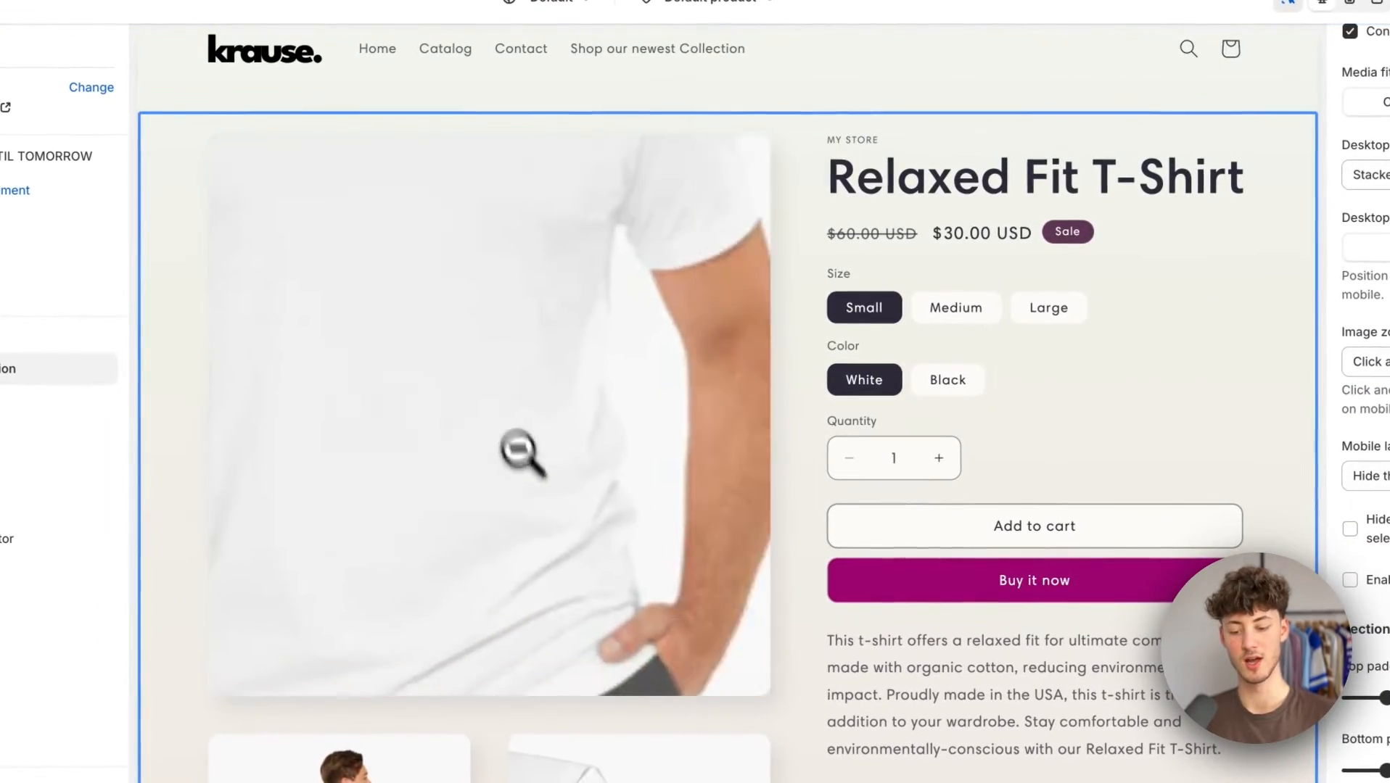
pyautogui.click(475, 301)
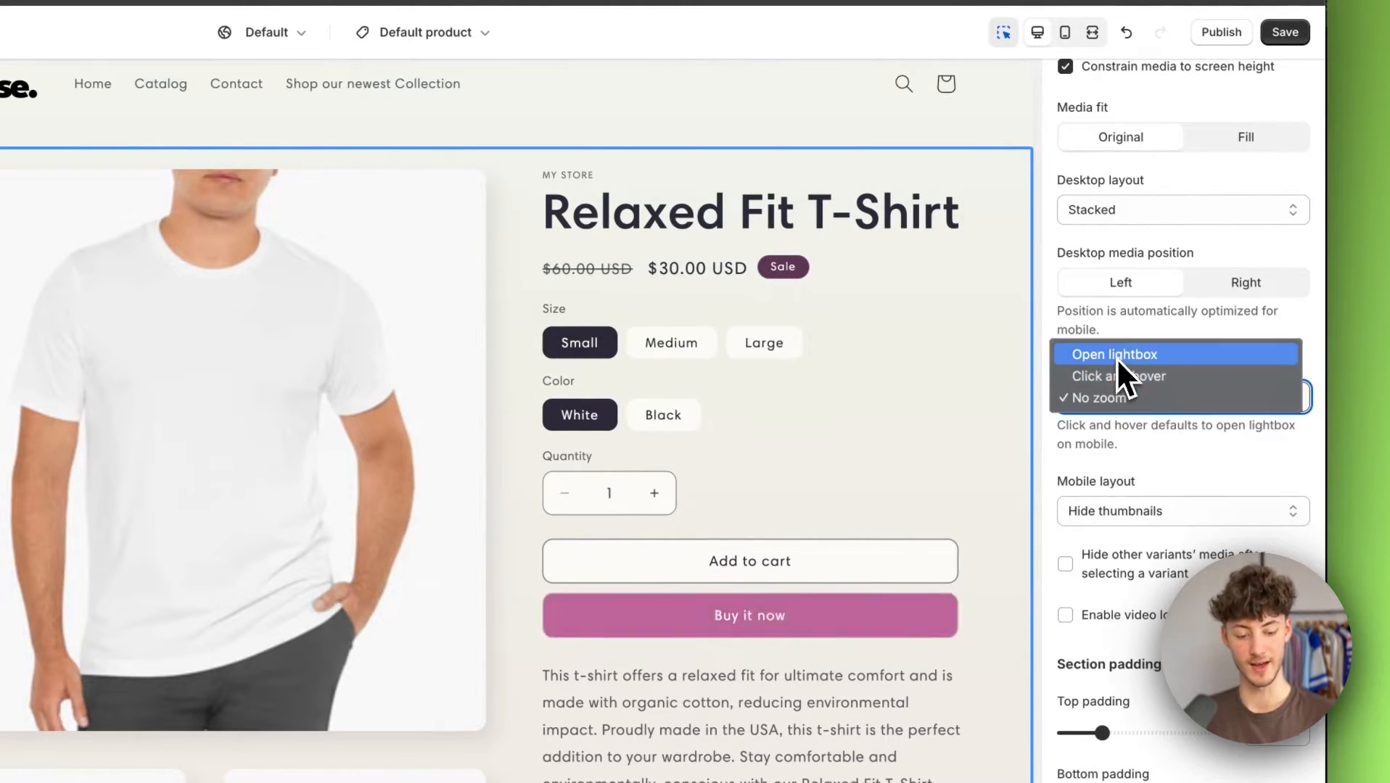
# Step: Add a Collapsible content section to the Default product template below the Related products section
pyautogui.scroll(-1, 878, 510)
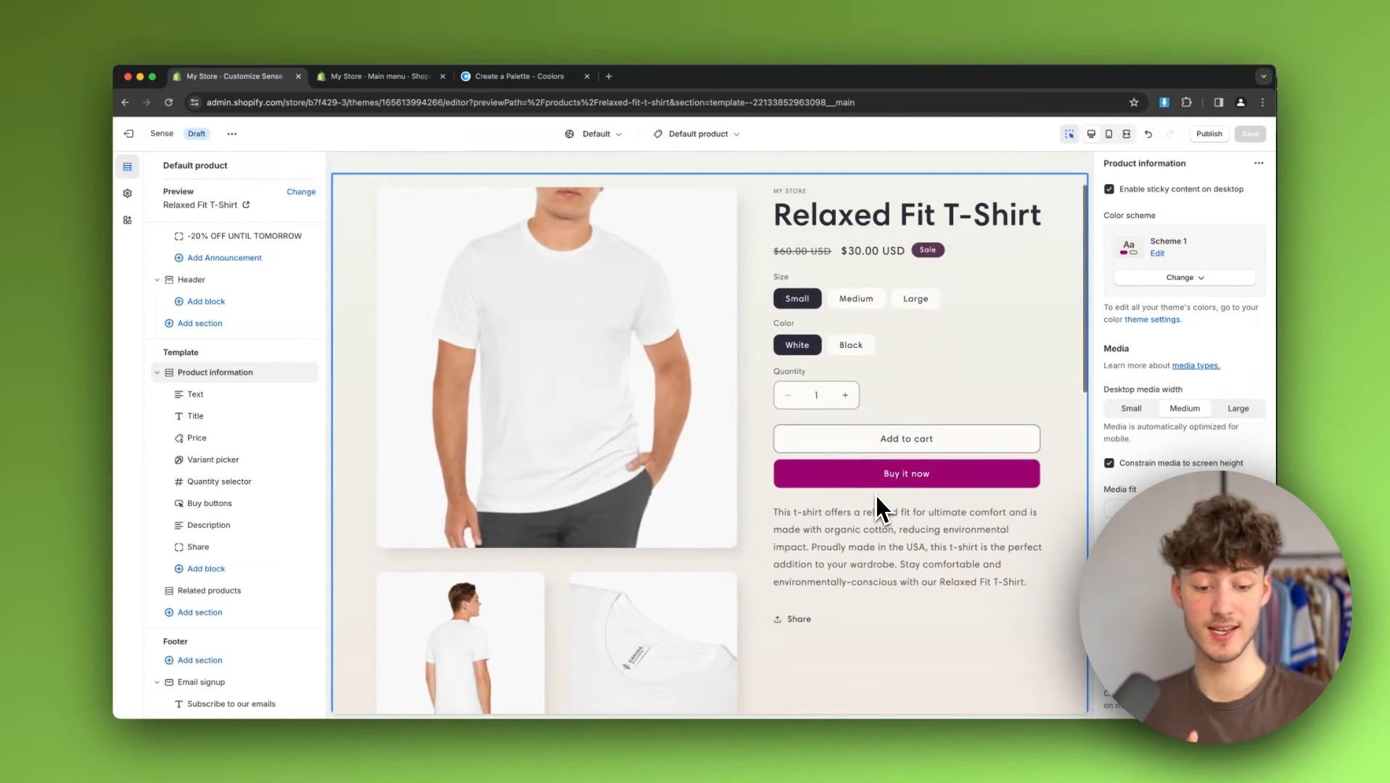
pyautogui.scroll(-5, 877, 500)
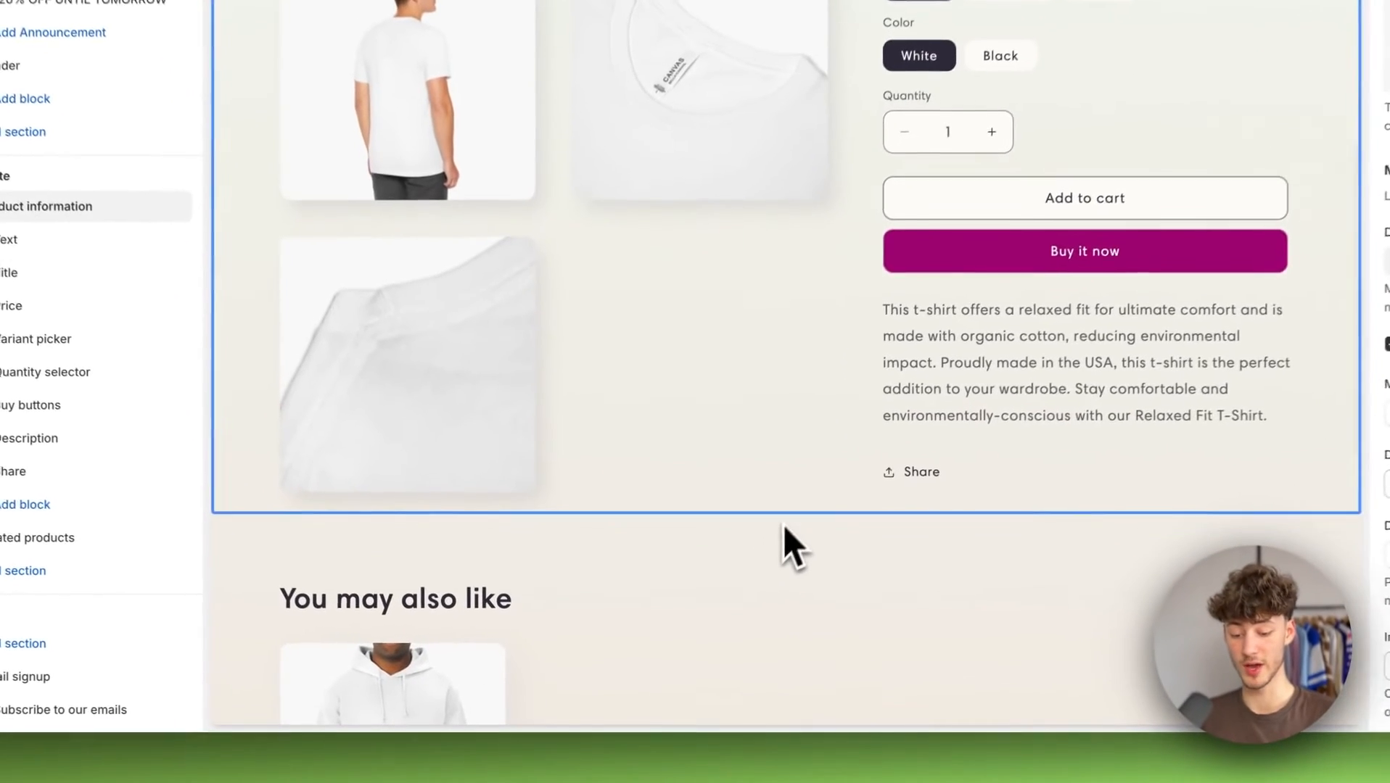
pyautogui.click(124, 596)
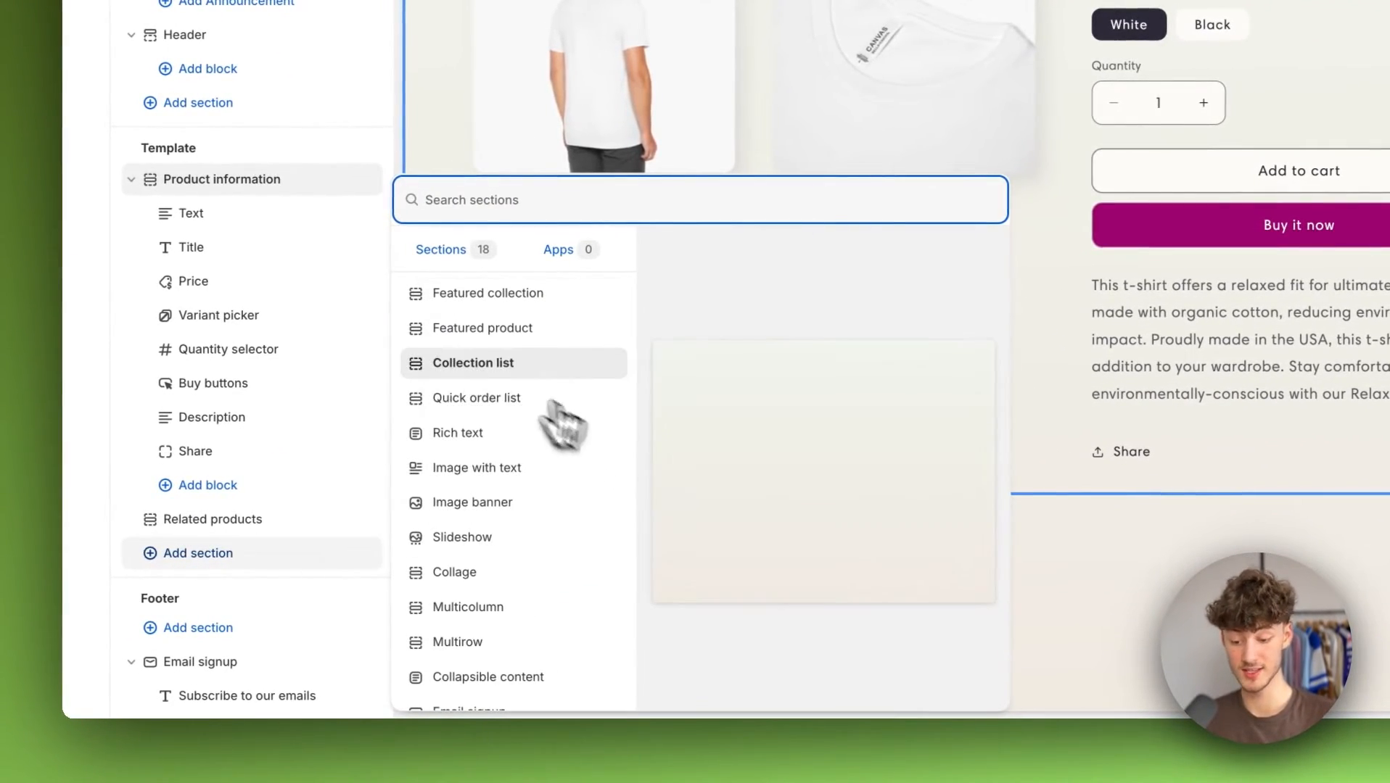
pyautogui.scroll(-3, 491, 616)
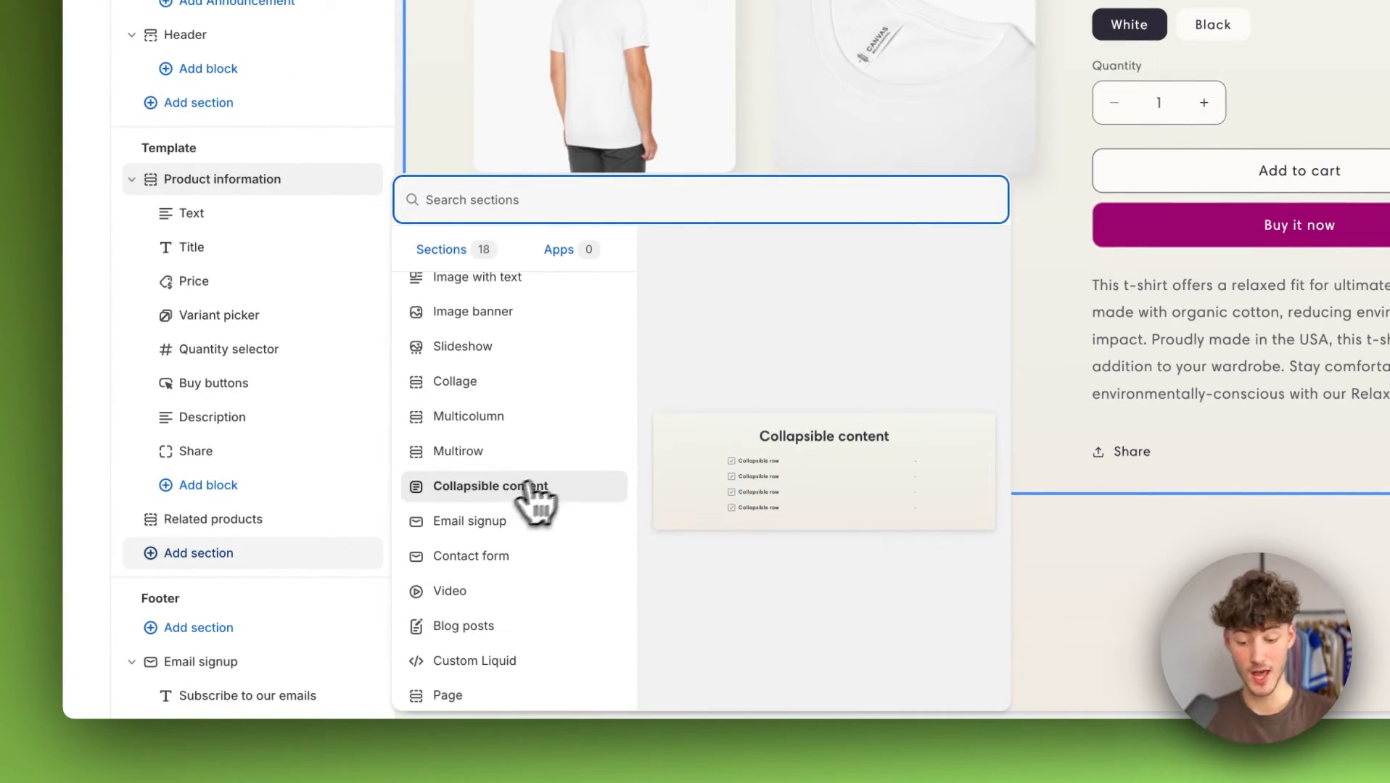
pyautogui.click(720, 472)
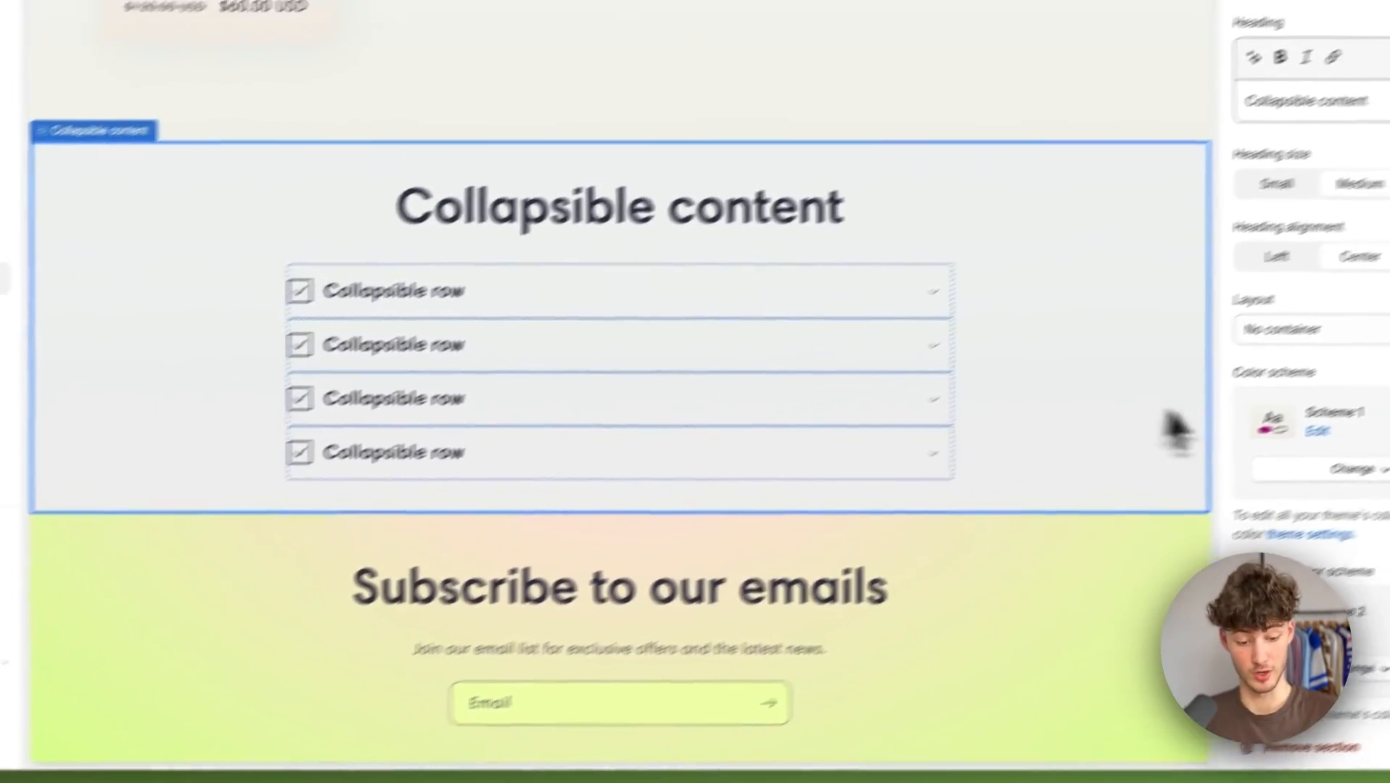
# Step: Replace the first collapsible row's heading with "How long does the Shipping take?"
pyautogui.click(468, 427)
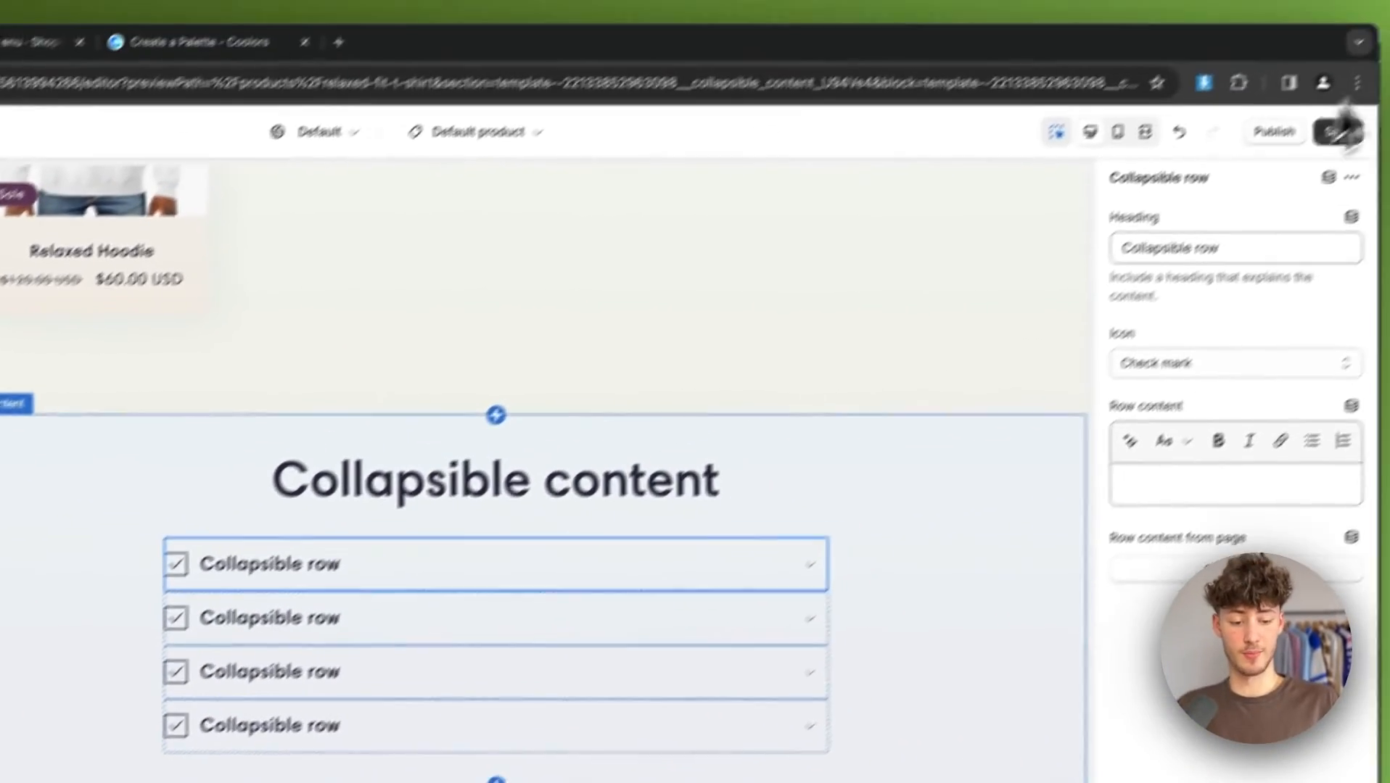
pyautogui.click(1381, 152)
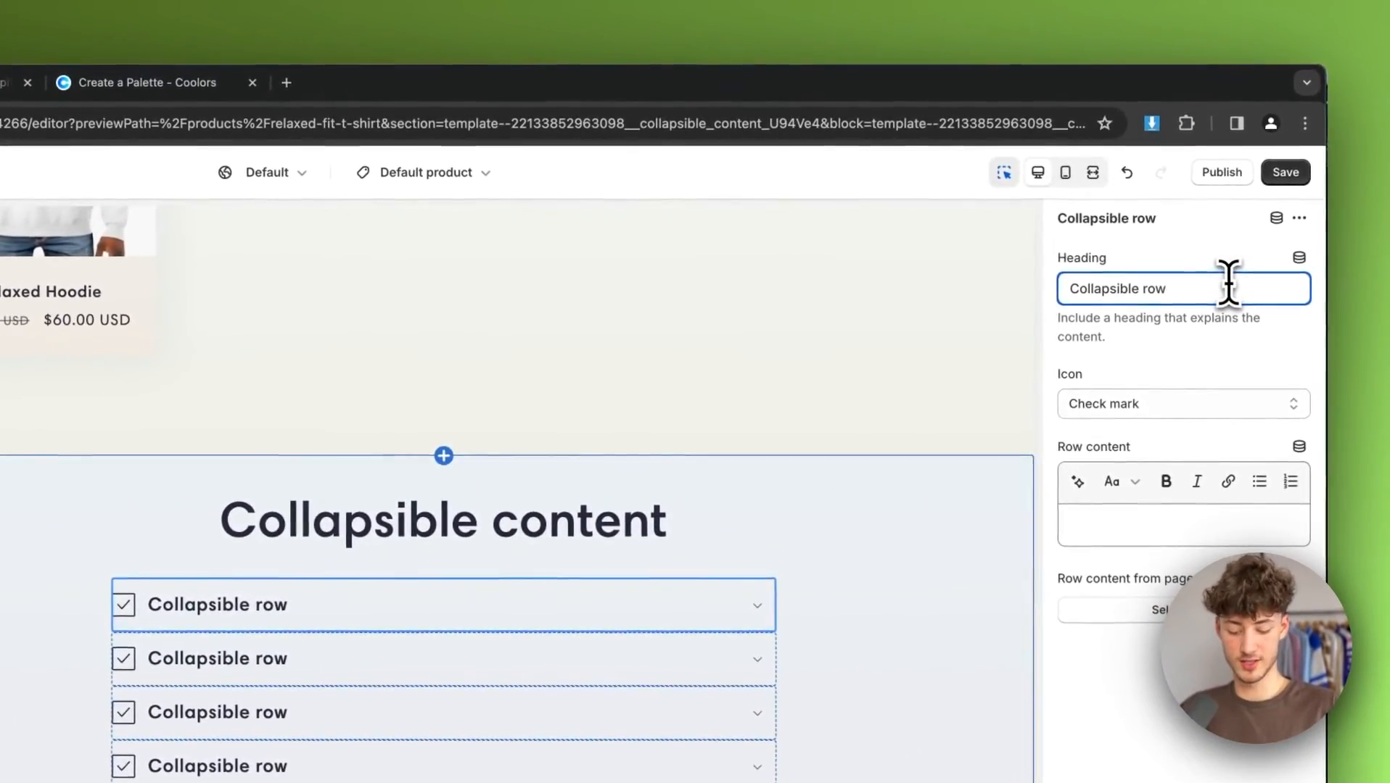
pyautogui.press('super+a')
pyautogui.write('How long does the Shipping tak')
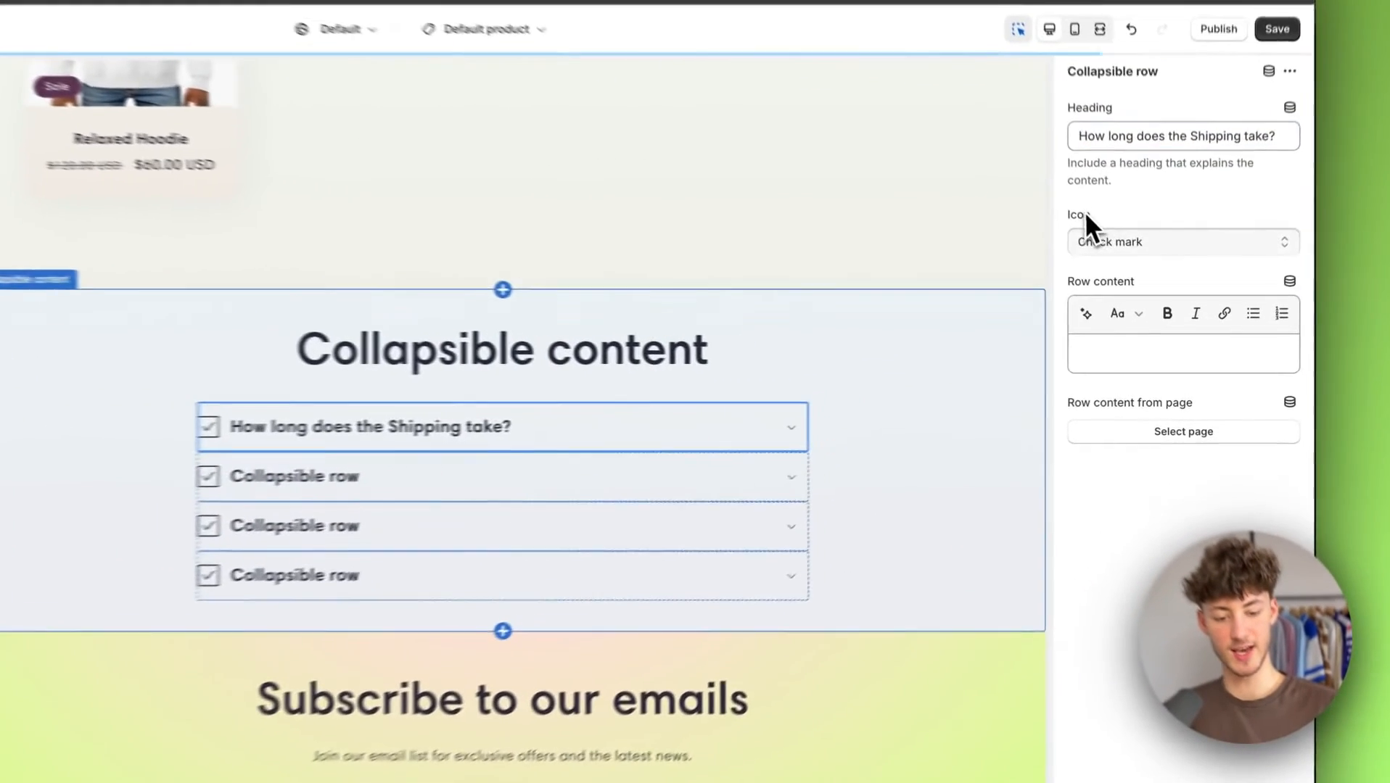
# Step: Give the shipping question row the Truck icon and the row content "Shipping usually takes a couple of days."
pyautogui.doubleClick(1114, 264)
pyautogui.click(1129, 279)
pyautogui.click(1126, 185)
pyautogui.click(1122, 285)
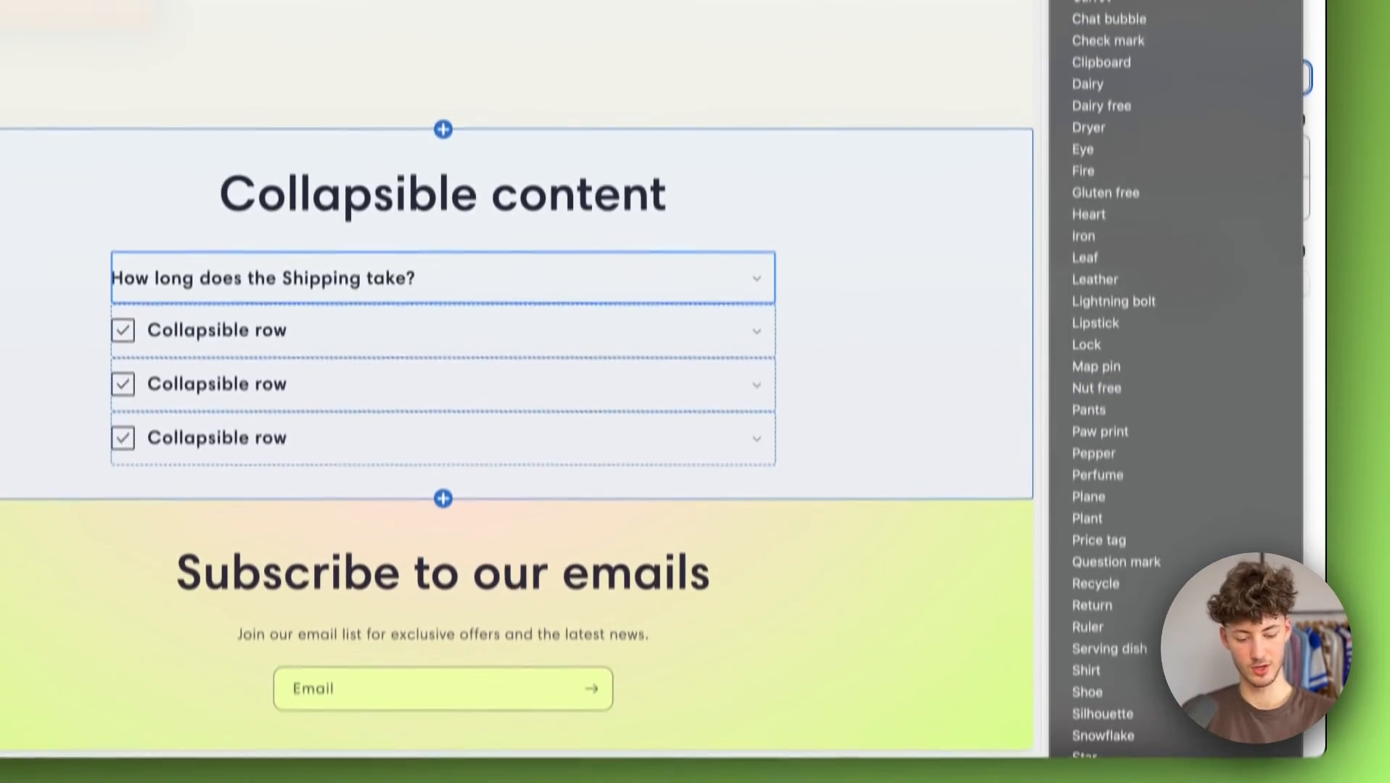
pyautogui.click(1087, 768)
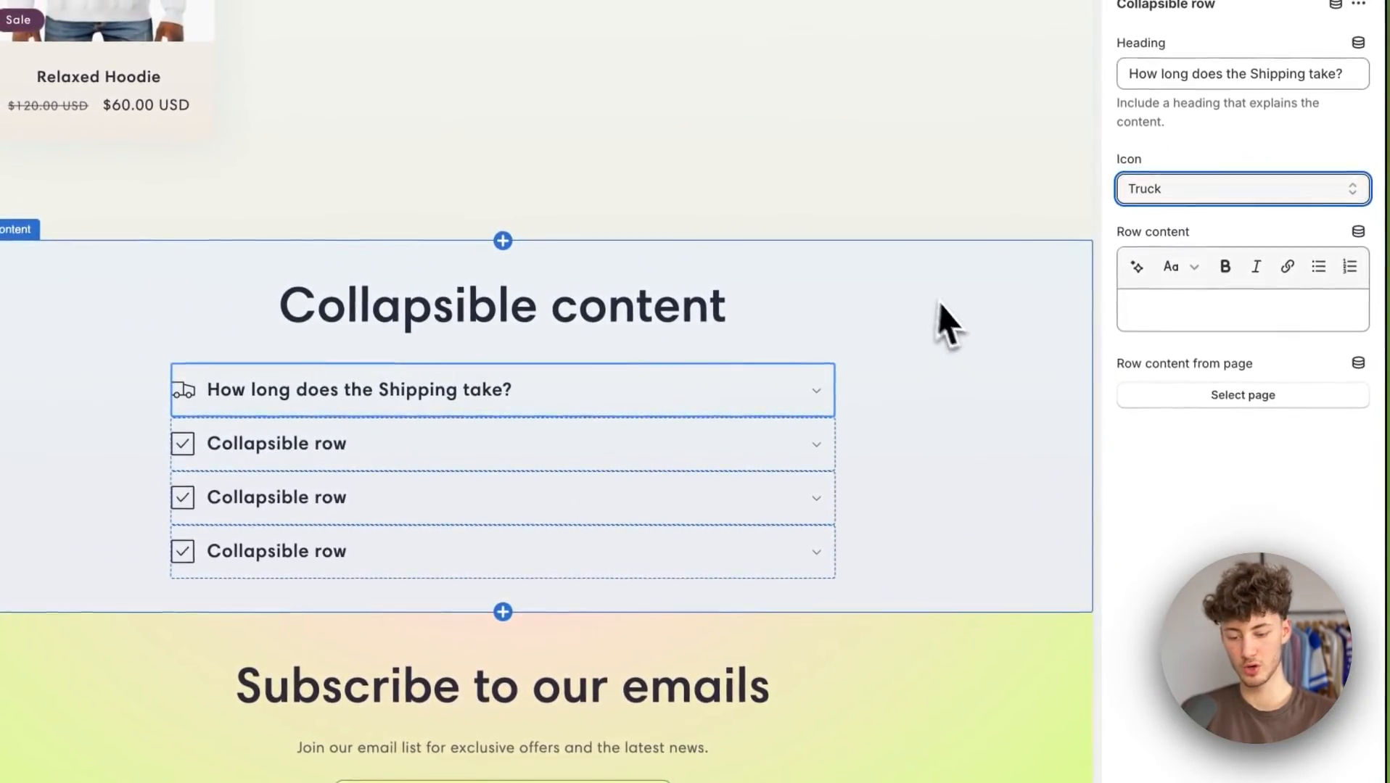
pyautogui.moveTo(1115, 224); pyautogui.dragTo(1163, 225)
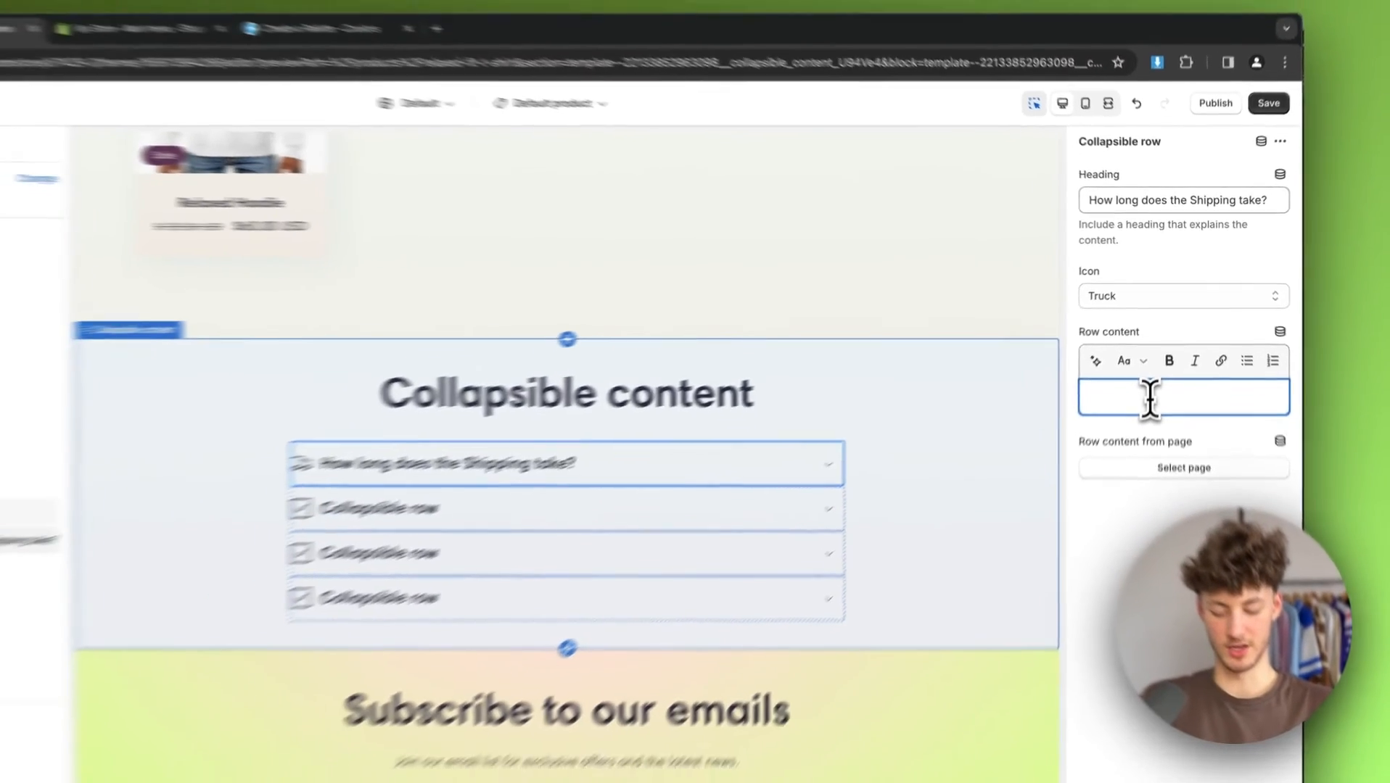
pyautogui.write('Shipping usually takes a couple of days.')
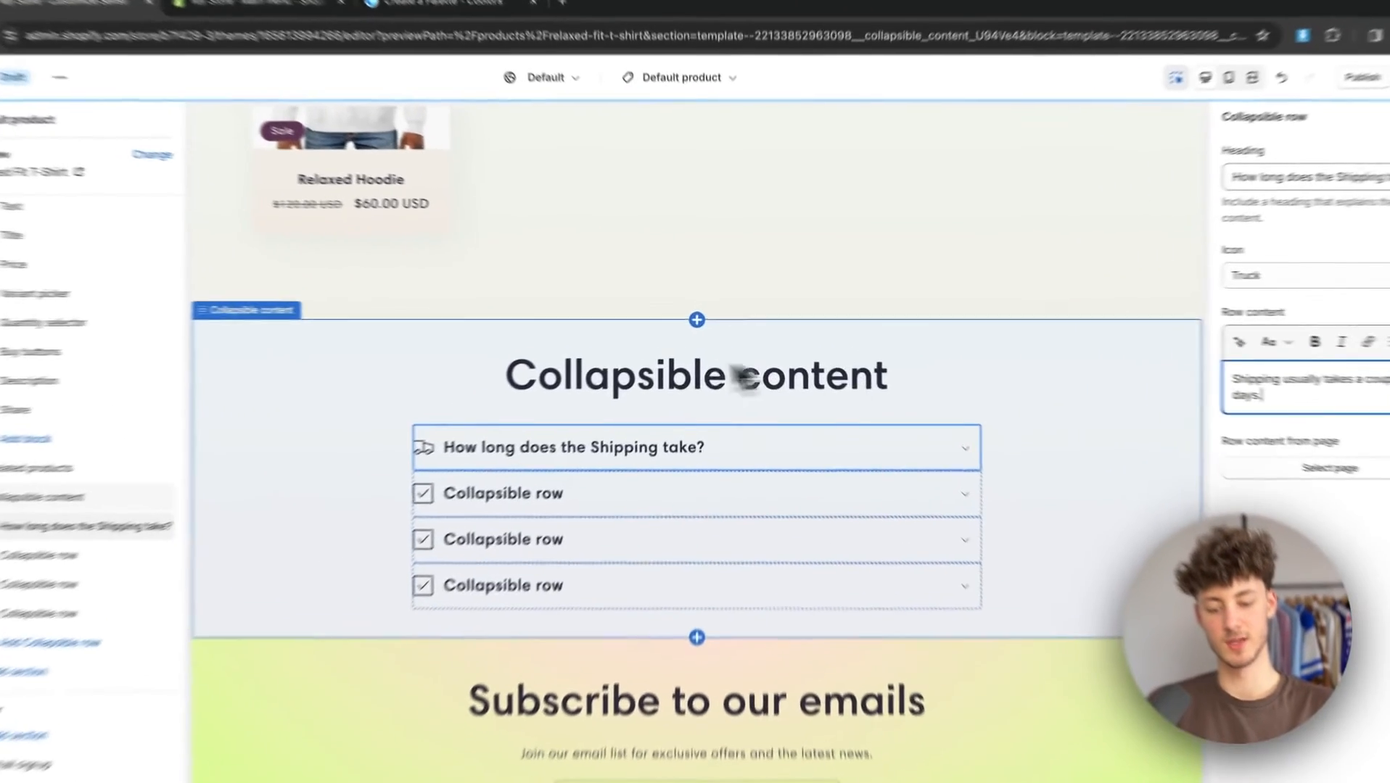
# Step: Replace the Collapsible content section's heading with "FAQ - Frequently Asked Questsions" and set the heading size to Small
pyautogui.click(718, 358)
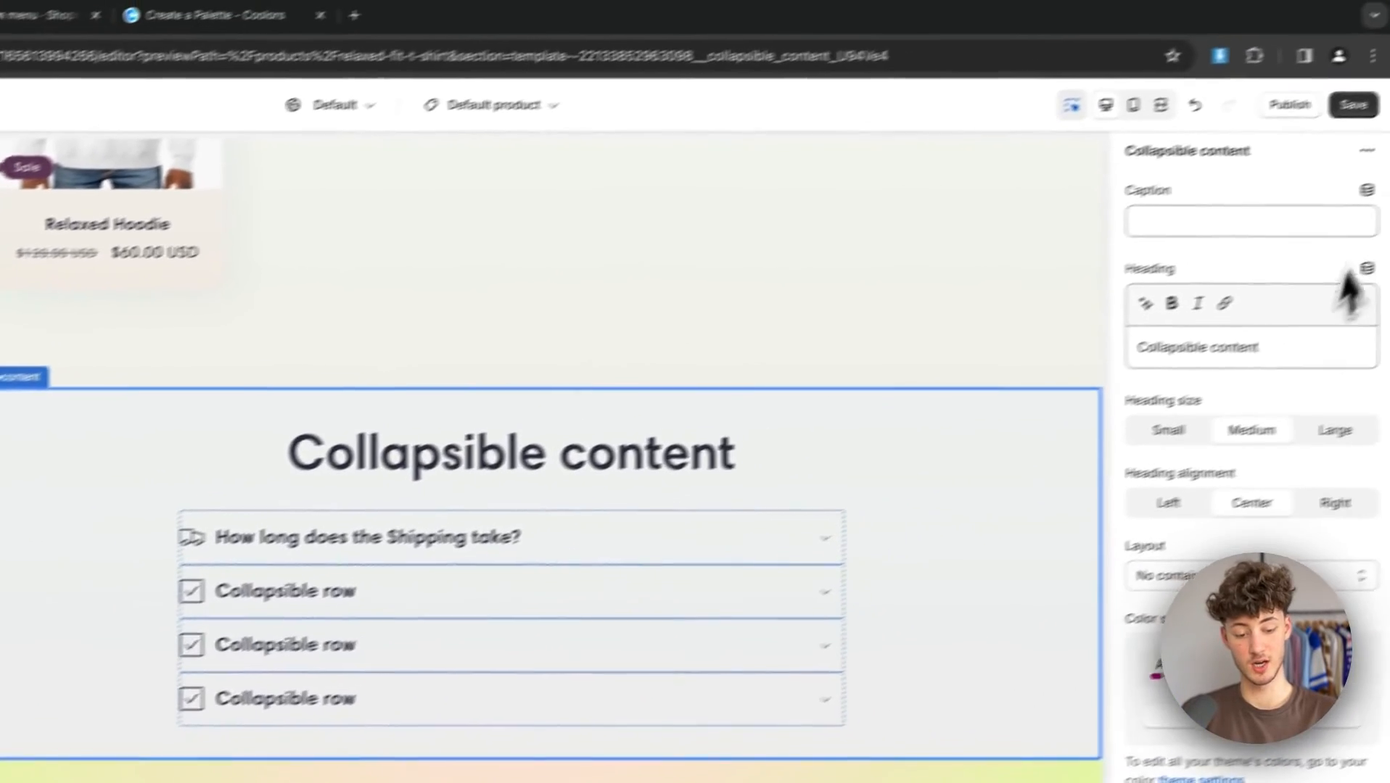
pyautogui.click(1207, 364)
pyautogui.press('super+a')
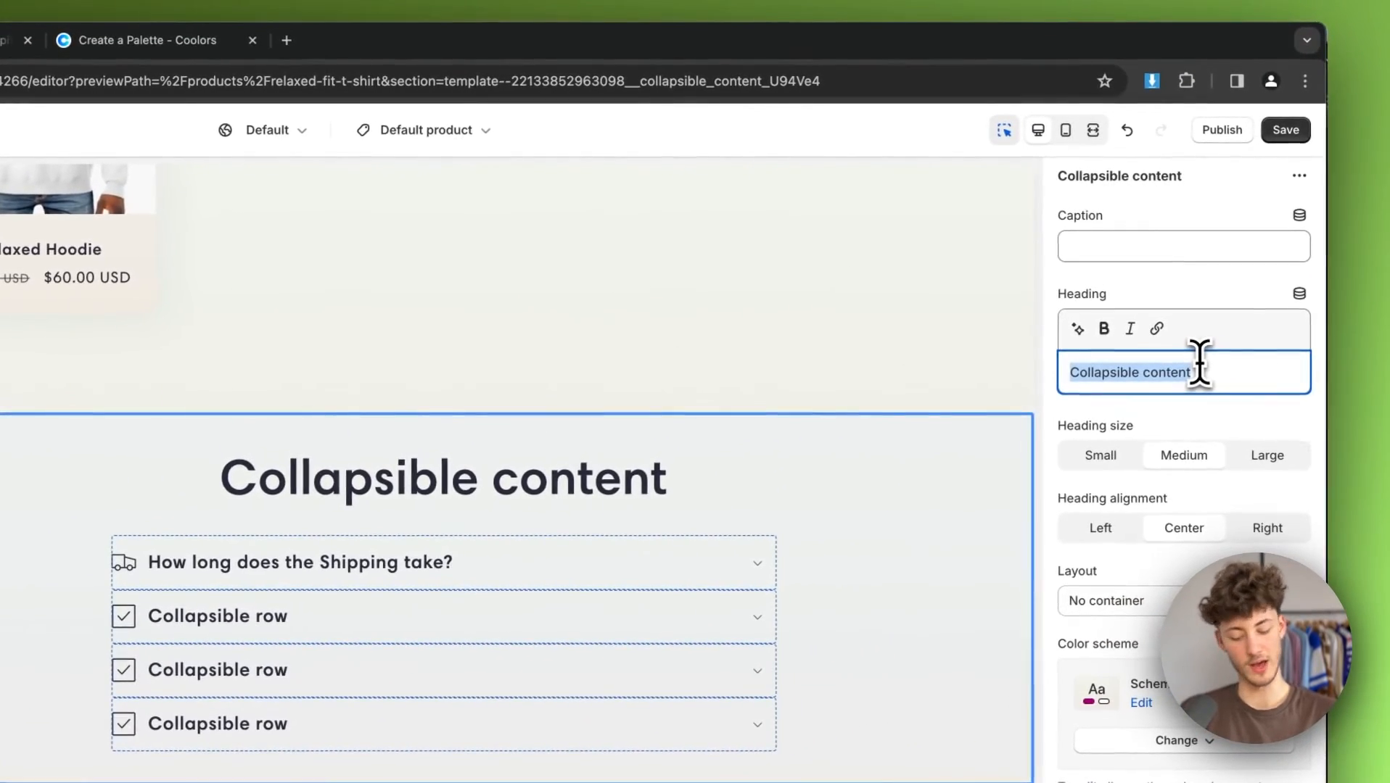
pyautogui.write('FAQ - frequently A')
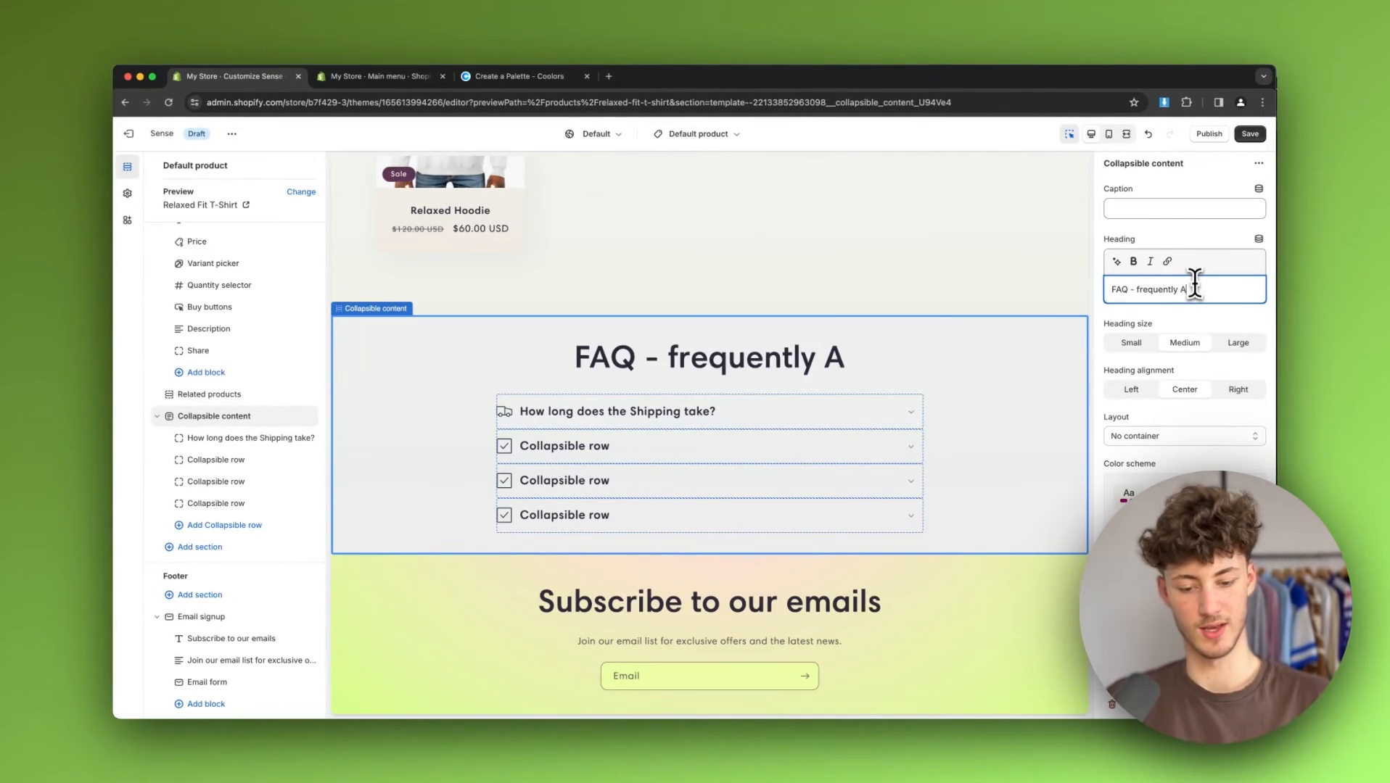
pyautogui.write('sked Que')
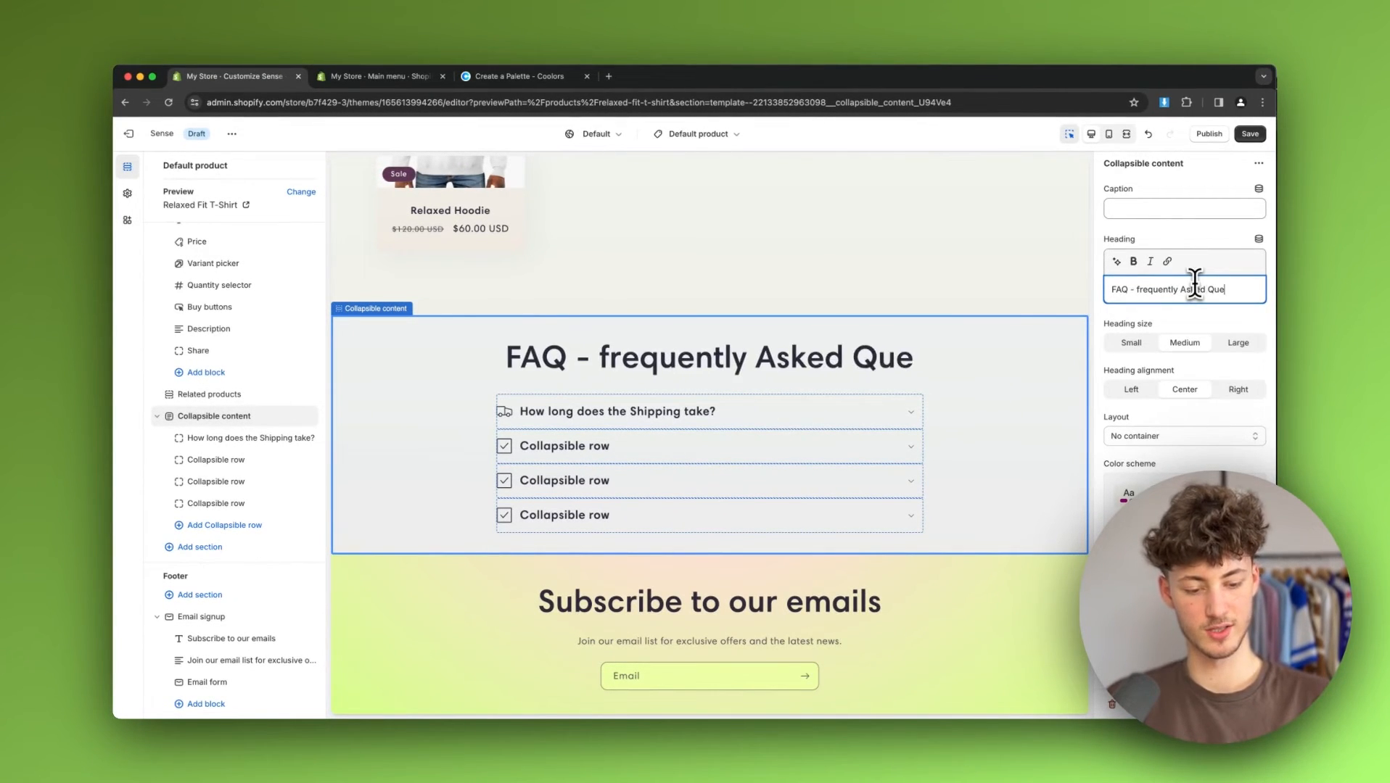
pyautogui.write('stsions')
pyautogui.click(1136, 289)
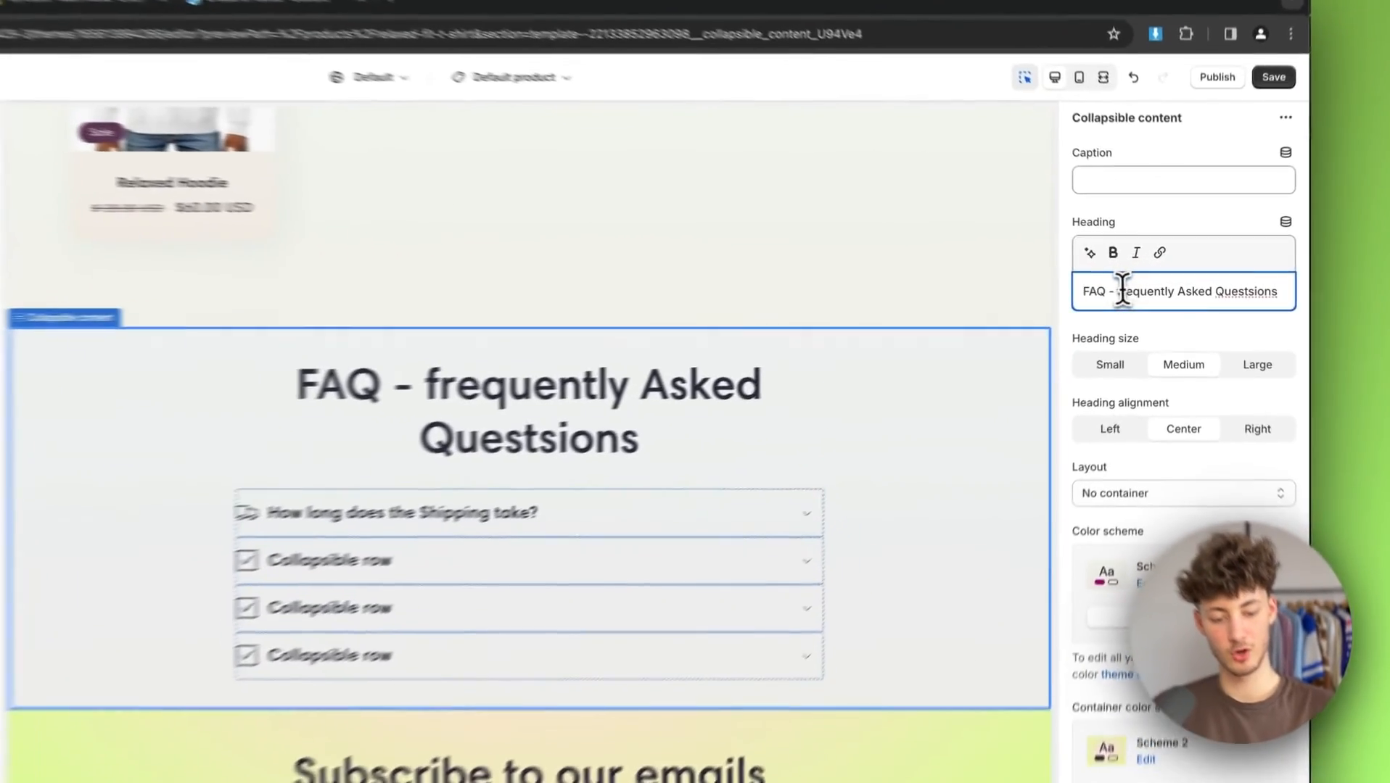
pyautogui.press('Delete')
pyautogui.write('F')
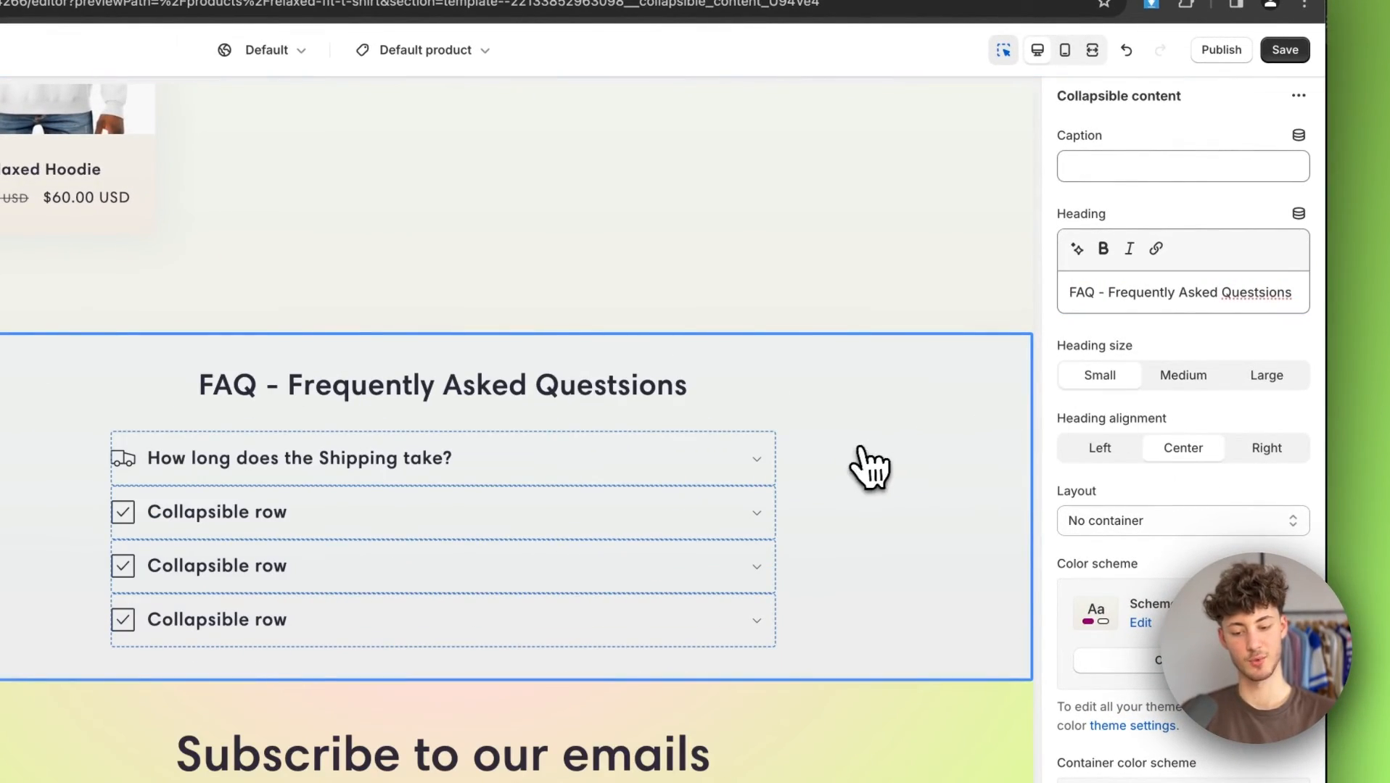
# Step: Open the second collapsible row's settings, examine its heading and row content fields, and look over the FAQ section on the product page
pyautogui.click(450, 558)
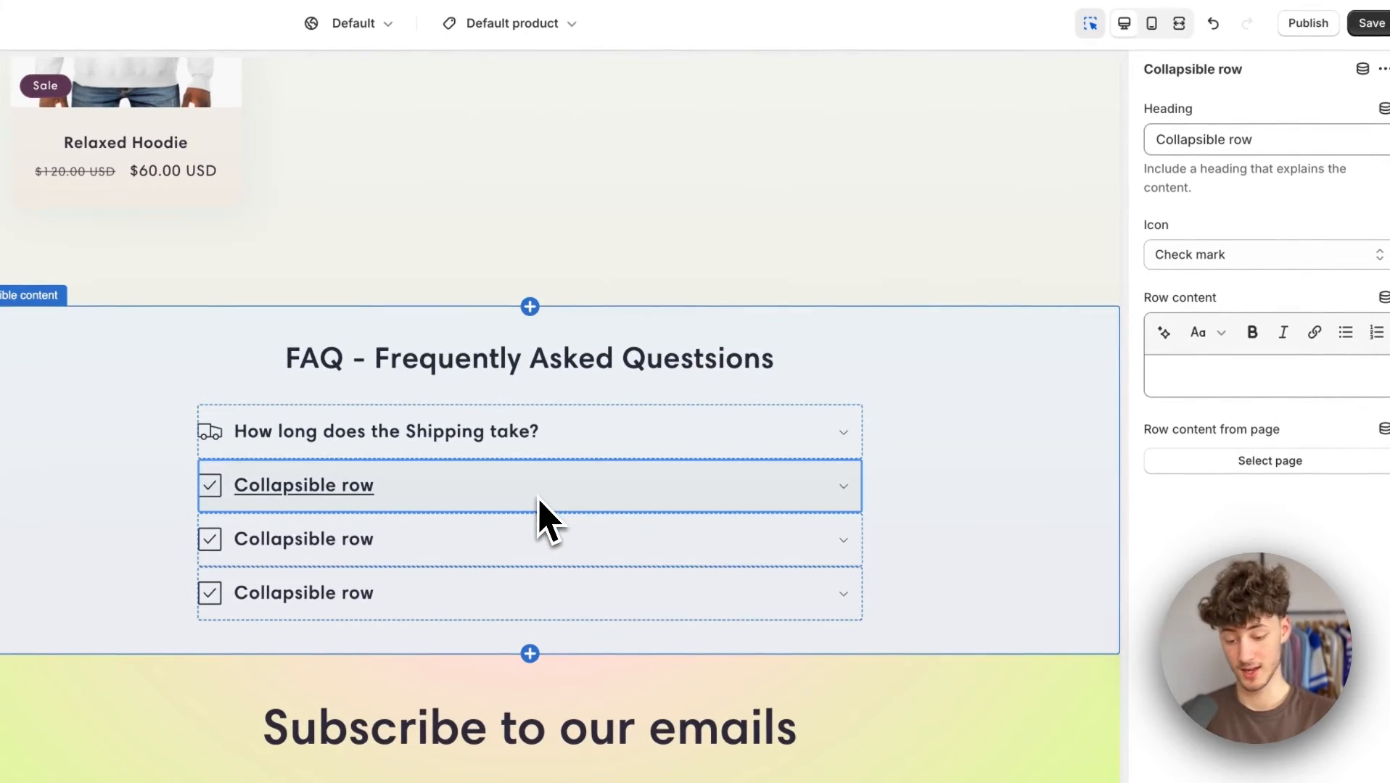
pyautogui.moveTo(1155, 139); pyautogui.dragTo(1220, 140)
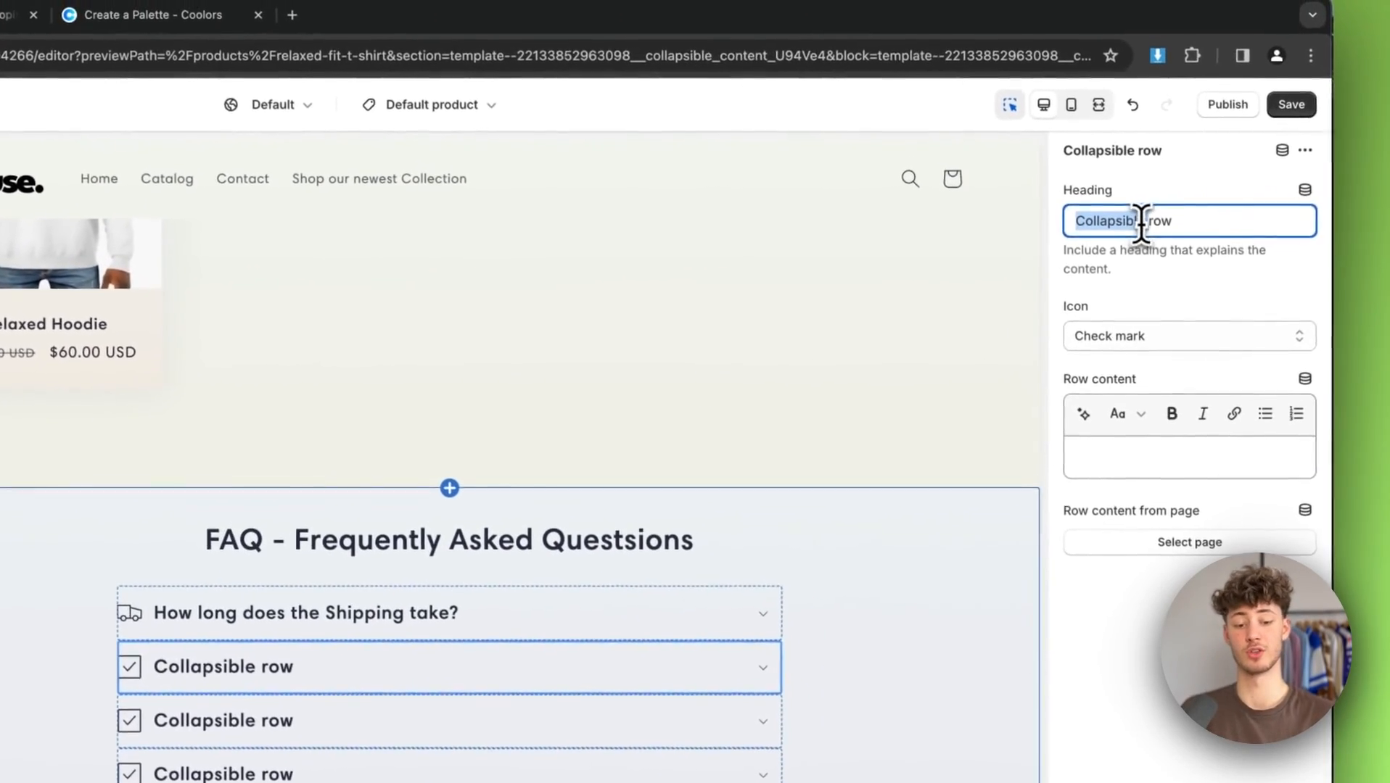
pyautogui.moveTo(1141, 223); pyautogui.dragTo(1148, 223)
pyautogui.scroll(15, 299, 683)
pyautogui.scroll(-18, 291, 678)
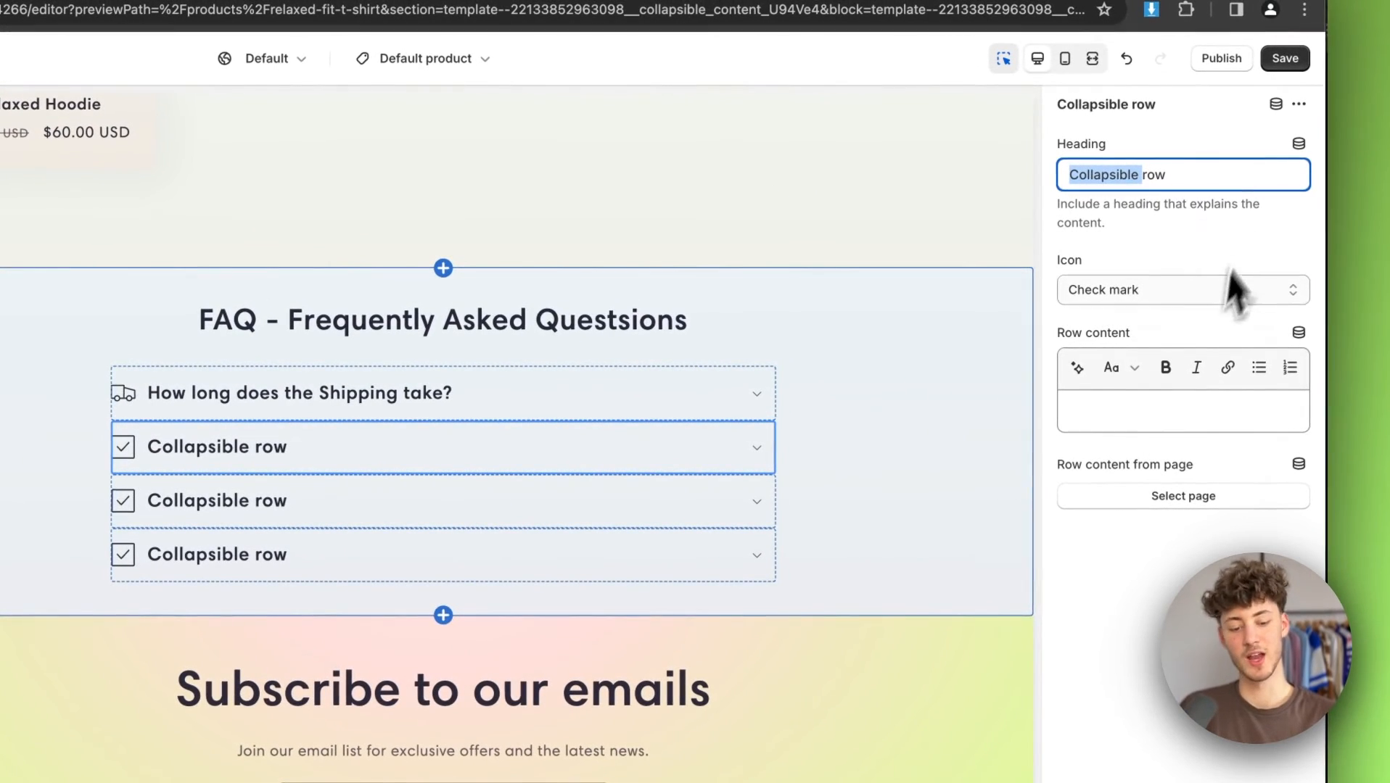
pyautogui.moveTo(1069, 326); pyautogui.dragTo(1154, 332)
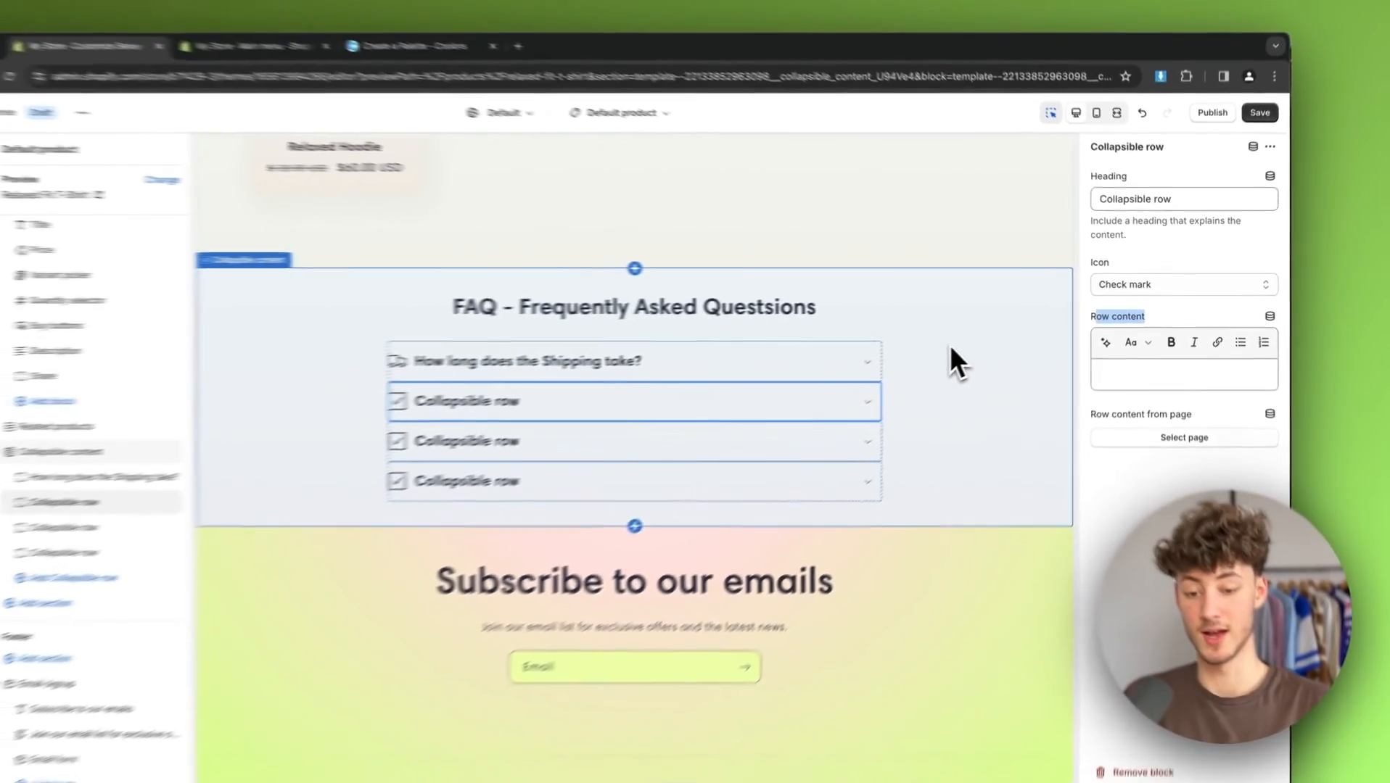
pyautogui.scroll(3, 874, 392)
pyautogui.scroll(1, 987, 350)
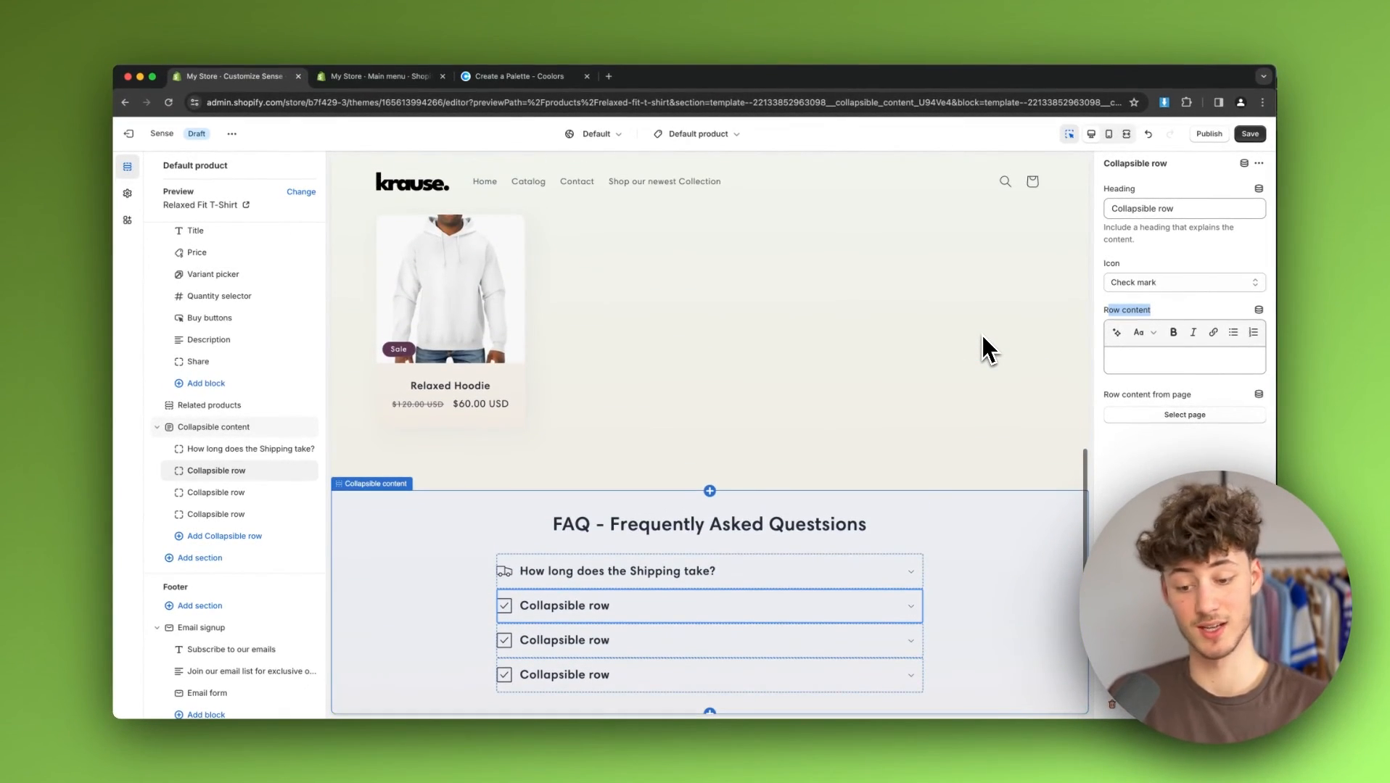